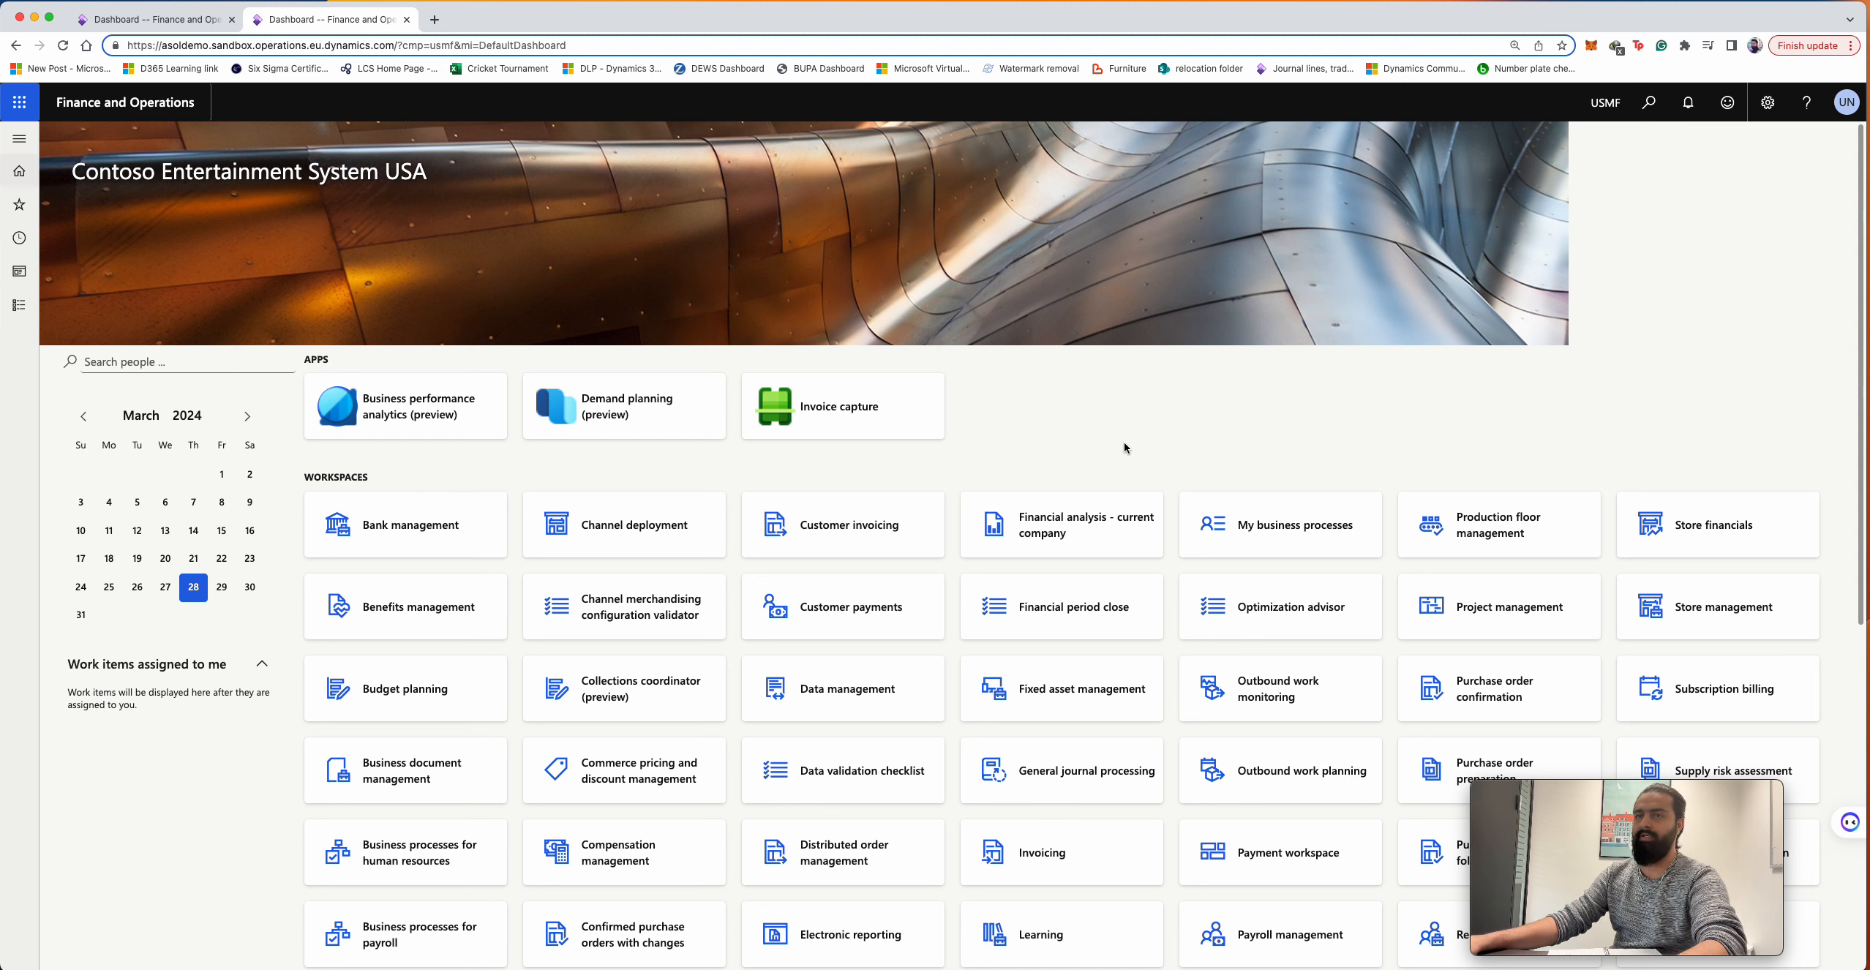
# - Open the Feature management workspace in System administration and show all features
pyautogui.click(19, 306)
pyautogui.scroll(-5, 104, 437)
pyautogui.click(116, 795)
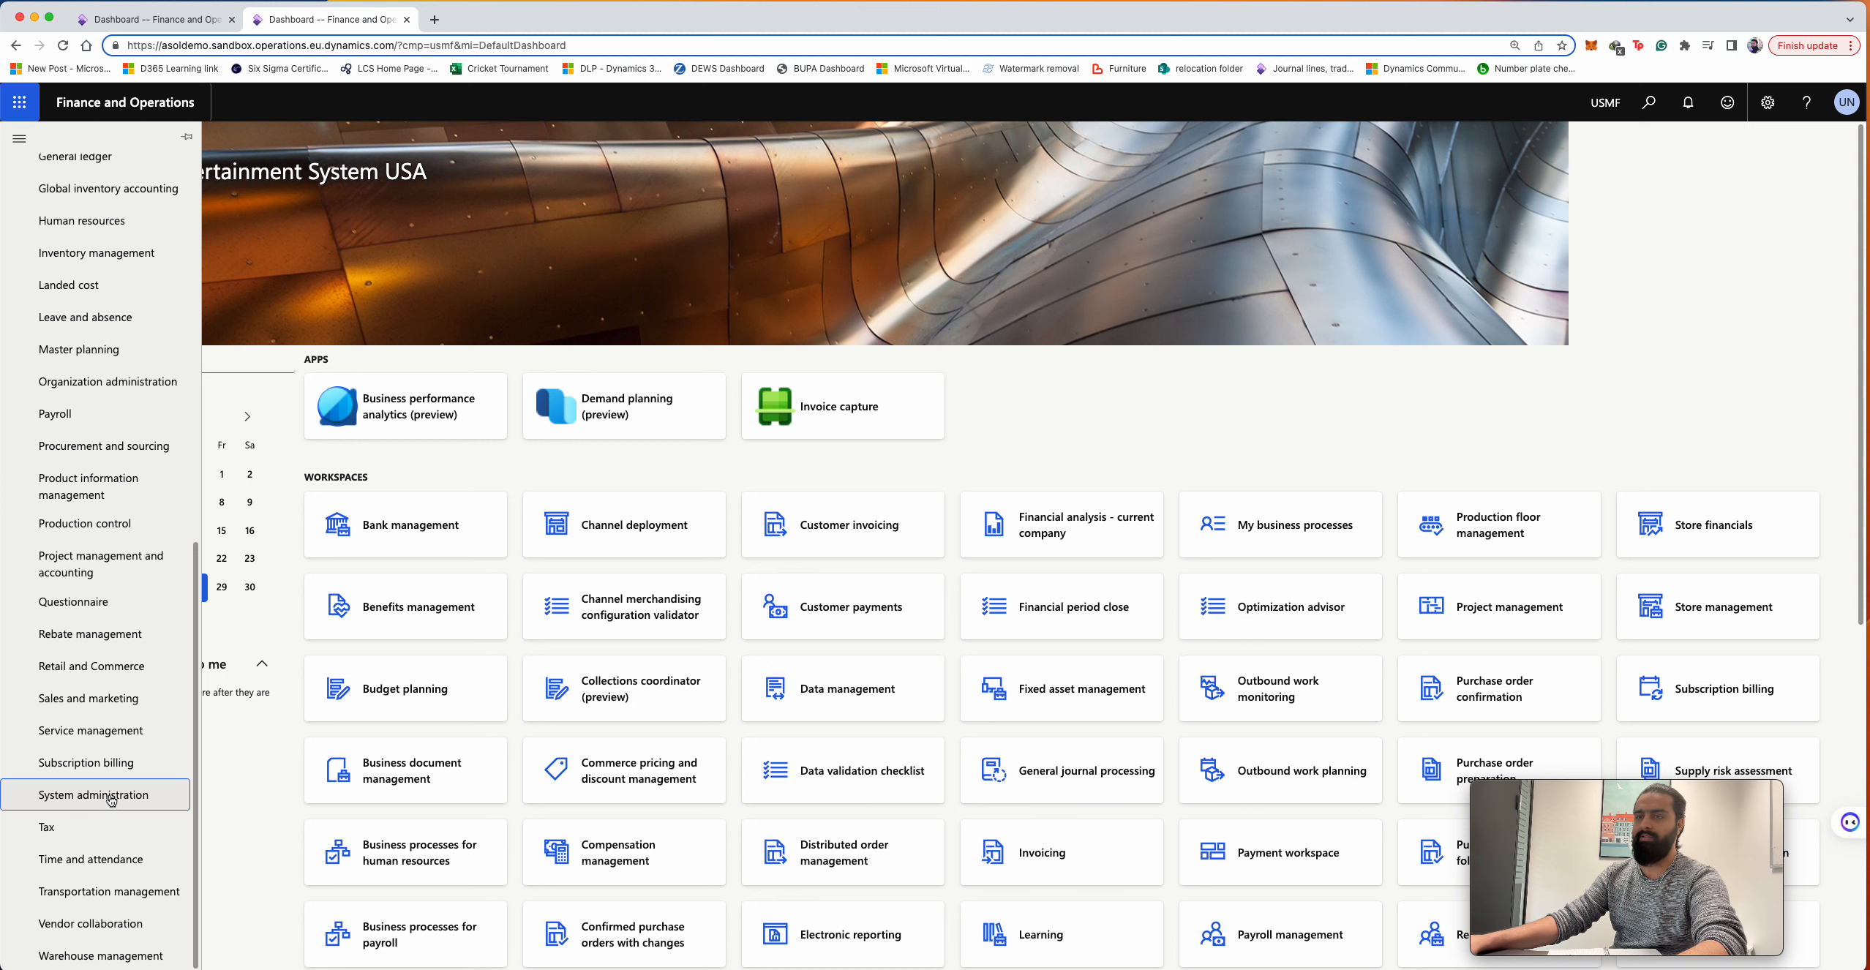
pyautogui.click(323, 291)
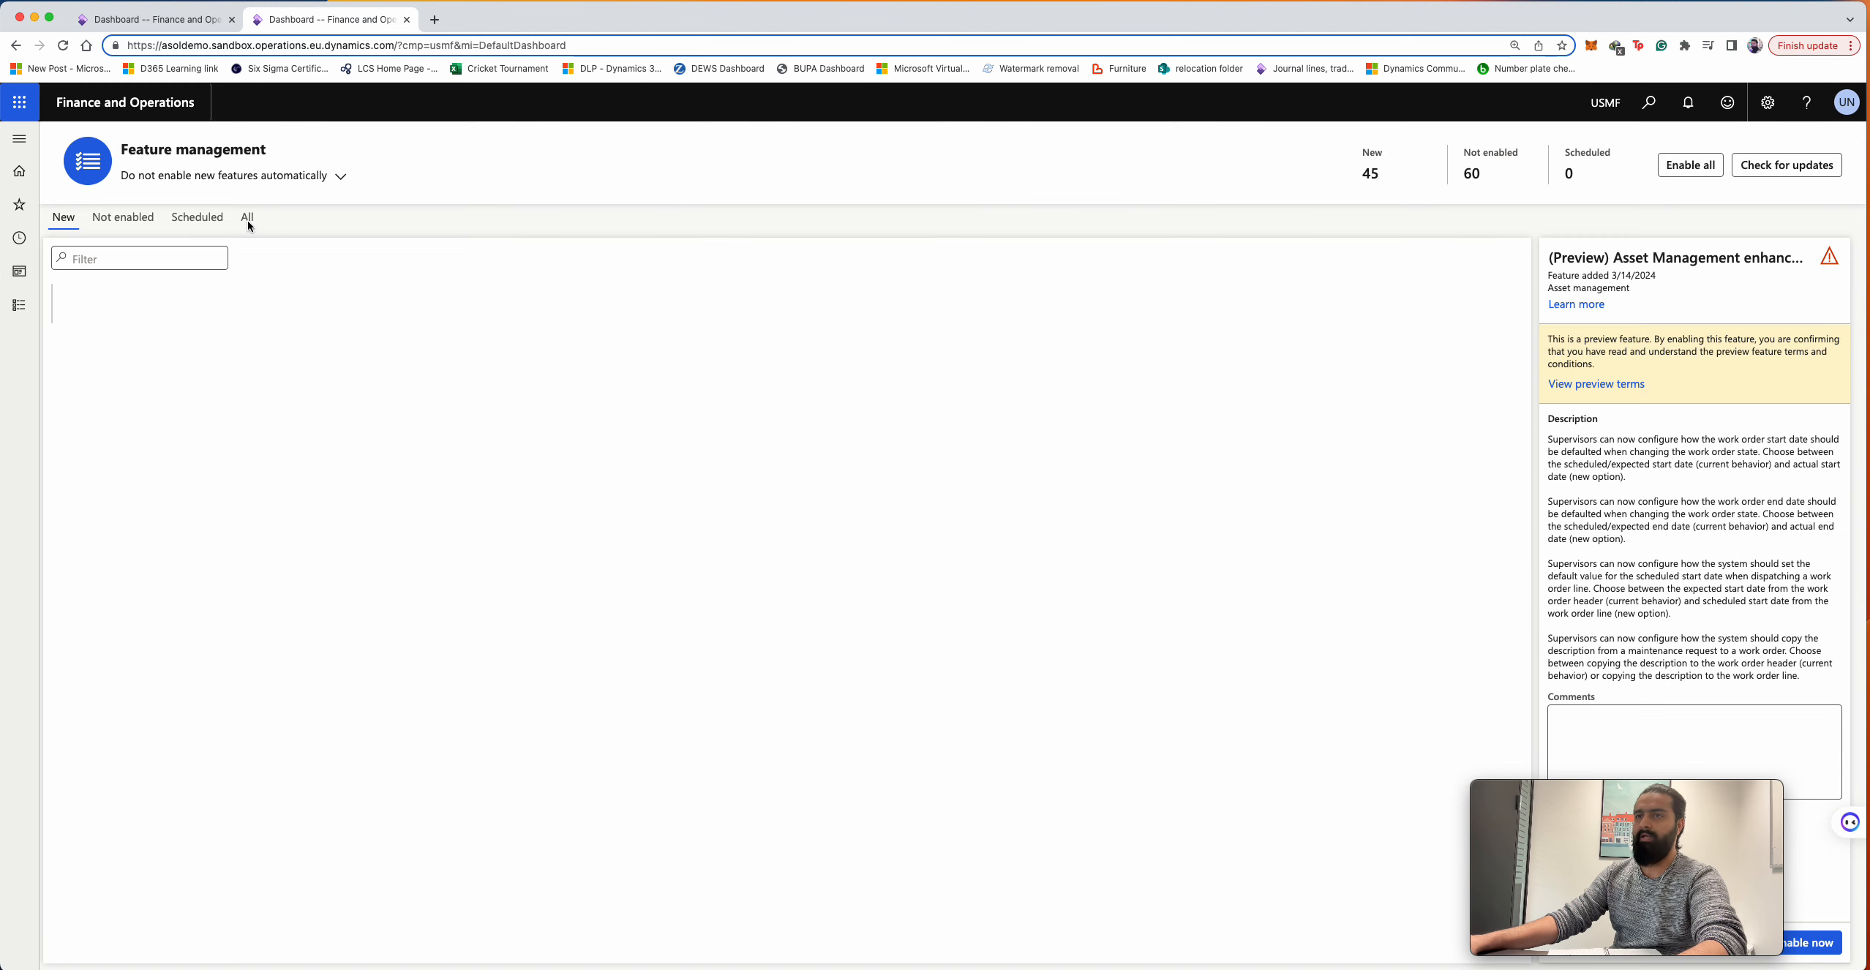
pyautogui.click(248, 219)
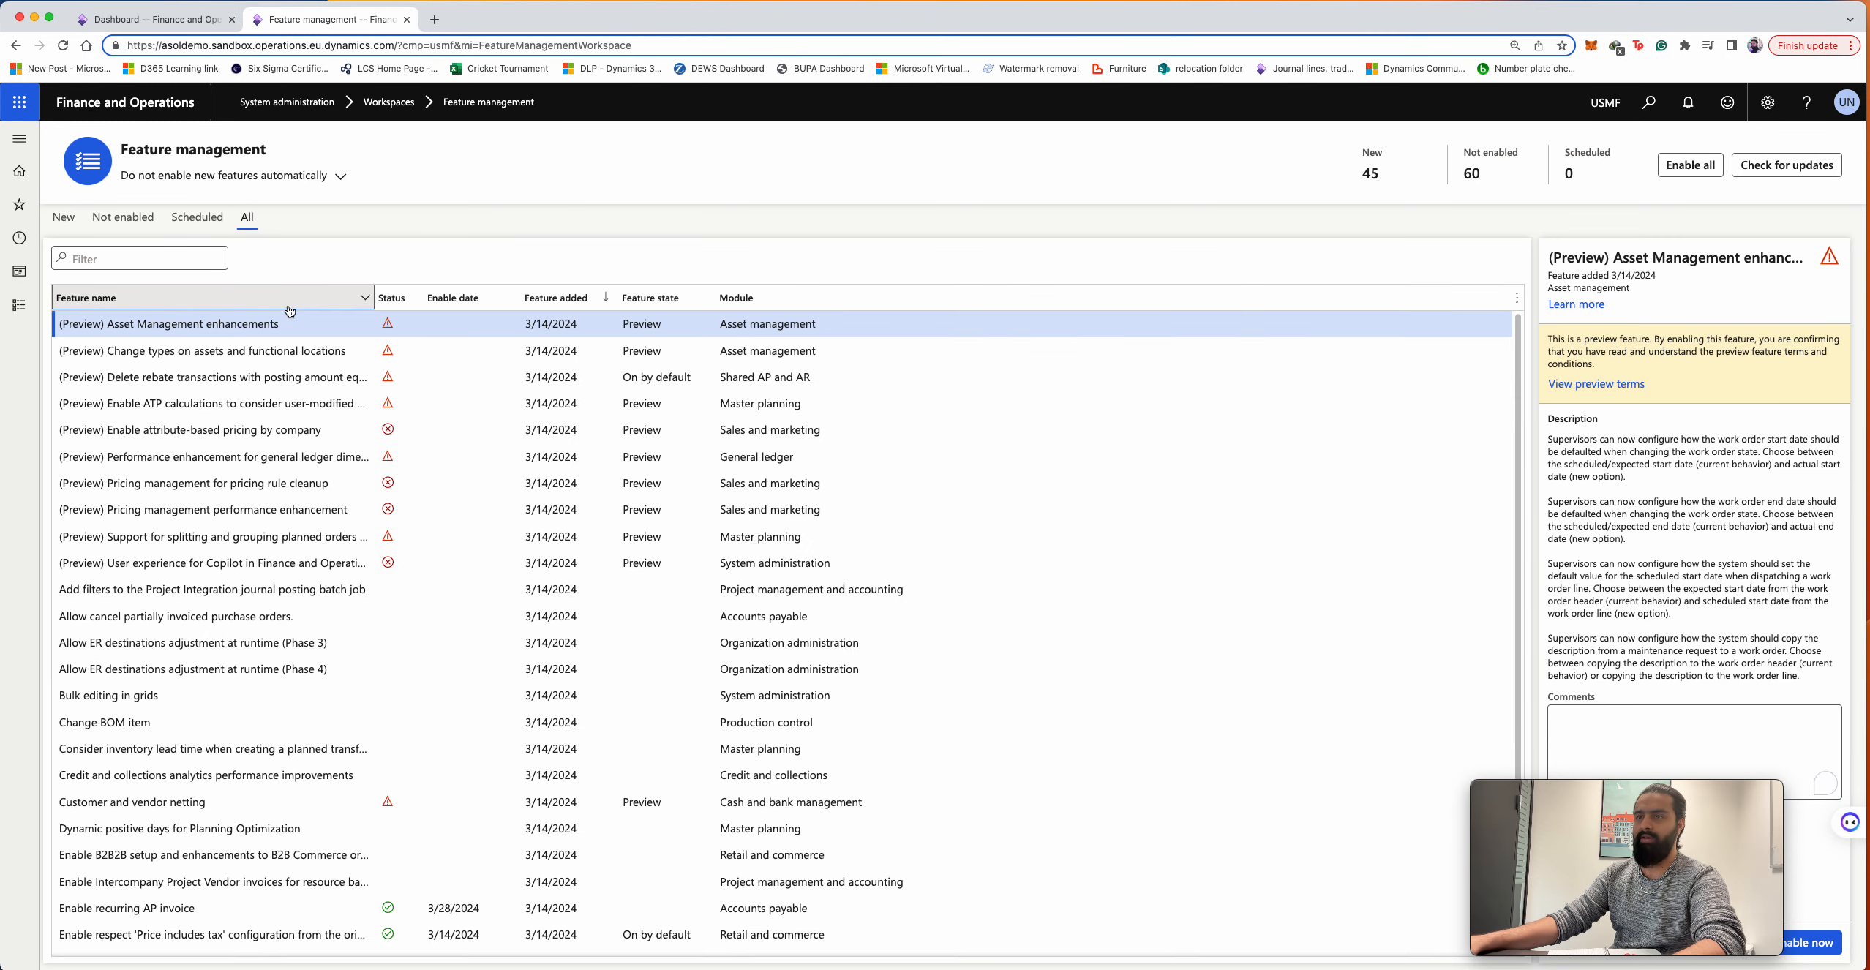
# - Filter the feature list to feature names containing "enable"
pyautogui.click(288, 304)
pyautogui.write('enable')
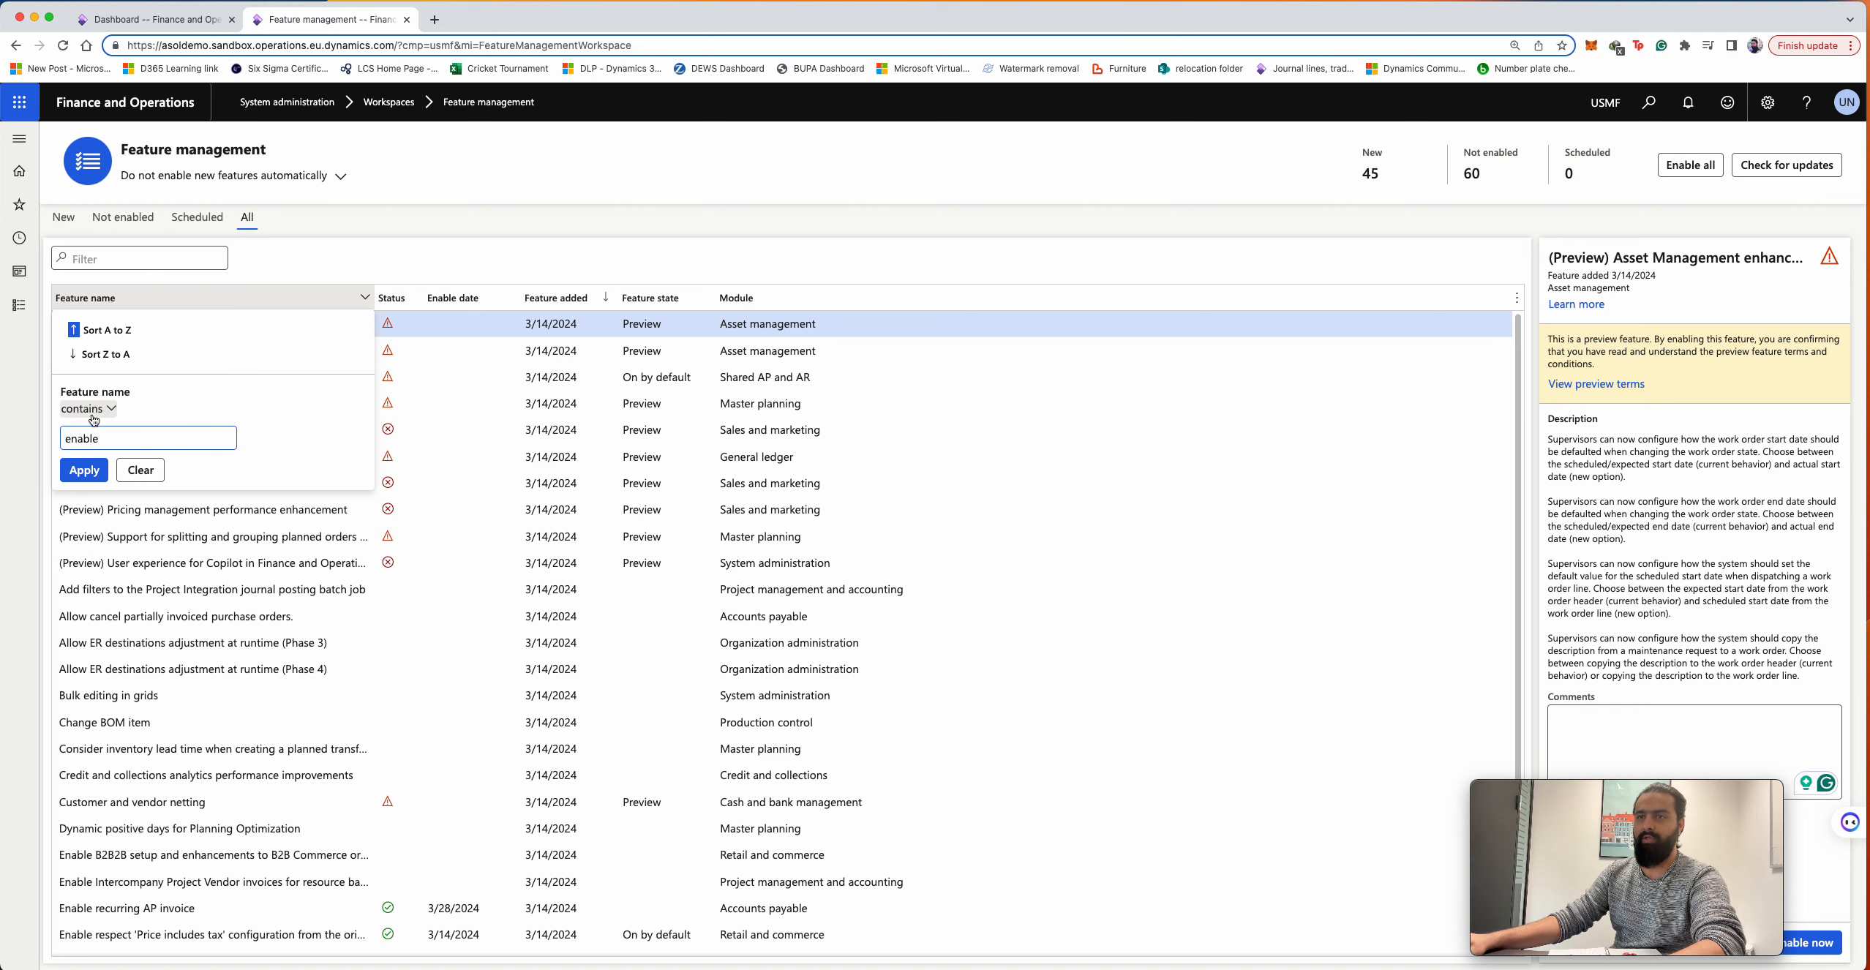
pyautogui.click(82, 471)
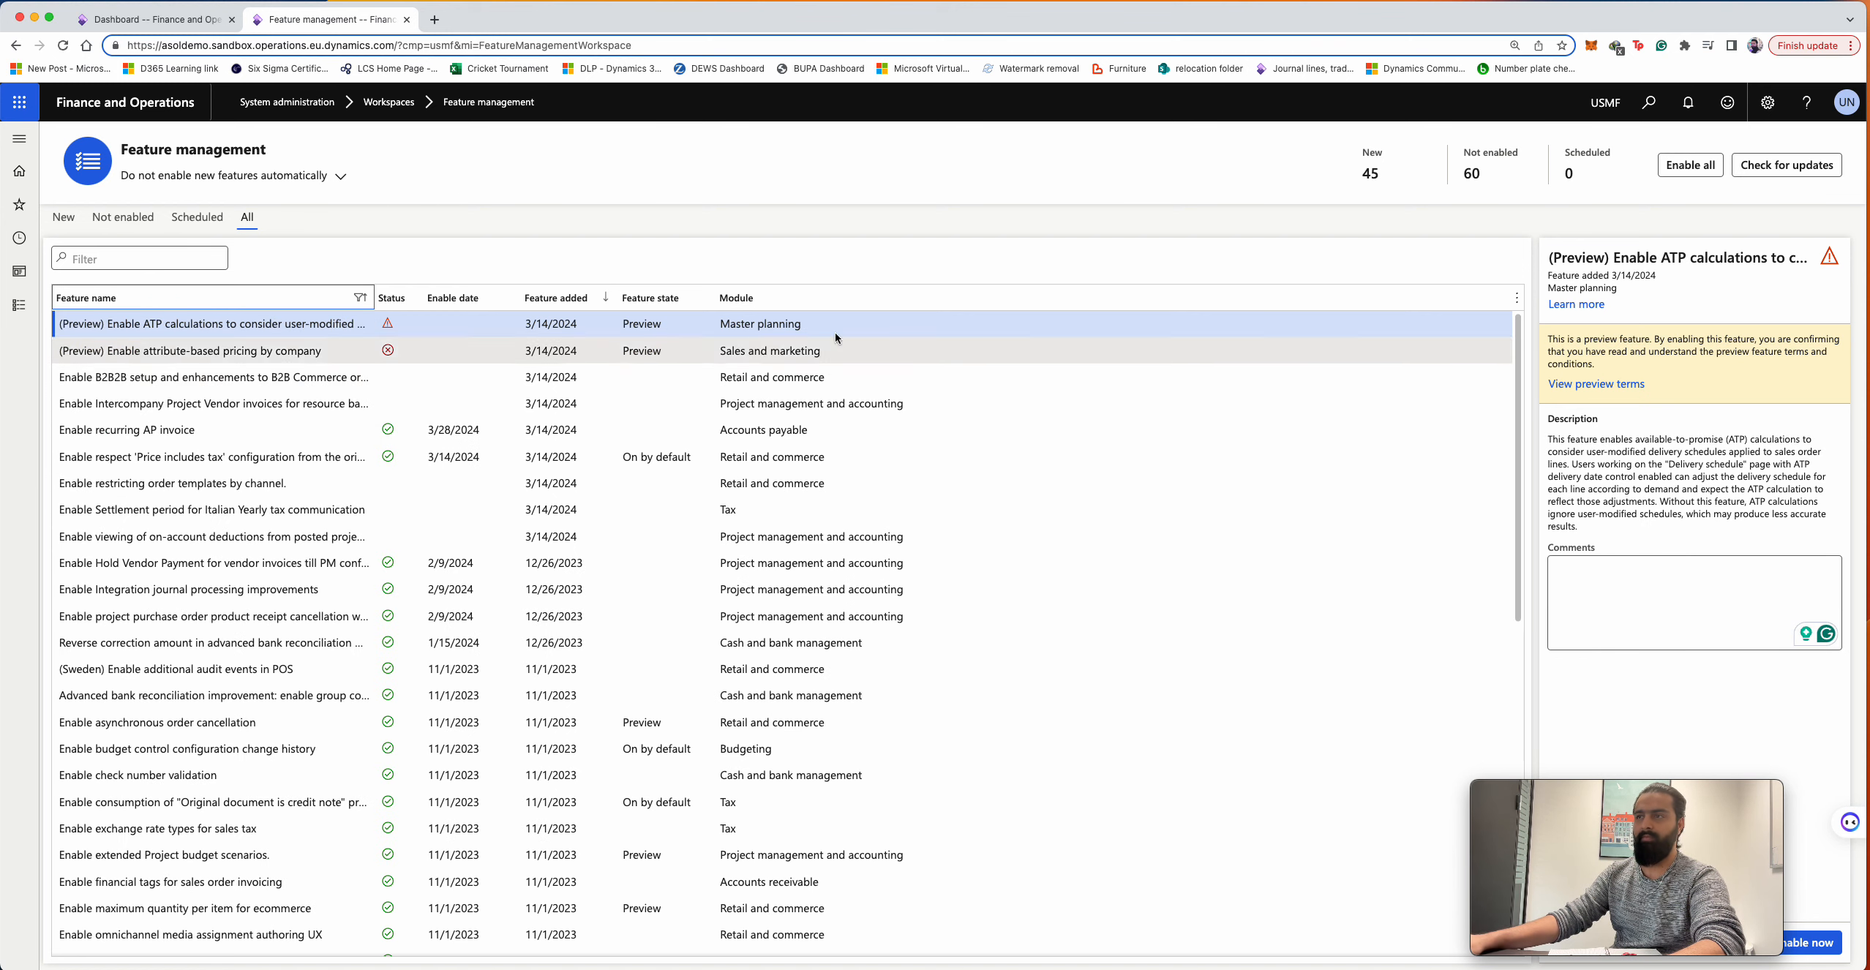
# - Filter the features to the Accounts payable module and select the Enable recurring AP invoice feature
pyautogui.click(776, 324)
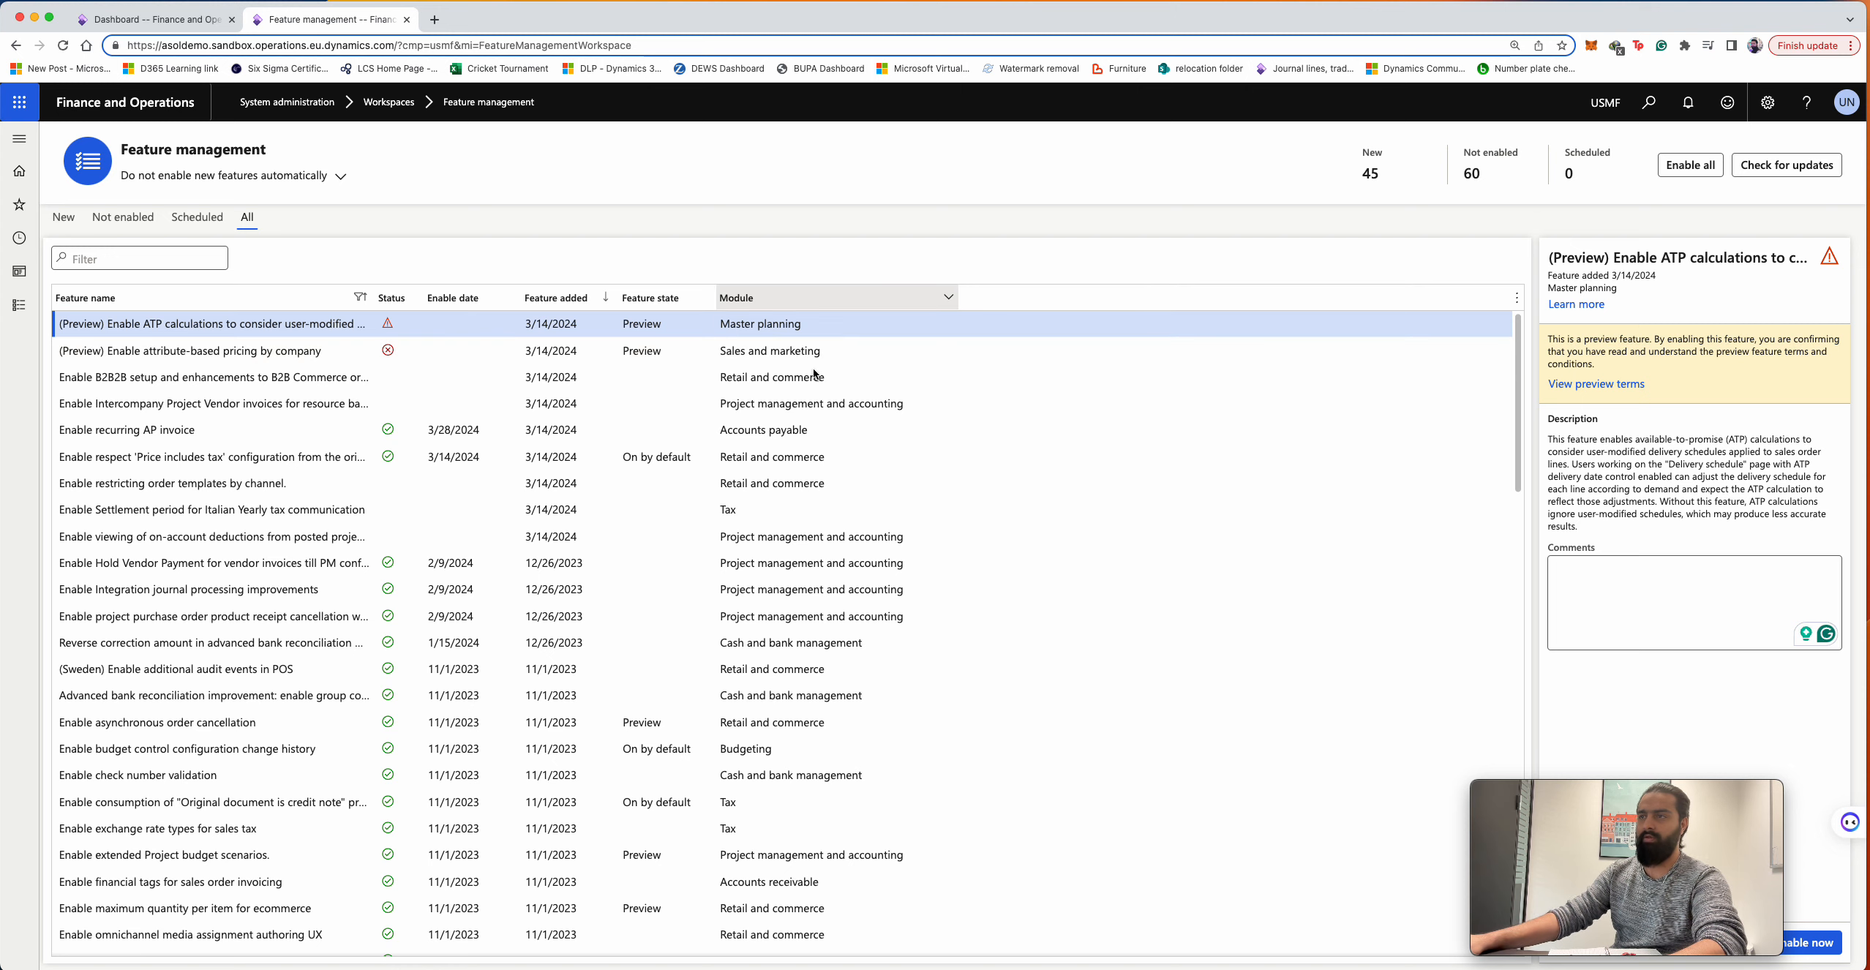
pyautogui.click(825, 298)
pyautogui.write('accounts payable')
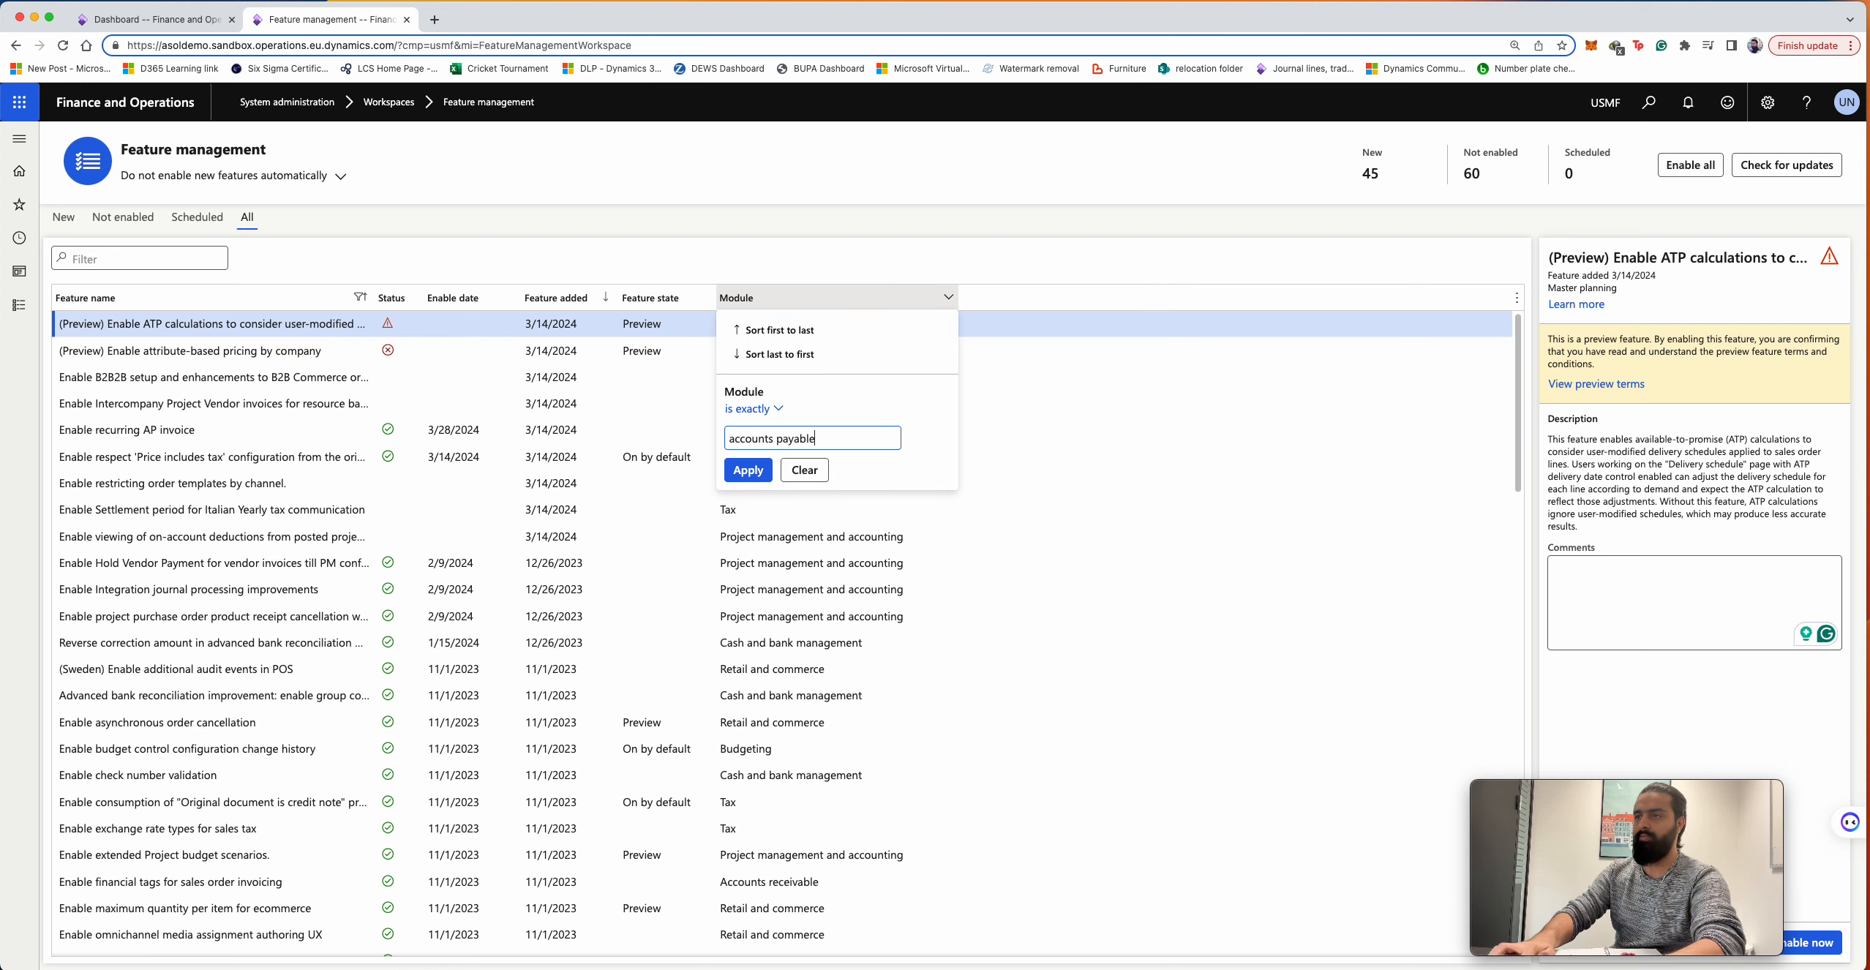
pyautogui.press('Return')
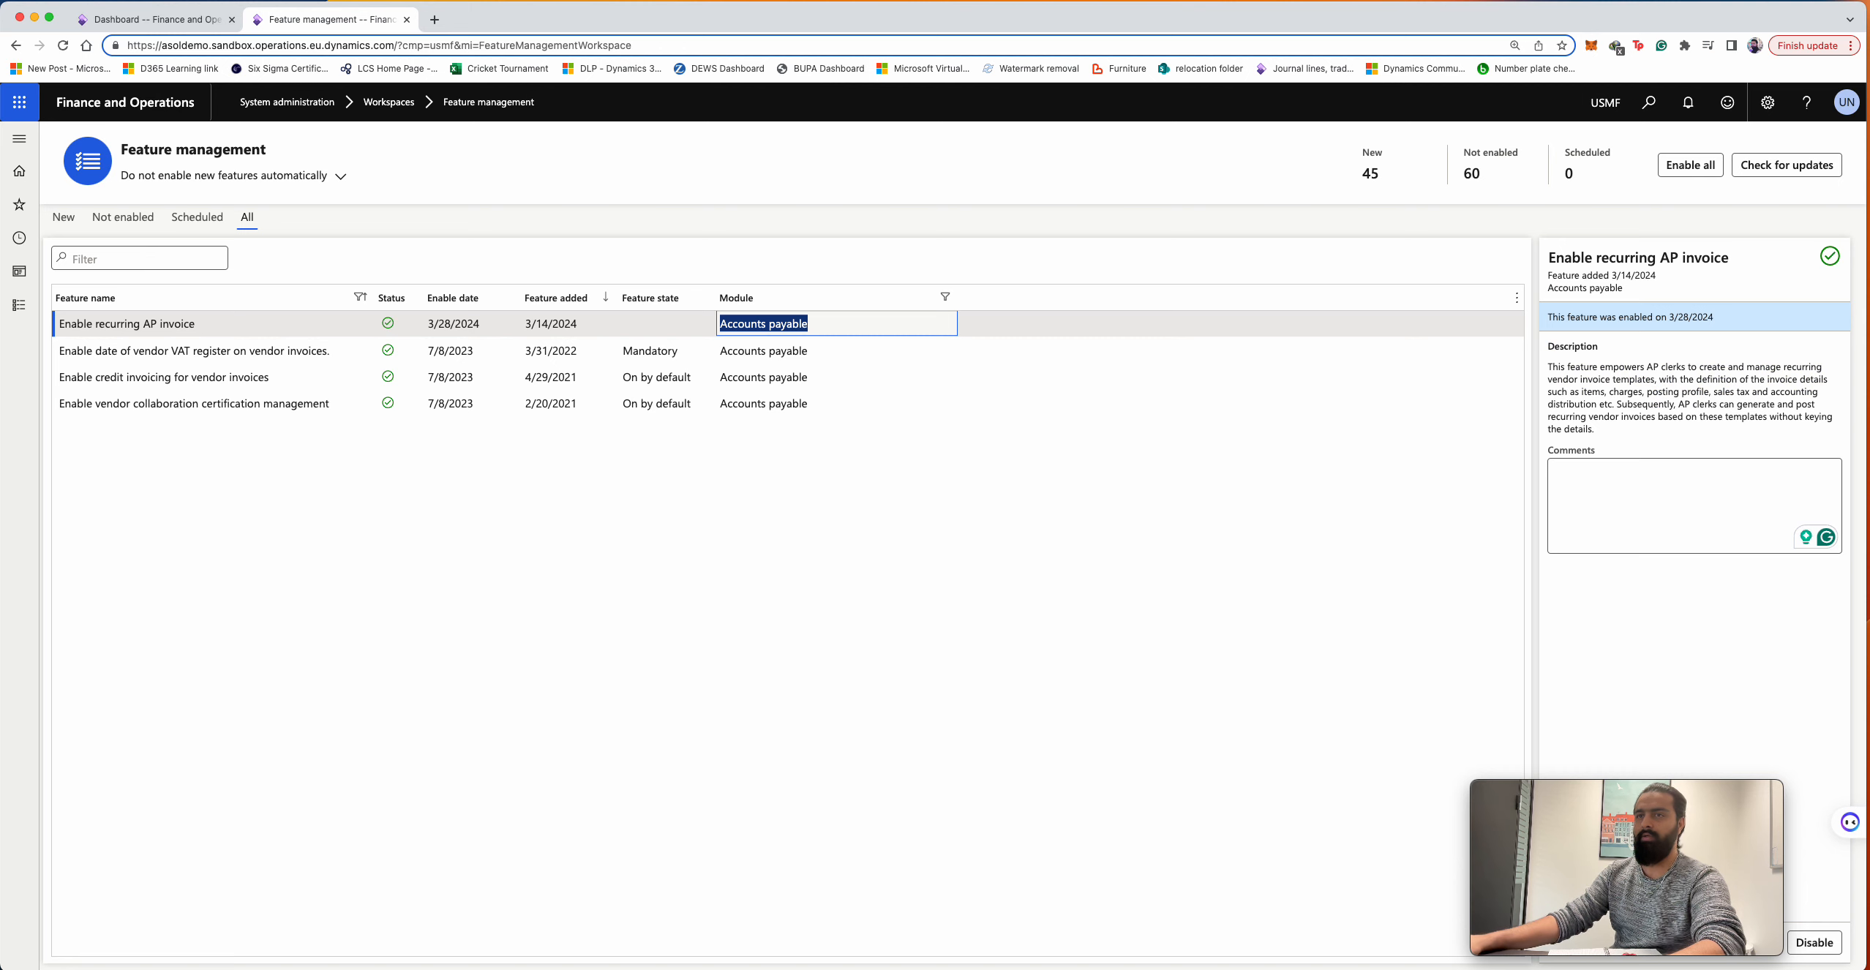
pyautogui.click(150, 323)
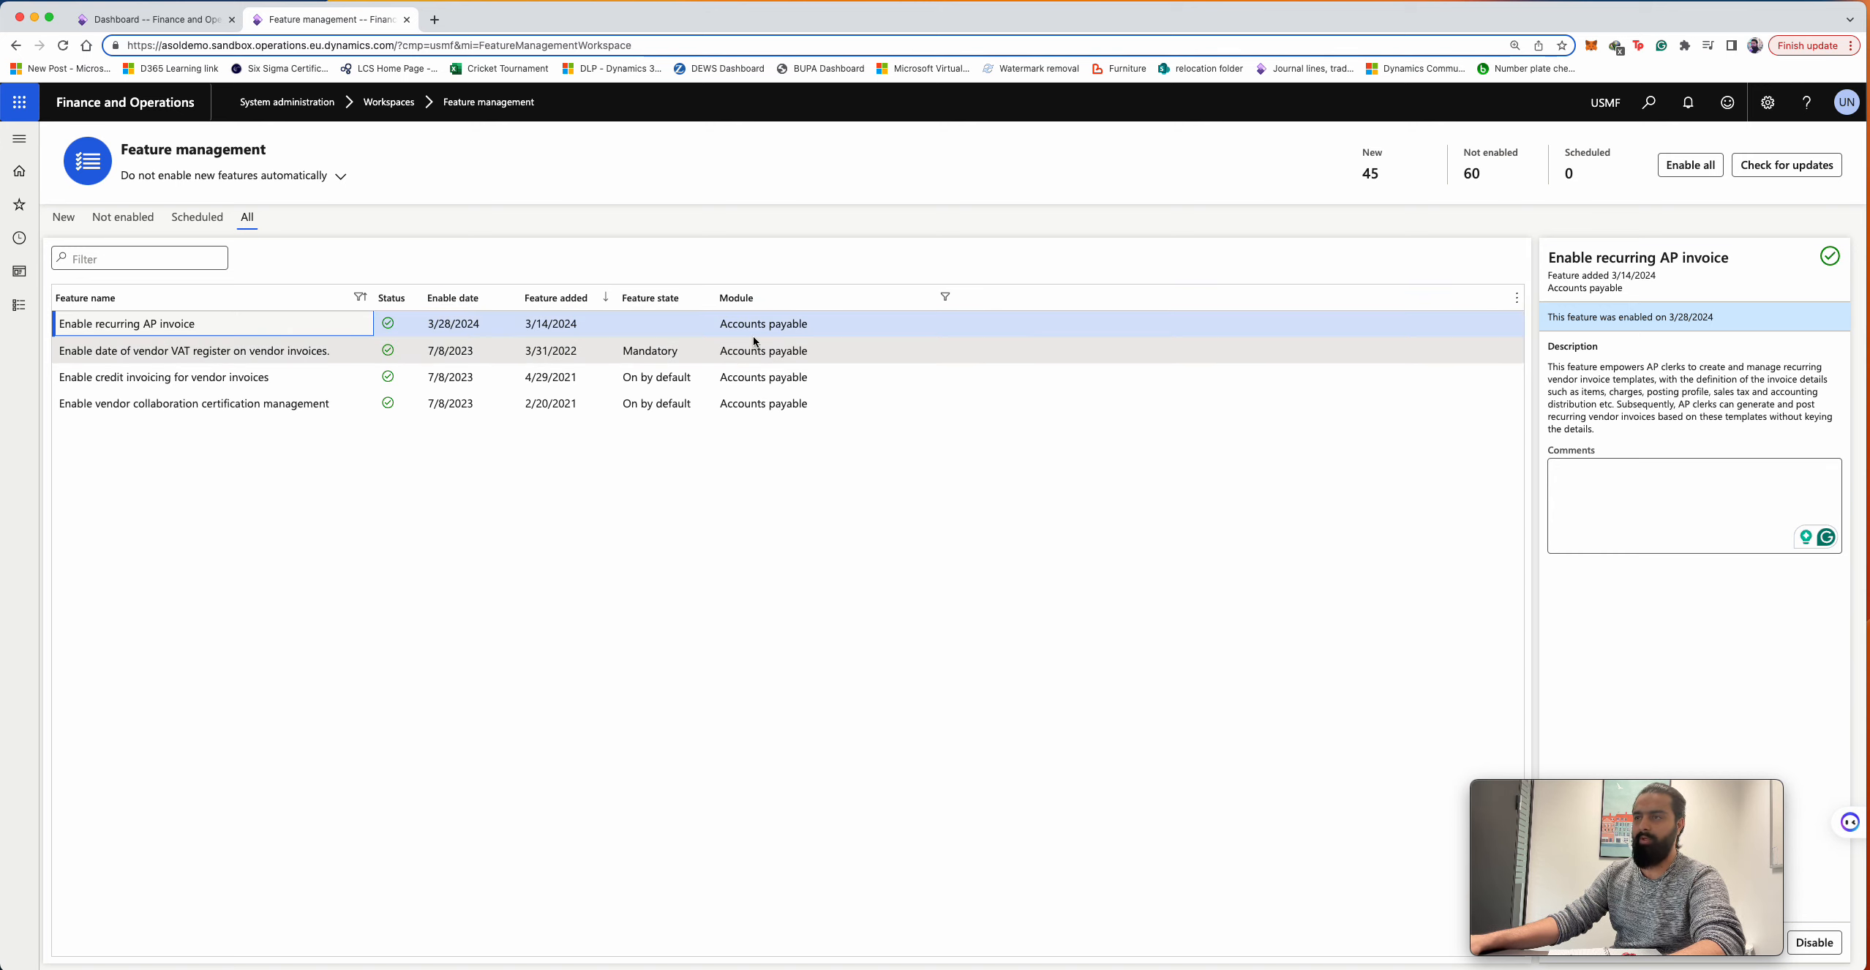
# - Examine the recurring invoices pages available under Invoices in the Accounts payable module
pyautogui.click(24, 304)
pyautogui.click(113, 417)
pyautogui.scroll(-5, 113, 421)
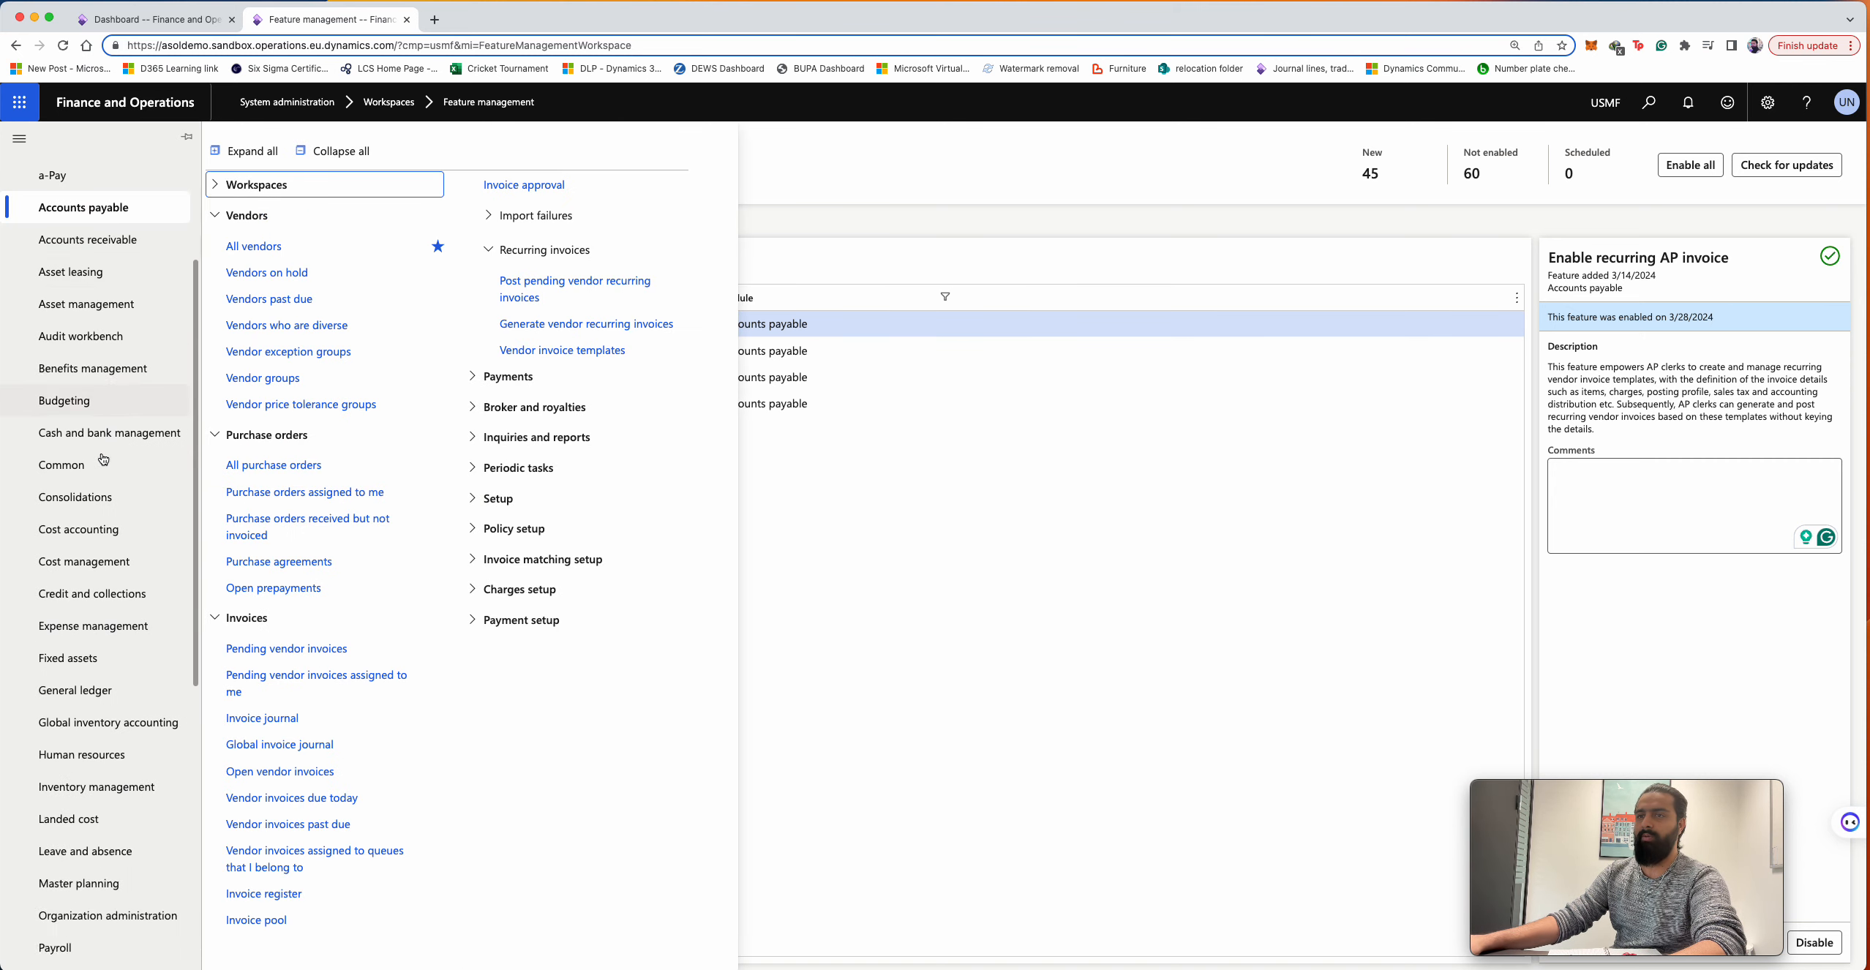
pyautogui.click(368, 161)
pyautogui.click(268, 283)
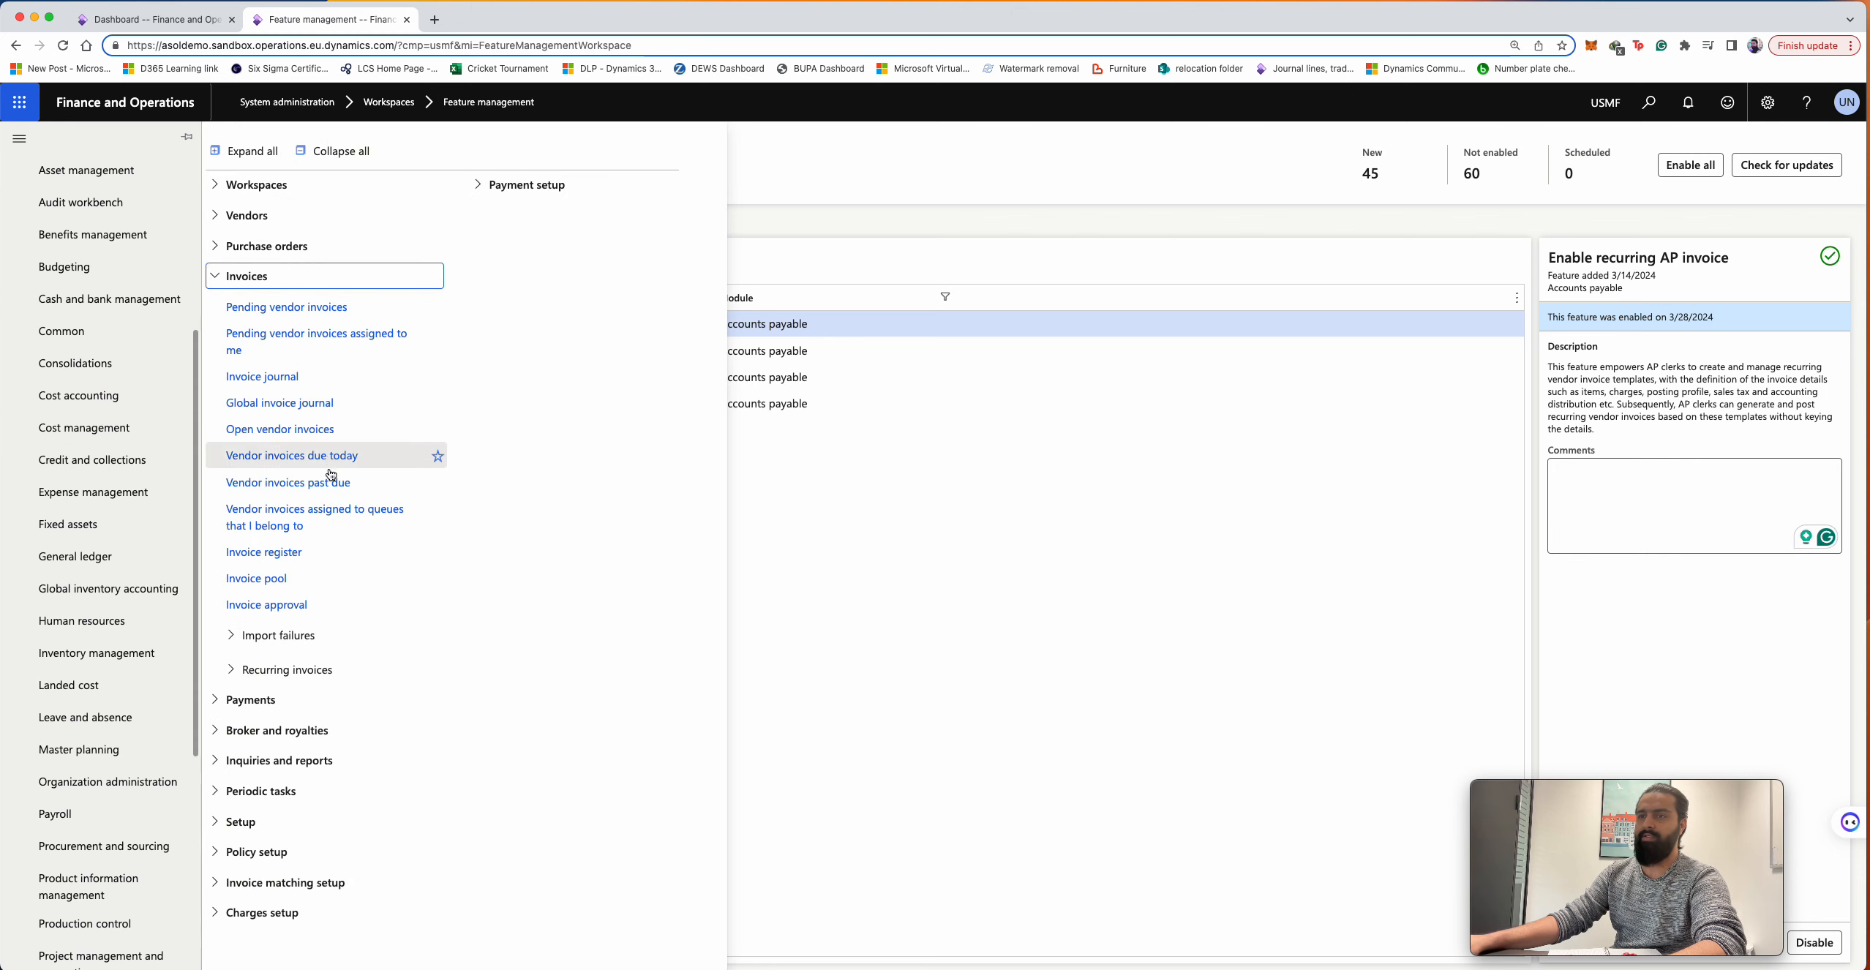
pyautogui.click(285, 671)
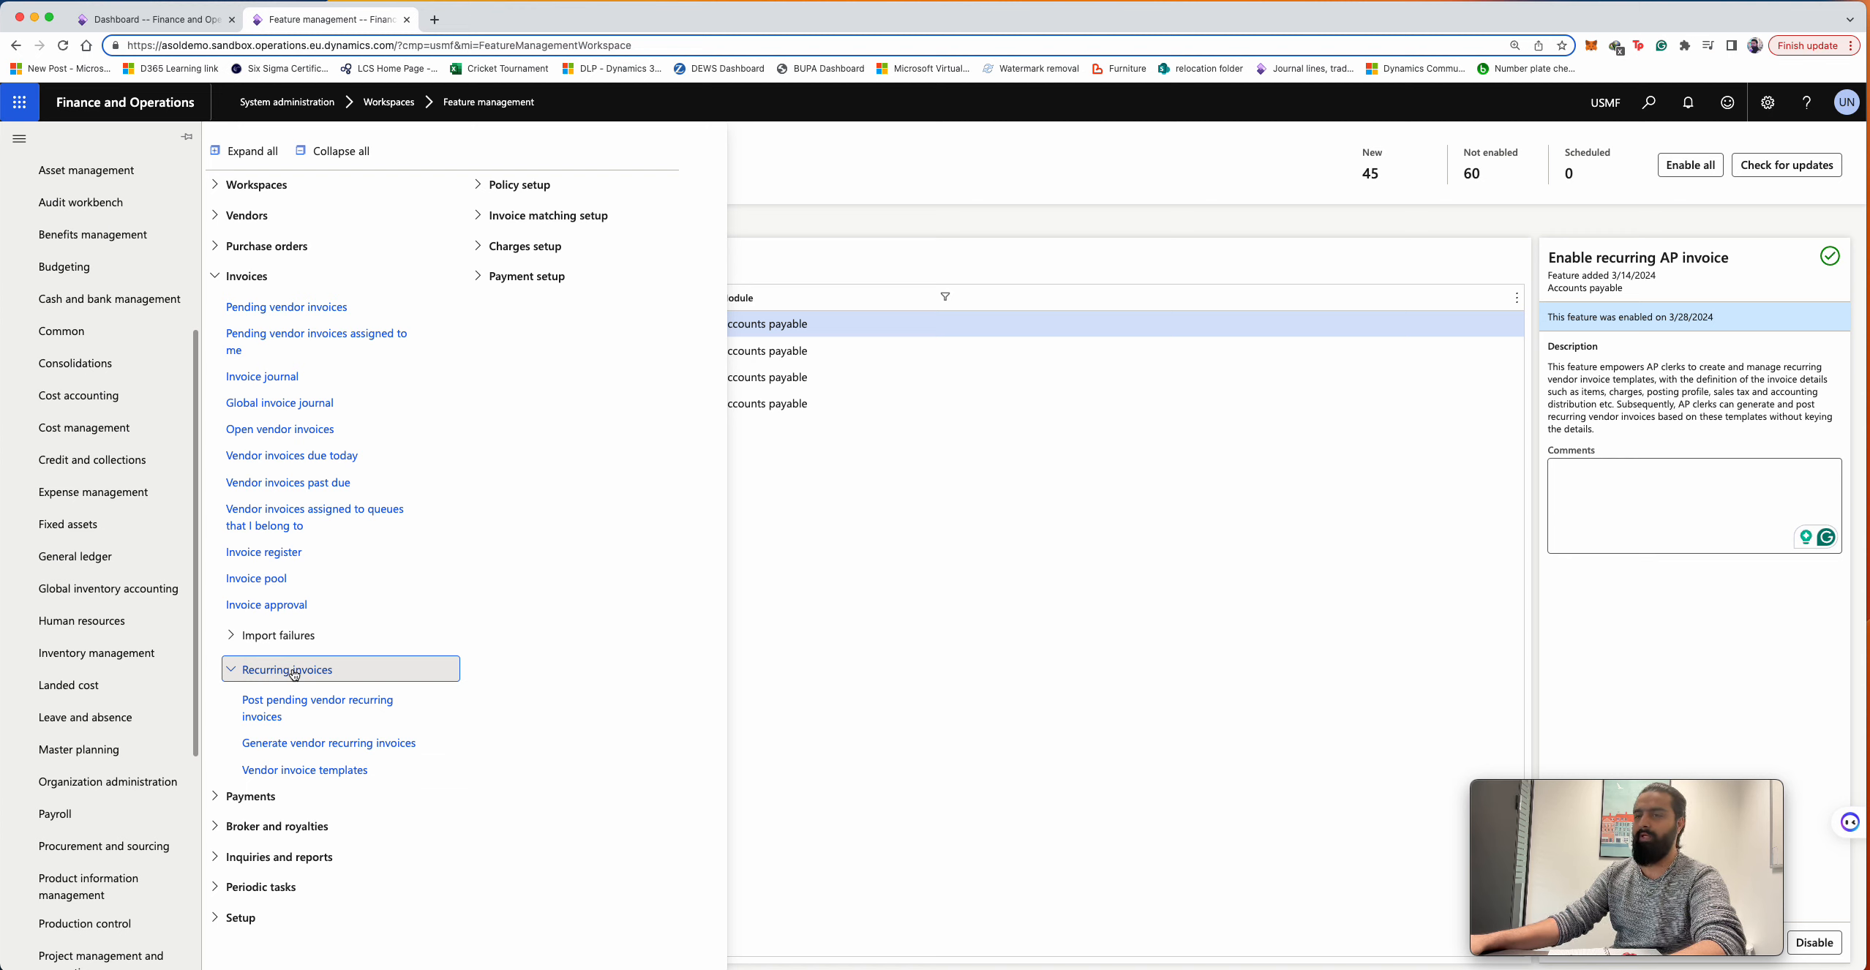
pyautogui.click(294, 671)
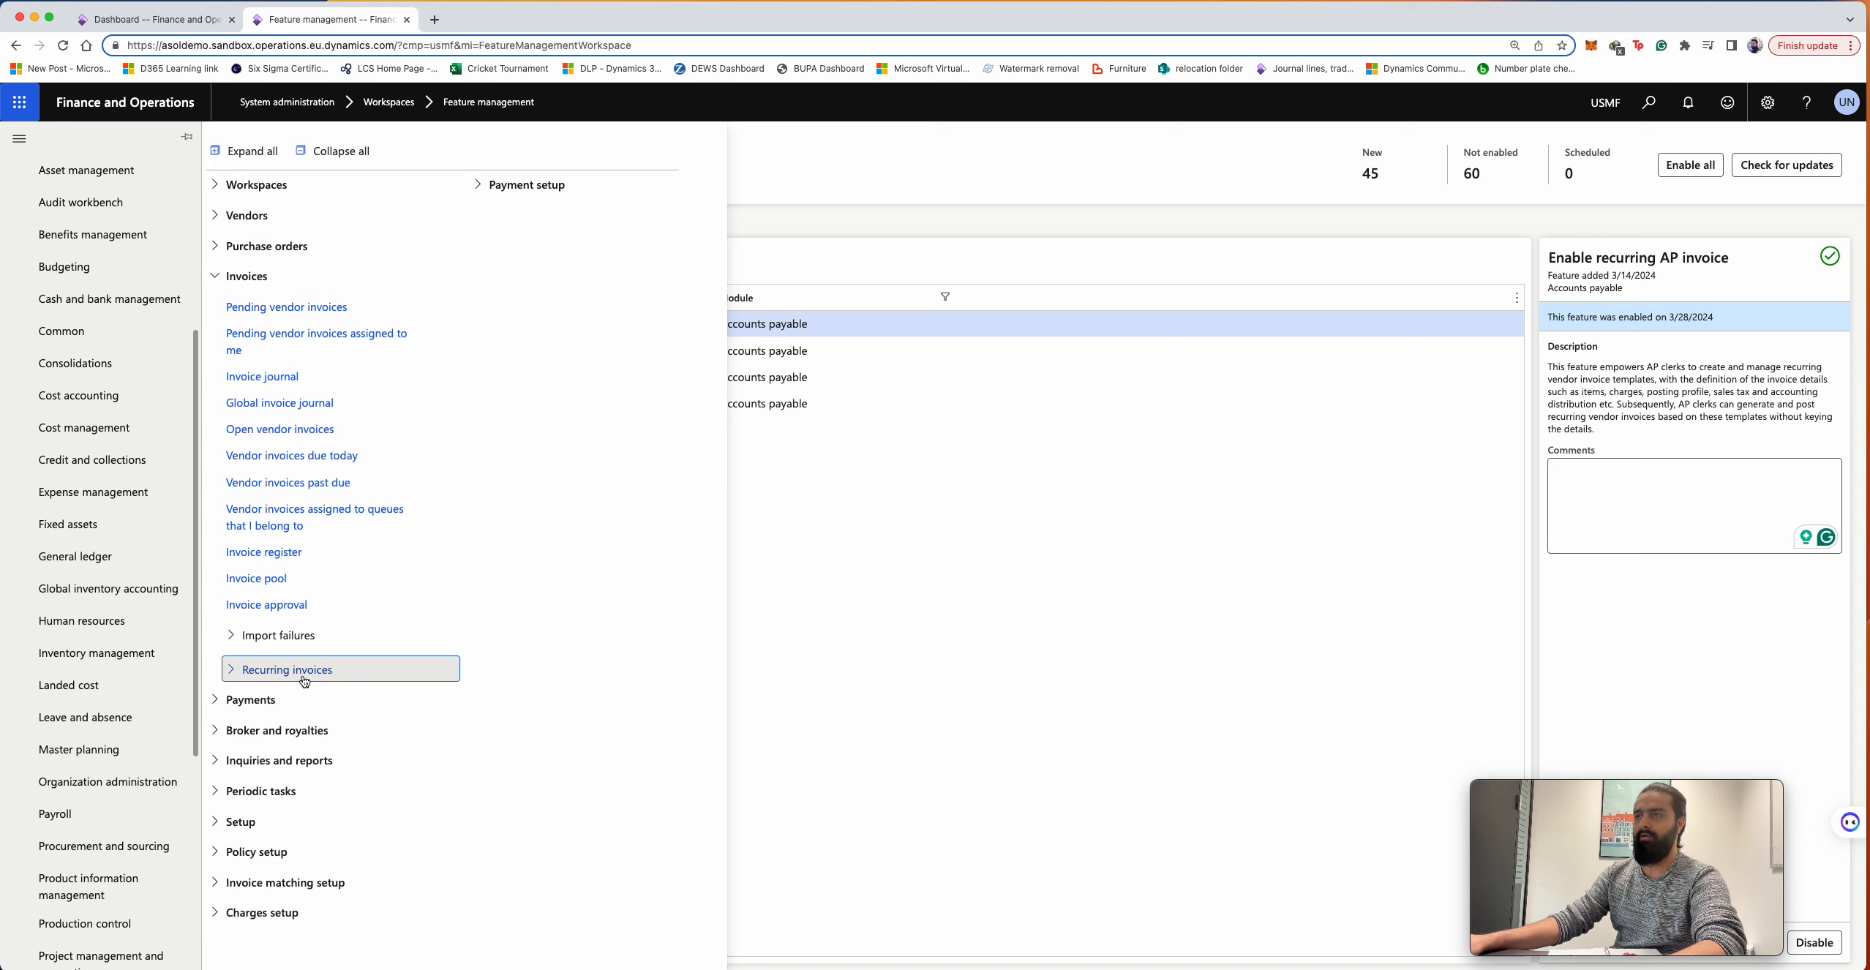
# - Open the Accounts payable parameters and check the number sequence assigned to Recurrence ID
pyautogui.click(266, 827)
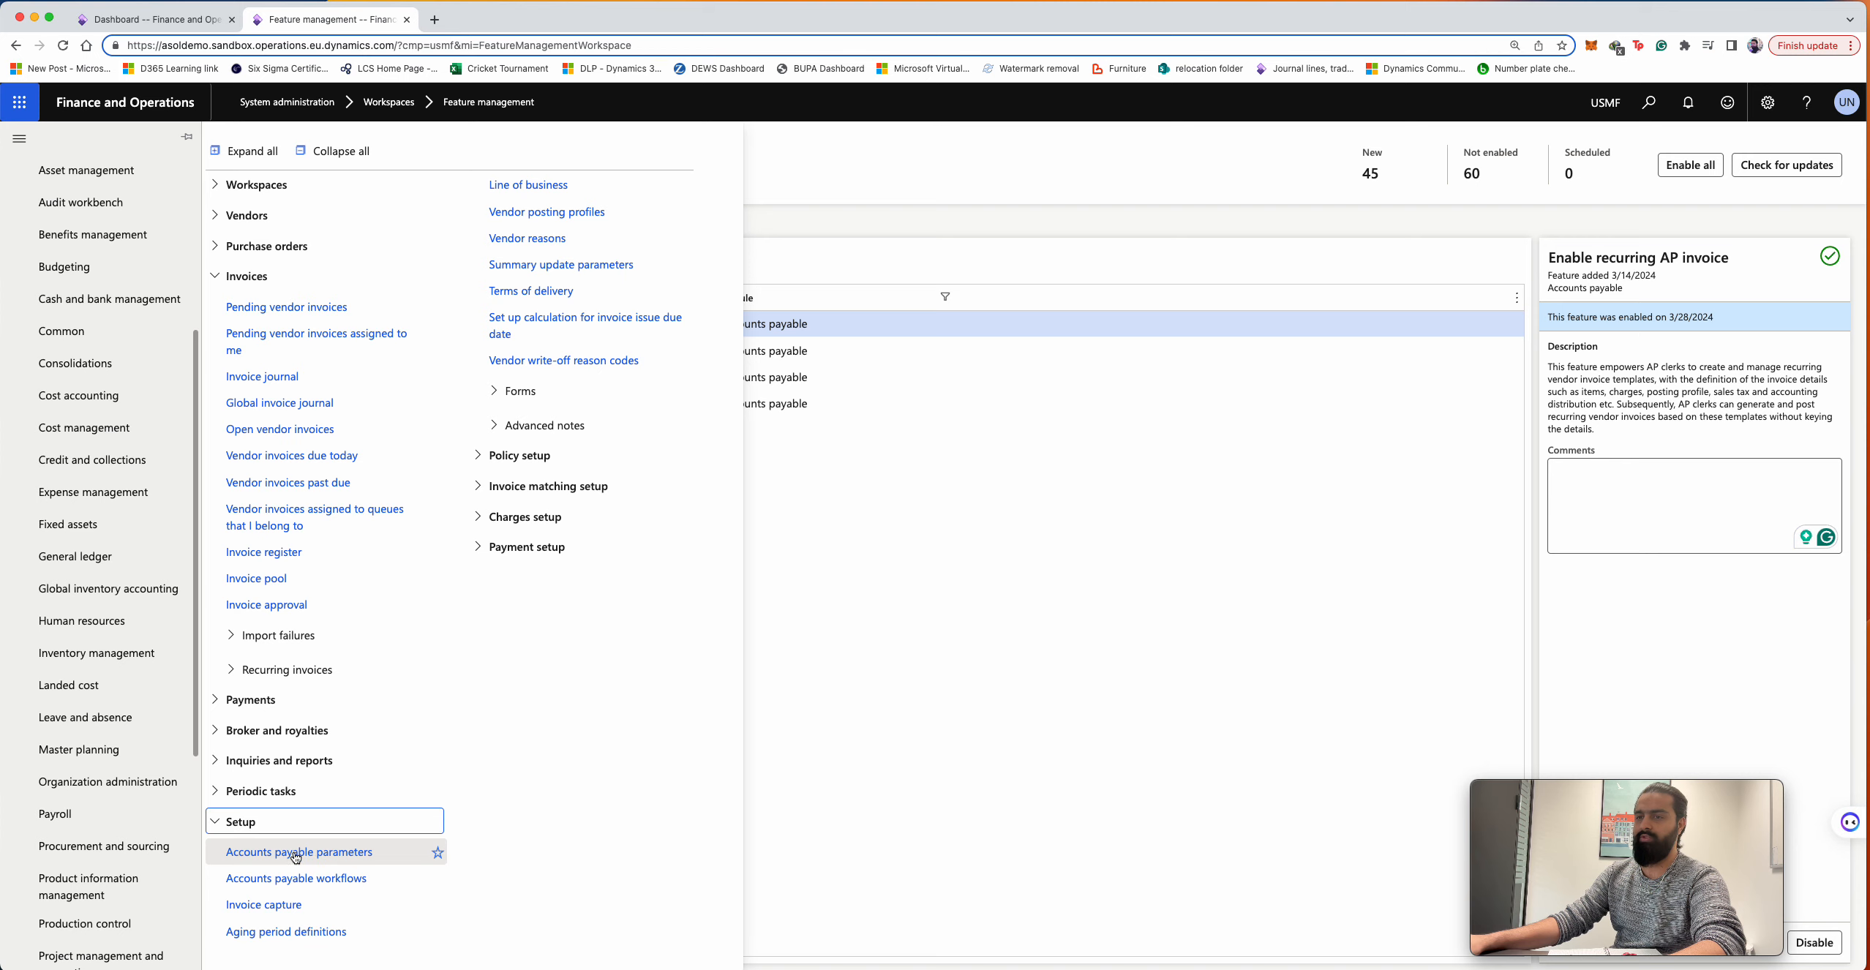
pyautogui.click(270, 852)
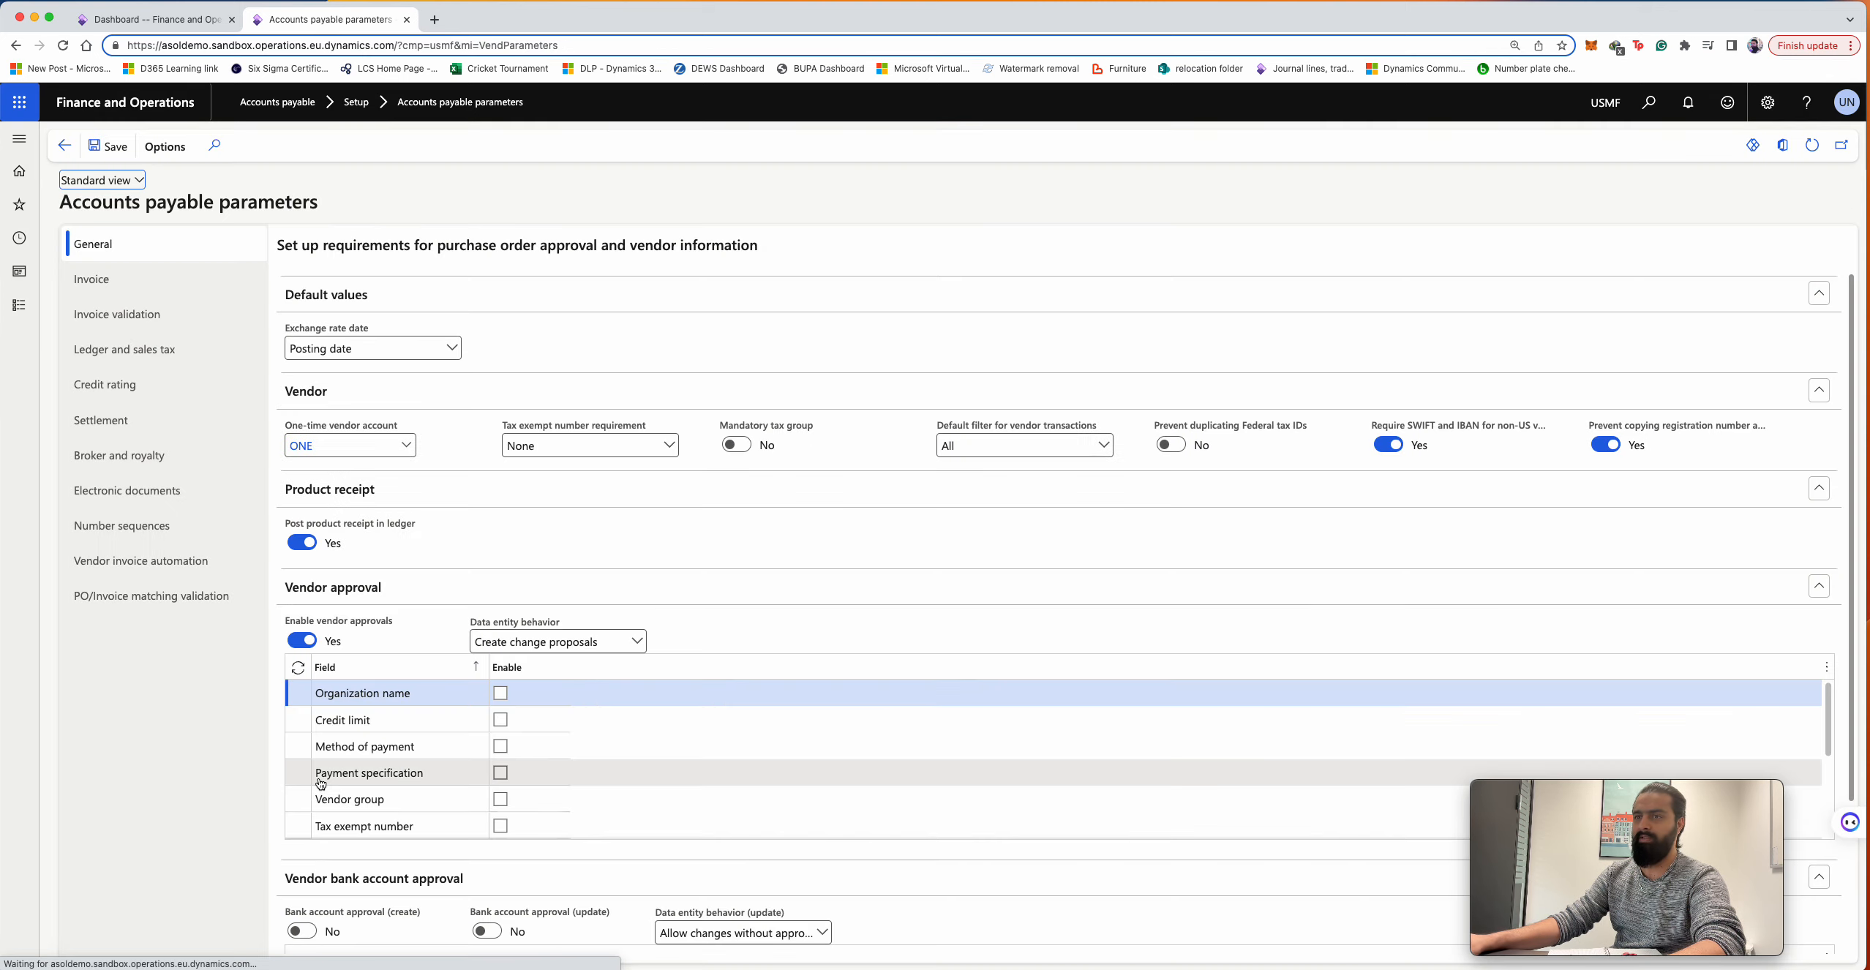
pyautogui.click(148, 525)
pyautogui.scroll(-10, 459, 675)
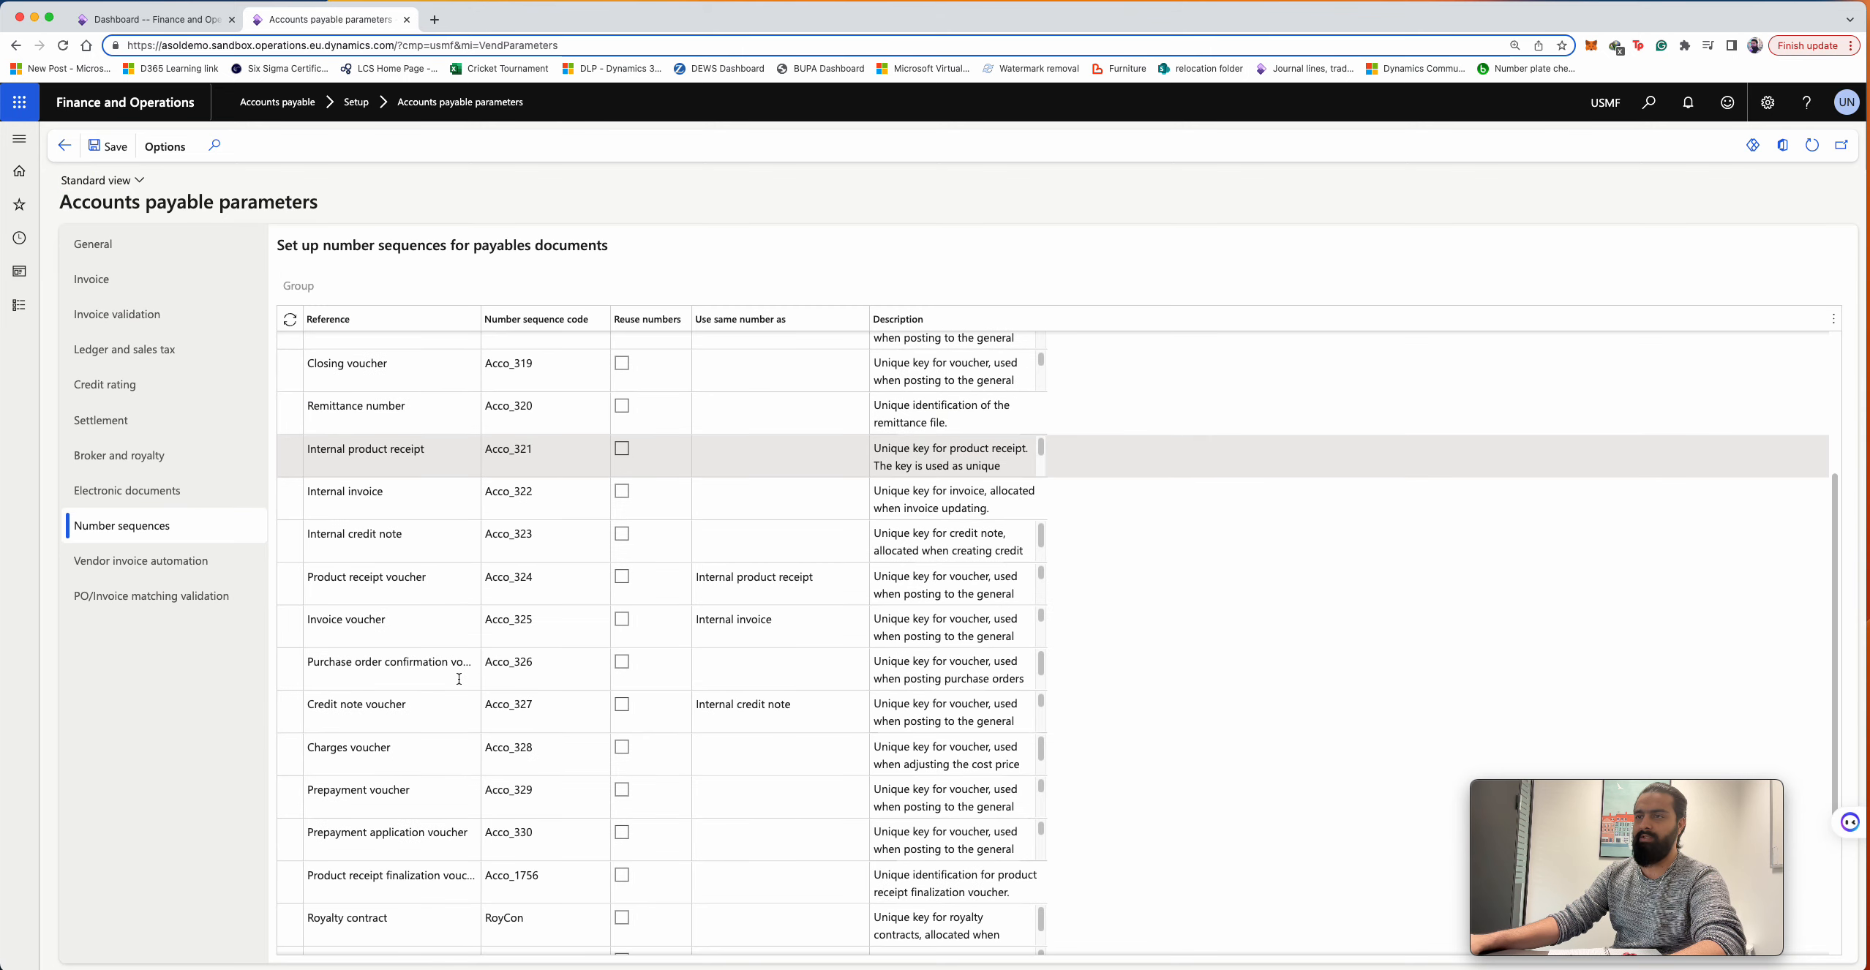
pyautogui.click(384, 924)
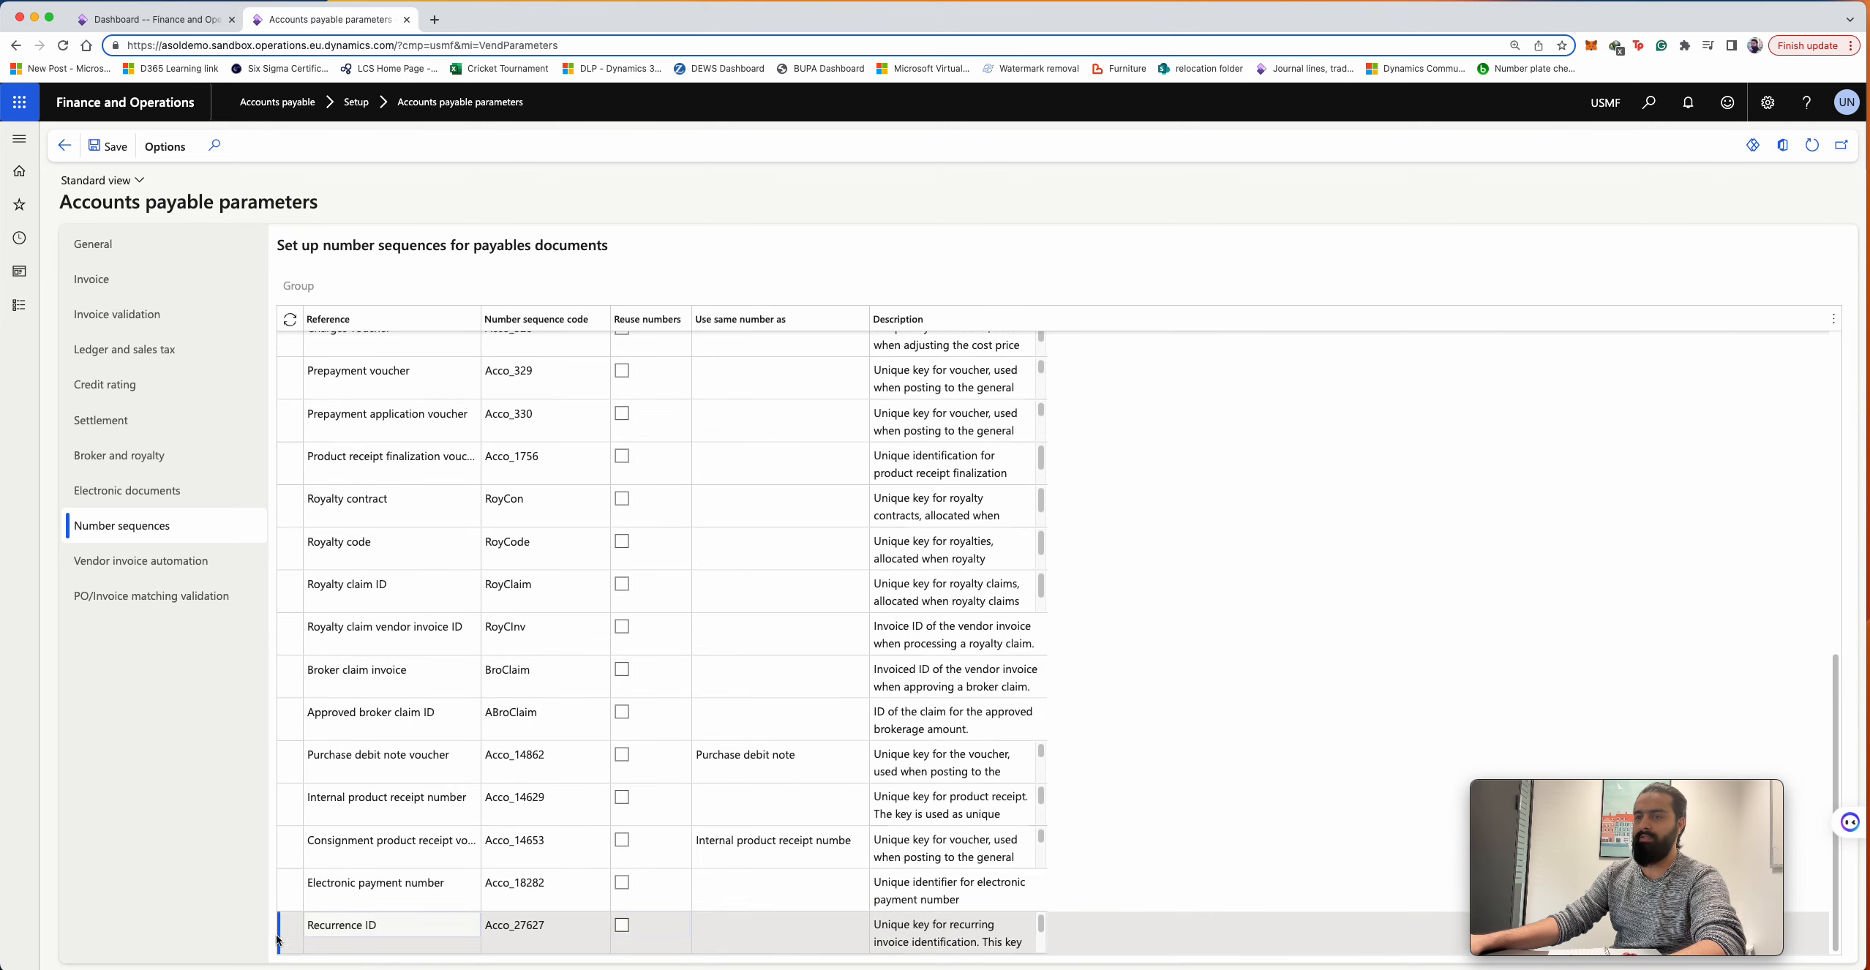
pyautogui.moveTo(384, 924); pyautogui.dragTo(300, 926)
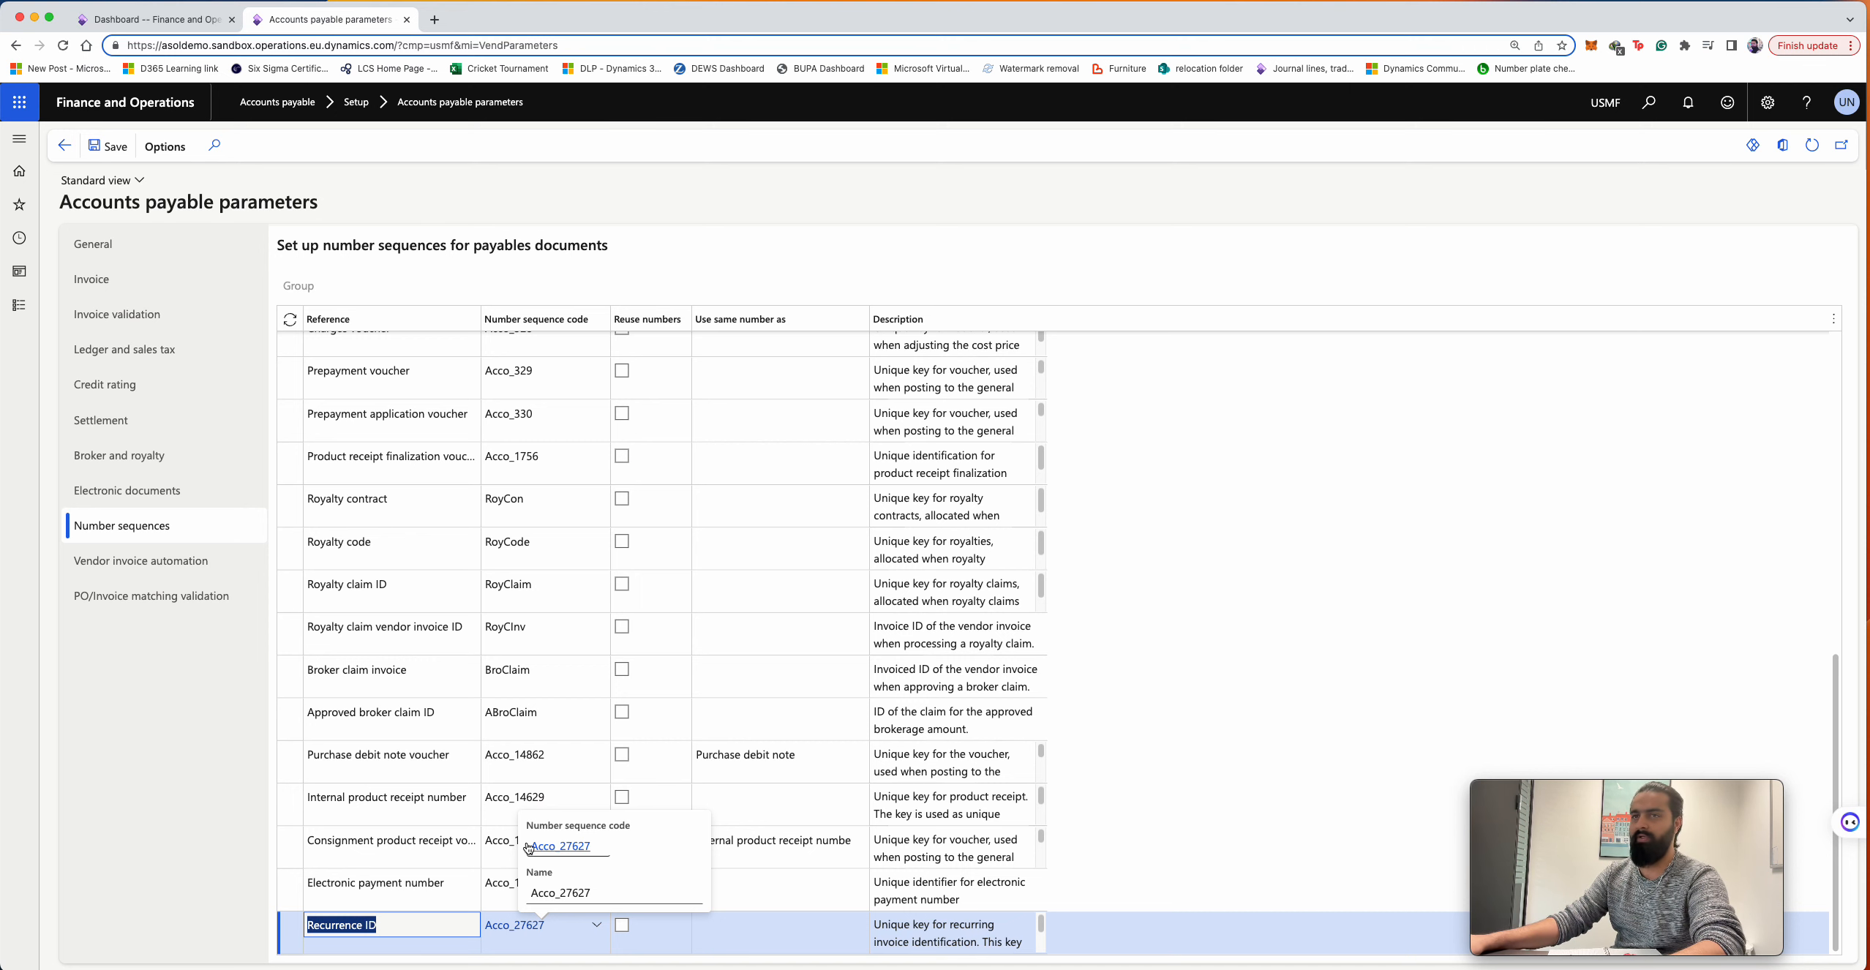
# - Open the Vendor invoice templates page from the recurring invoices in Accounts payable
pyautogui.click(19, 304)
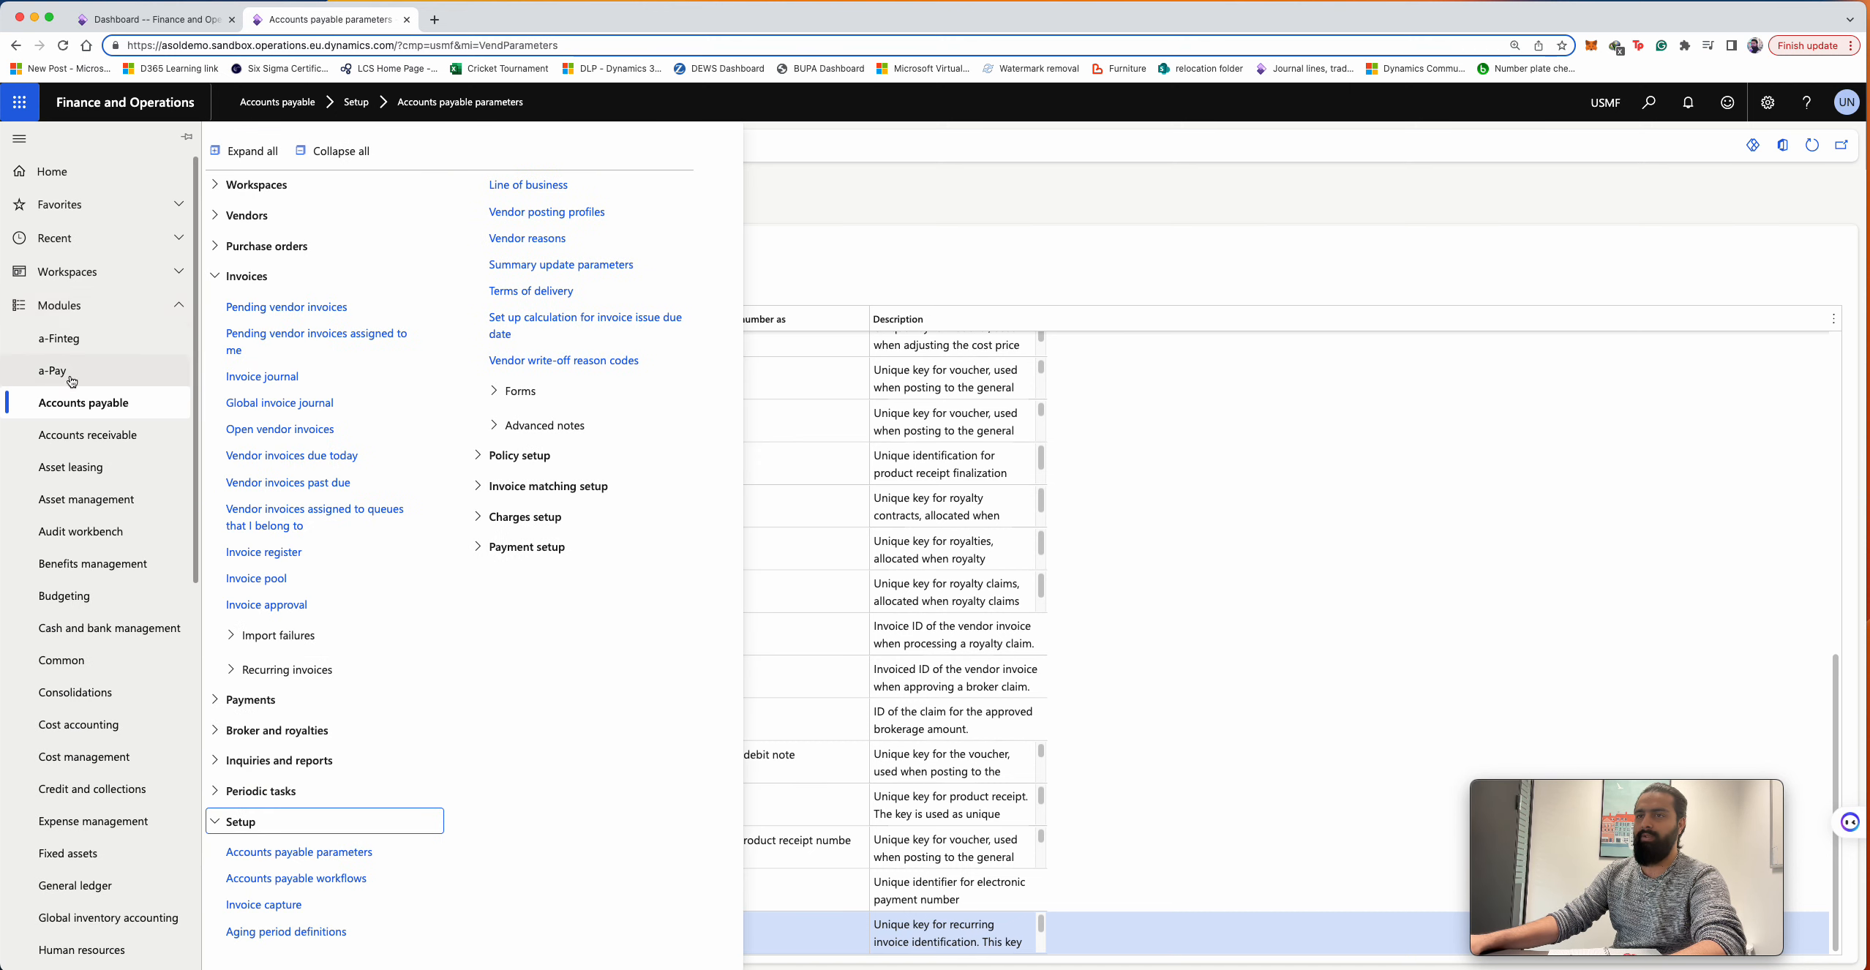
pyautogui.scroll(-5, 106, 434)
pyautogui.scroll(1, 106, 434)
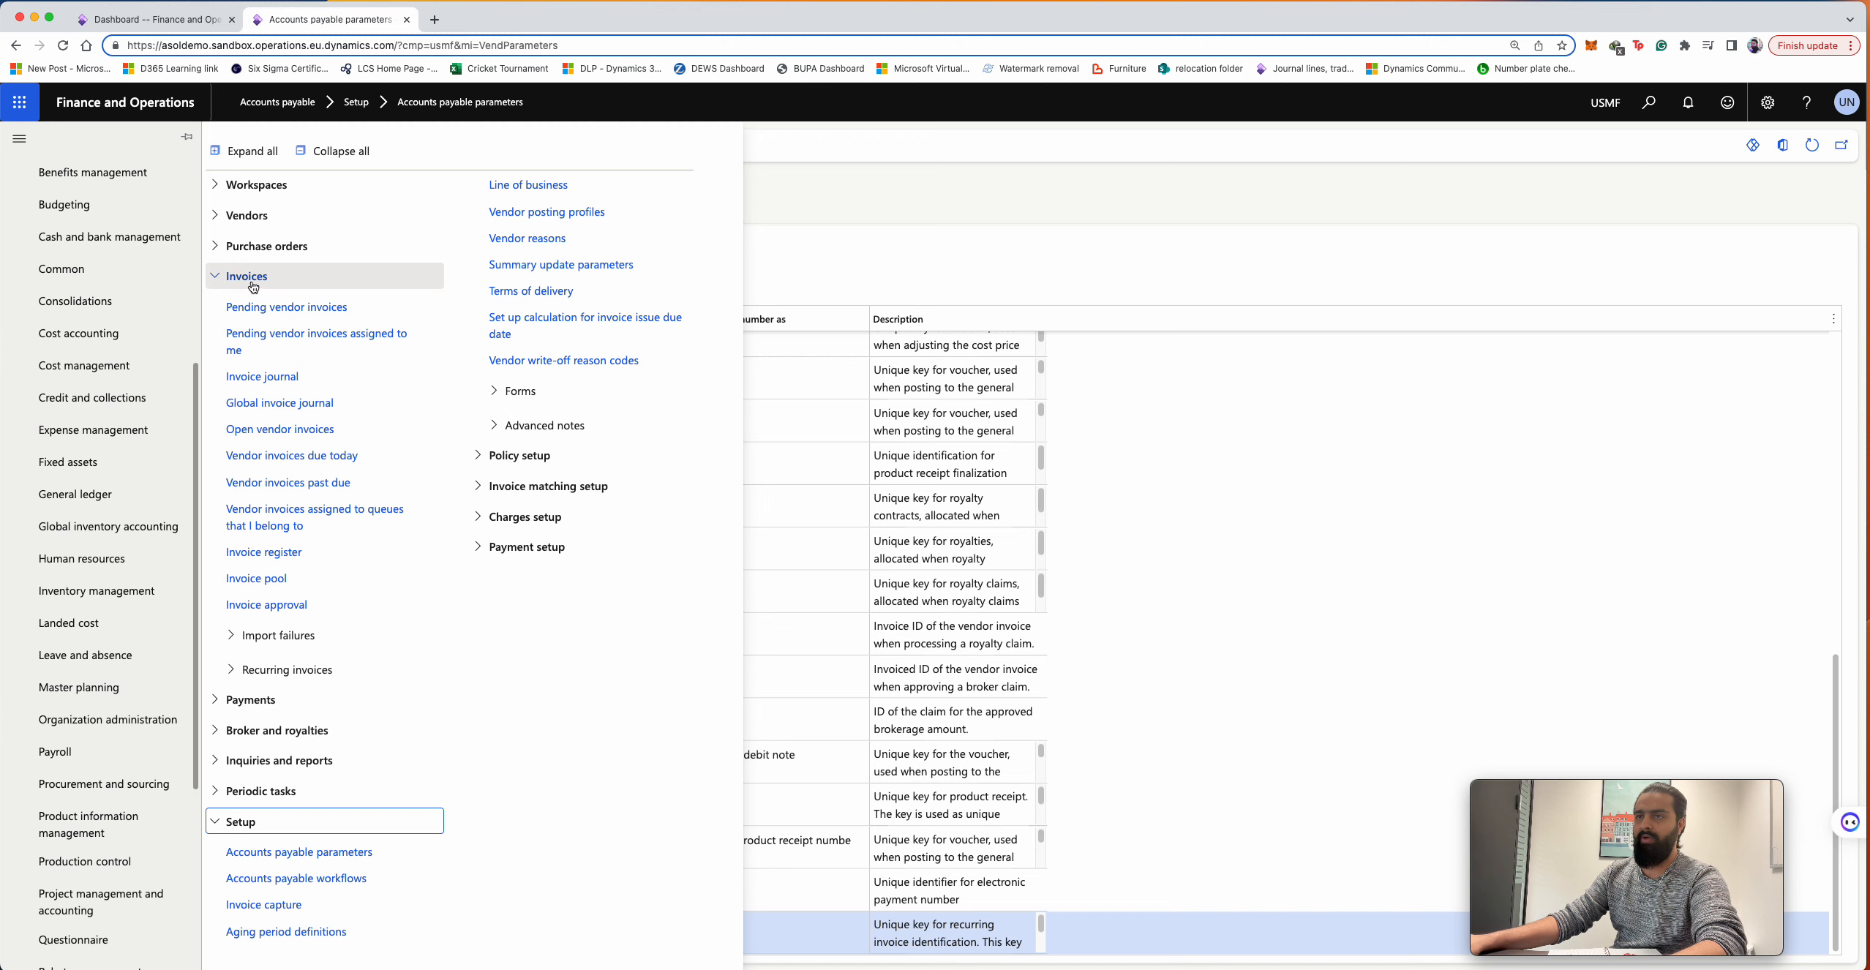
pyautogui.click(274, 672)
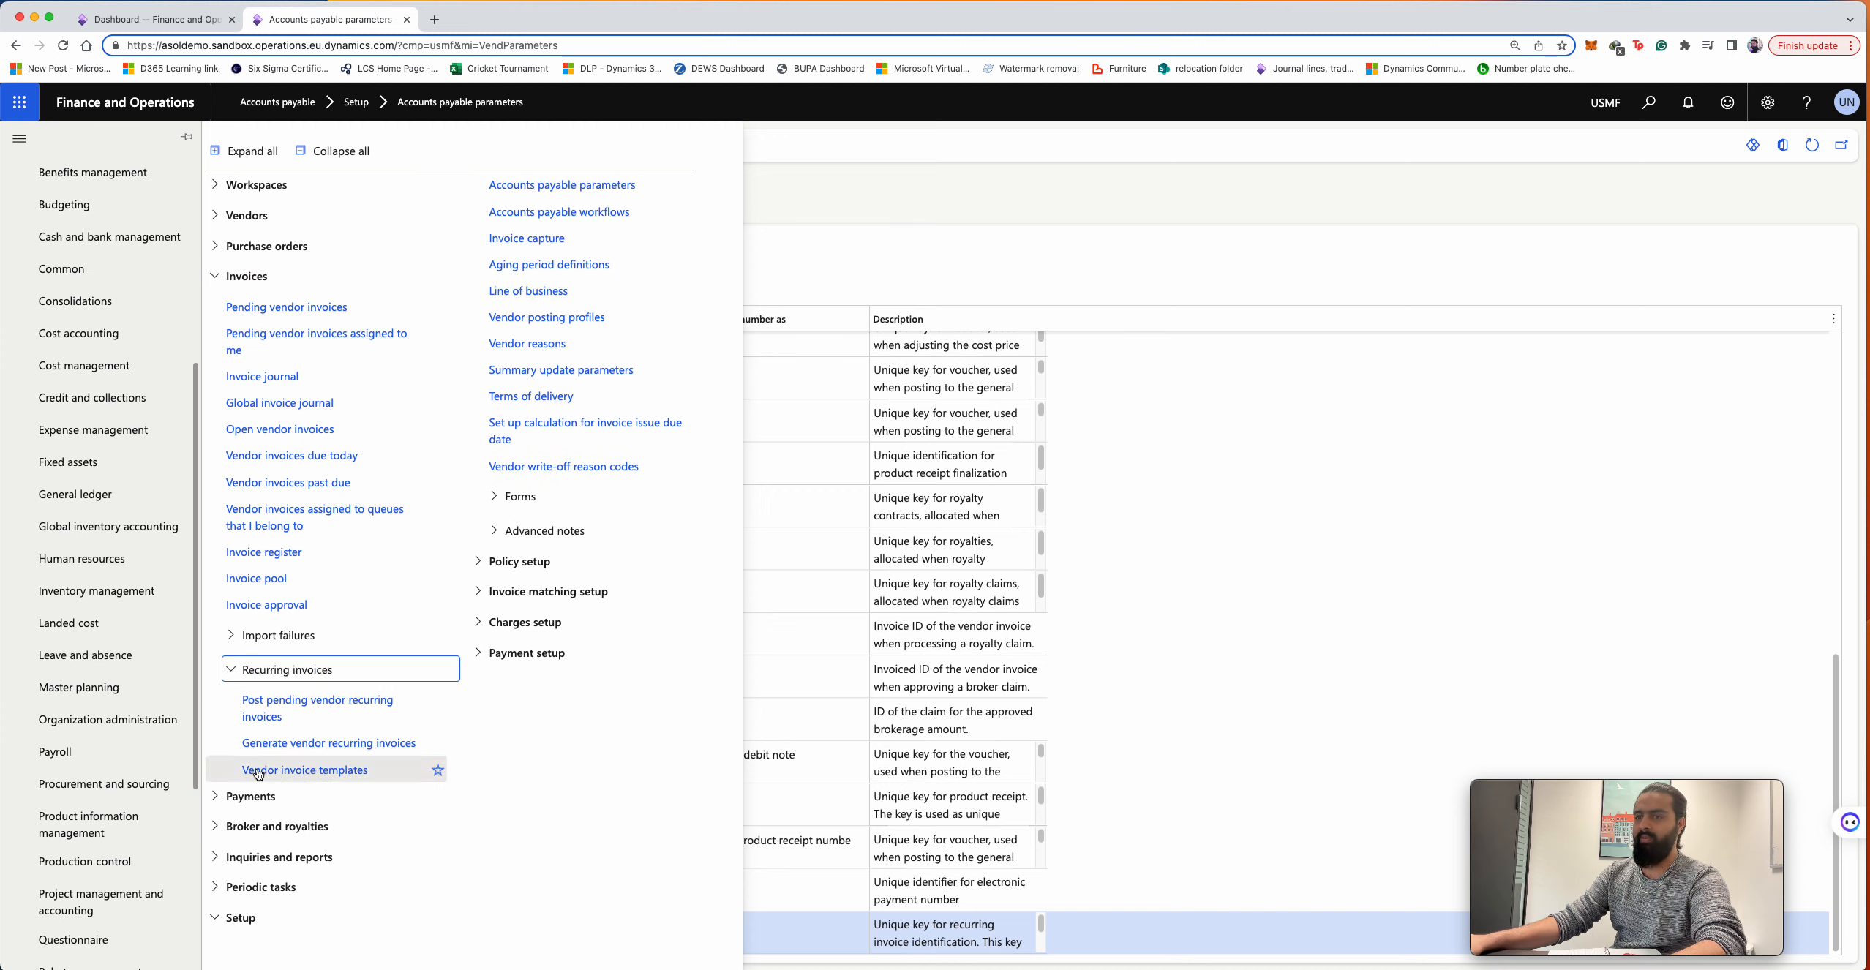
pyautogui.click(320, 771)
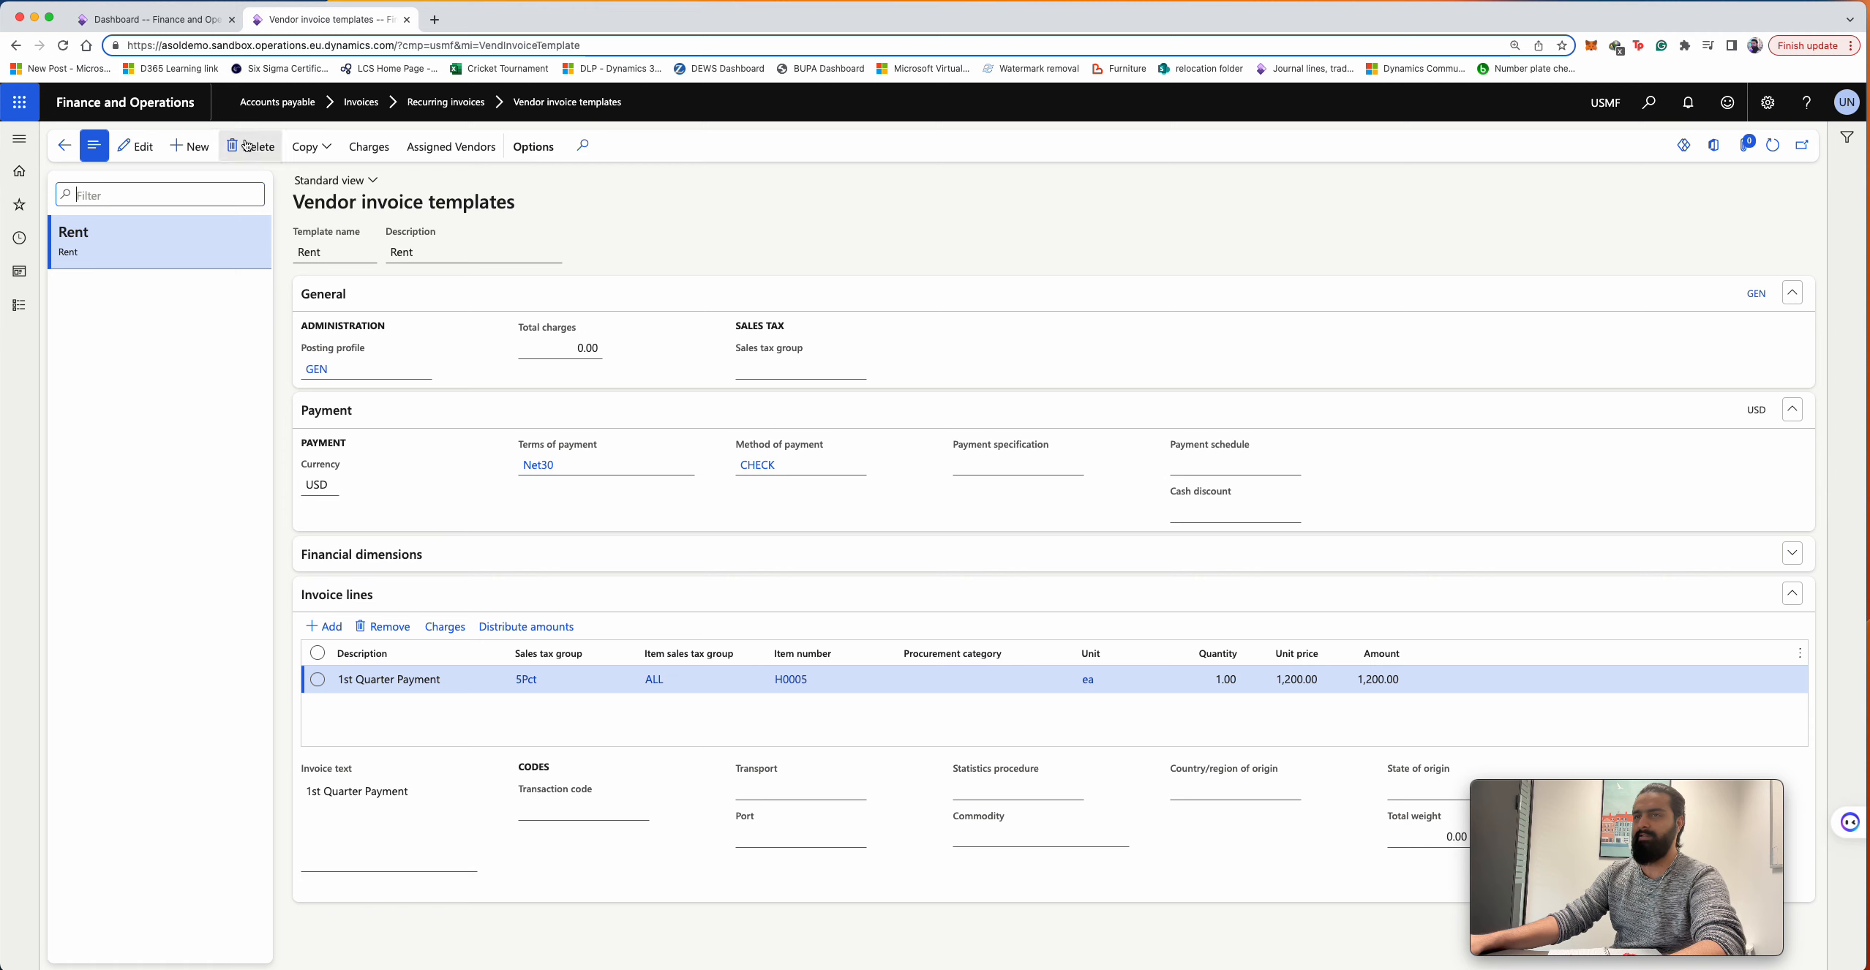
# - Create a new vendor invoice template named Telecom with the description "Telecom Contract"
pyautogui.click(199, 156)
pyautogui.write('Tee')
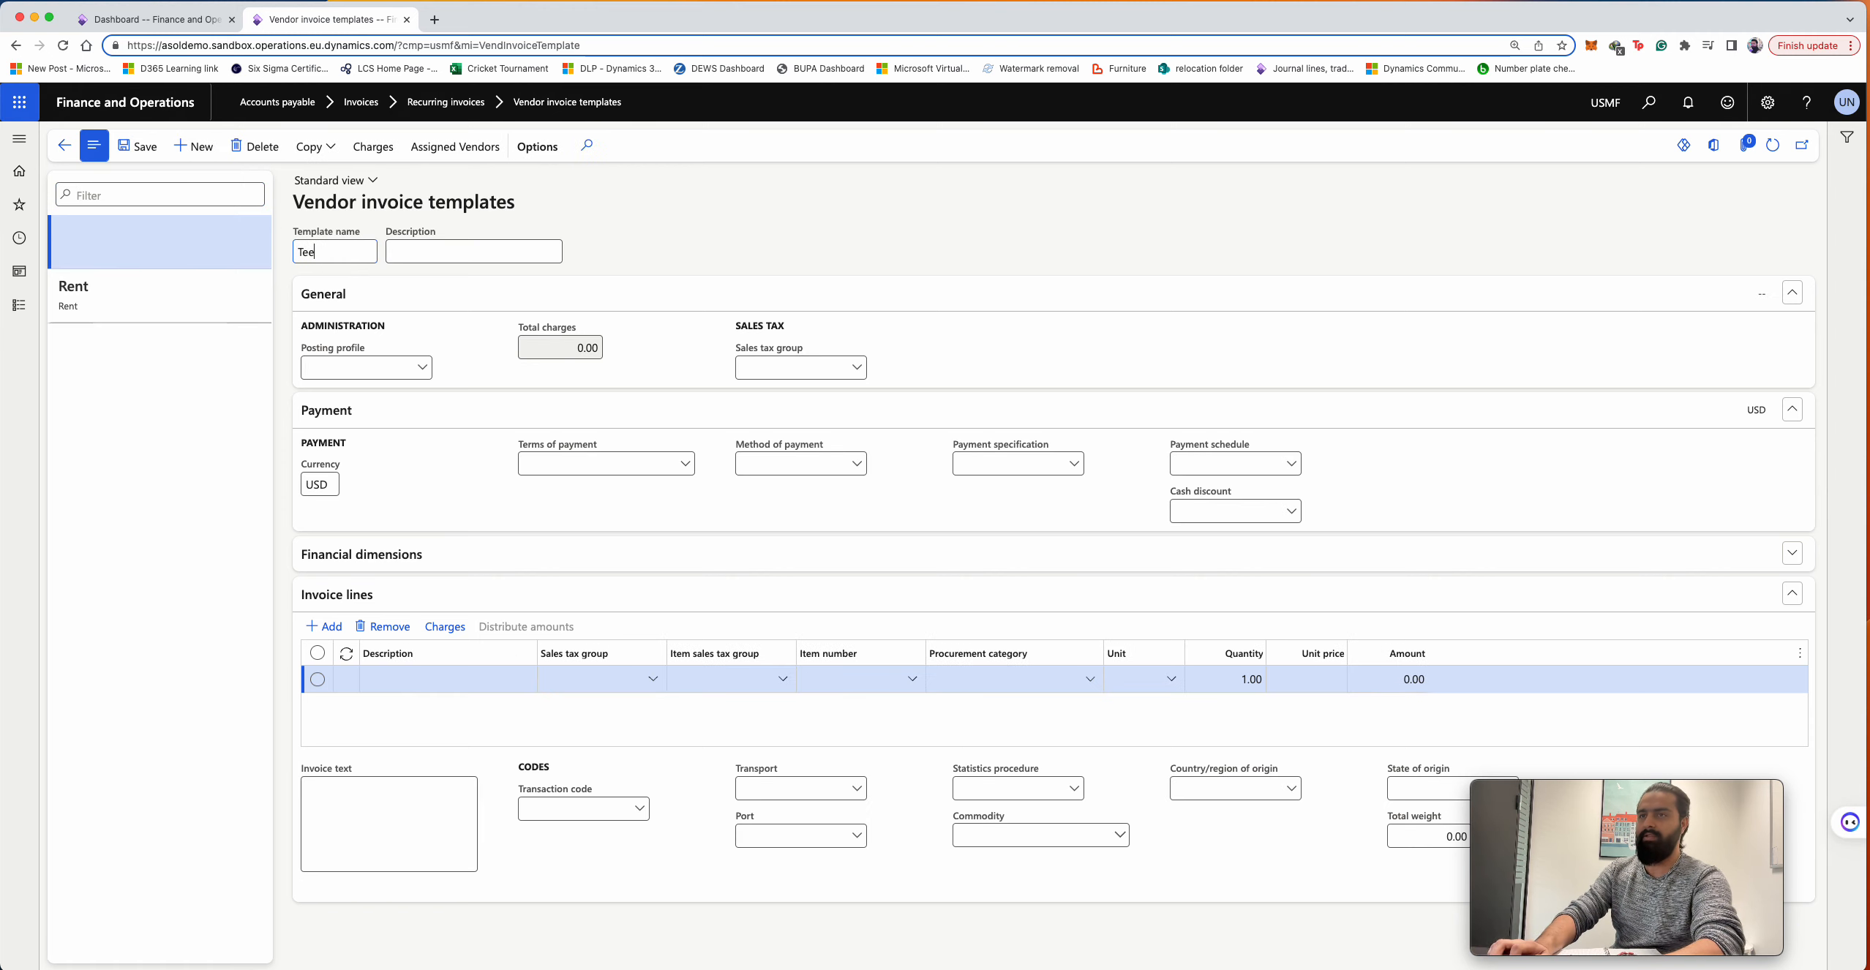
pyautogui.write('ecom')
pyautogui.press('Tab')
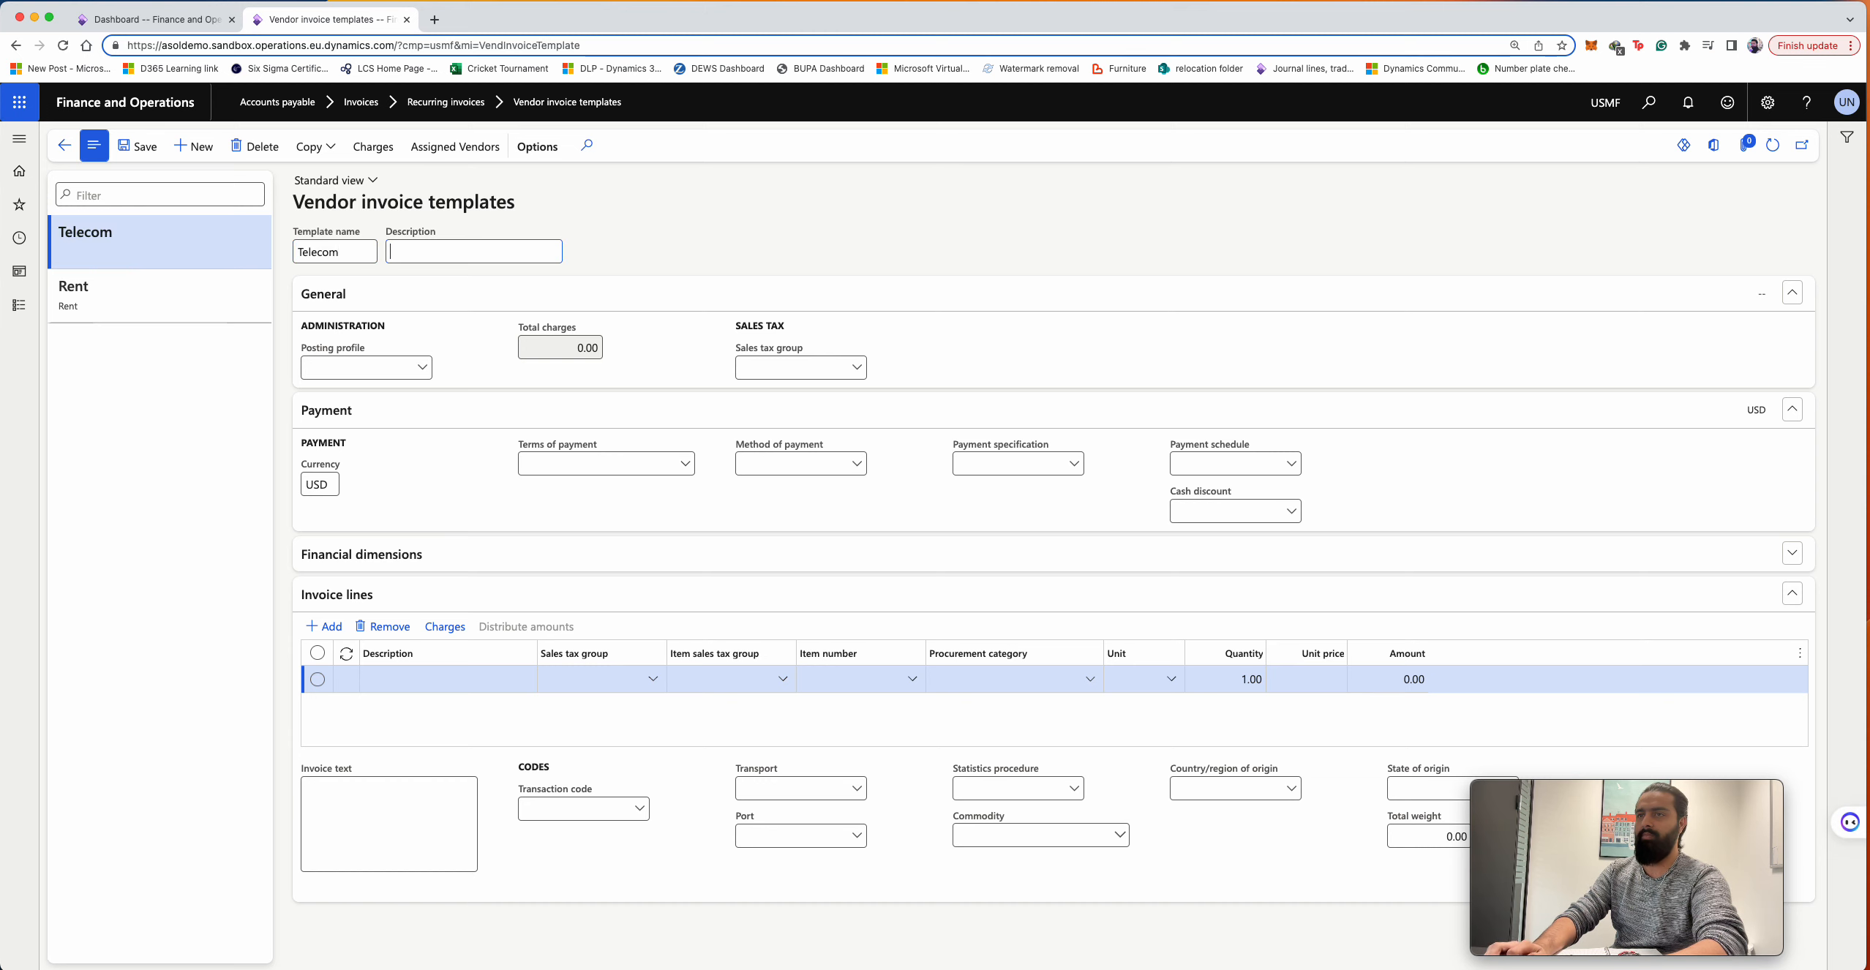
pyautogui.write('Telecom COn')
pyautogui.press('BackSpace')
pyautogui.press('BackSpace')
pyautogui.write('o')
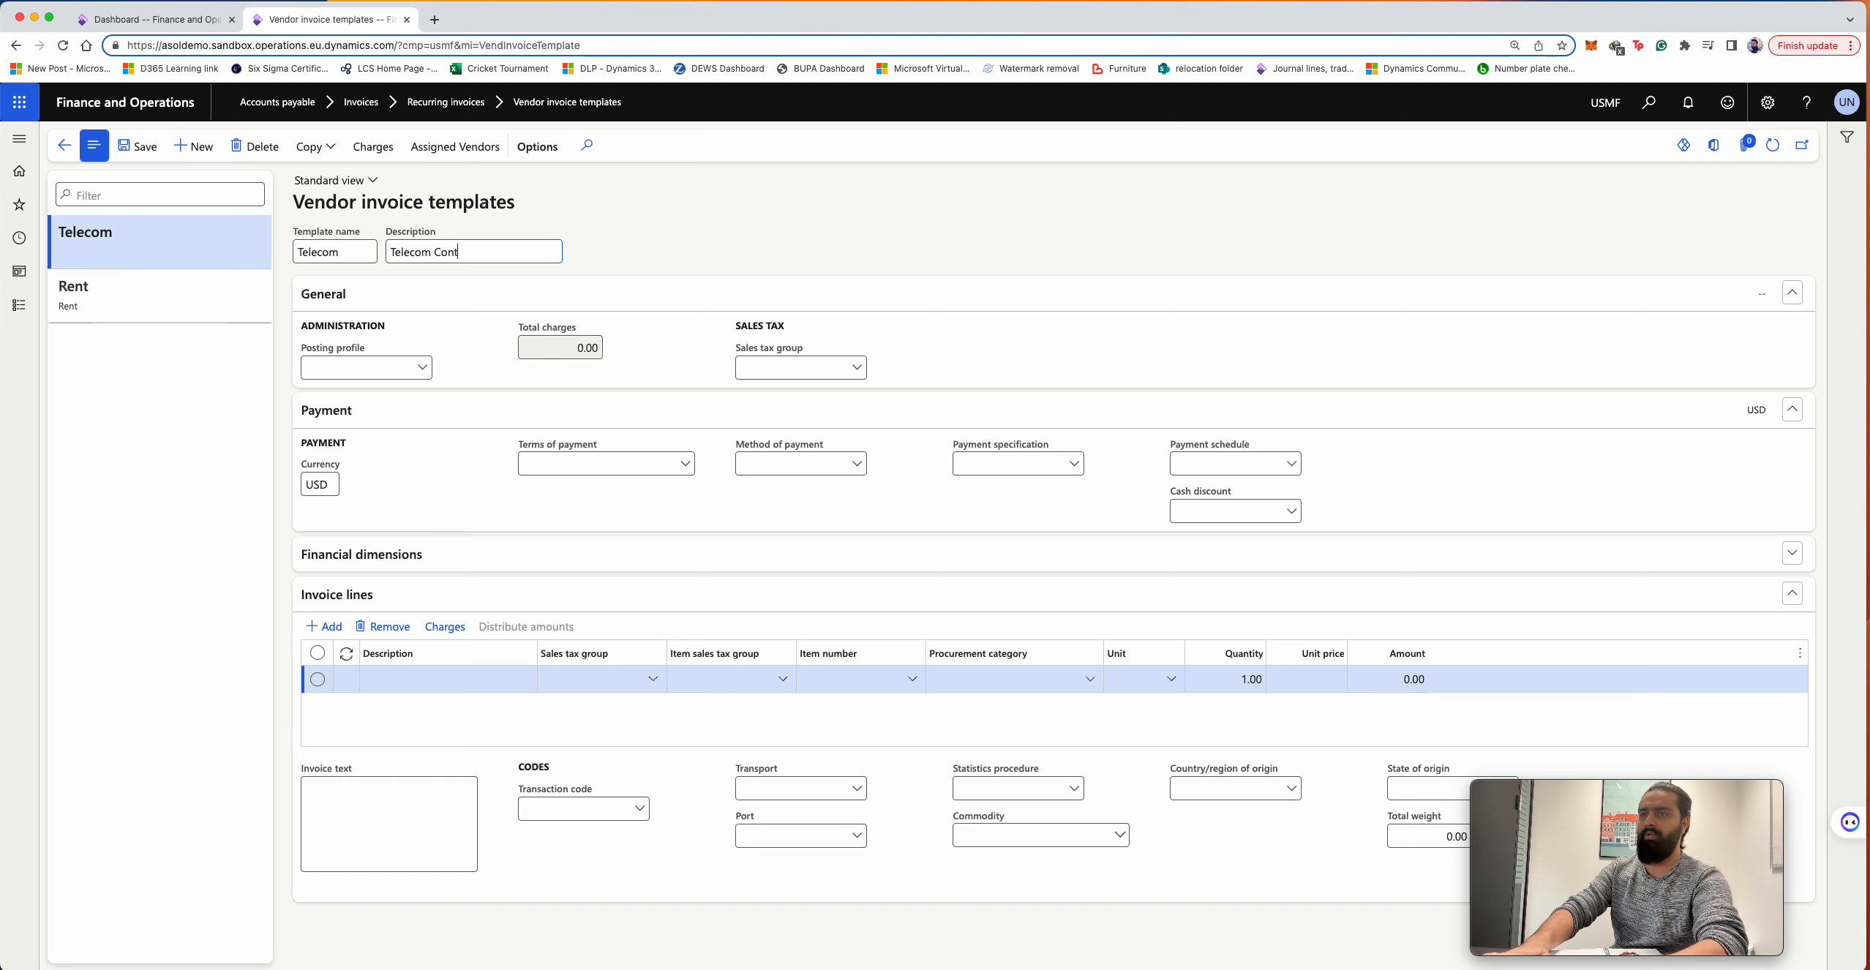
pyautogui.write('ntract')
pyautogui.press('BackSpace')
pyautogui.write('ct')
pyautogui.press('Tab')
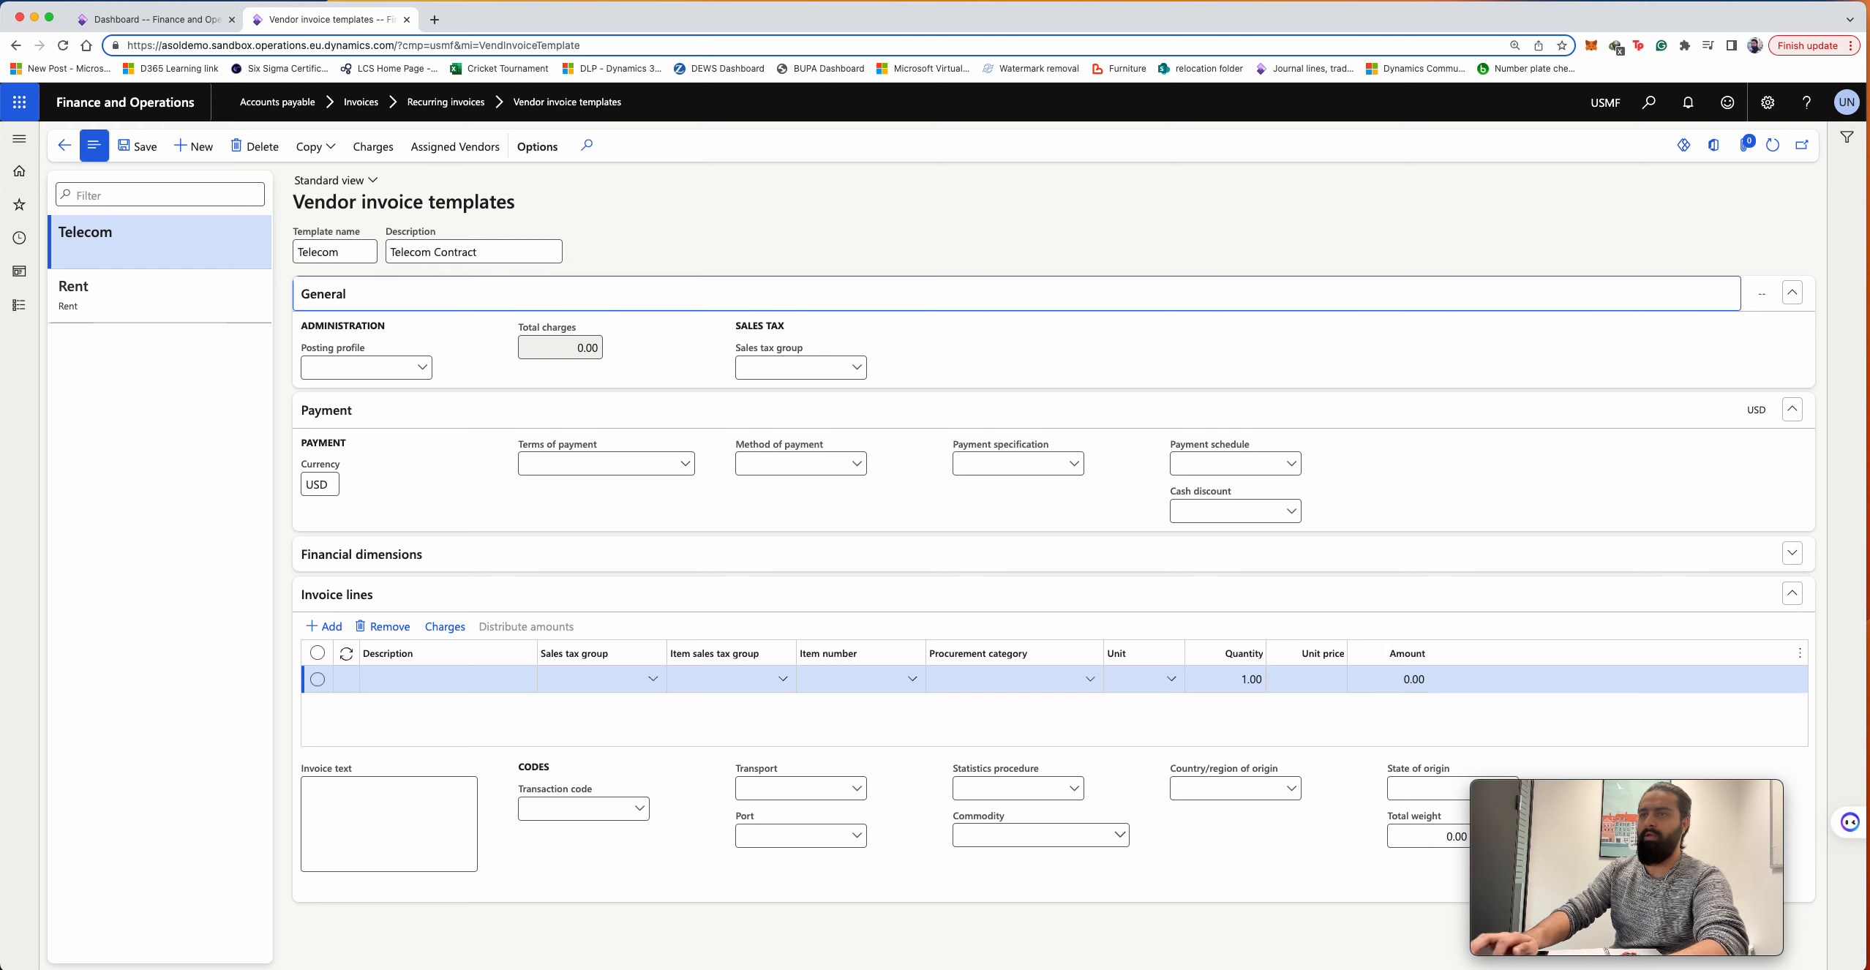
# - Set the Telecom template's posting profile to GEN and its terms of payment to Net30
pyautogui.click(415, 366)
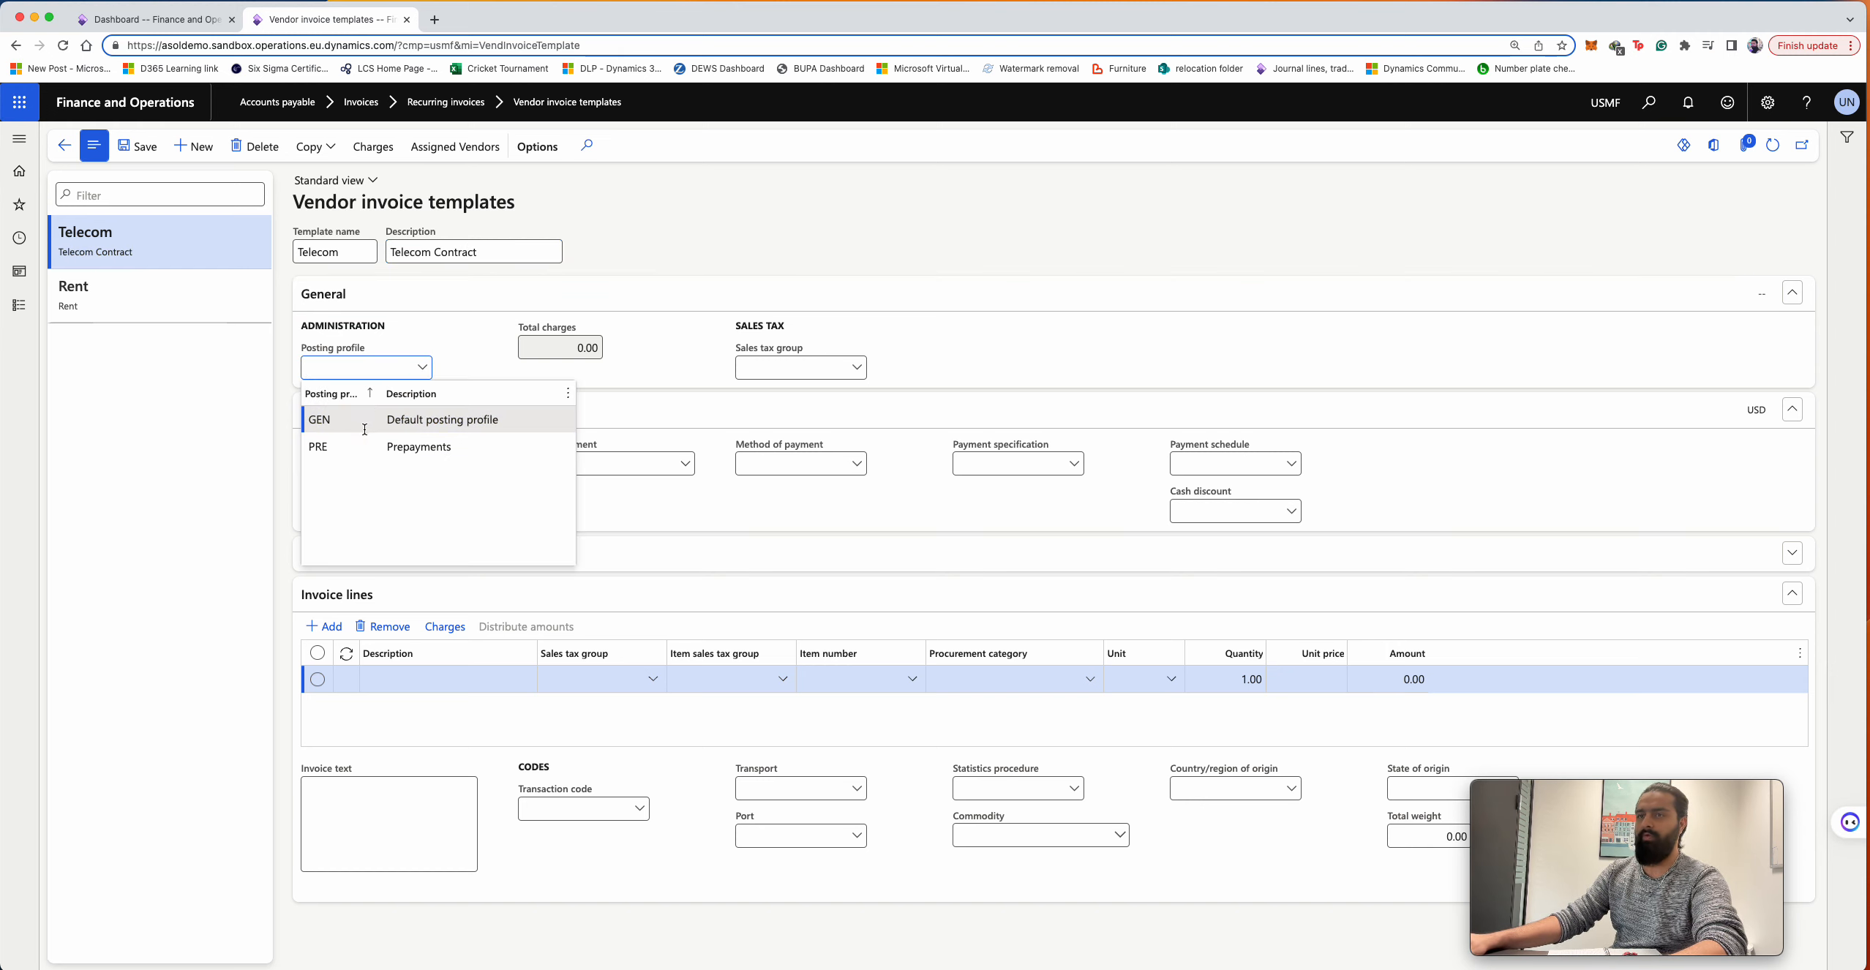
pyautogui.click(355, 421)
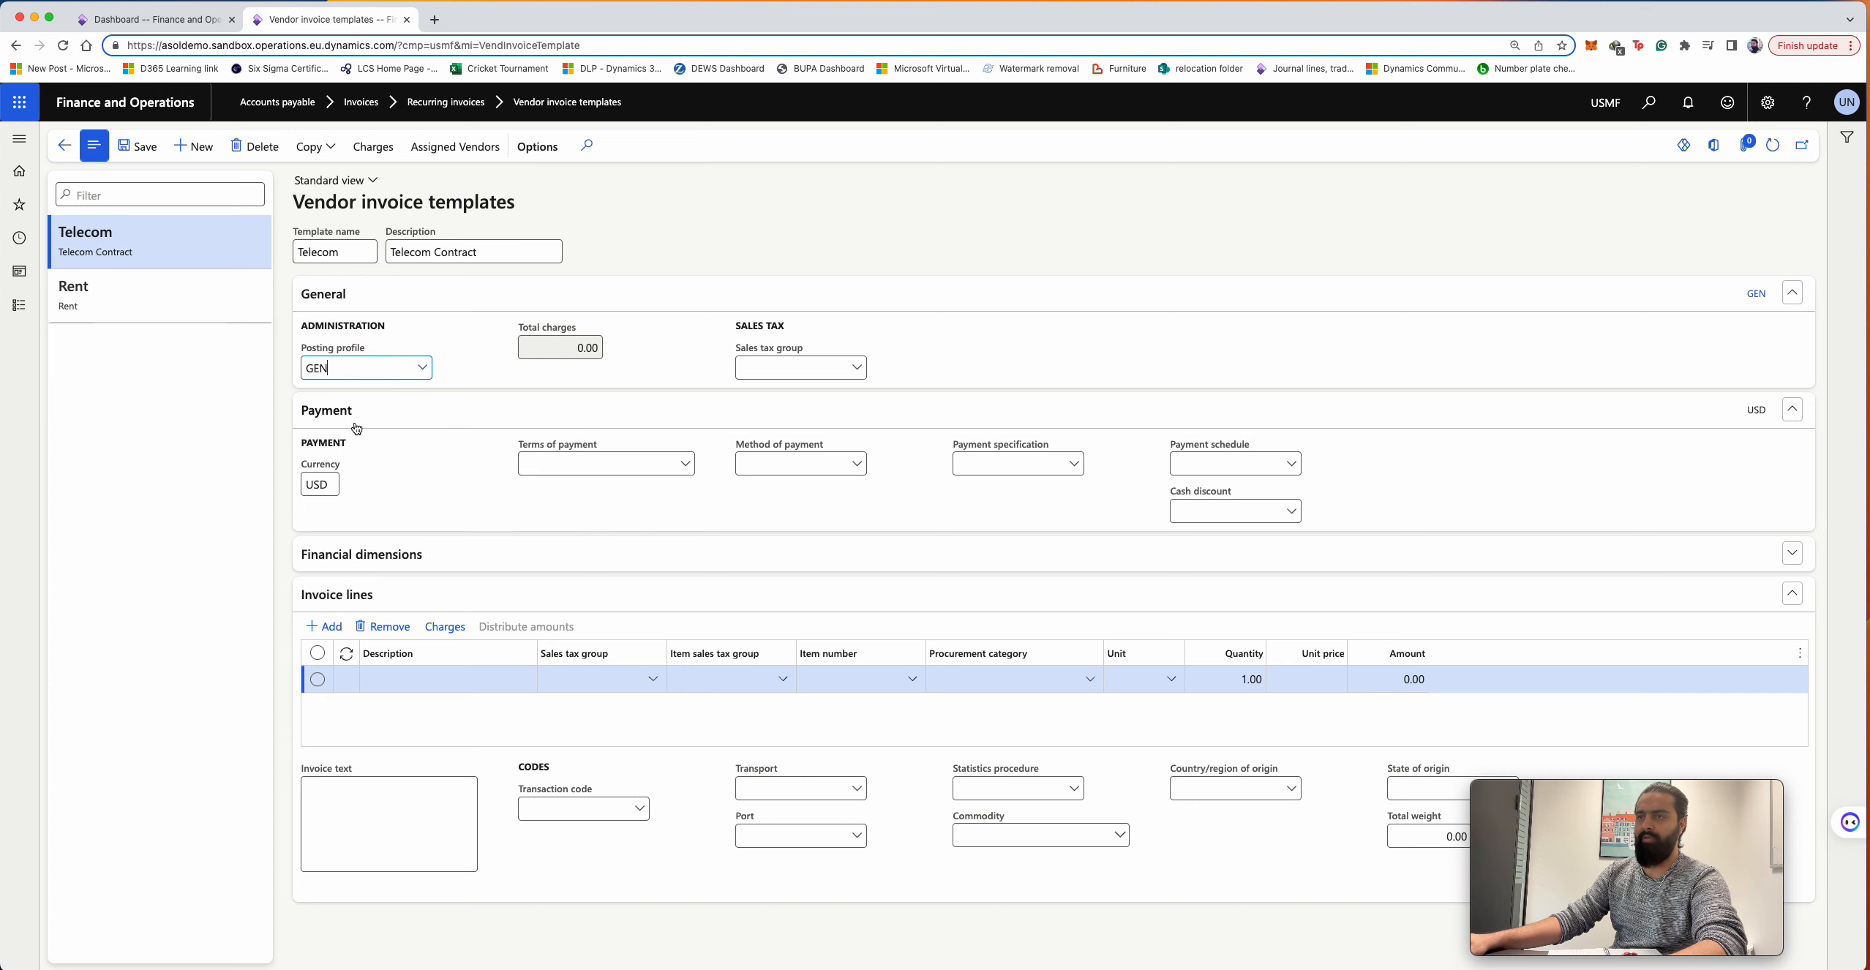
pyautogui.click(322, 485)
pyautogui.click(568, 458)
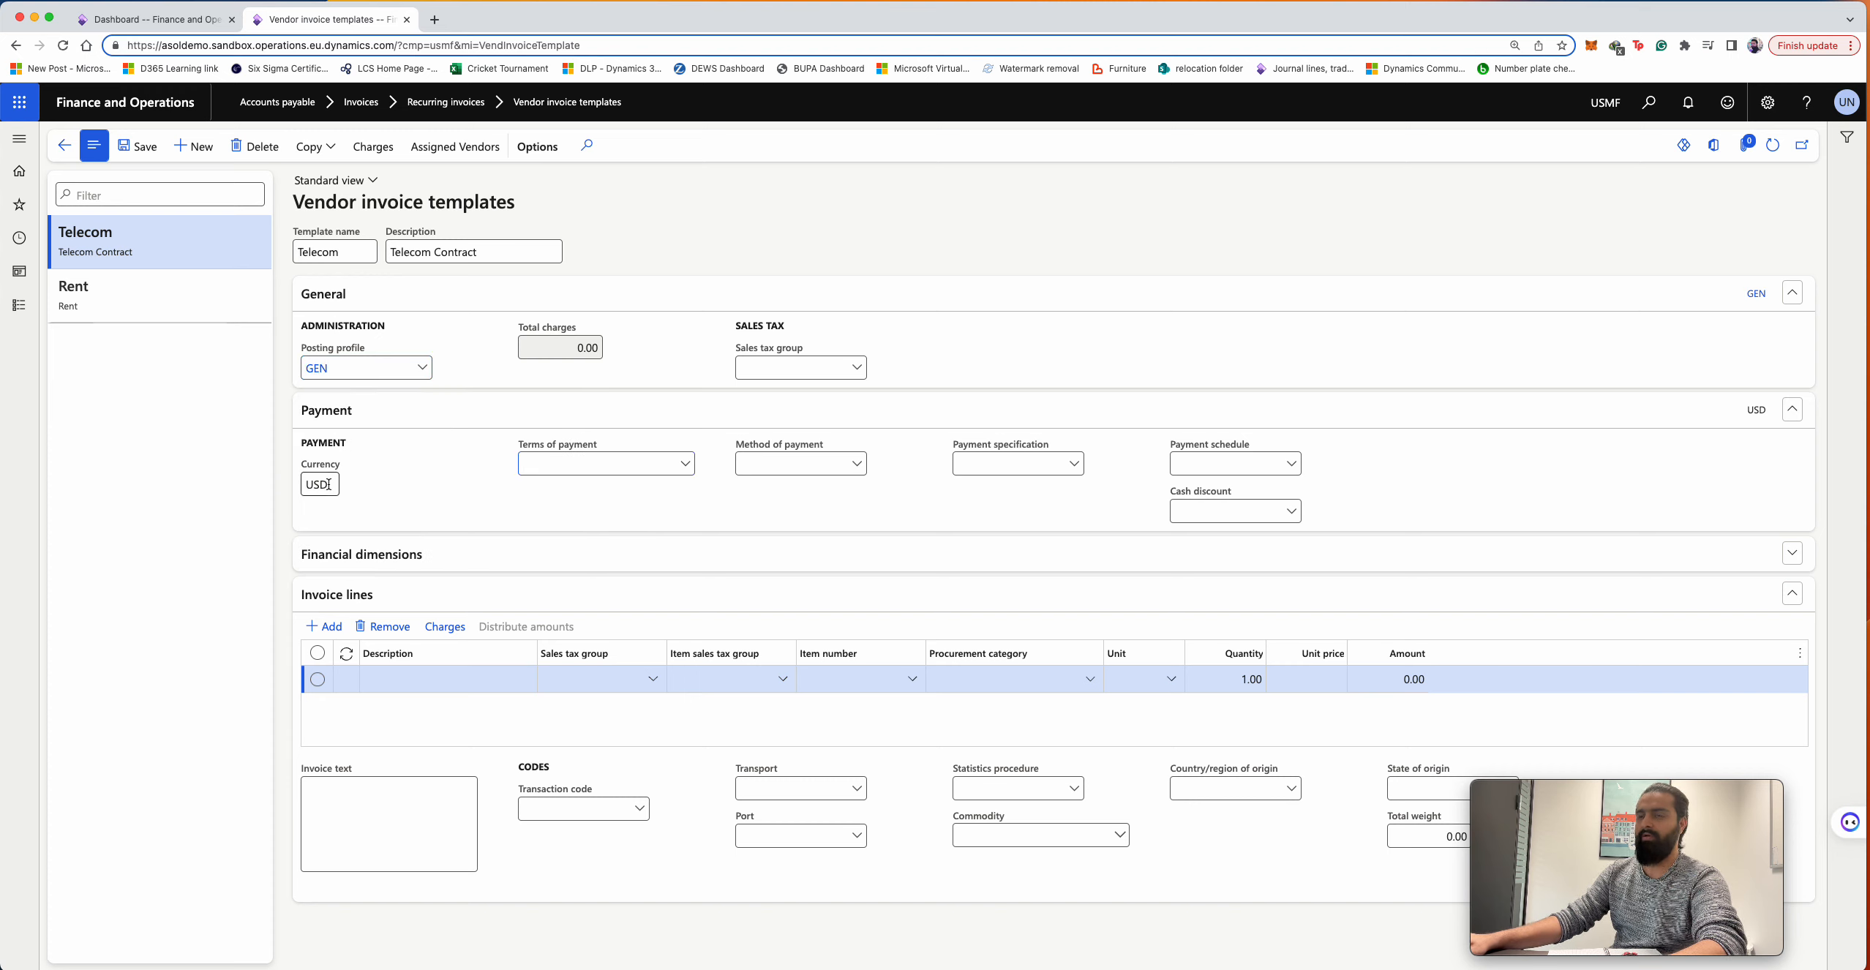
pyautogui.click(685, 463)
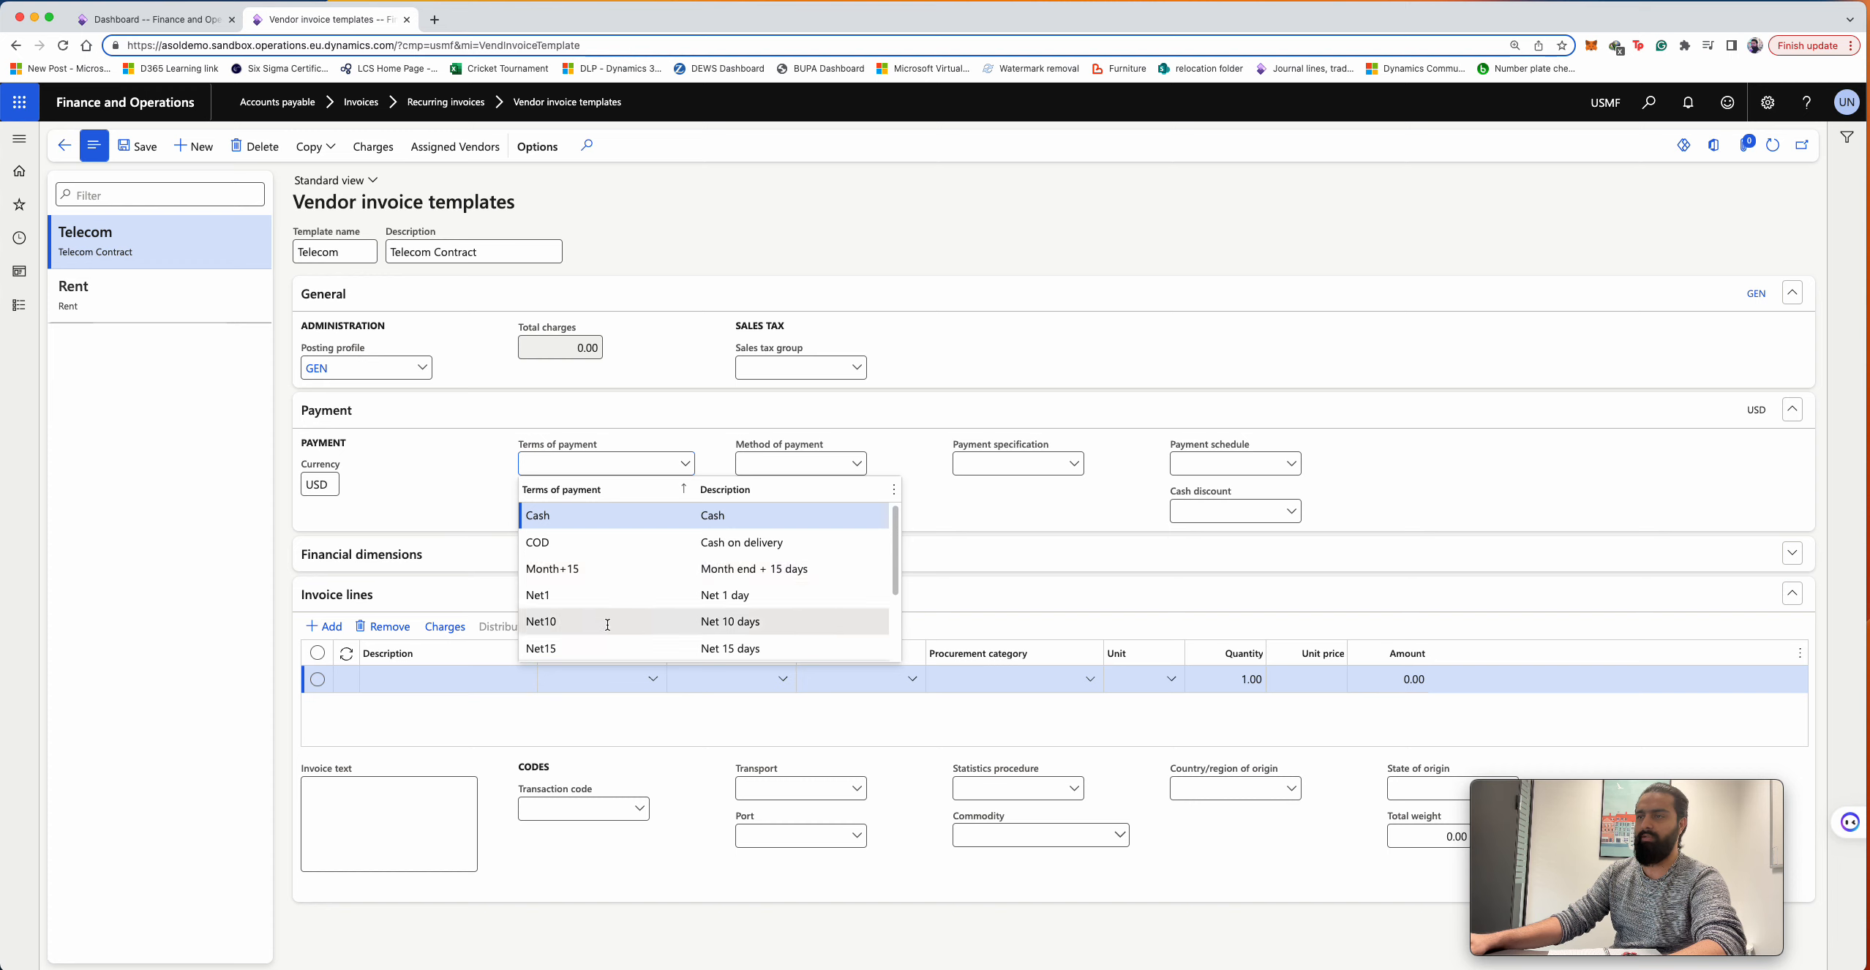
pyautogui.scroll(-3, 613, 616)
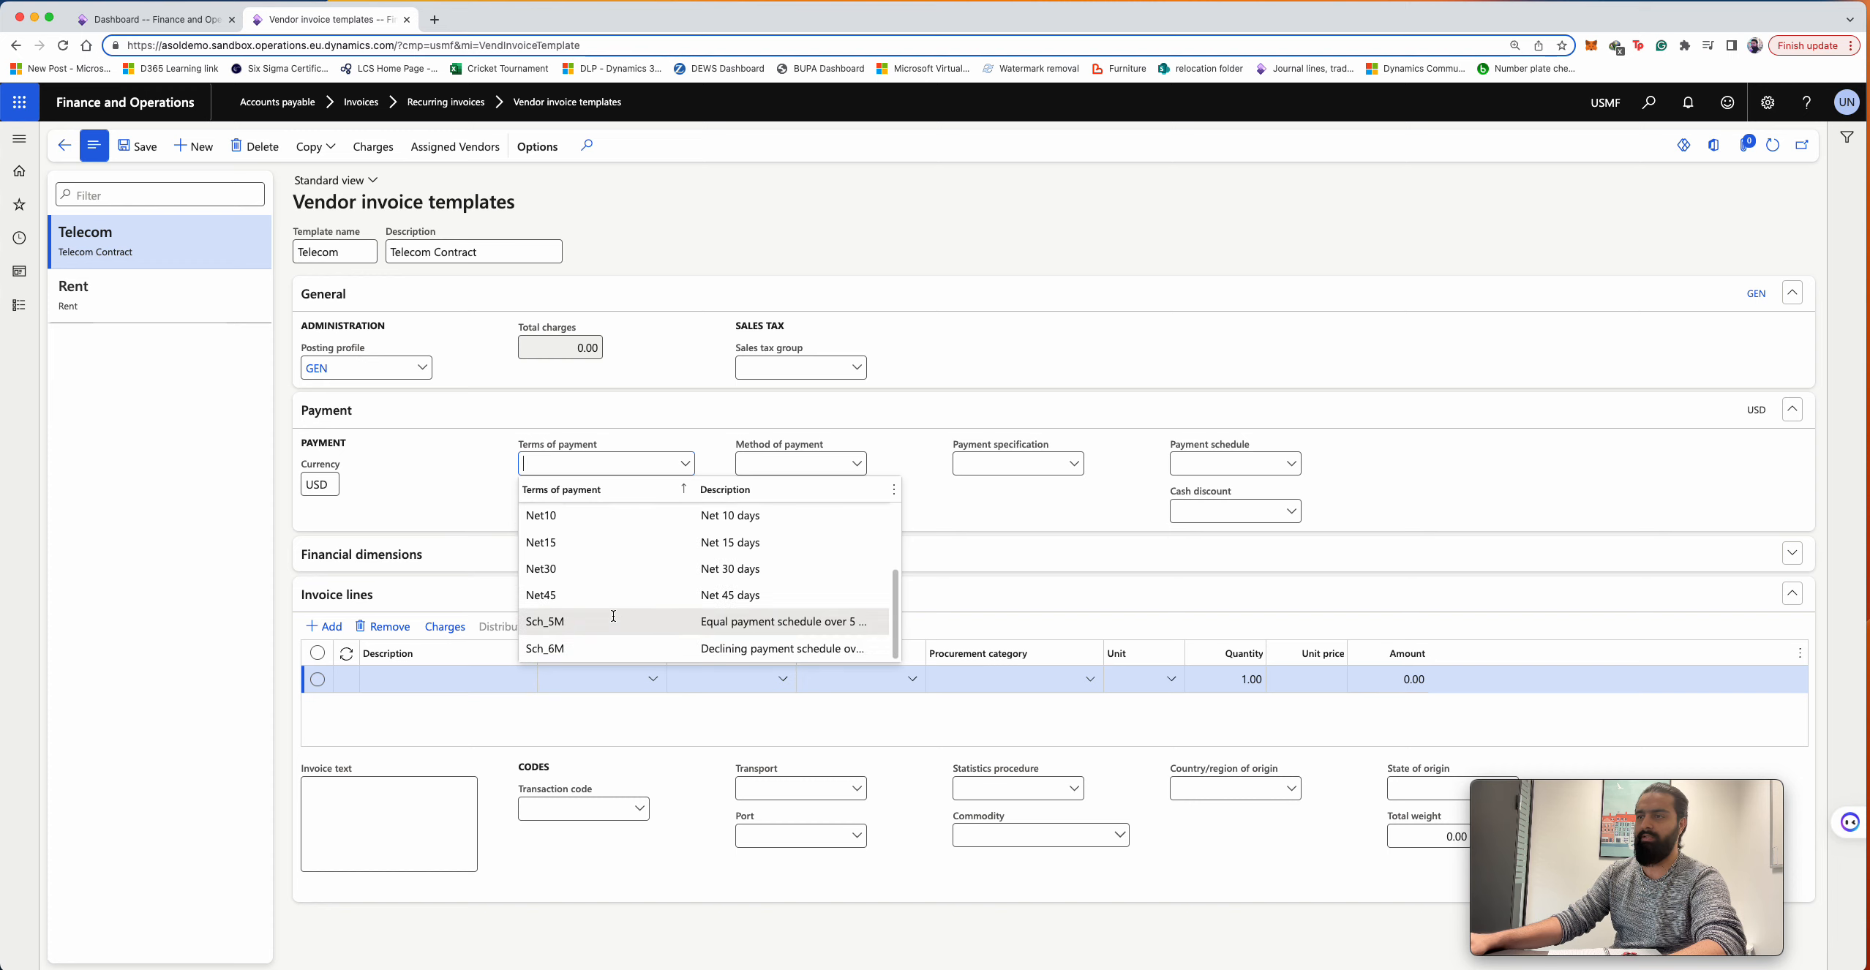
pyautogui.click(634, 576)
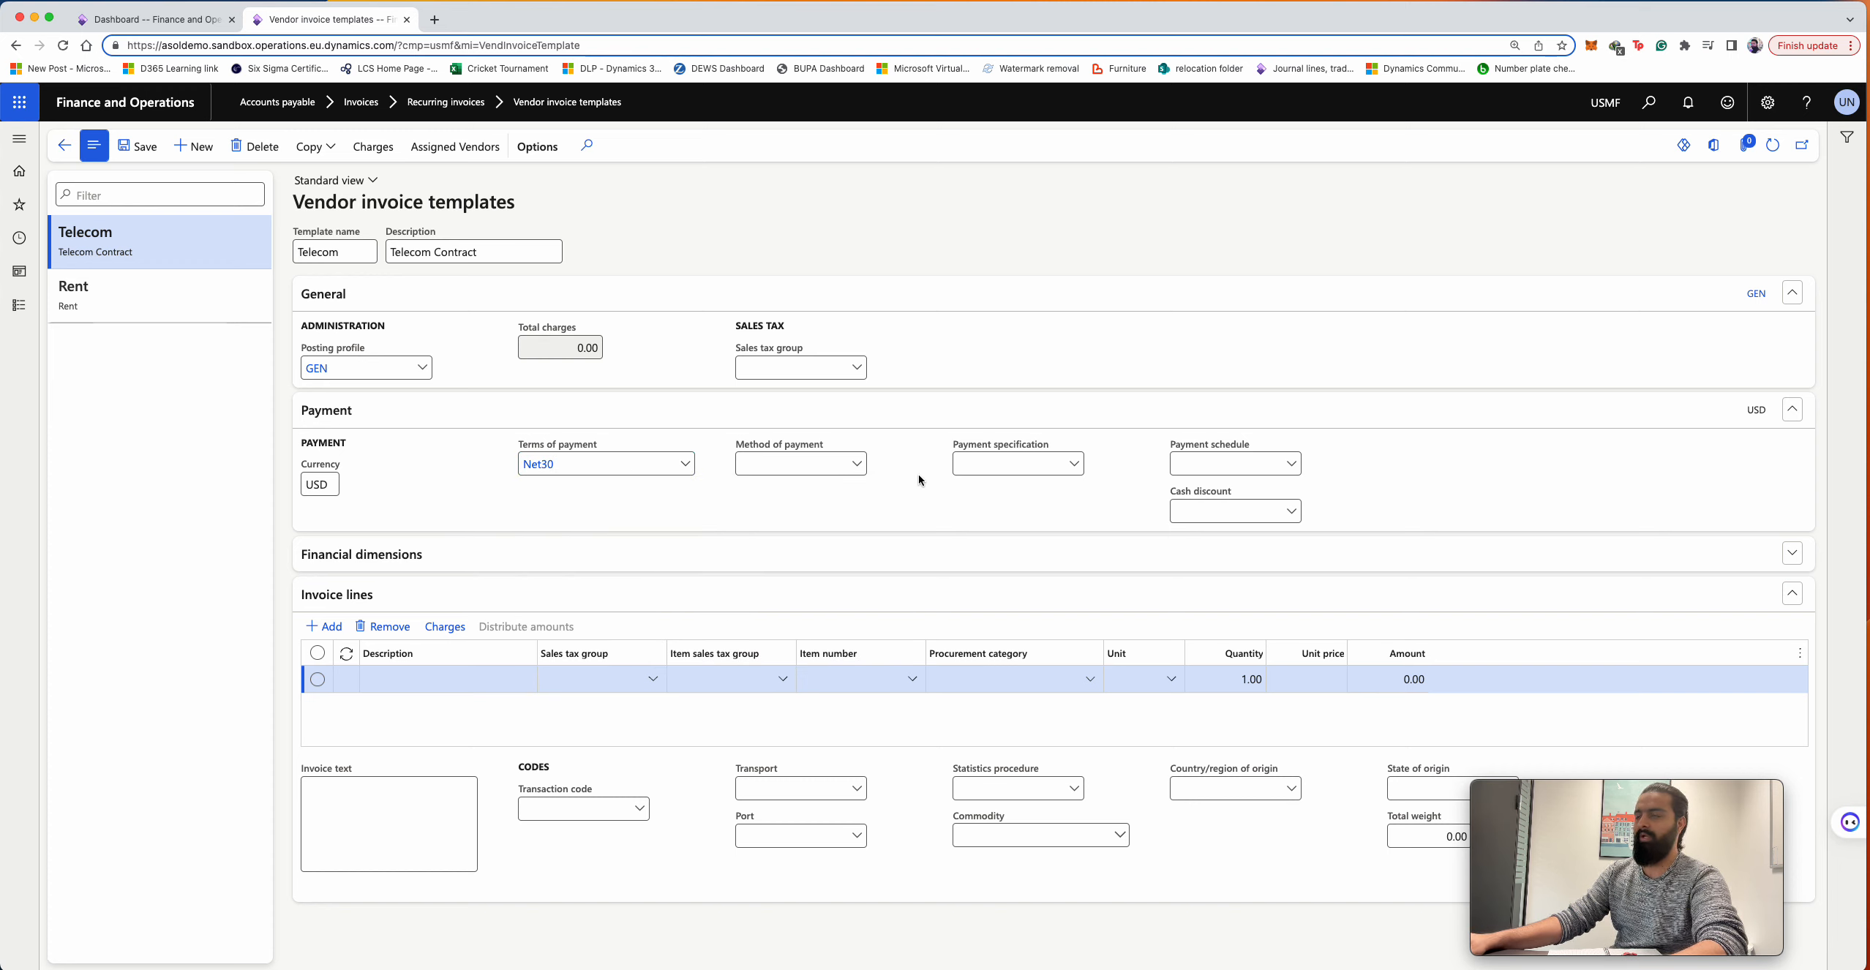
# - Review the available methods of payment without choosing one and expand the template's financial dimensions
pyautogui.click(861, 465)
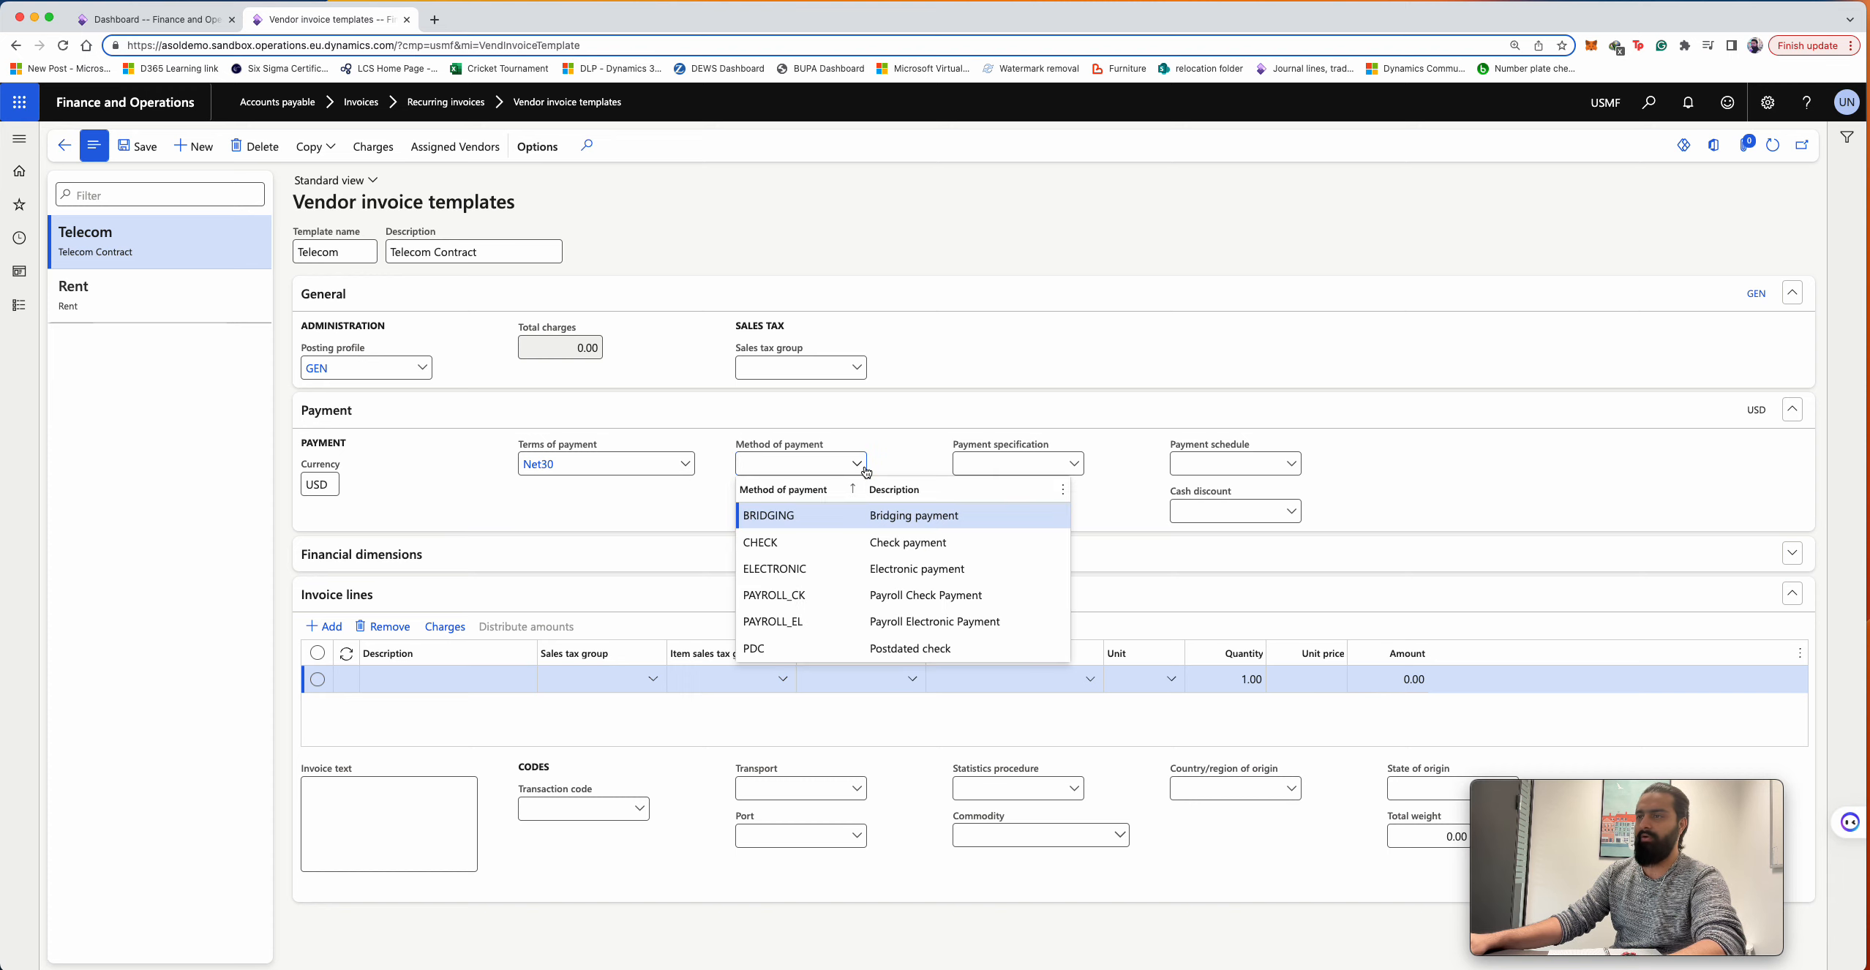
pyautogui.click(903, 458)
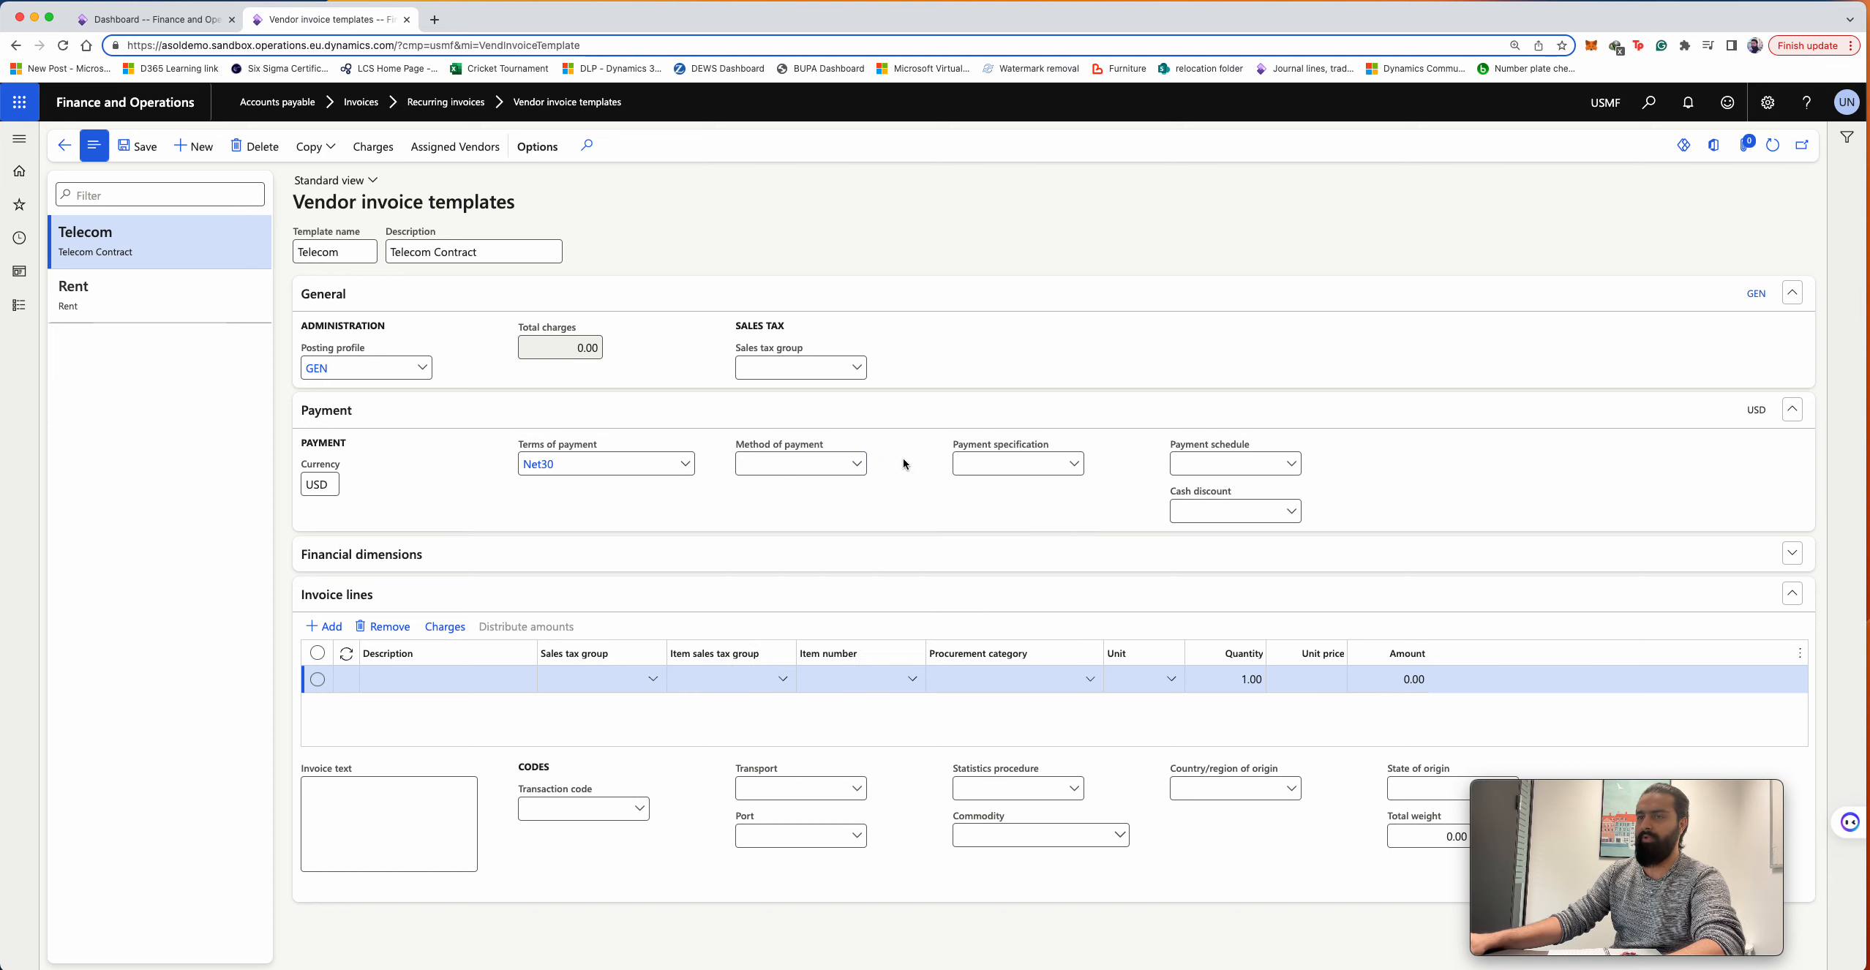
pyautogui.click(564, 558)
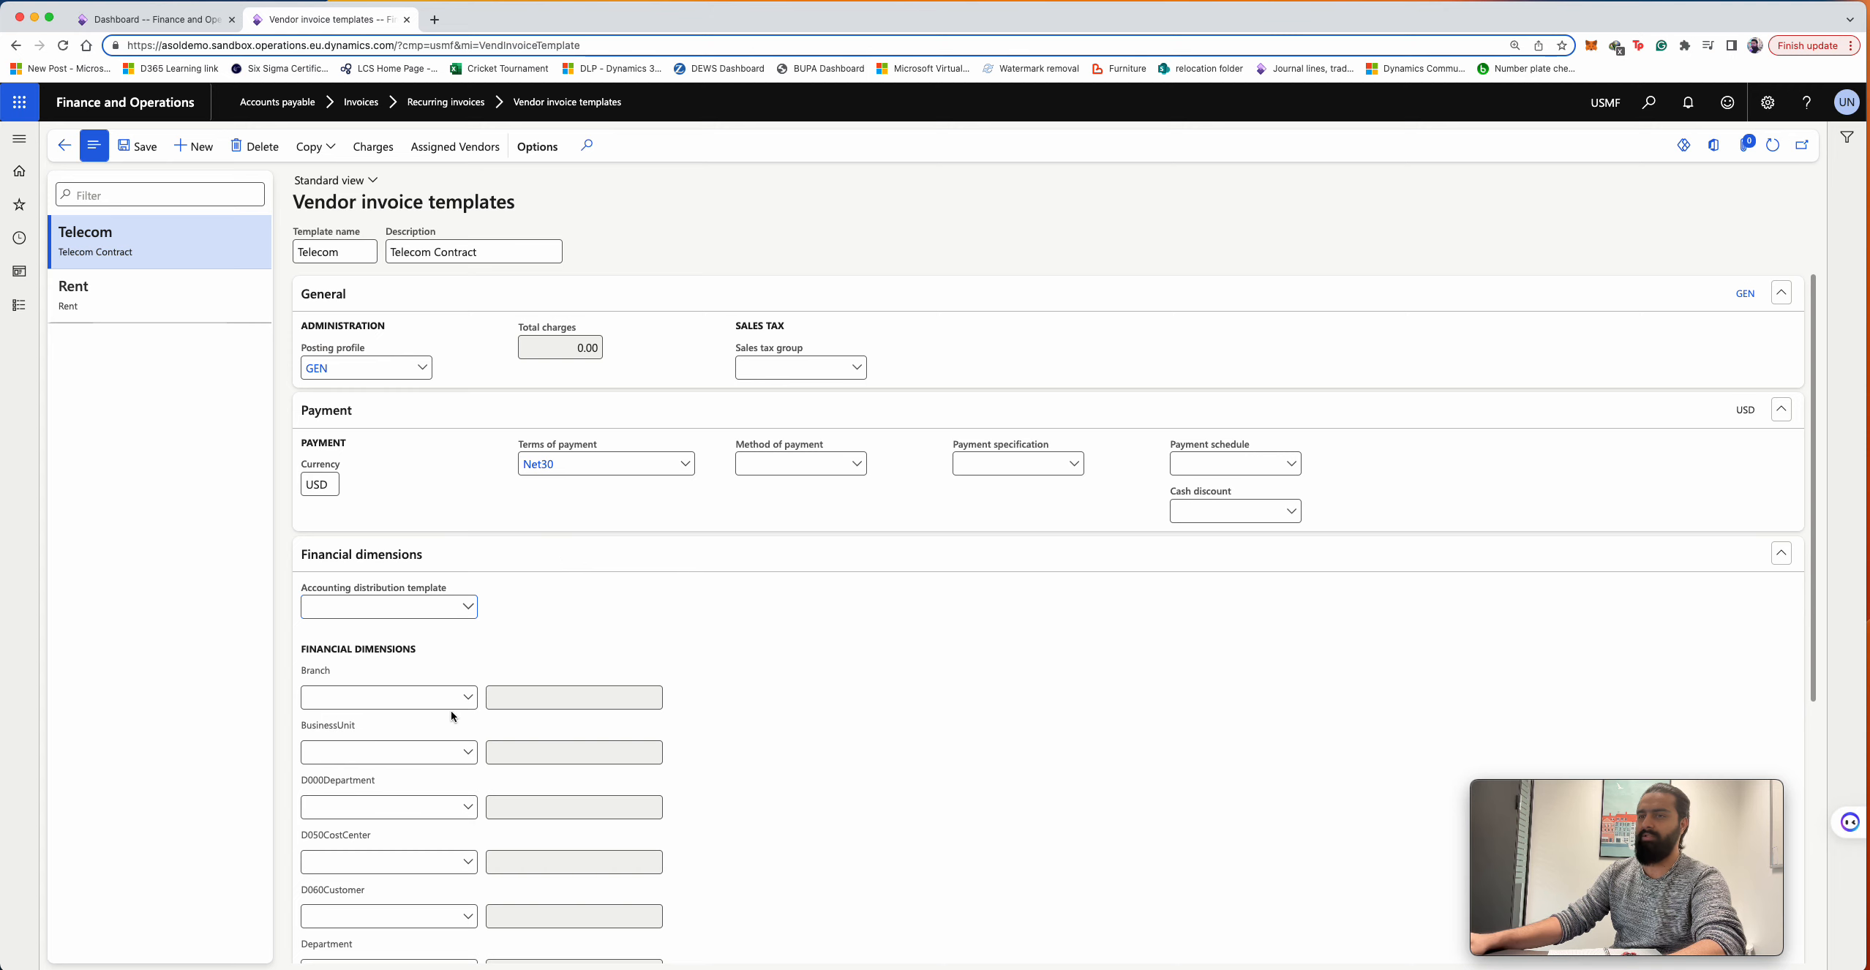
# - Review the financial dimensions and accounting distribution templates without choosing any, and collapse the financial dimensions section
pyautogui.scroll(-2, 461, 703)
pyautogui.scroll(-1, 471, 704)
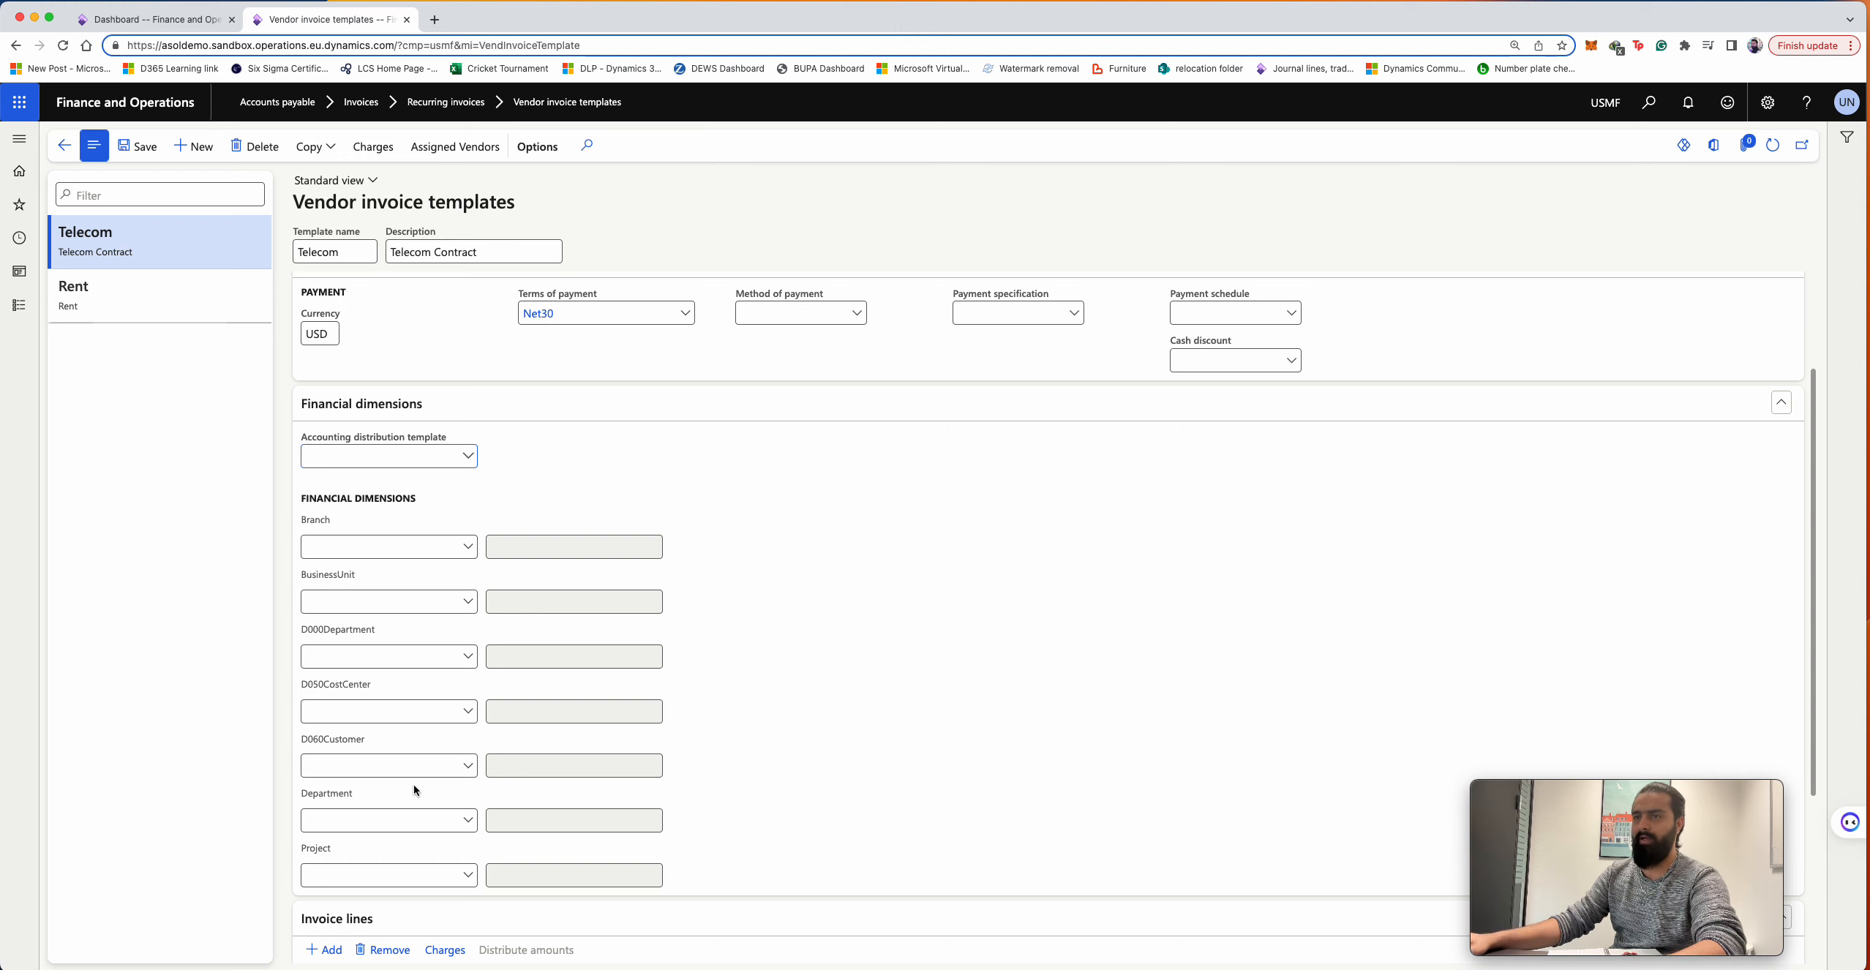
pyautogui.click(468, 457)
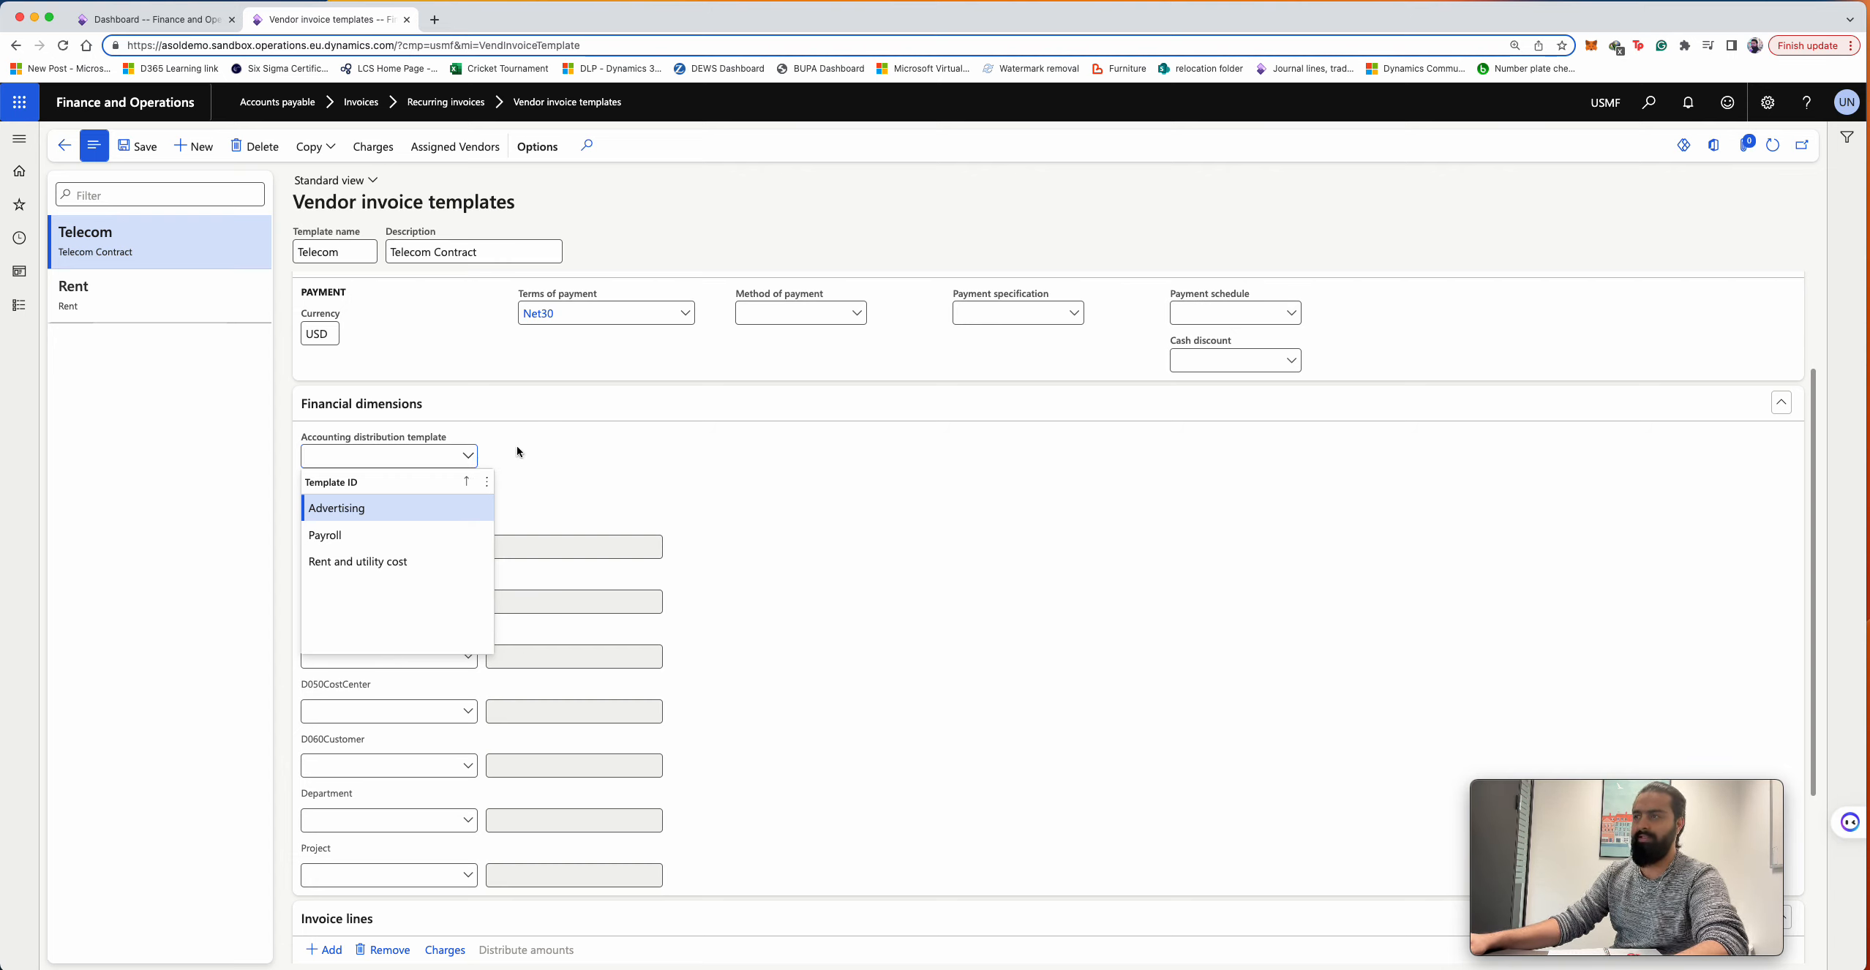
pyautogui.click(851, 494)
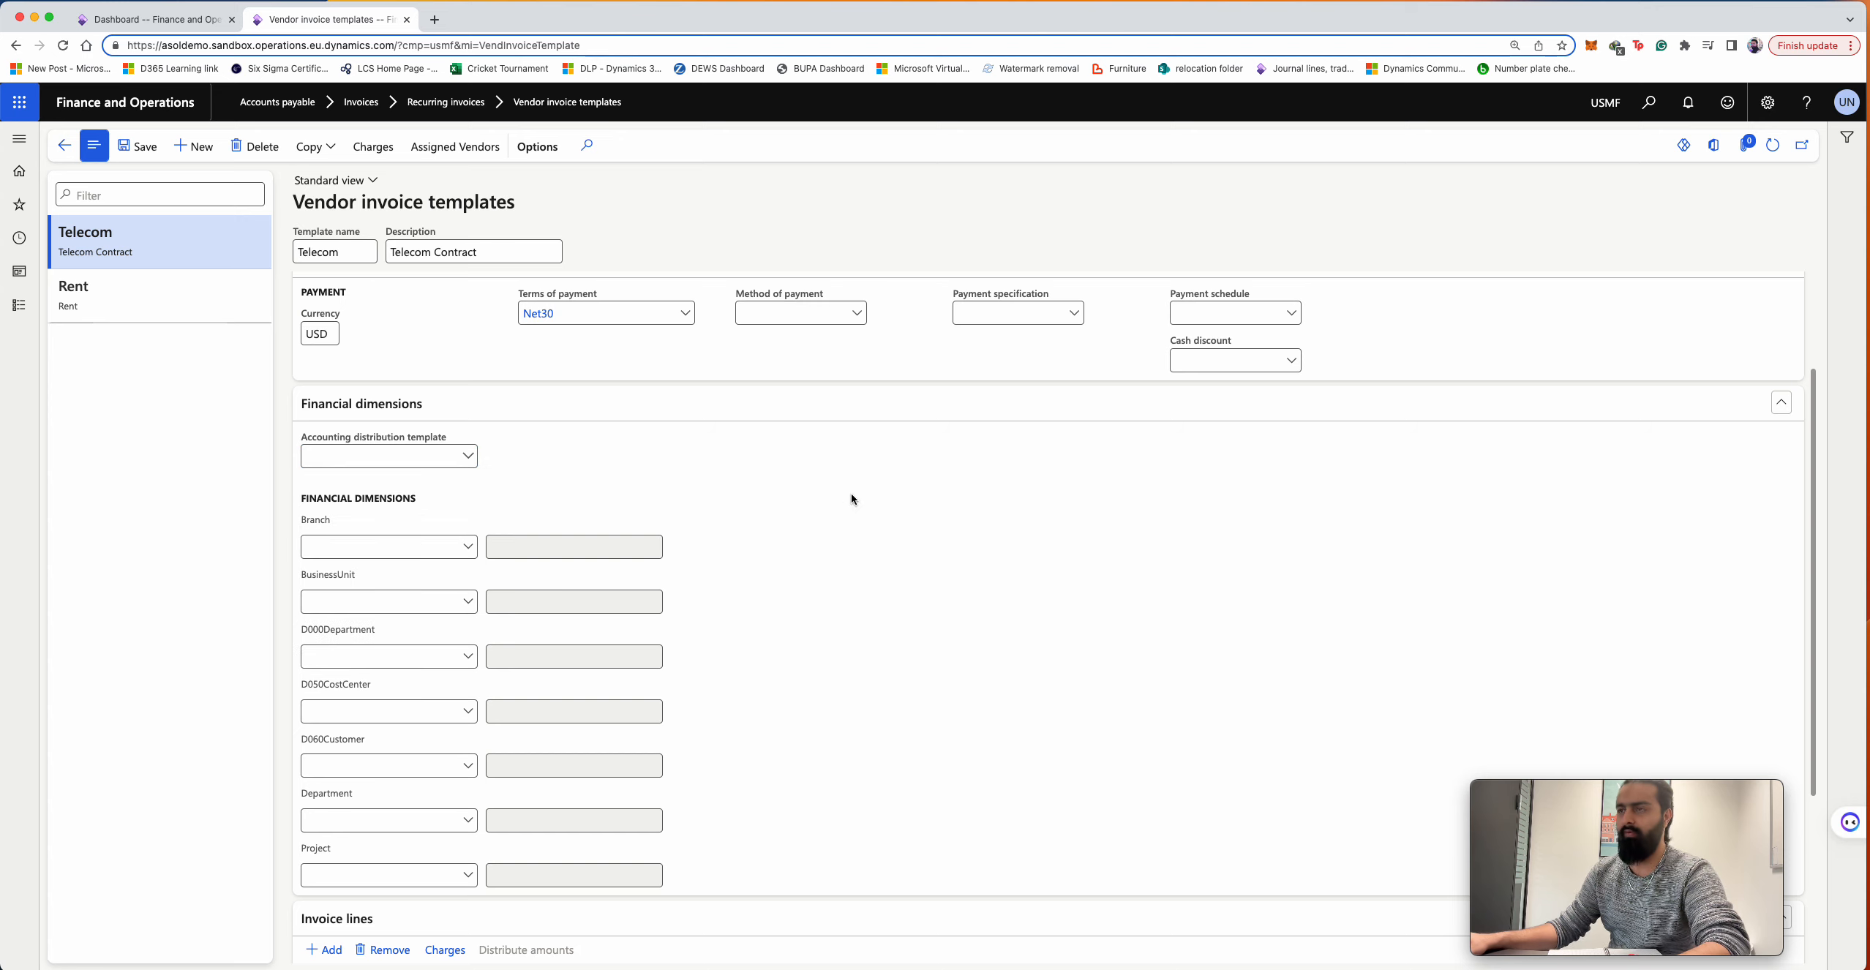
pyautogui.click(596, 409)
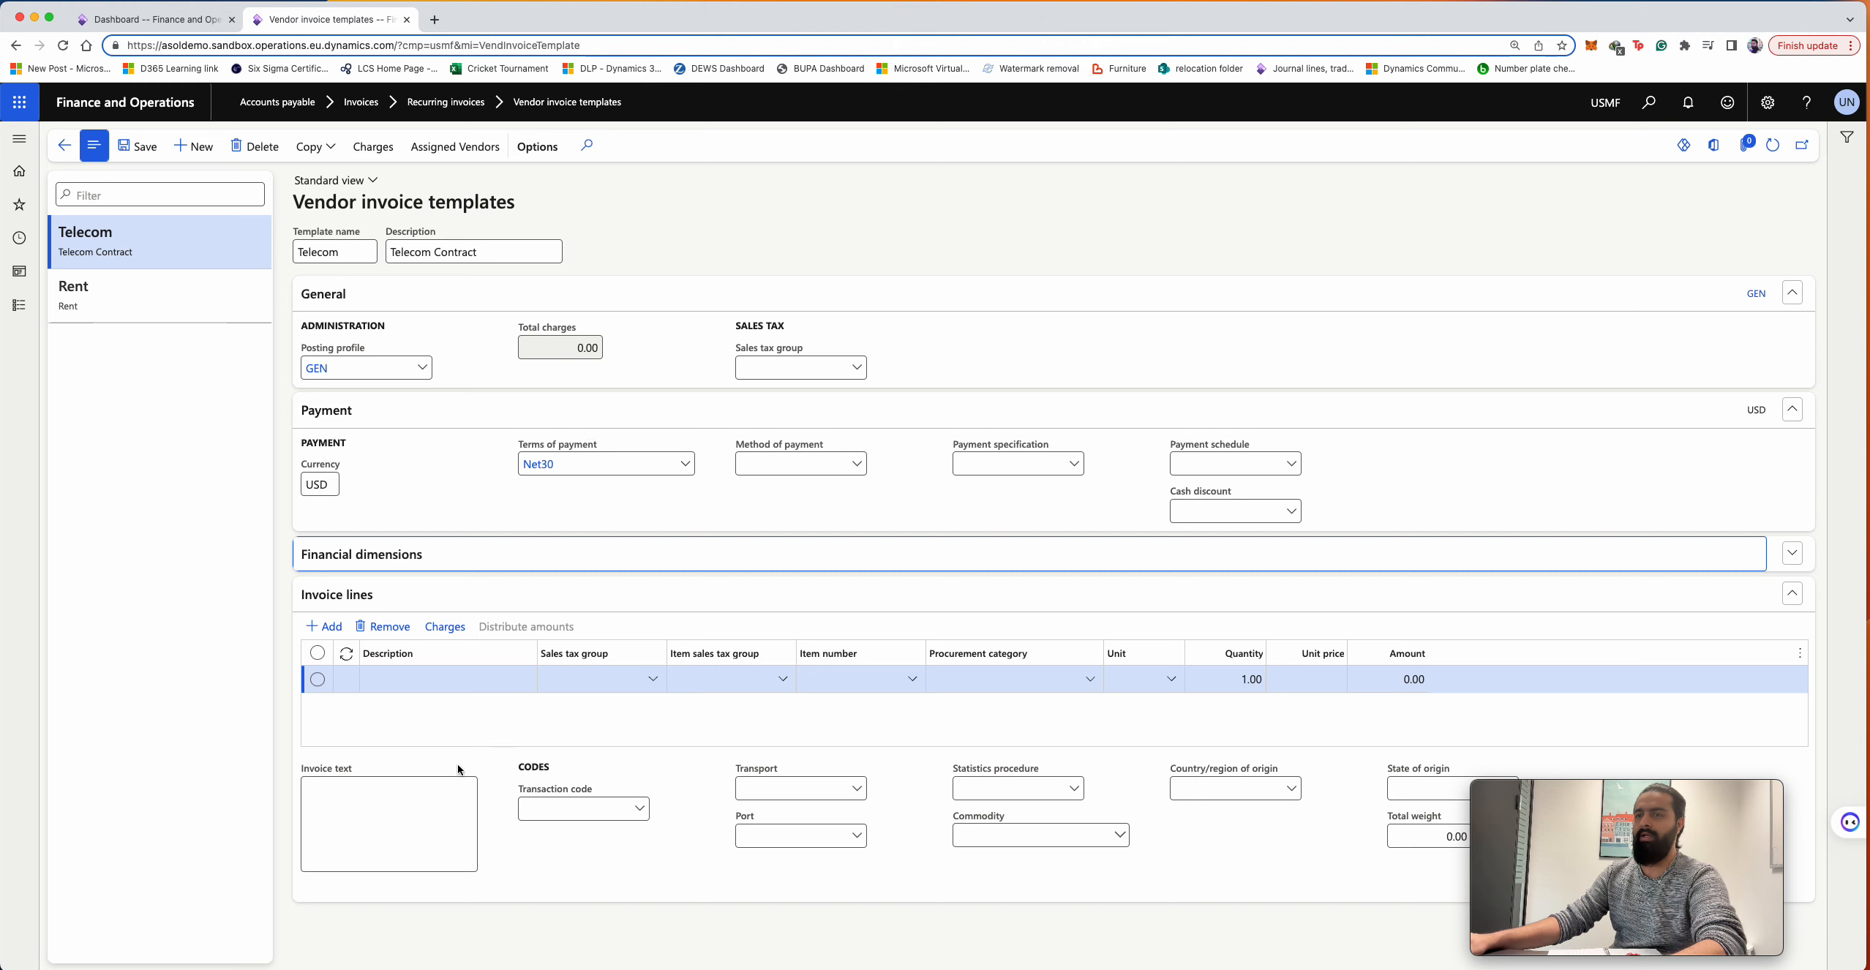
# - Enter "Monthly Subs. payment" as the description of the Telecom template's first invoice line
pyautogui.click(391, 680)
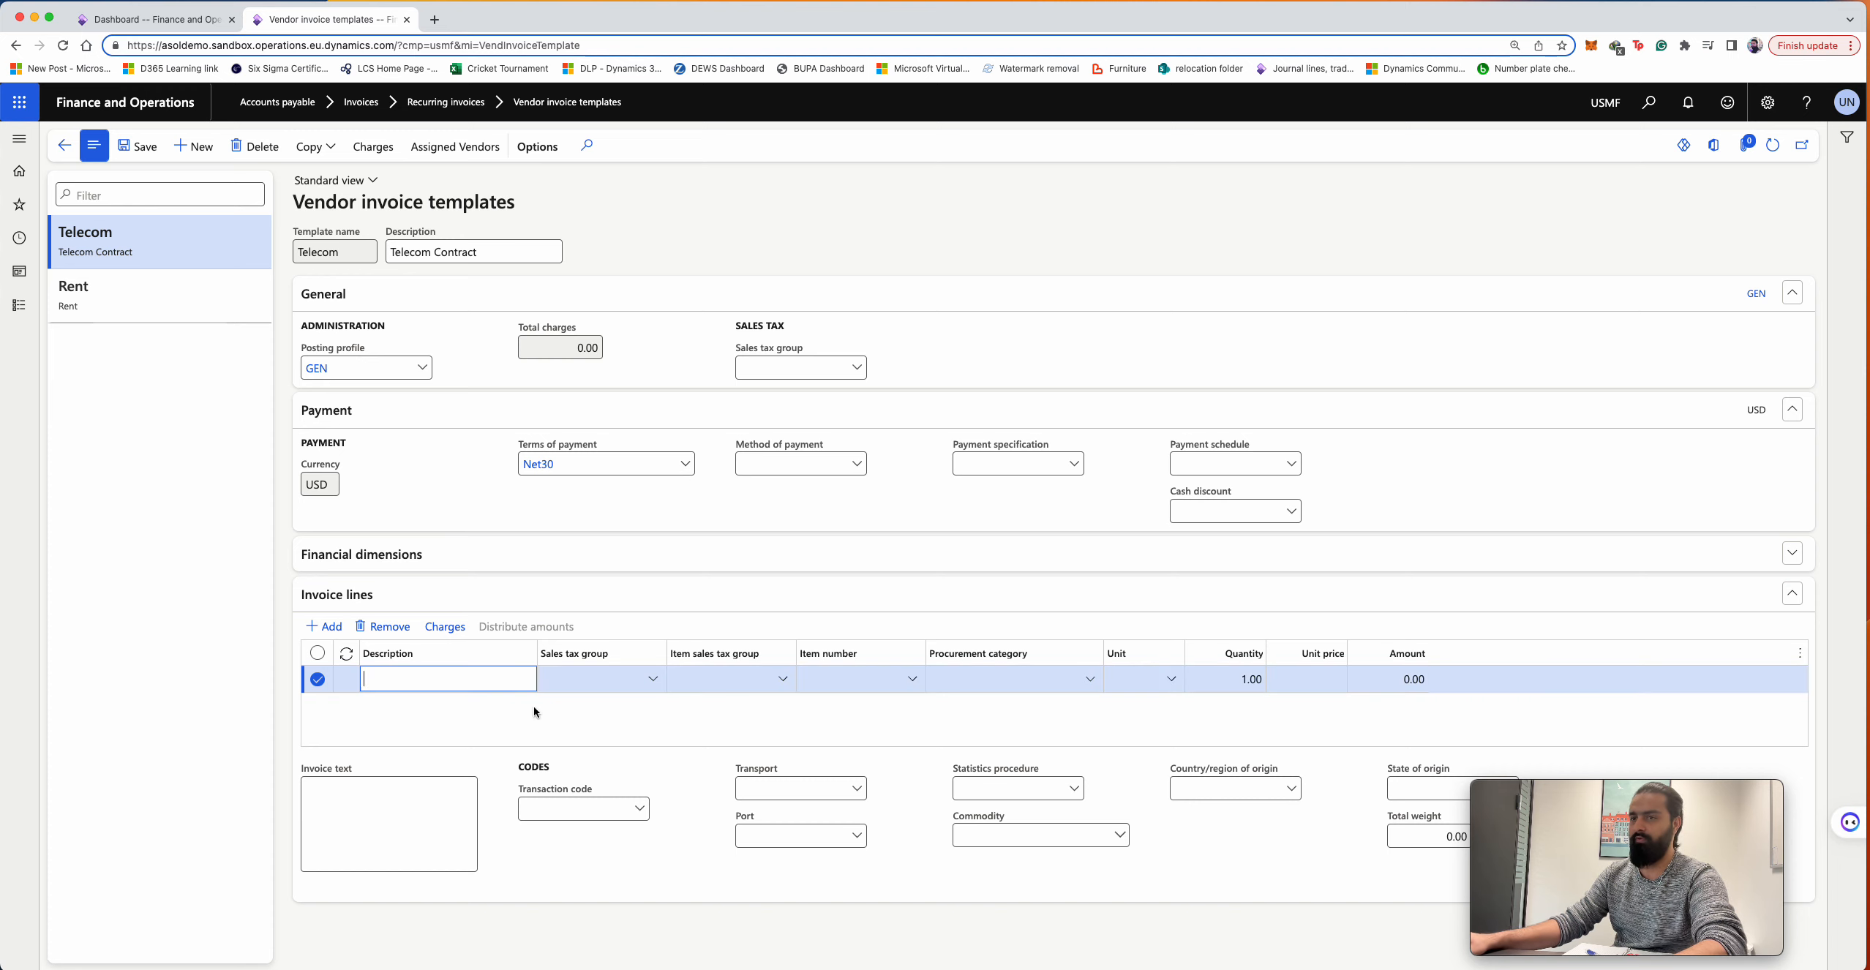
pyautogui.write('Monthlu')
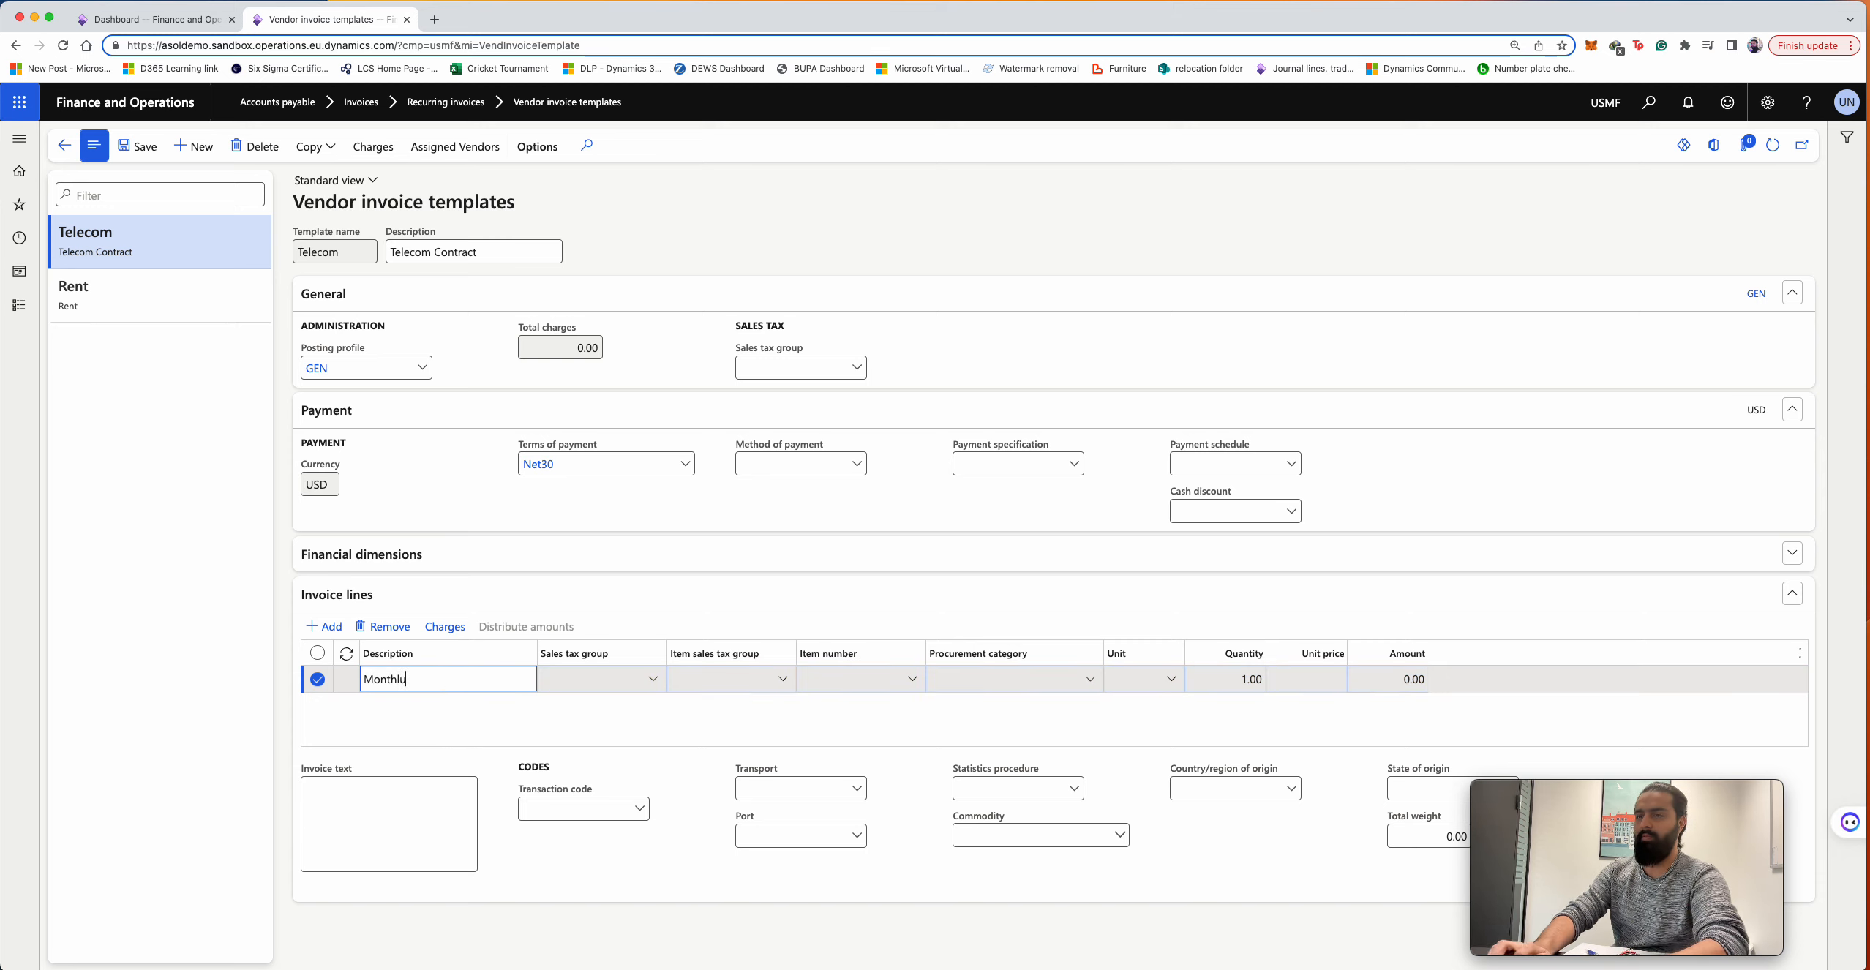
pyautogui.press('BackSpace')
pyautogui.write('y Subs. payment')
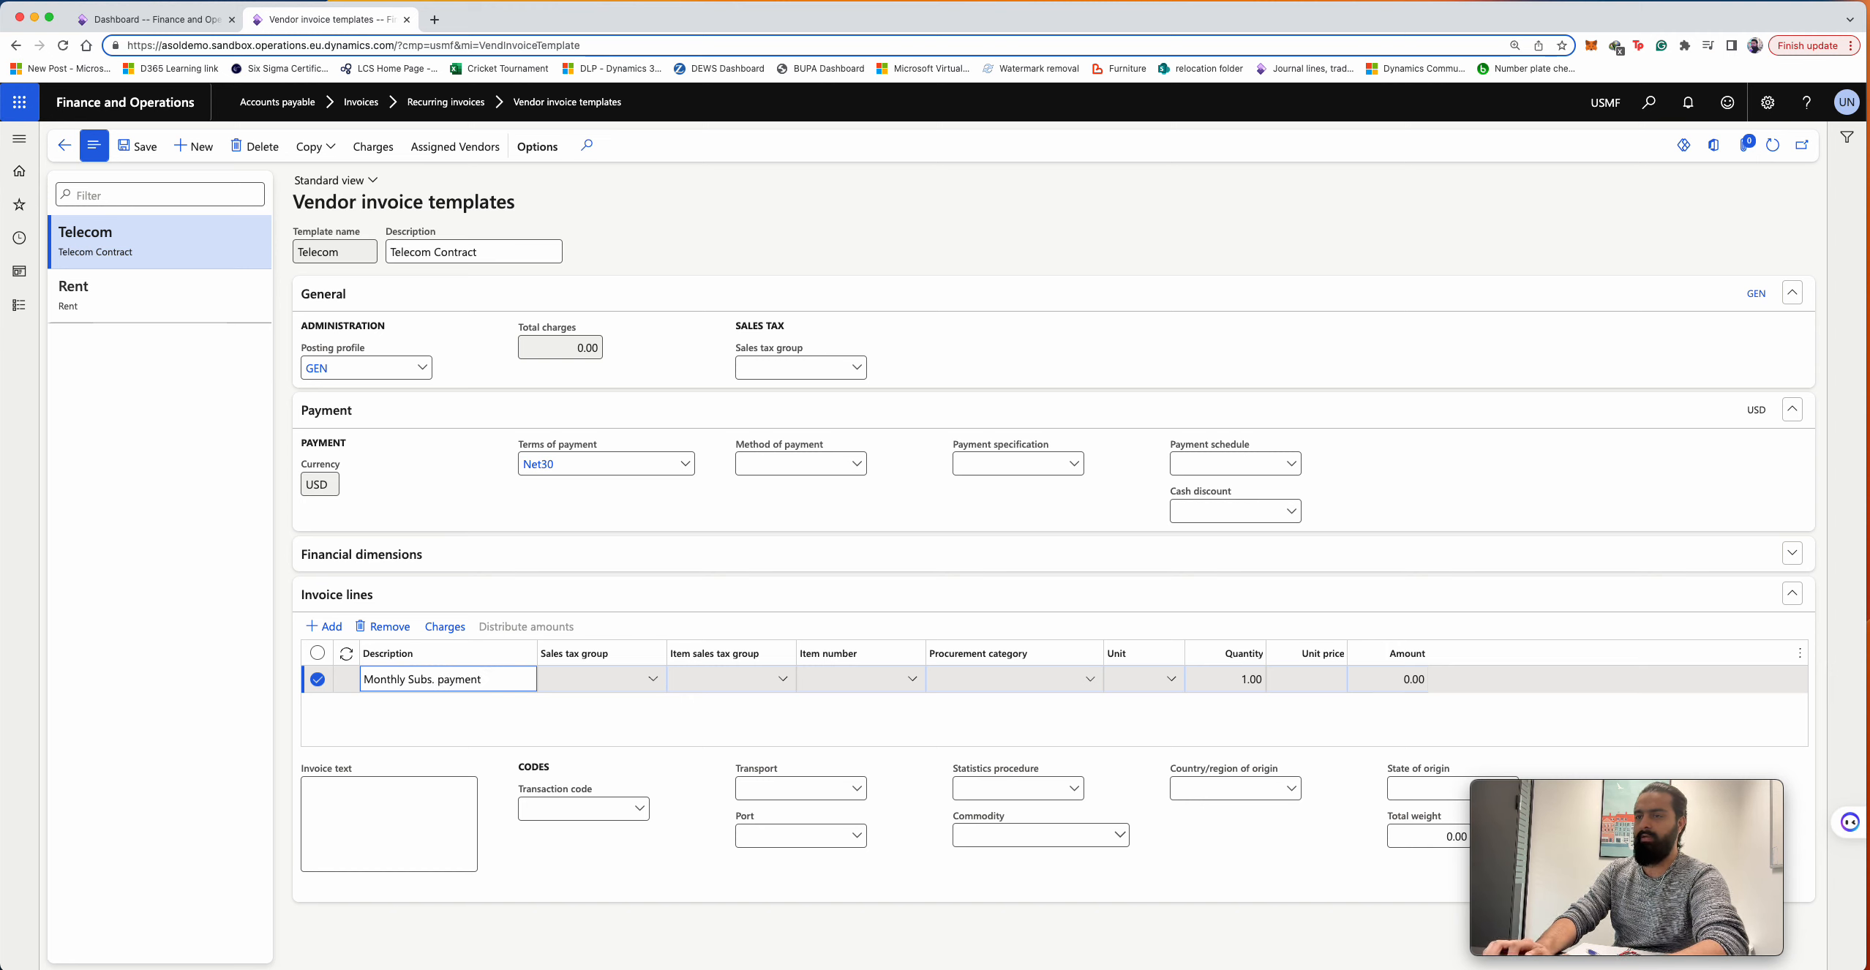
pyautogui.press('Tab')
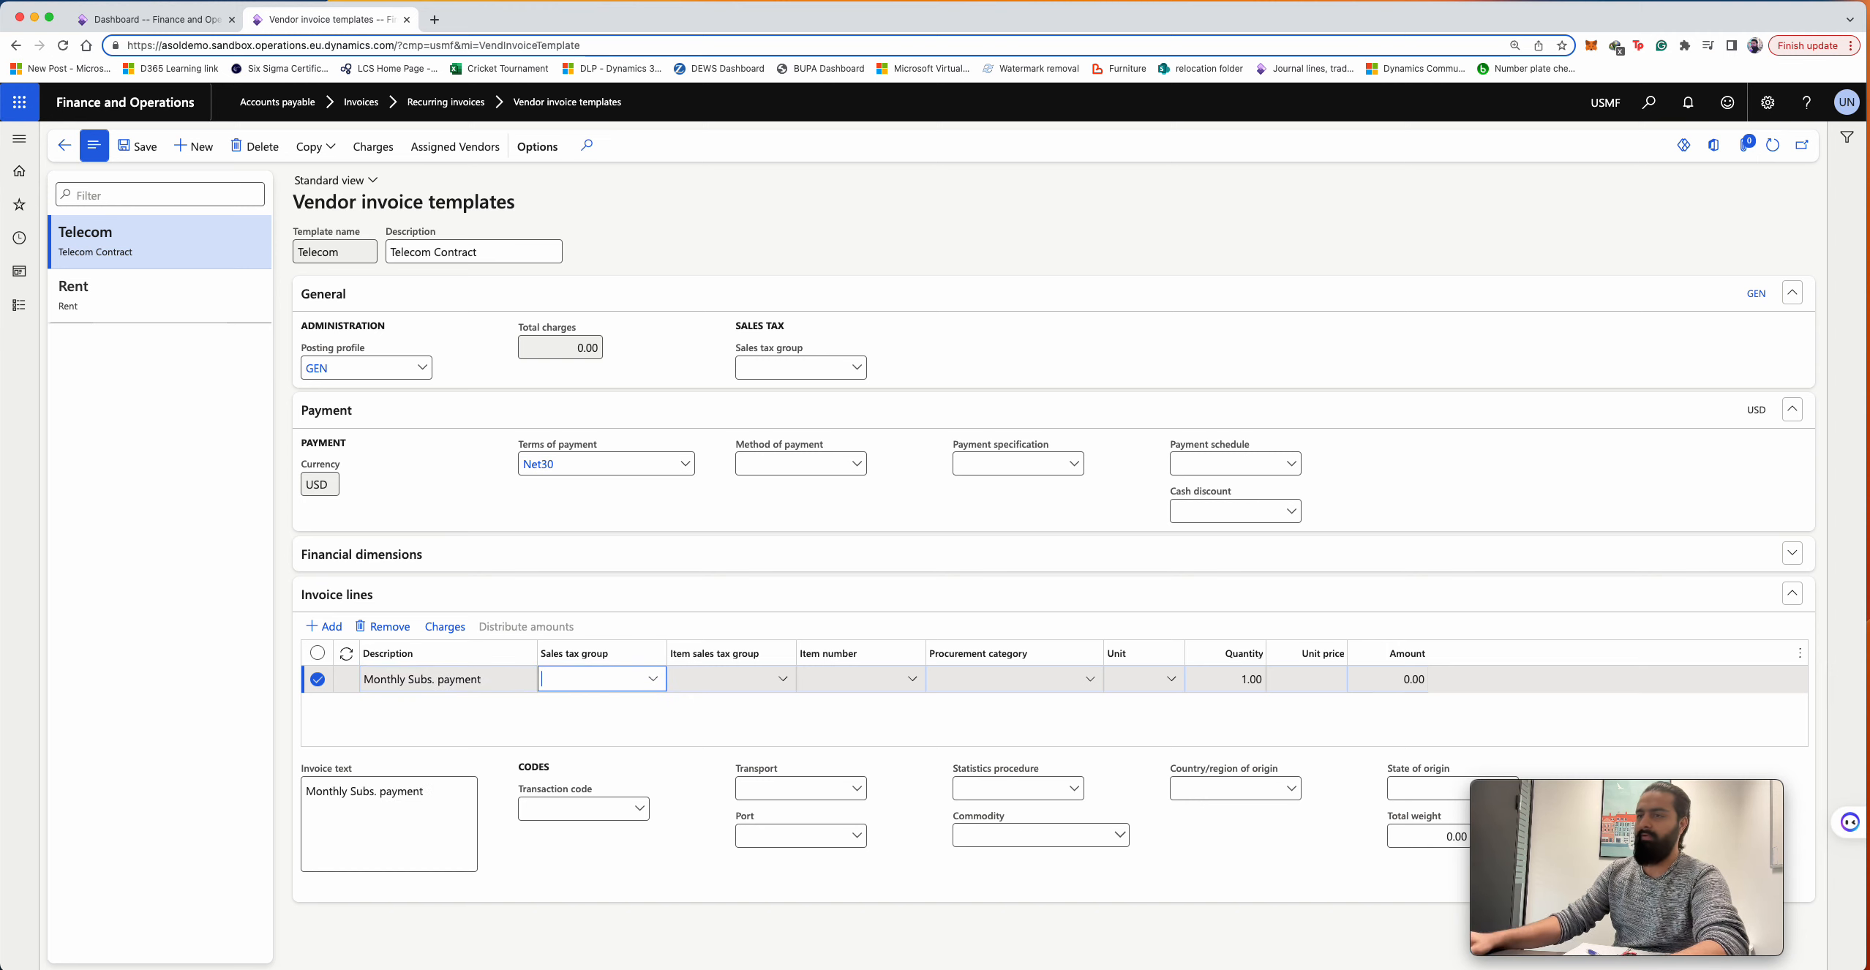
# - Set the invoice line's sales tax group to 5Pct and its item sales tax group to ALL
pyautogui.click(651, 680)
pyautogui.click(769, 731)
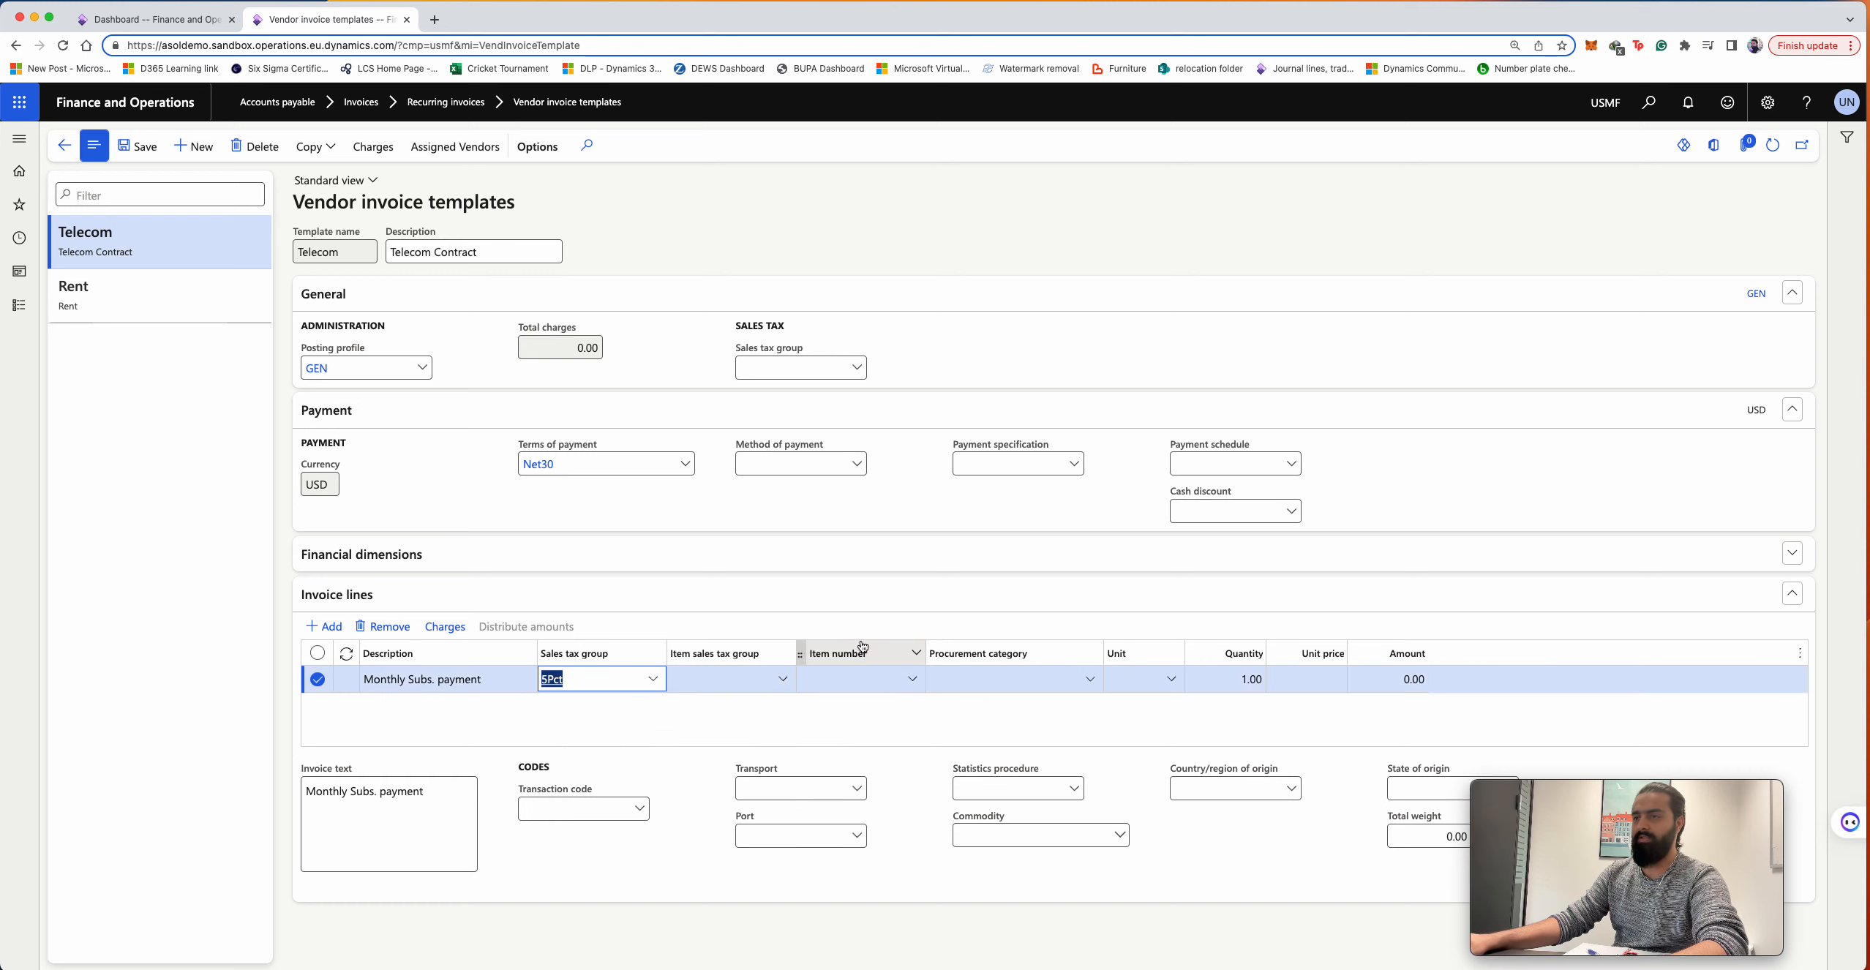
pyautogui.click(782, 681)
pyautogui.click(733, 733)
# - Choose item LT119 (System Analyst) for the invoice line and leave the procurement category blank
pyautogui.click(912, 680)
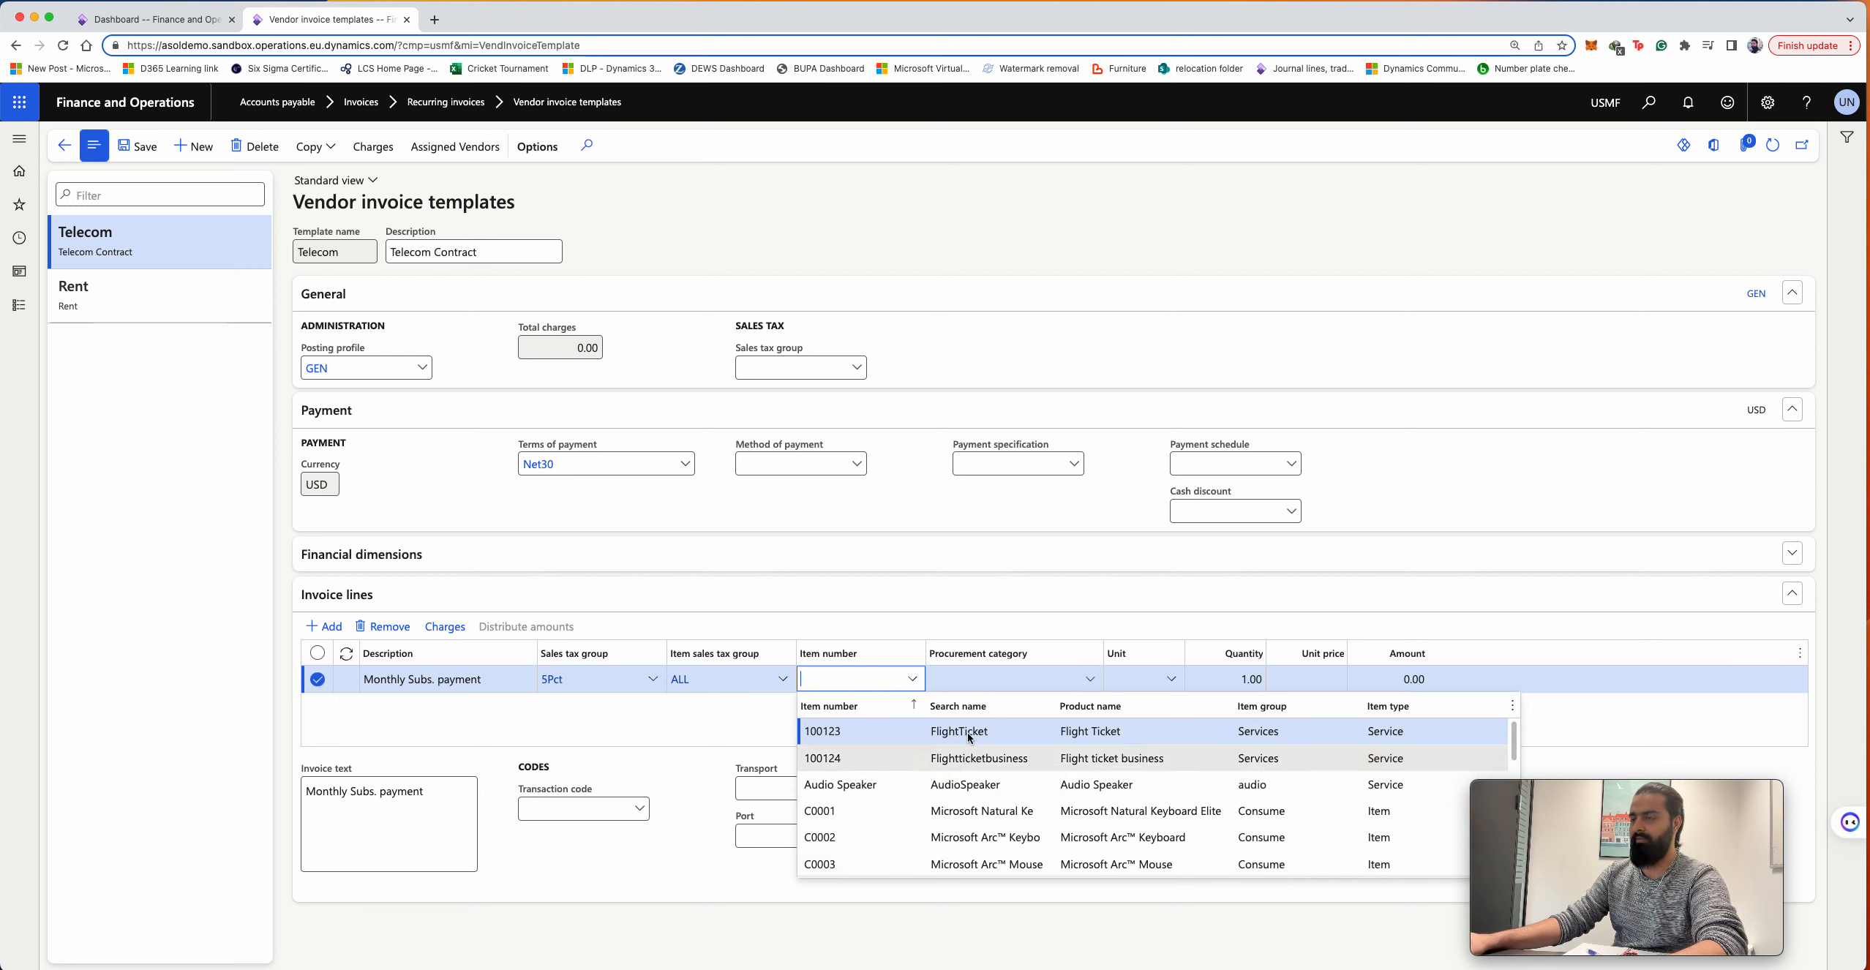
pyautogui.click(1017, 677)
pyautogui.click(1090, 679)
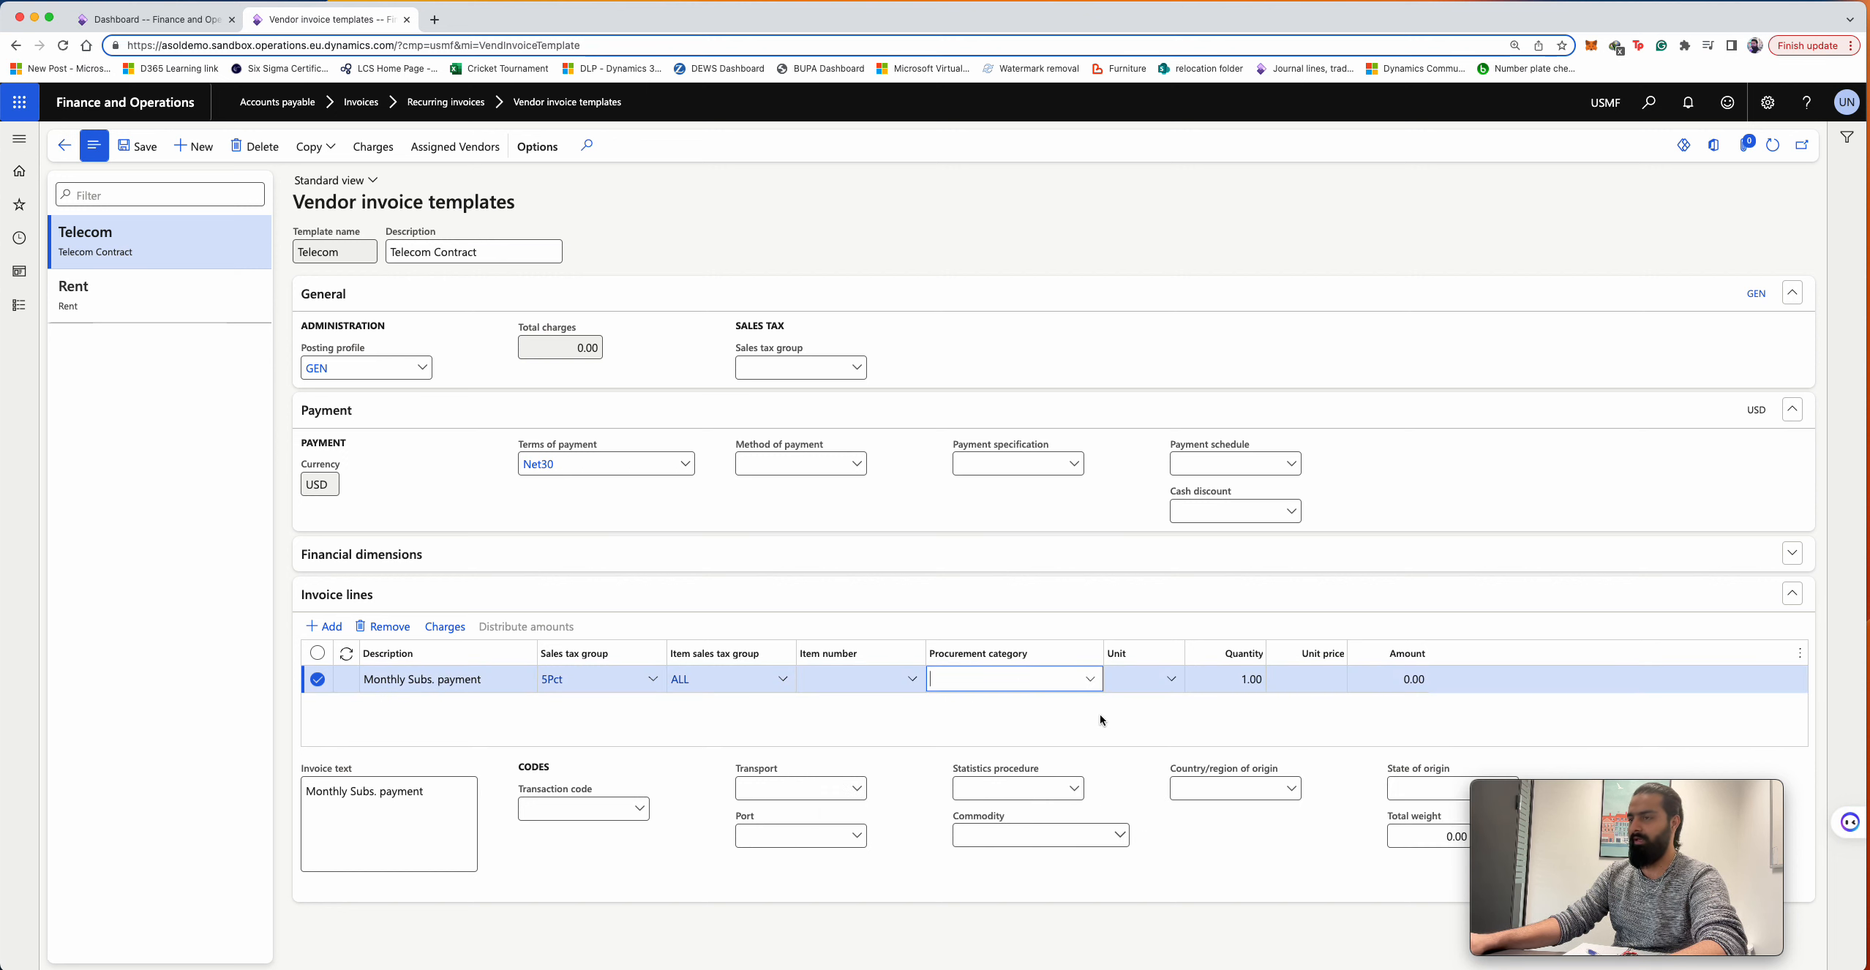
pyautogui.click(875, 687)
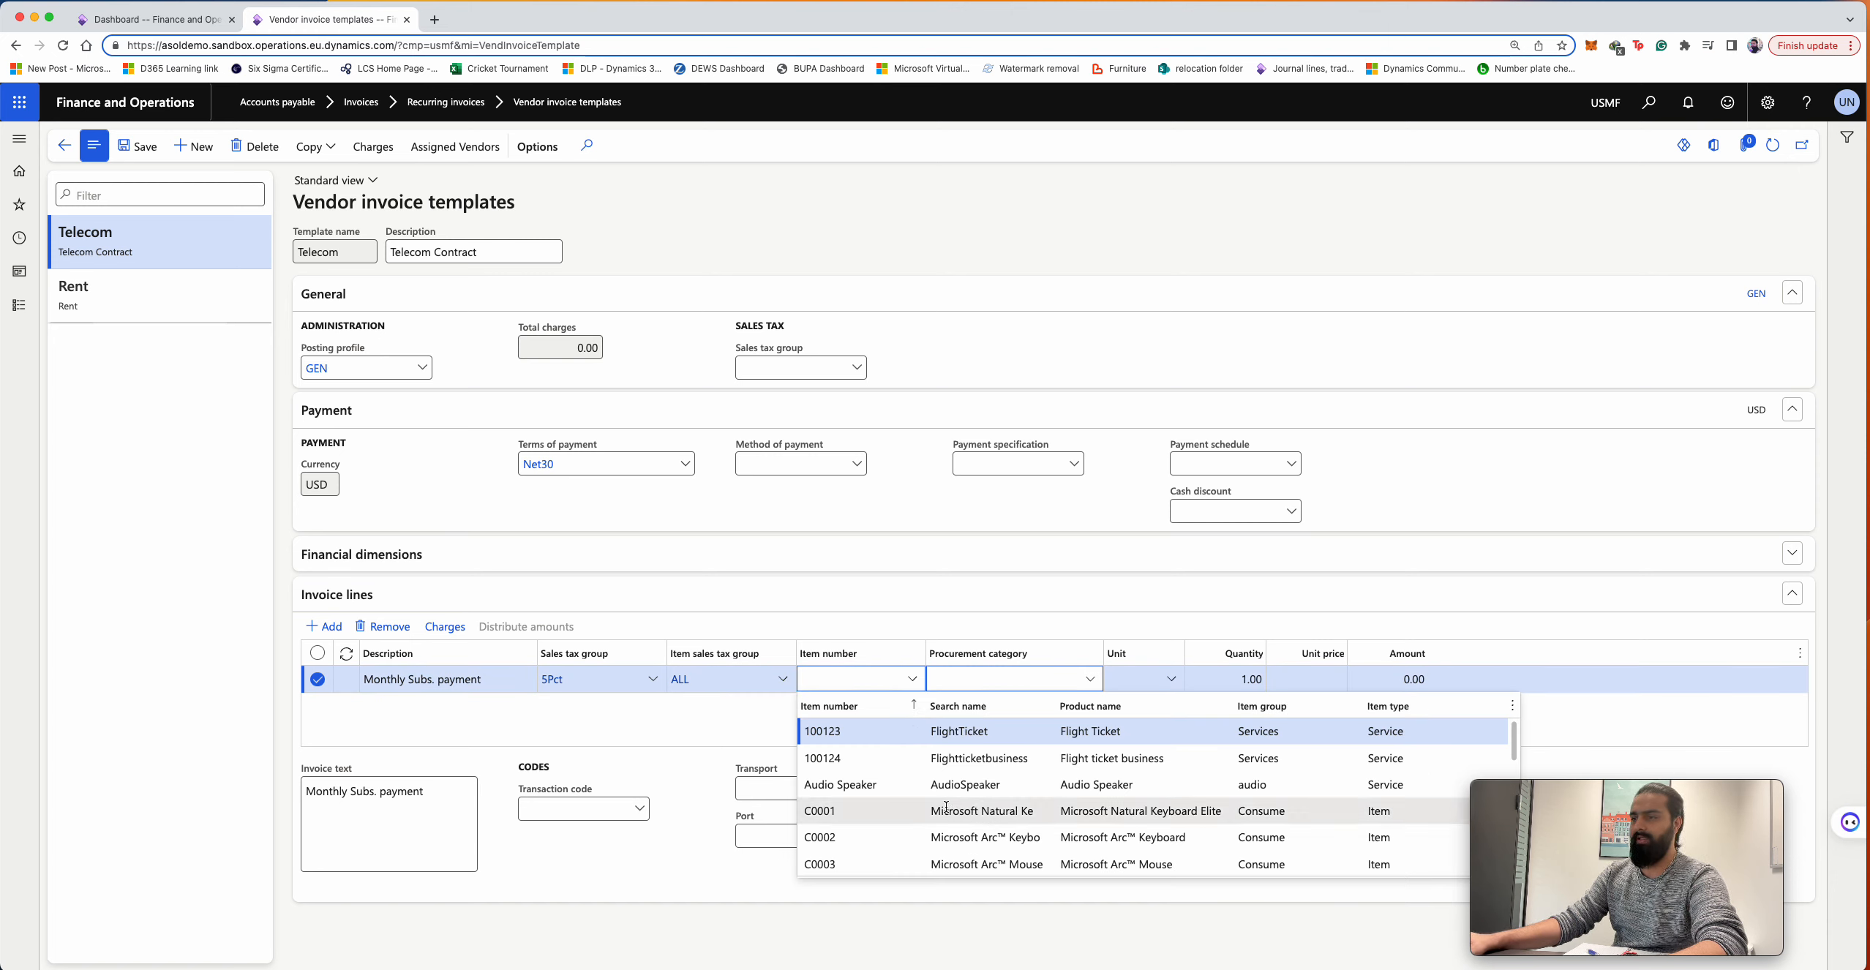
pyautogui.scroll(-5, 940, 808)
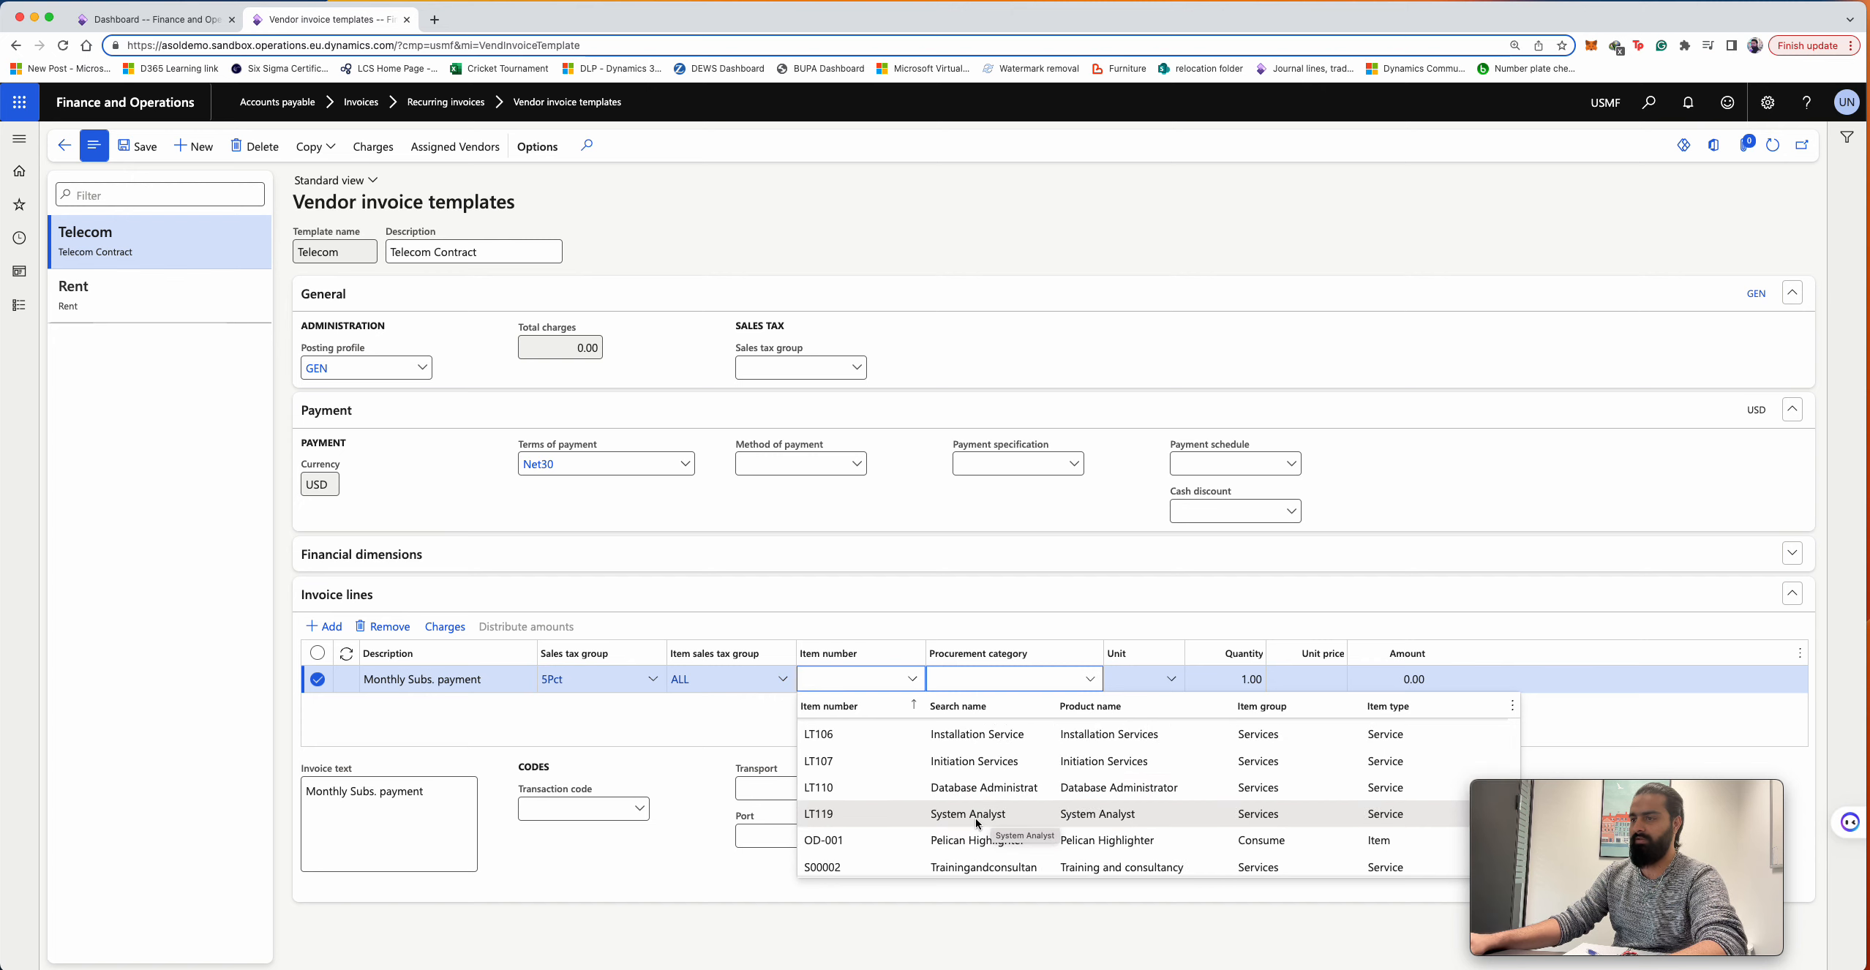
pyautogui.click(977, 815)
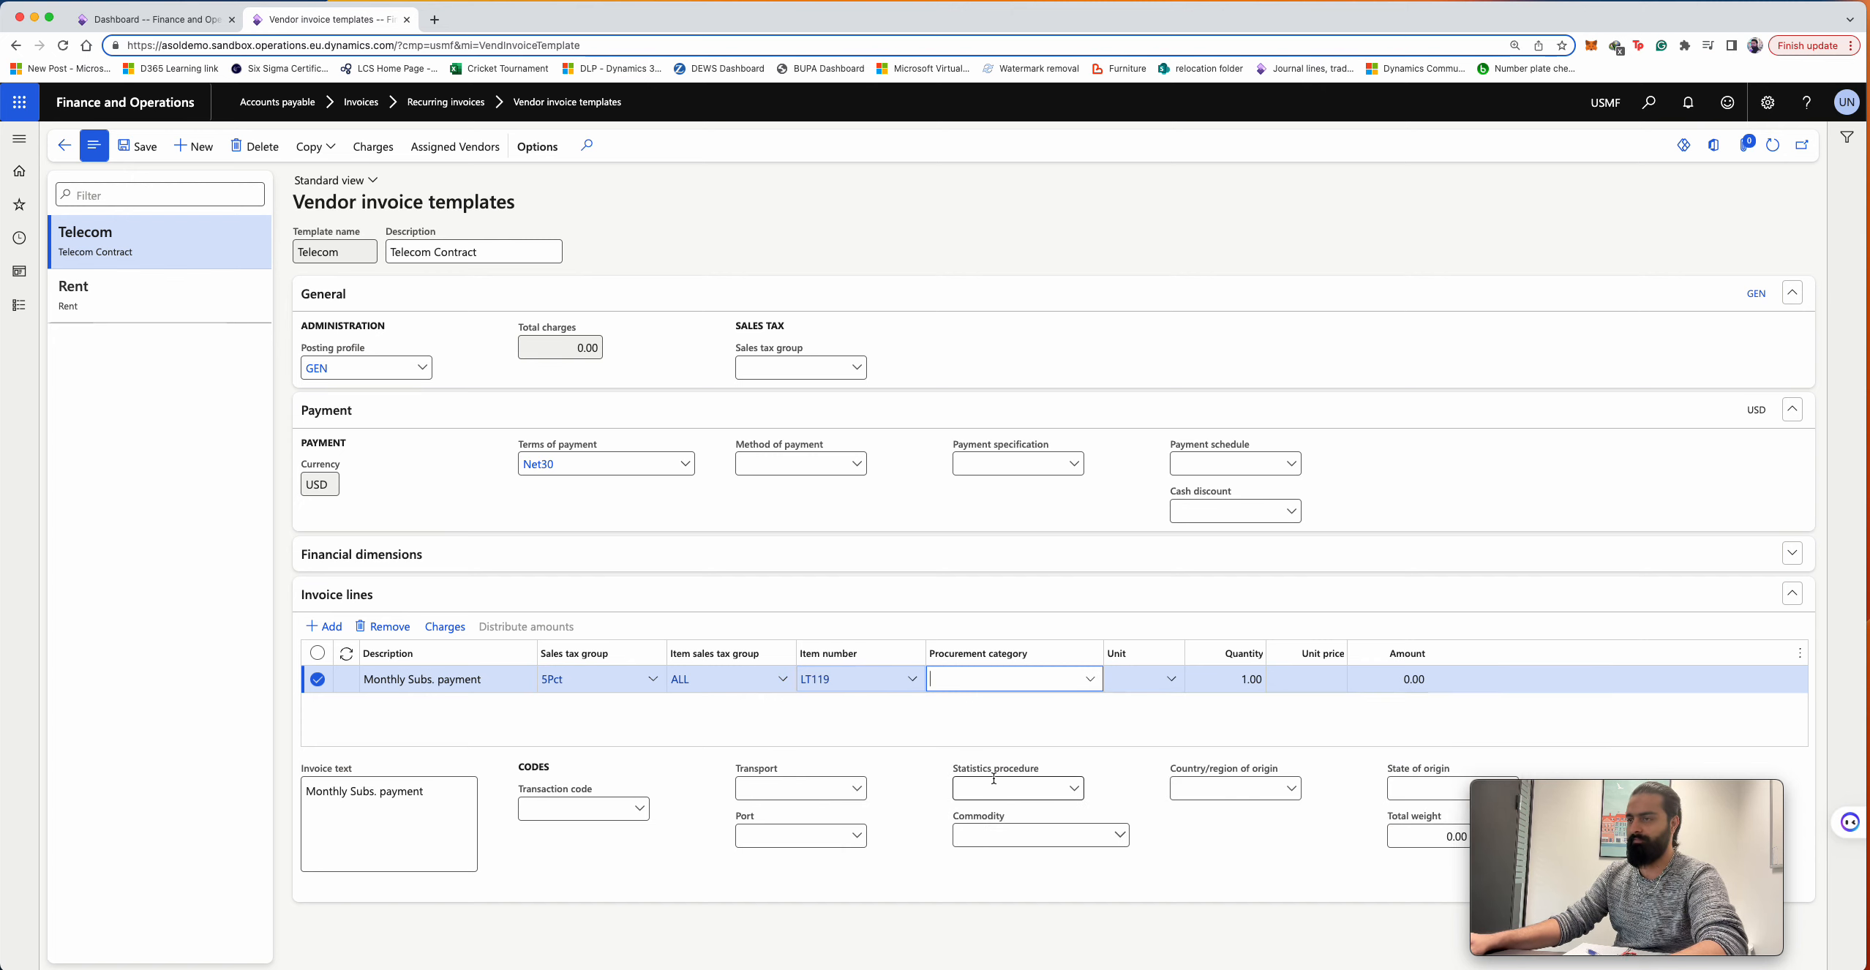
pyautogui.press('Tab')
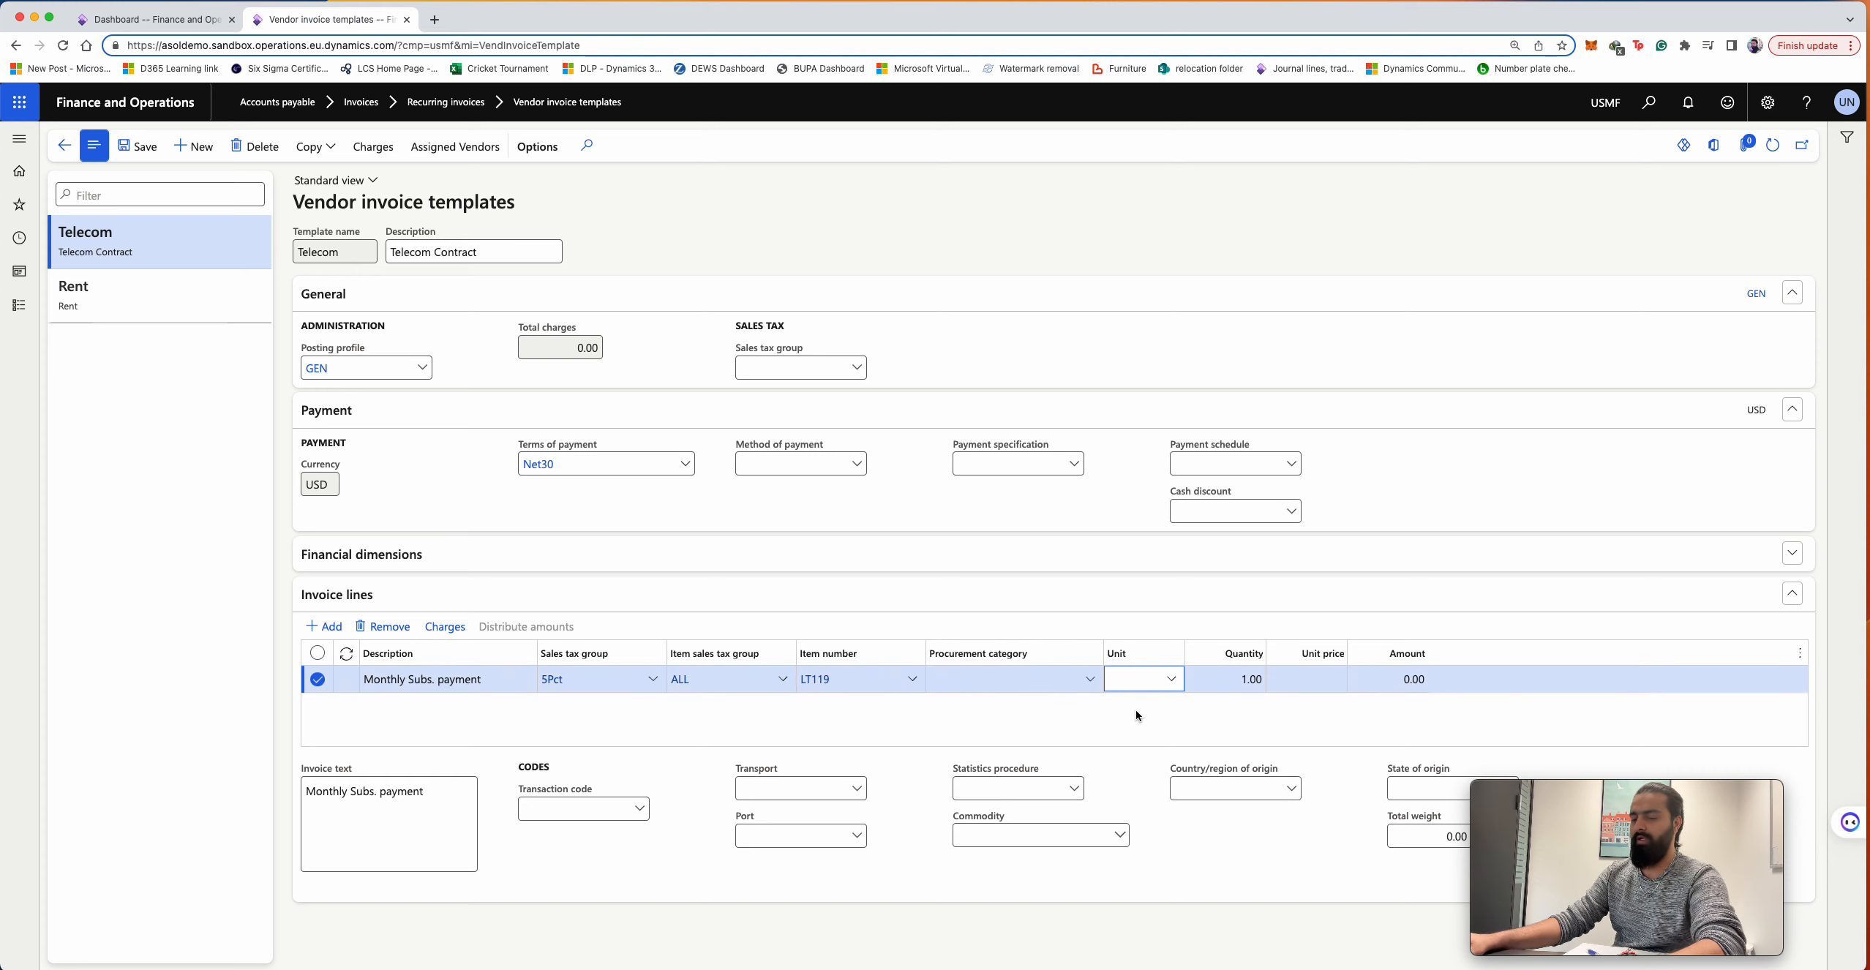
# - Set the invoice line's unit to ea and its unit price to 250
pyautogui.write('ea')
pyautogui.press('Tab')
pyautogui.press('Tab')
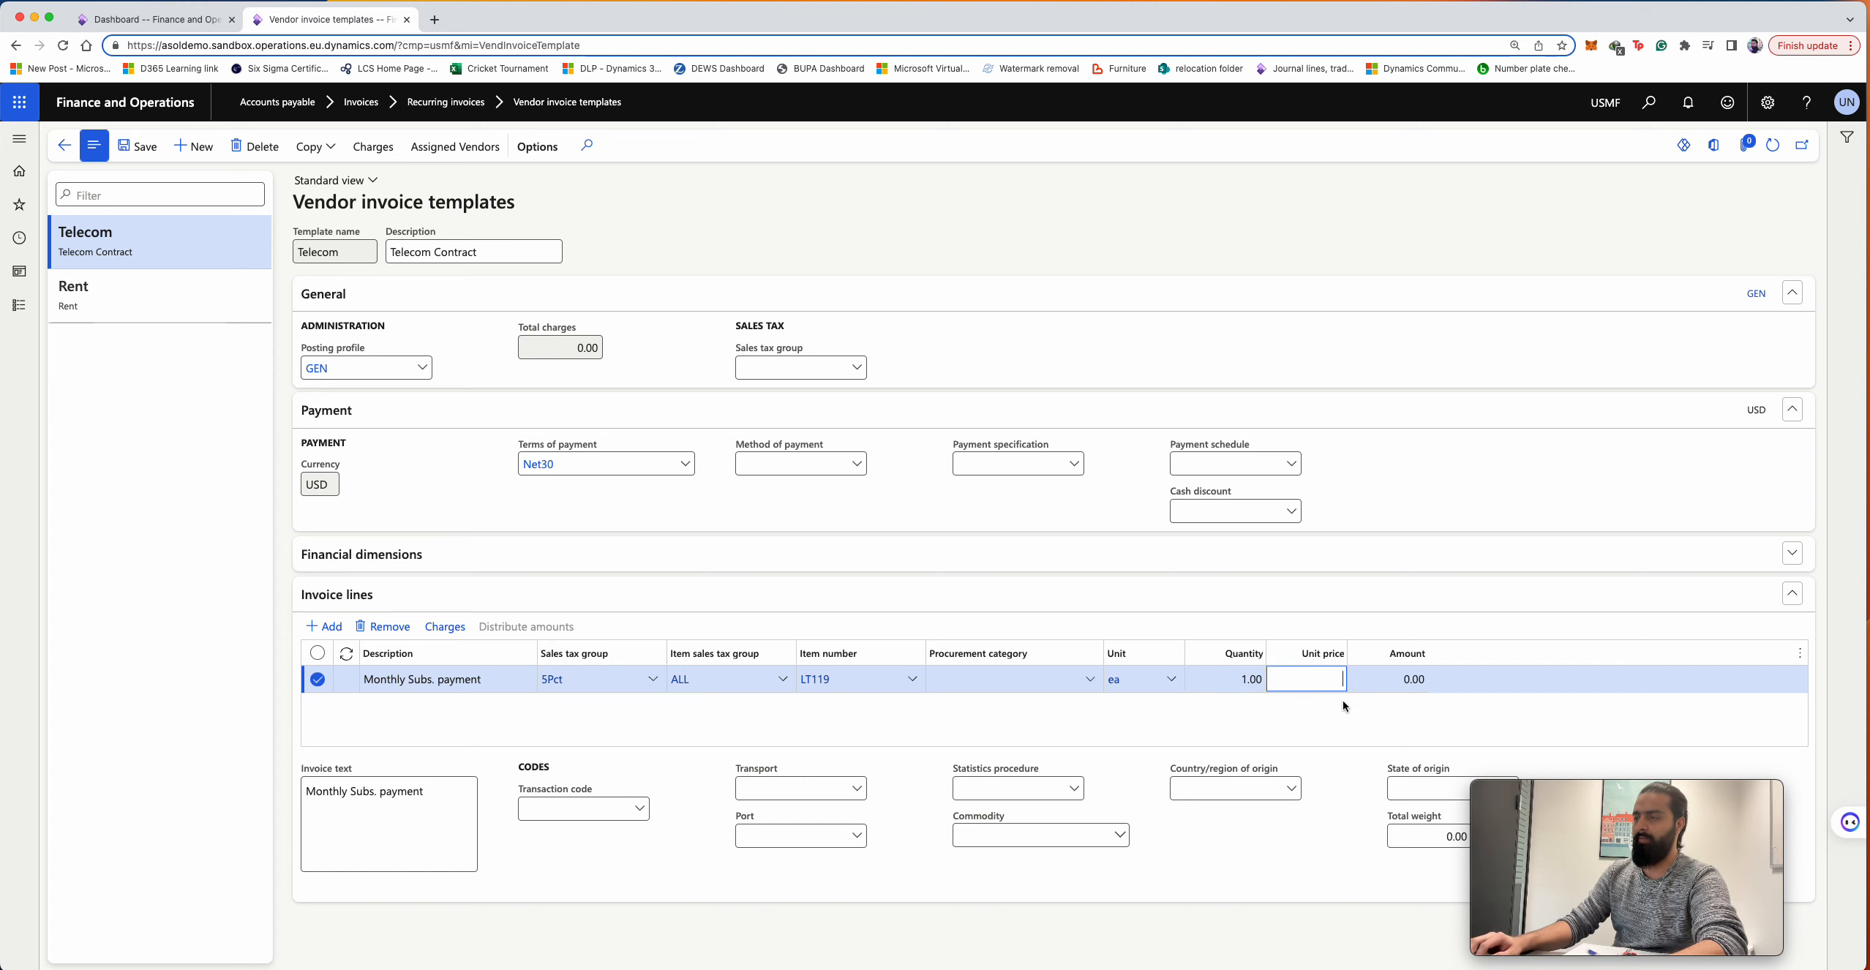
pyautogui.write('250')
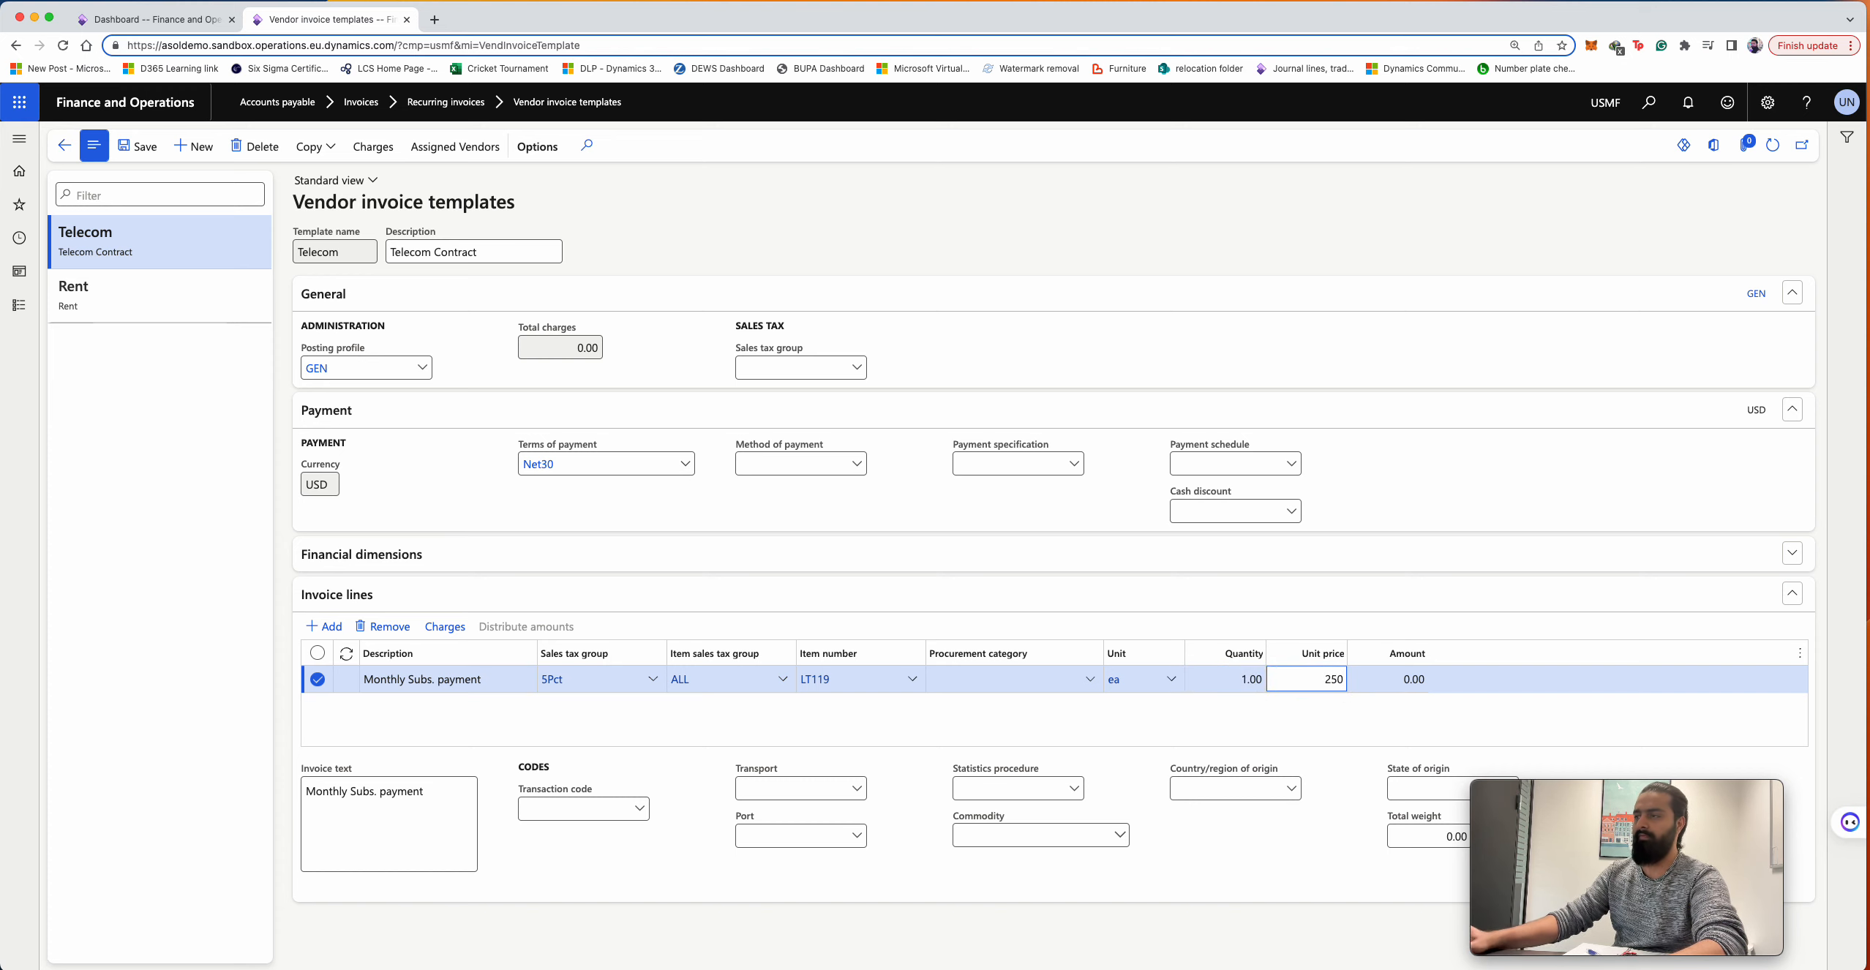
pyautogui.press('Tab')
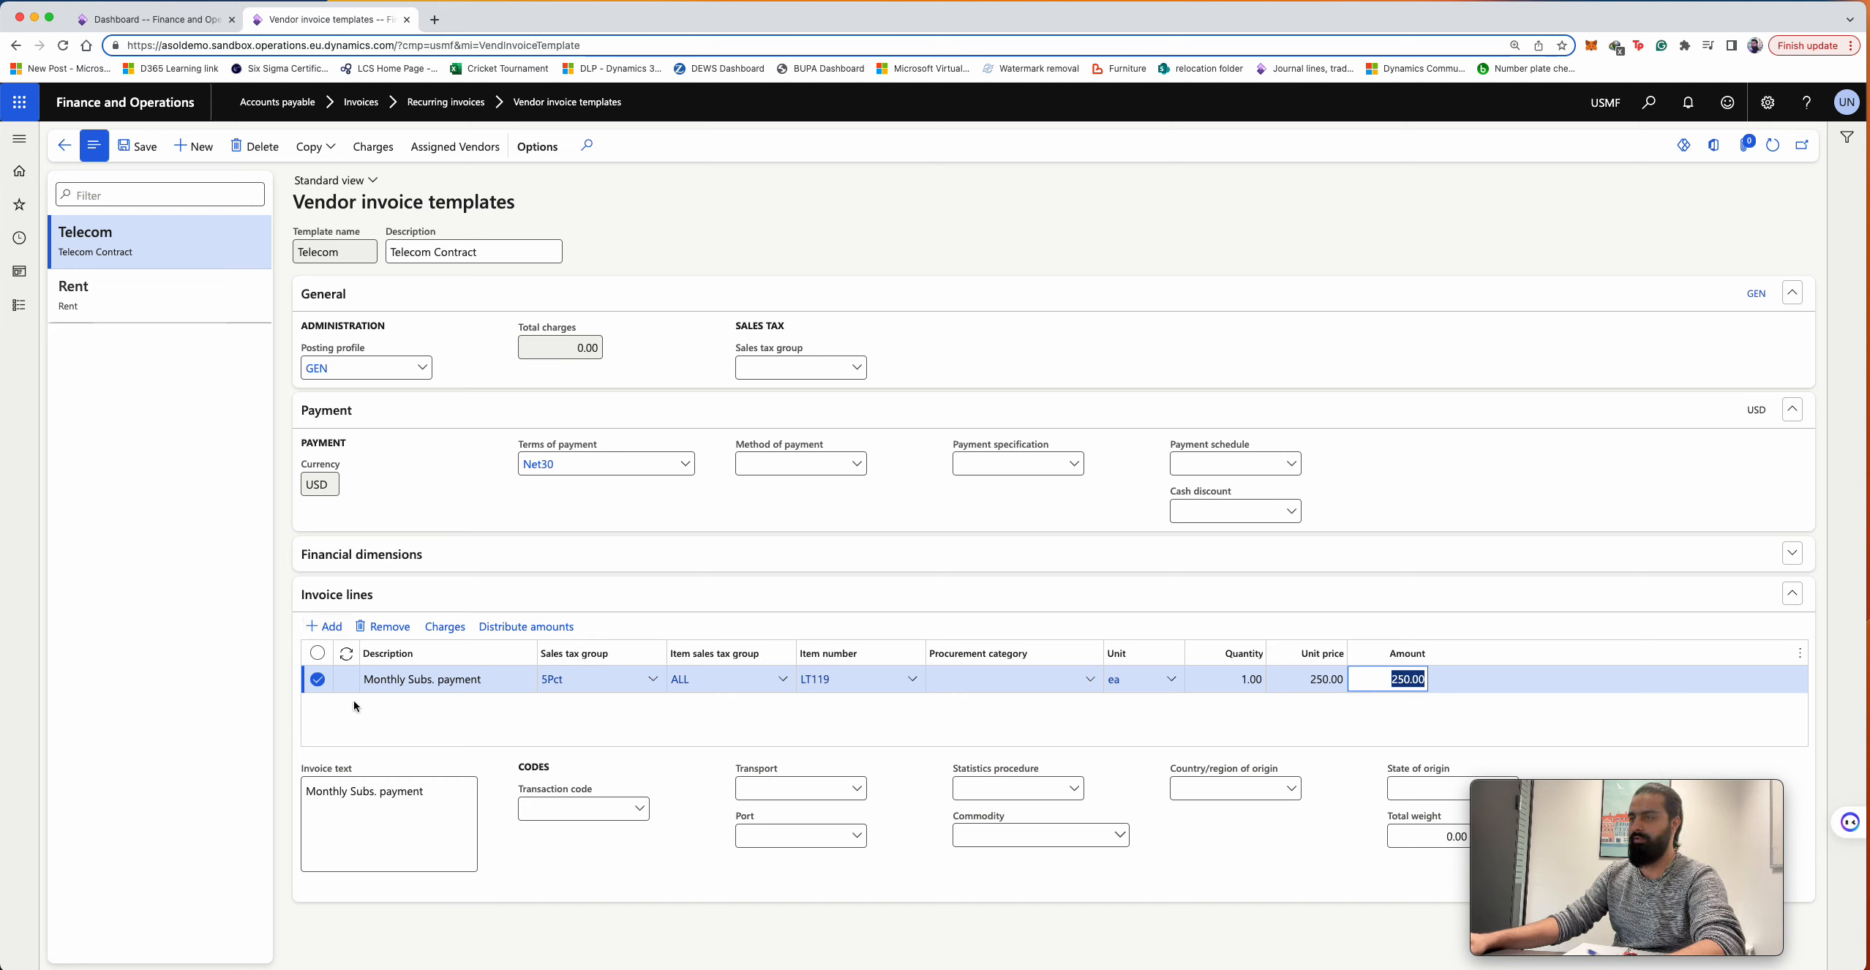
# - Save the Telecom template, check the vendors assigned to it, and return to the template
pyautogui.click(140, 150)
pyautogui.click(139, 150)
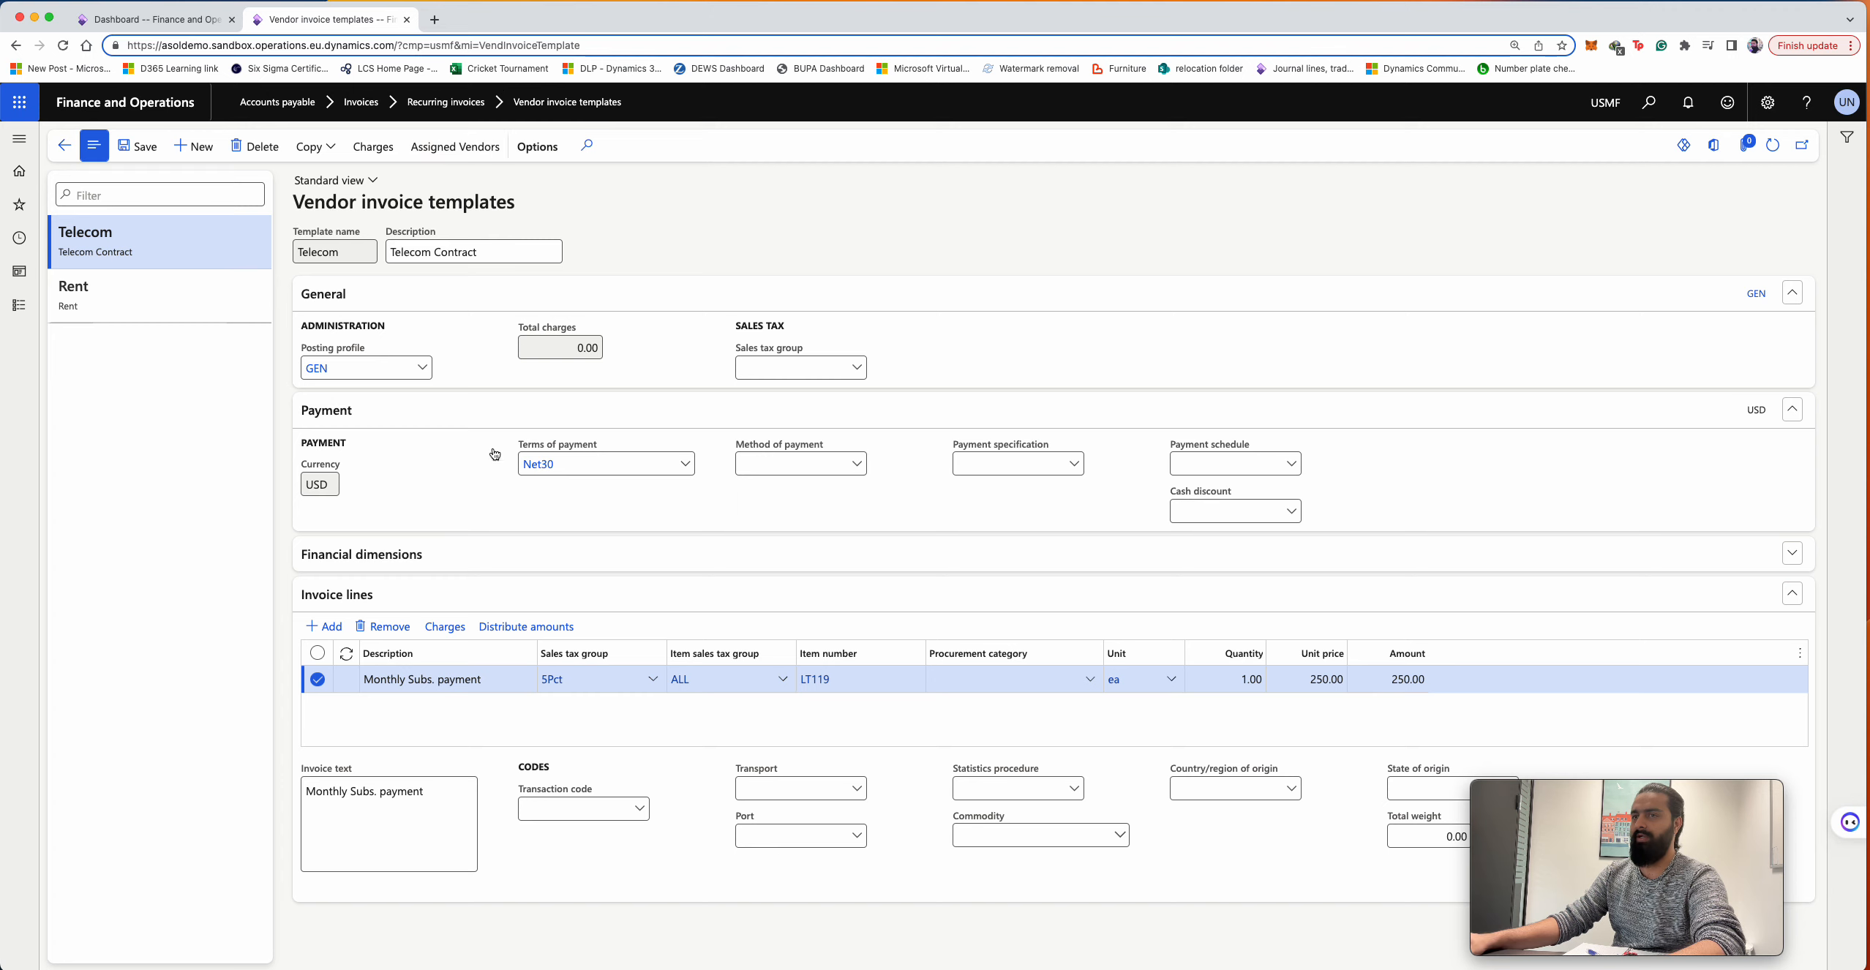
pyautogui.click(447, 147)
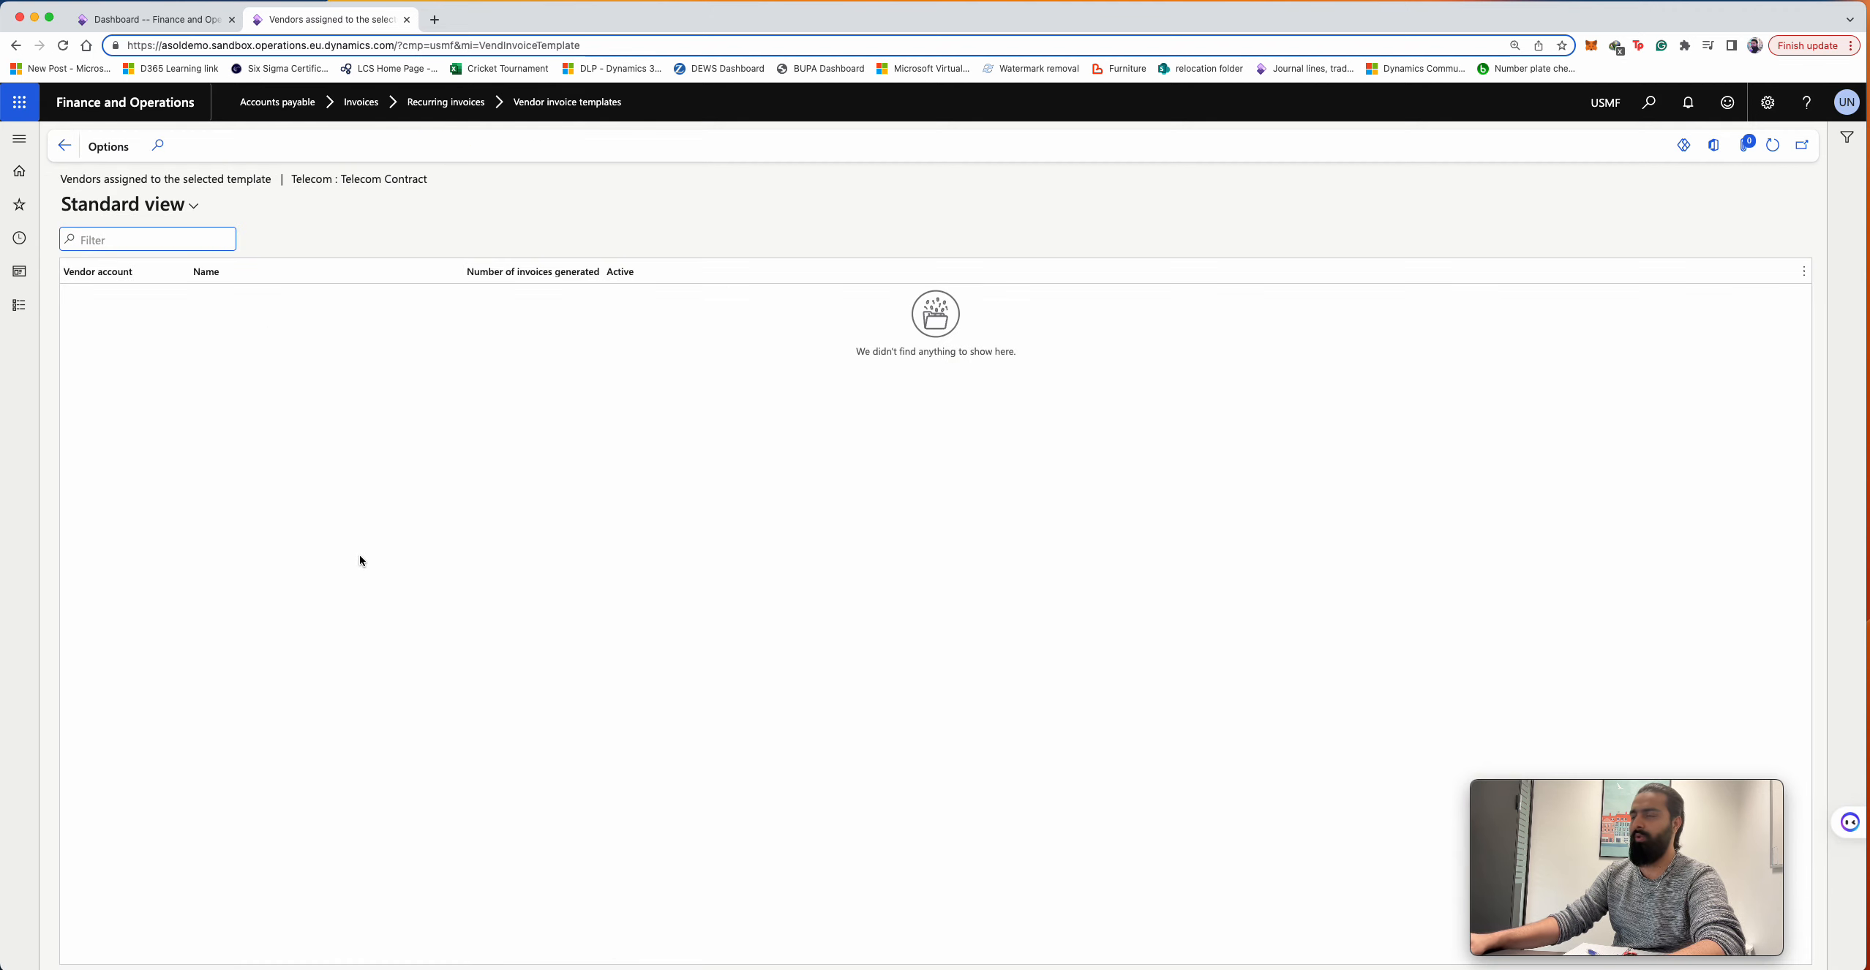
pyautogui.click(65, 145)
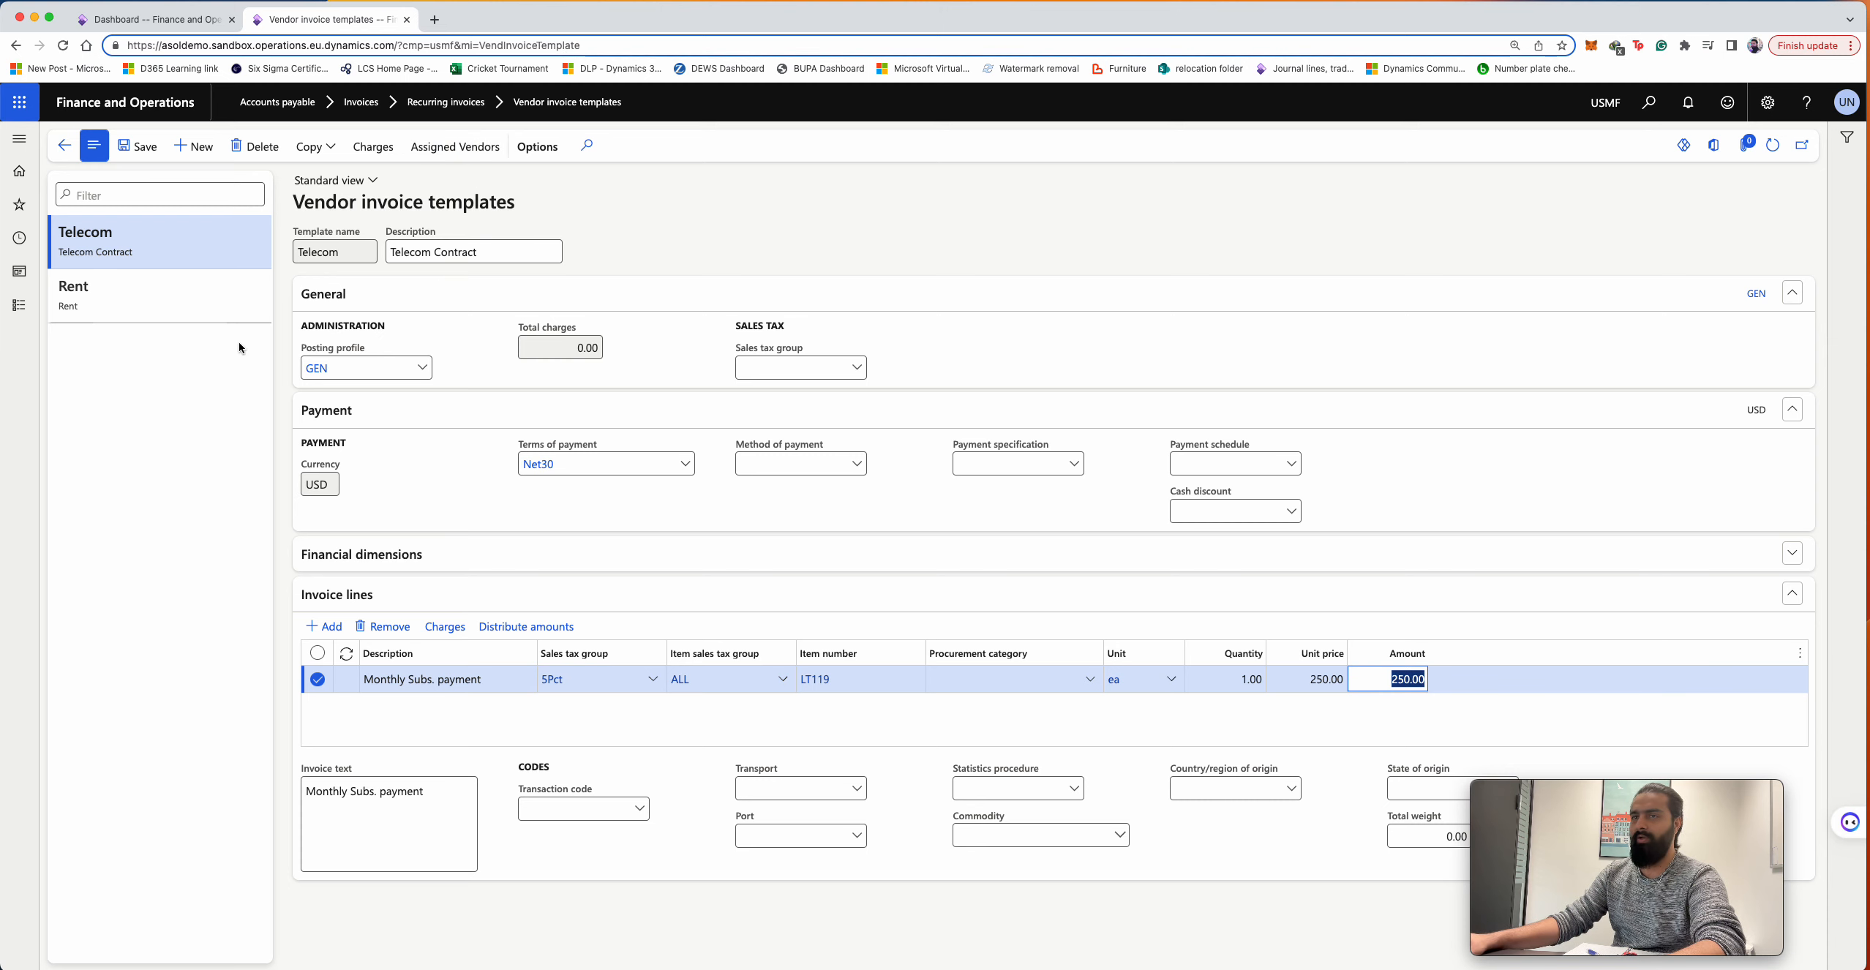
# - Open the recurring invoices setup of the vendor Air Cargo Carrier from the All vendors list in Accounts payable
pyautogui.click(19, 307)
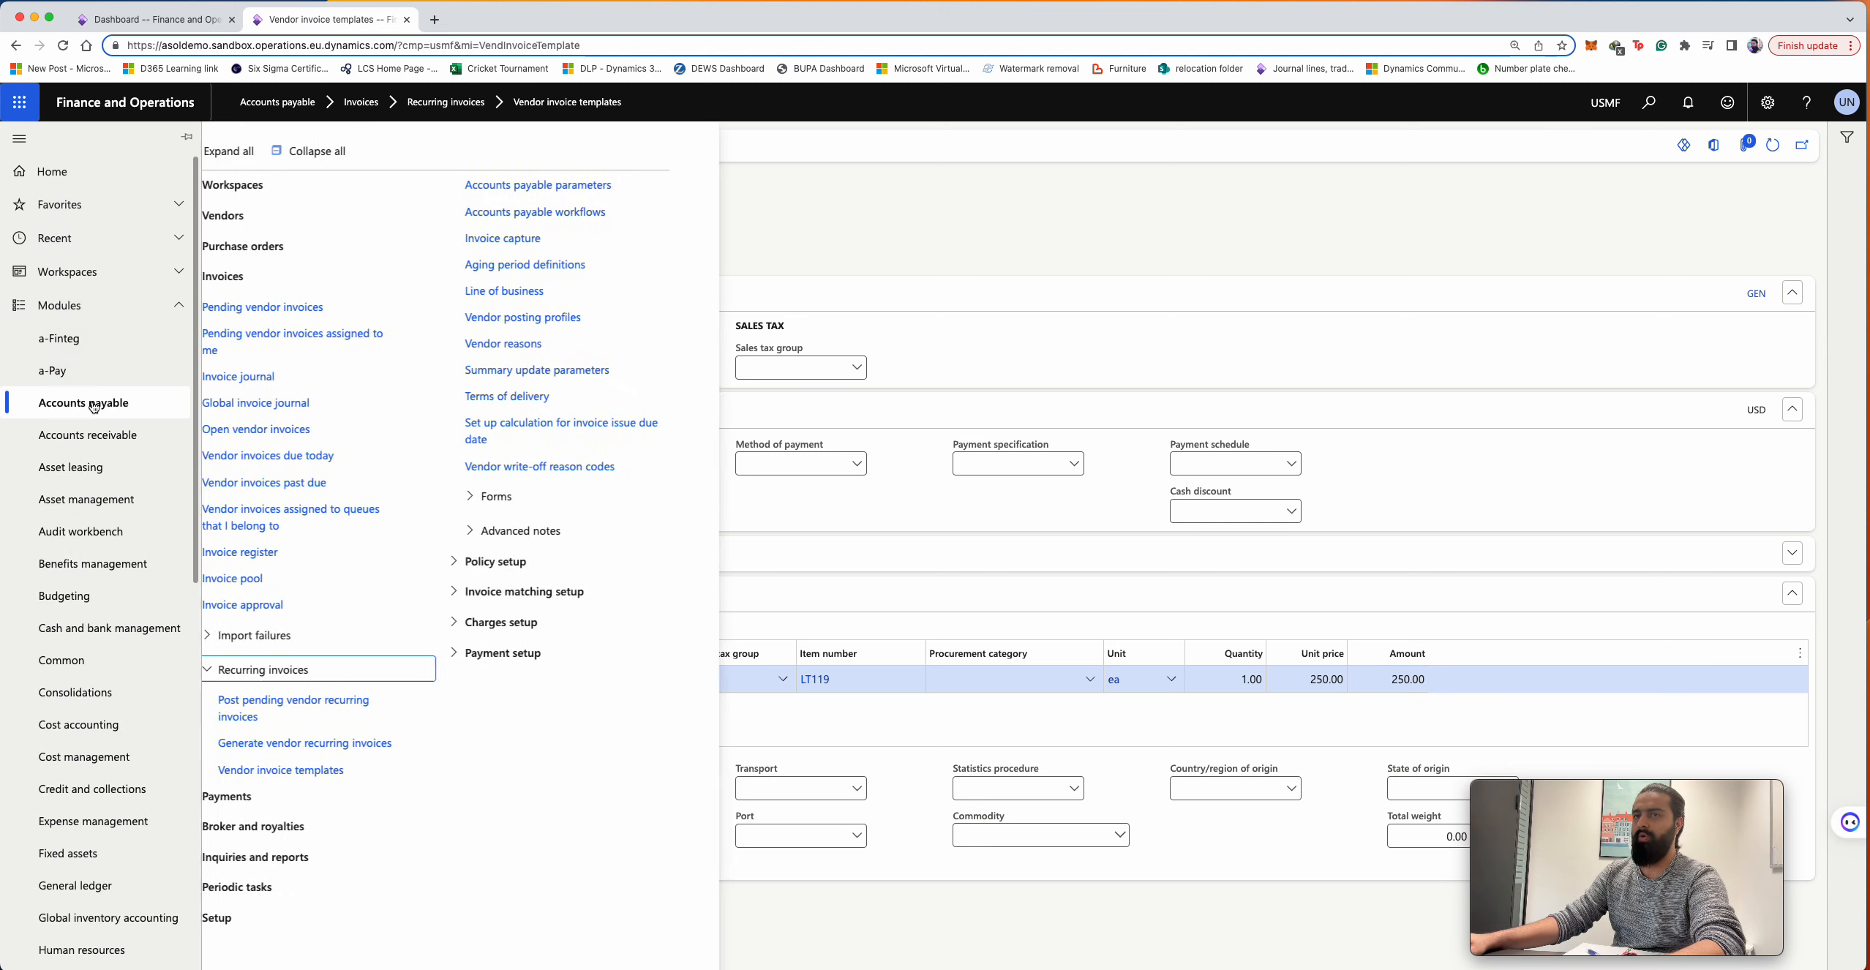
pyautogui.scroll(-3, 146, 432)
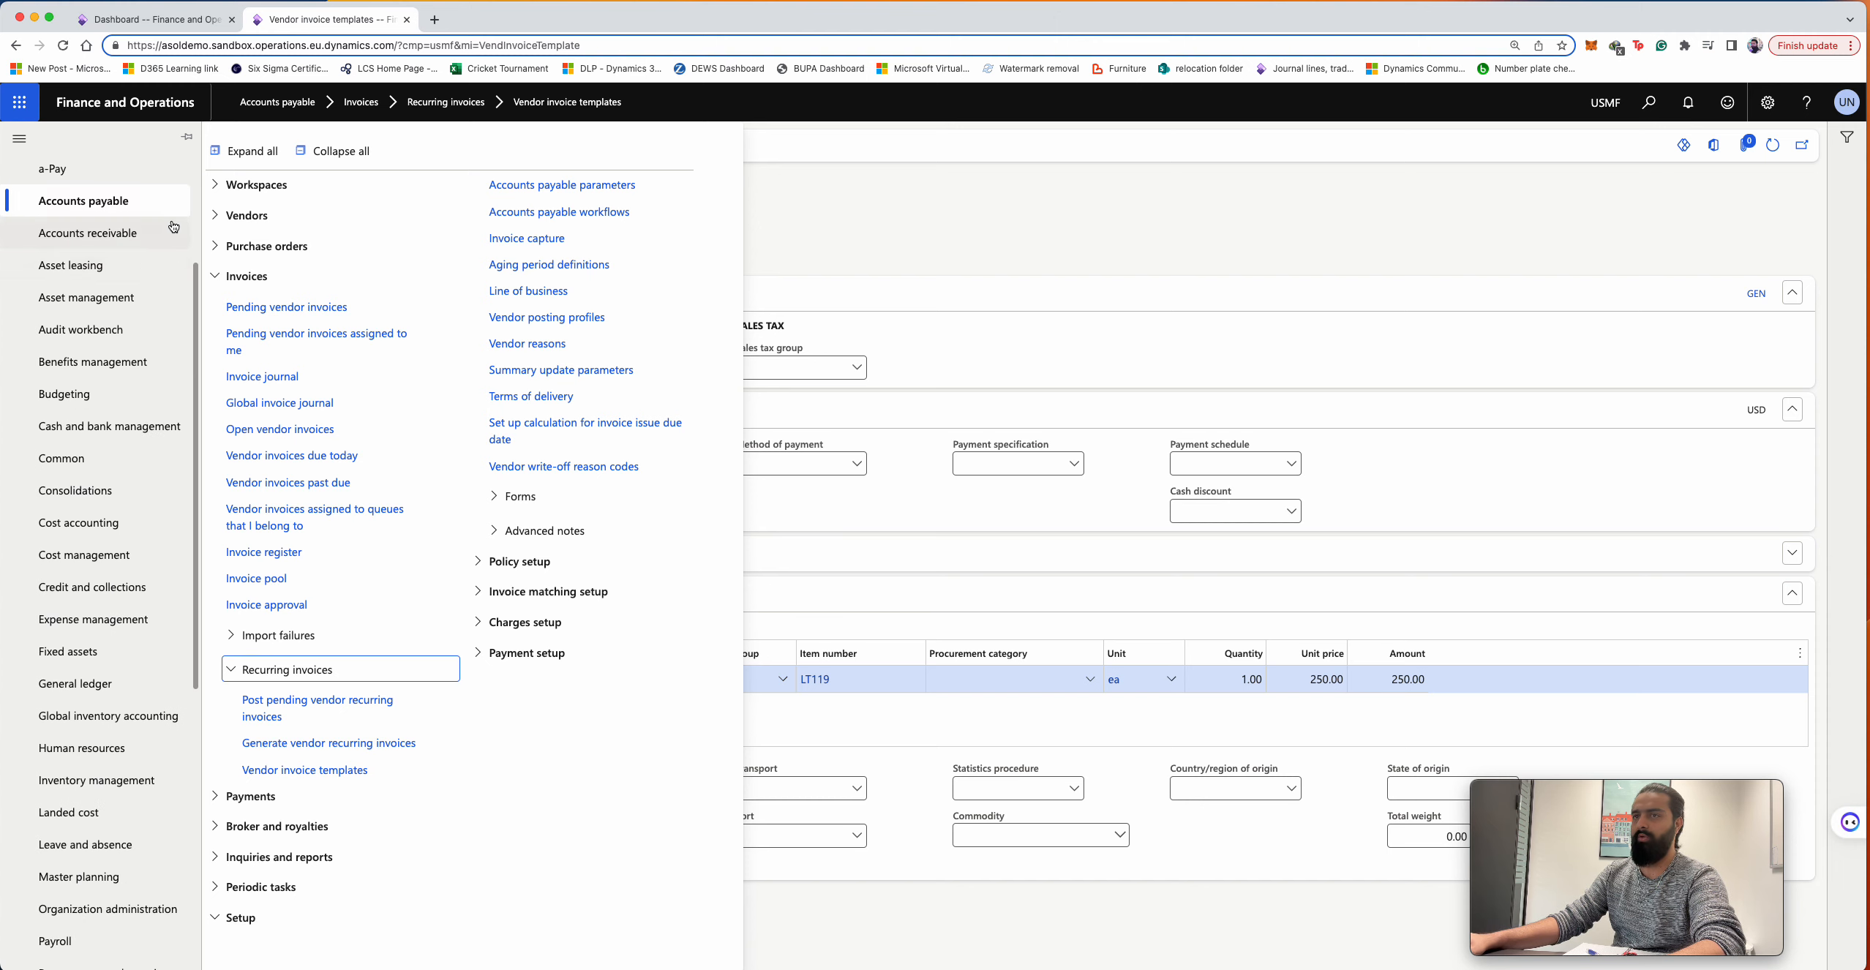
pyautogui.click(246, 215)
pyautogui.click(258, 246)
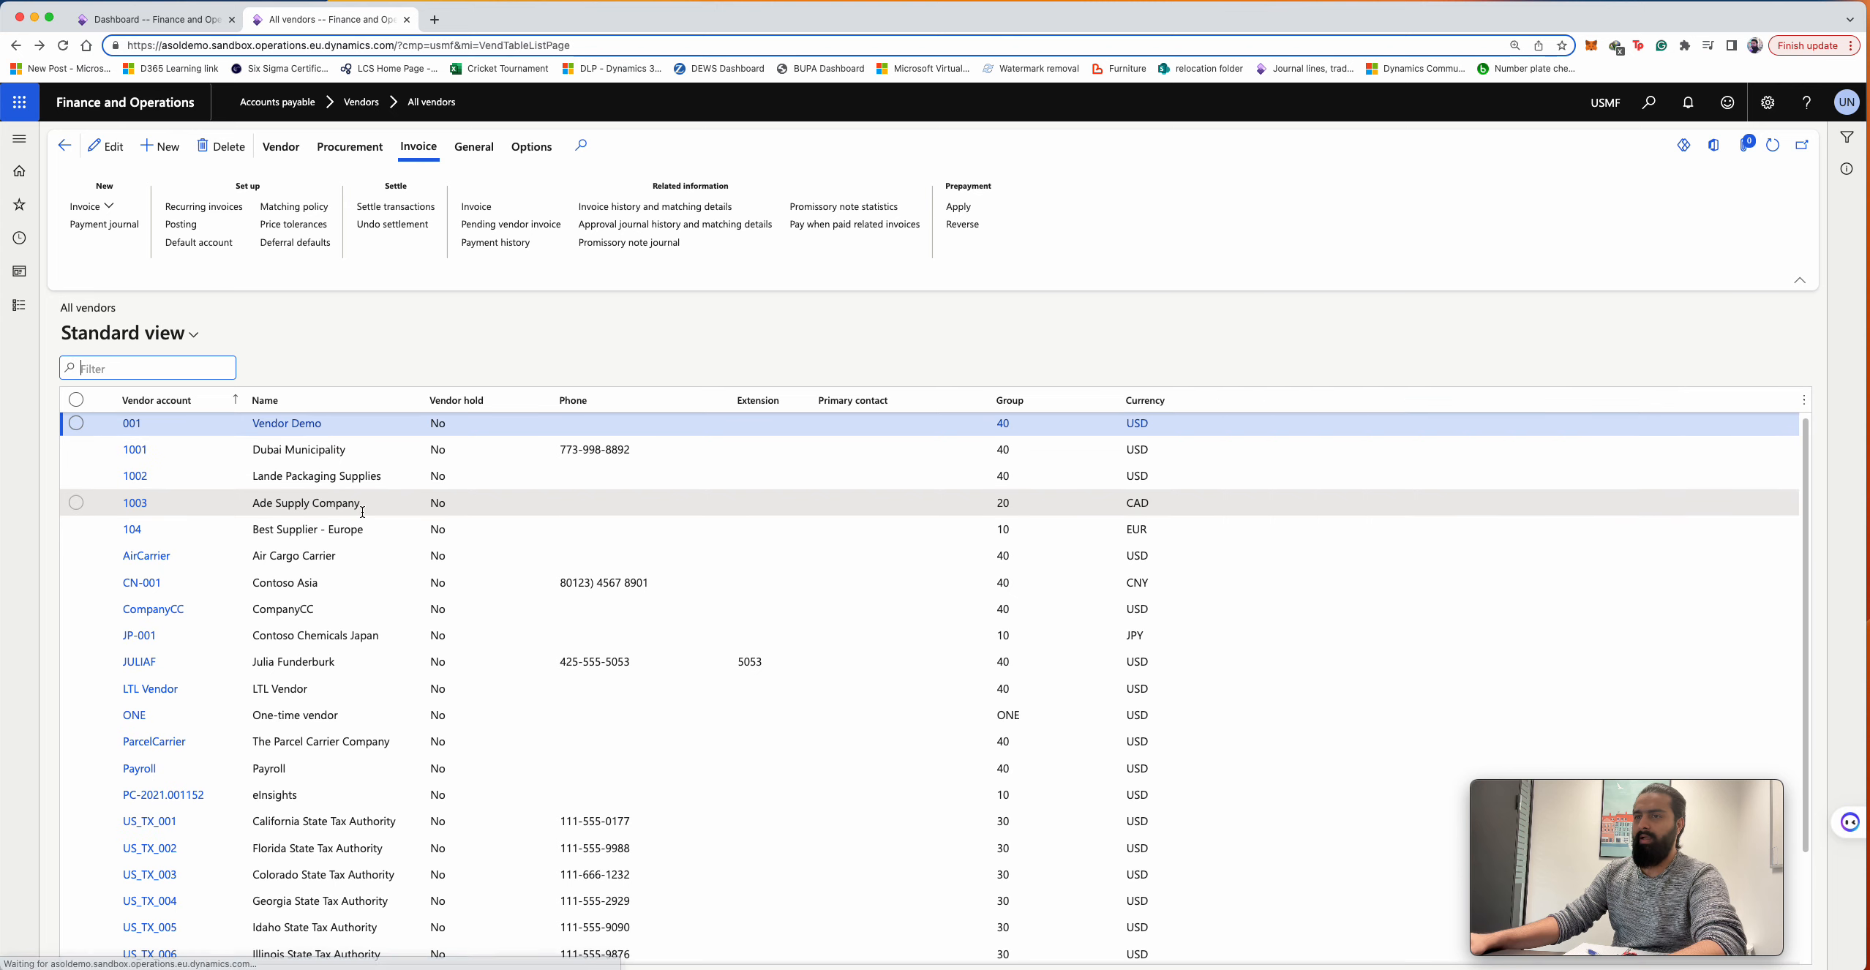
pyautogui.click(357, 562)
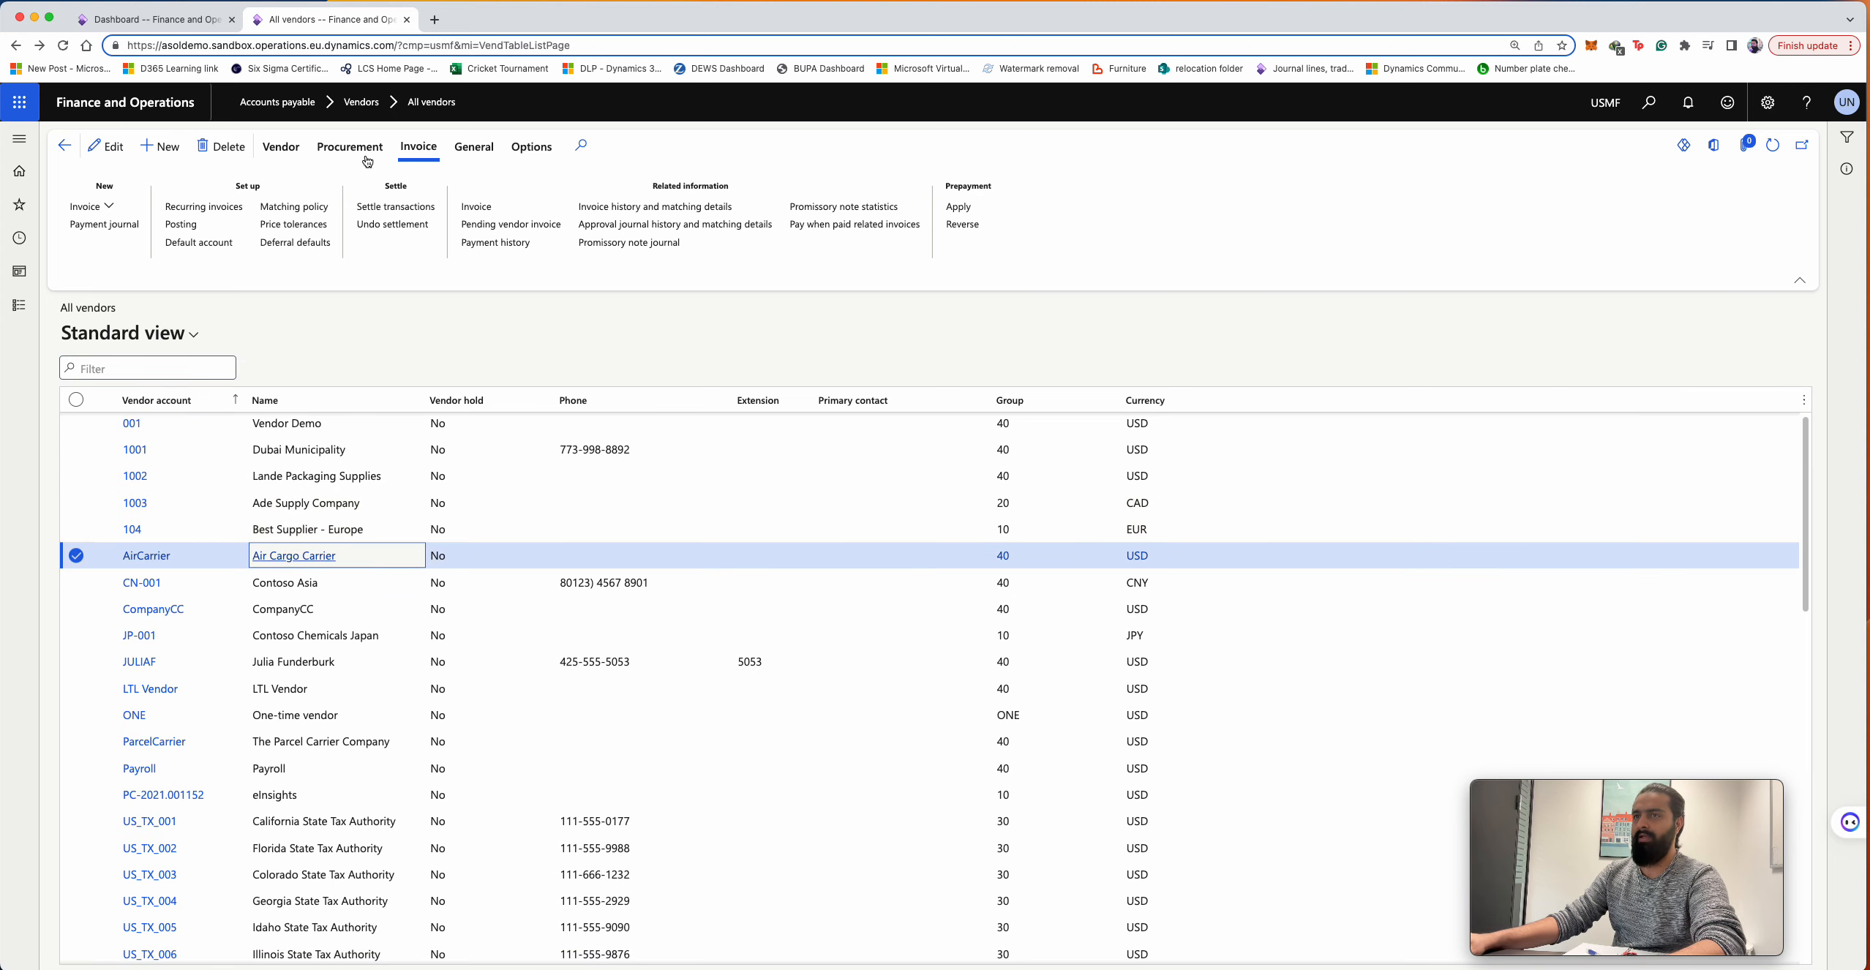
pyautogui.click(212, 211)
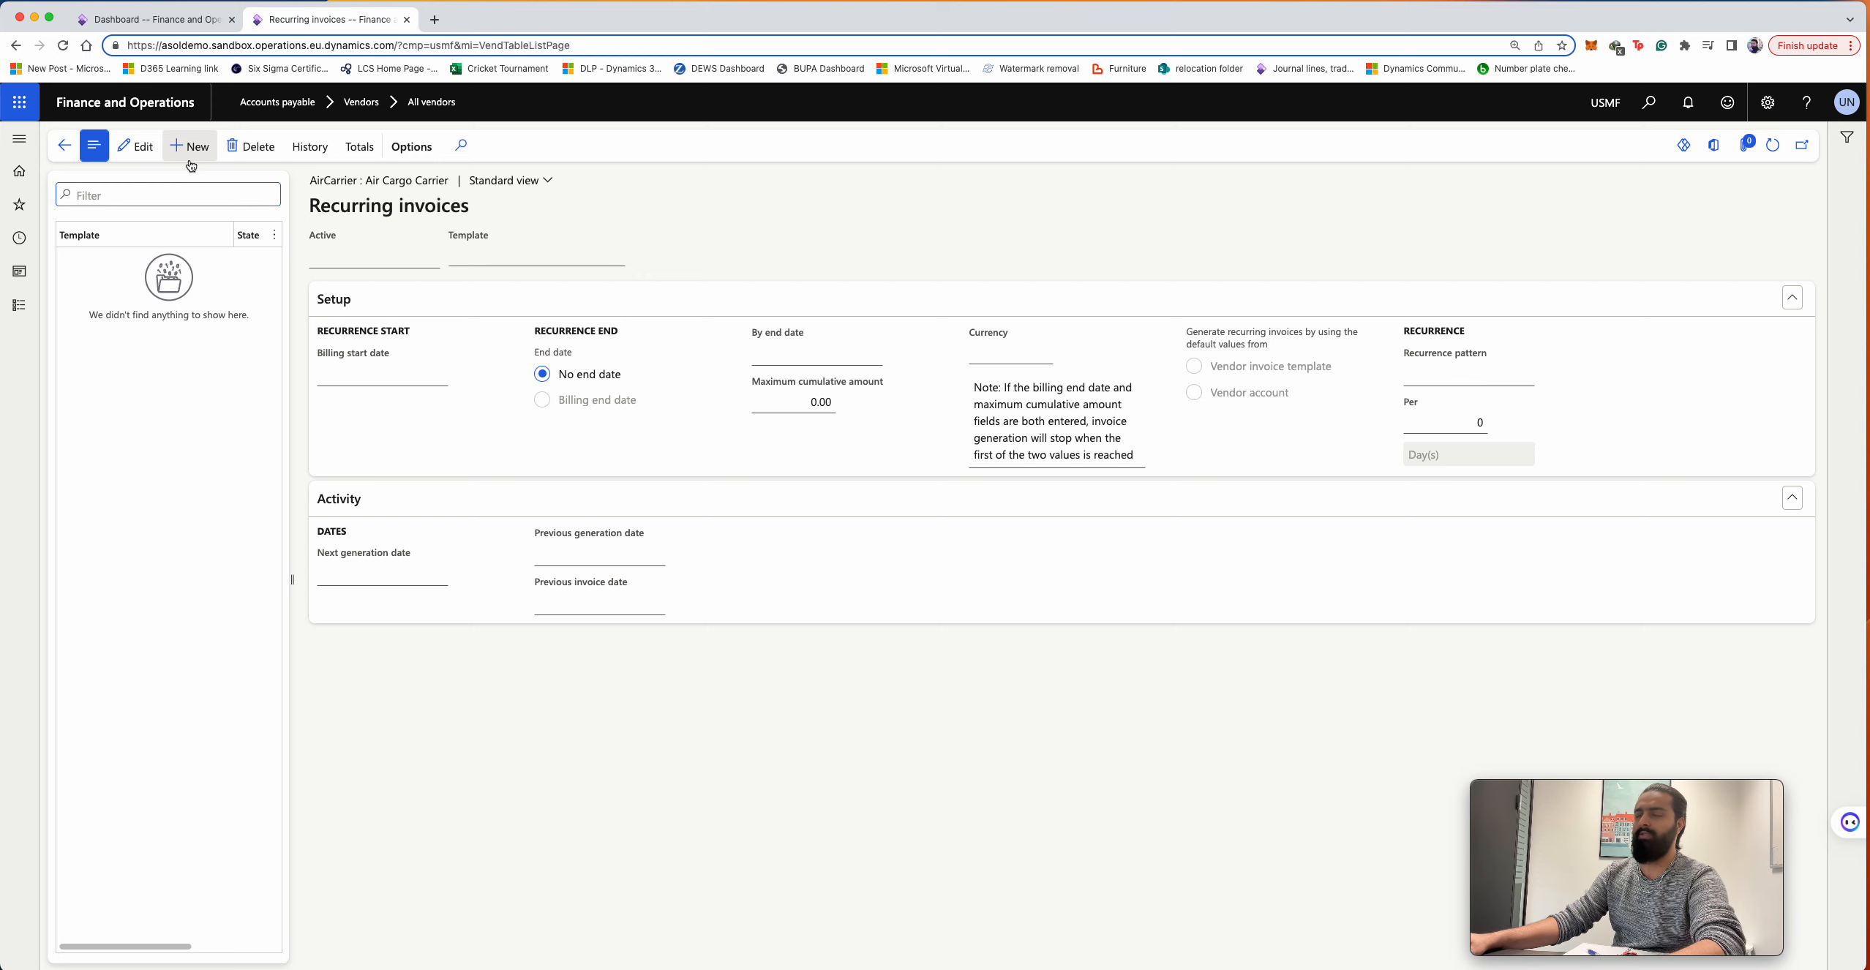
# - Create a new recurring invoice for the vendor using the Telecom template
pyautogui.click(190, 155)
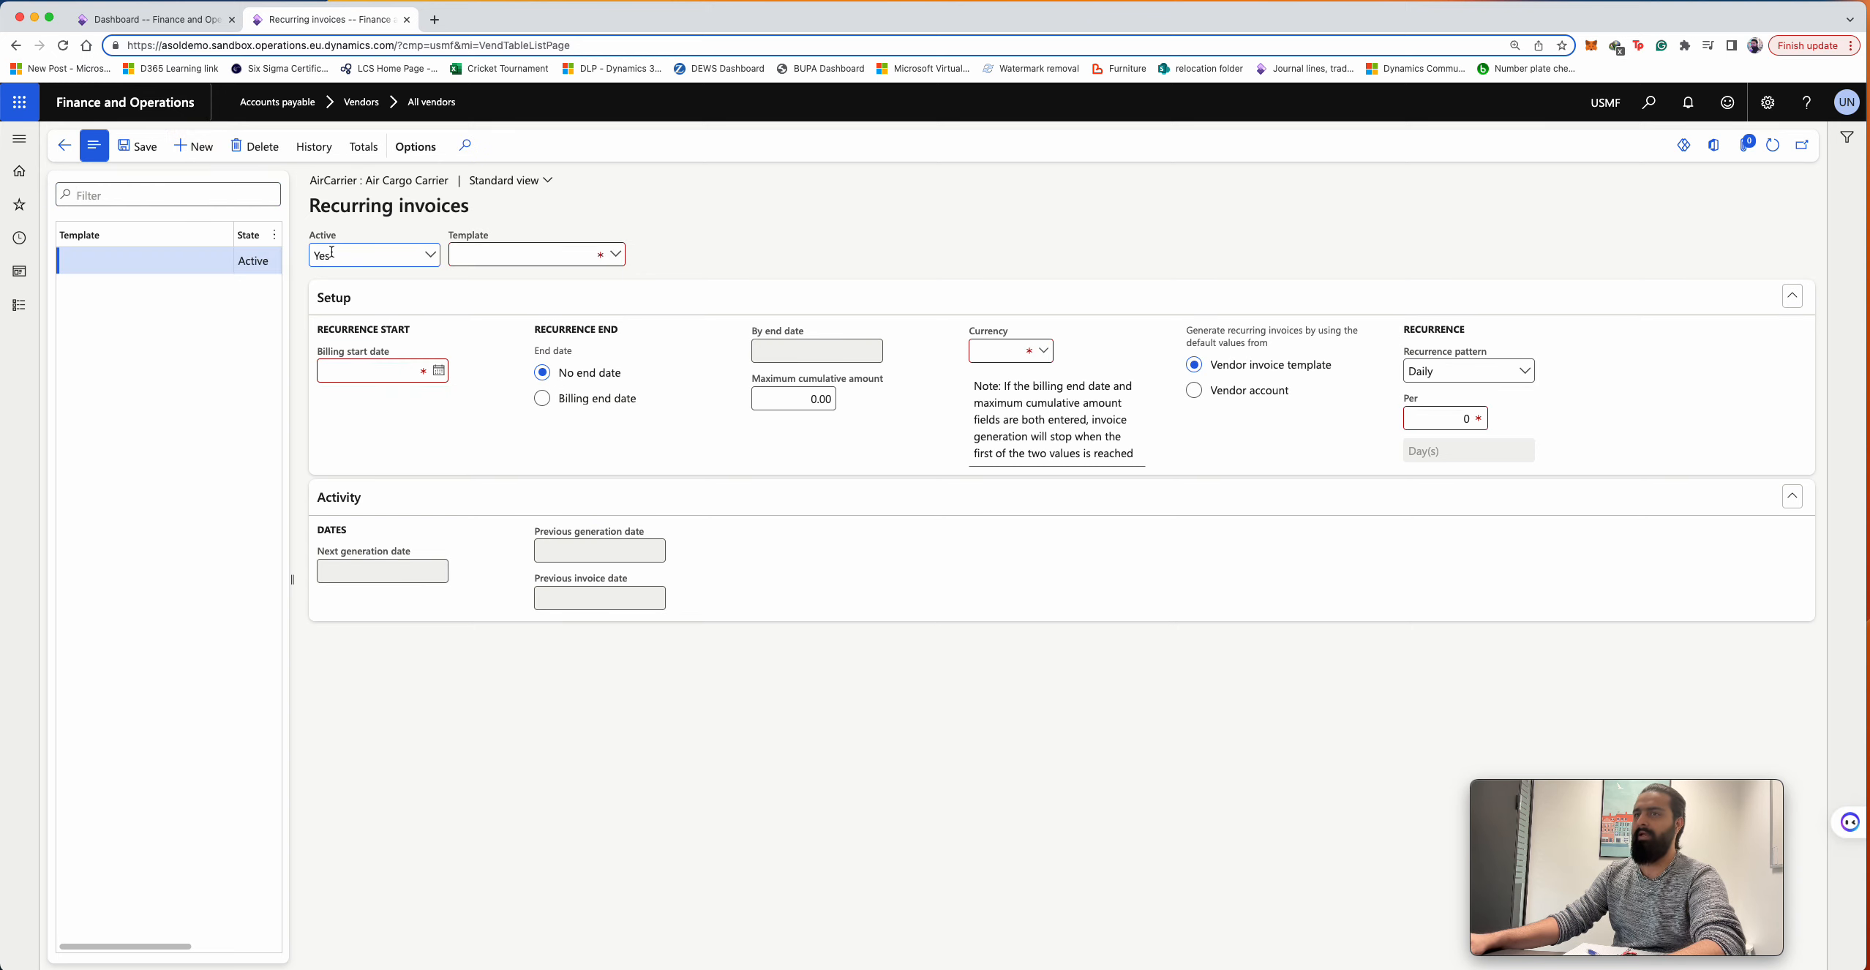
pyautogui.click(599, 255)
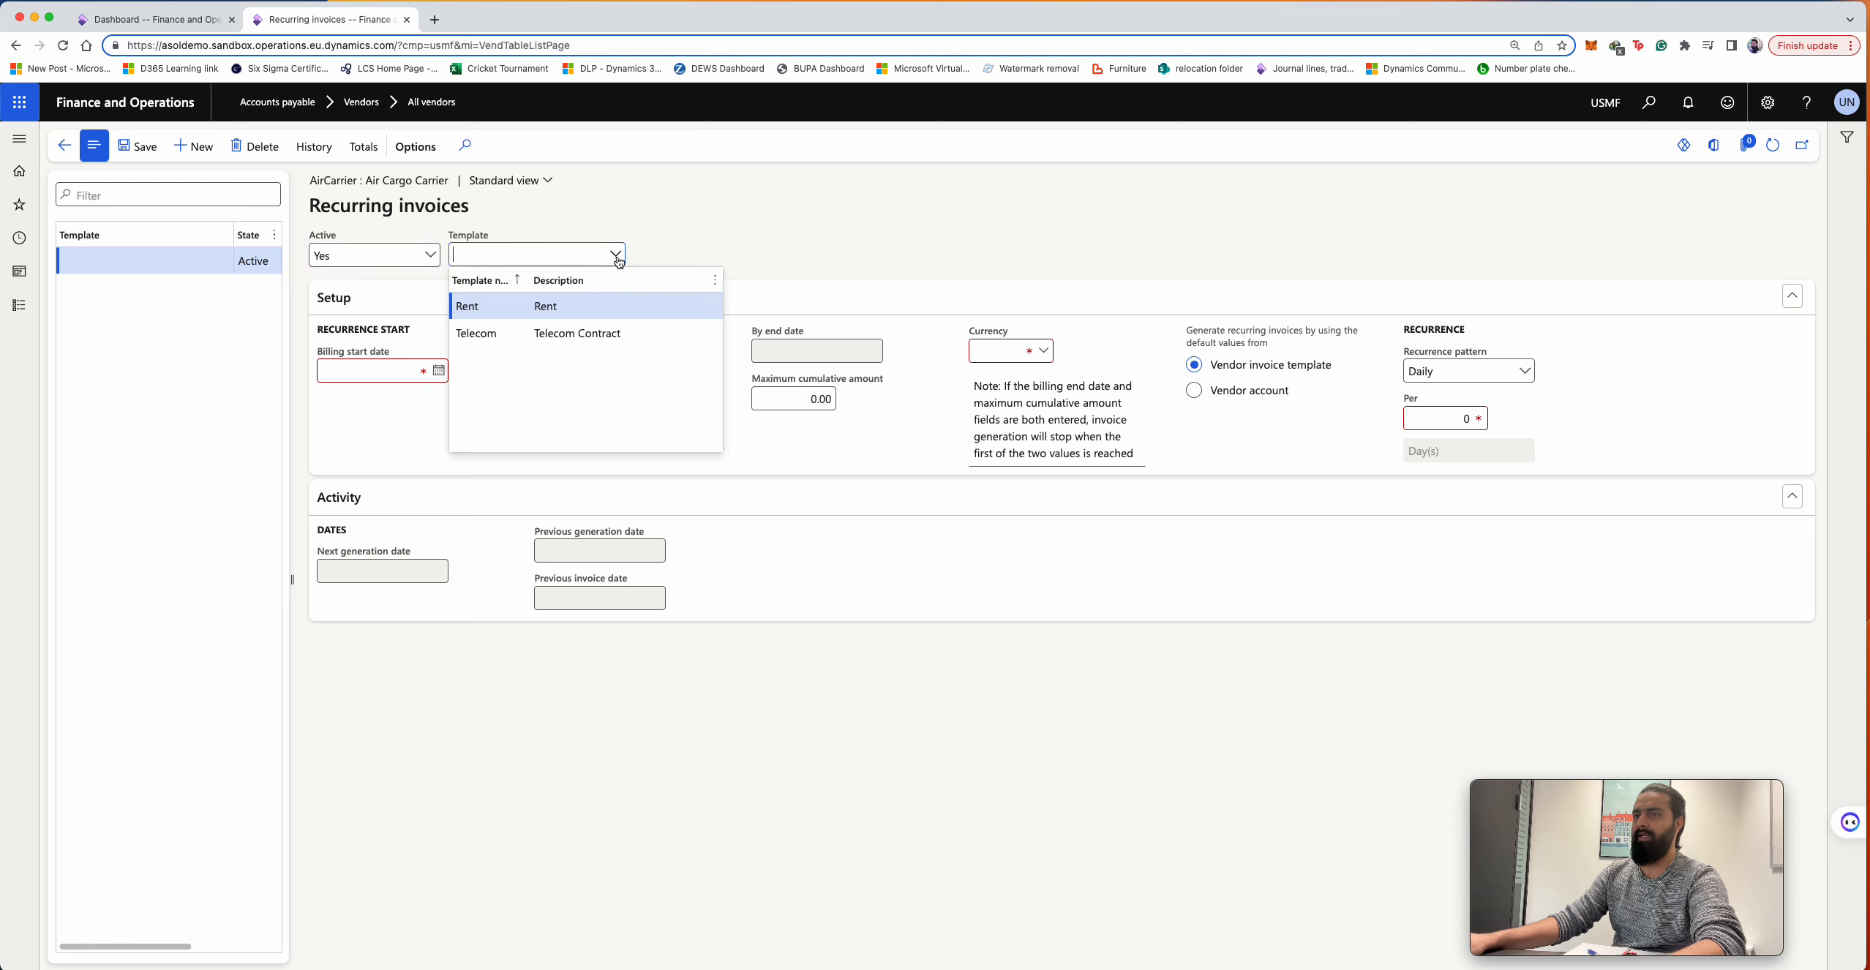
pyautogui.click(564, 335)
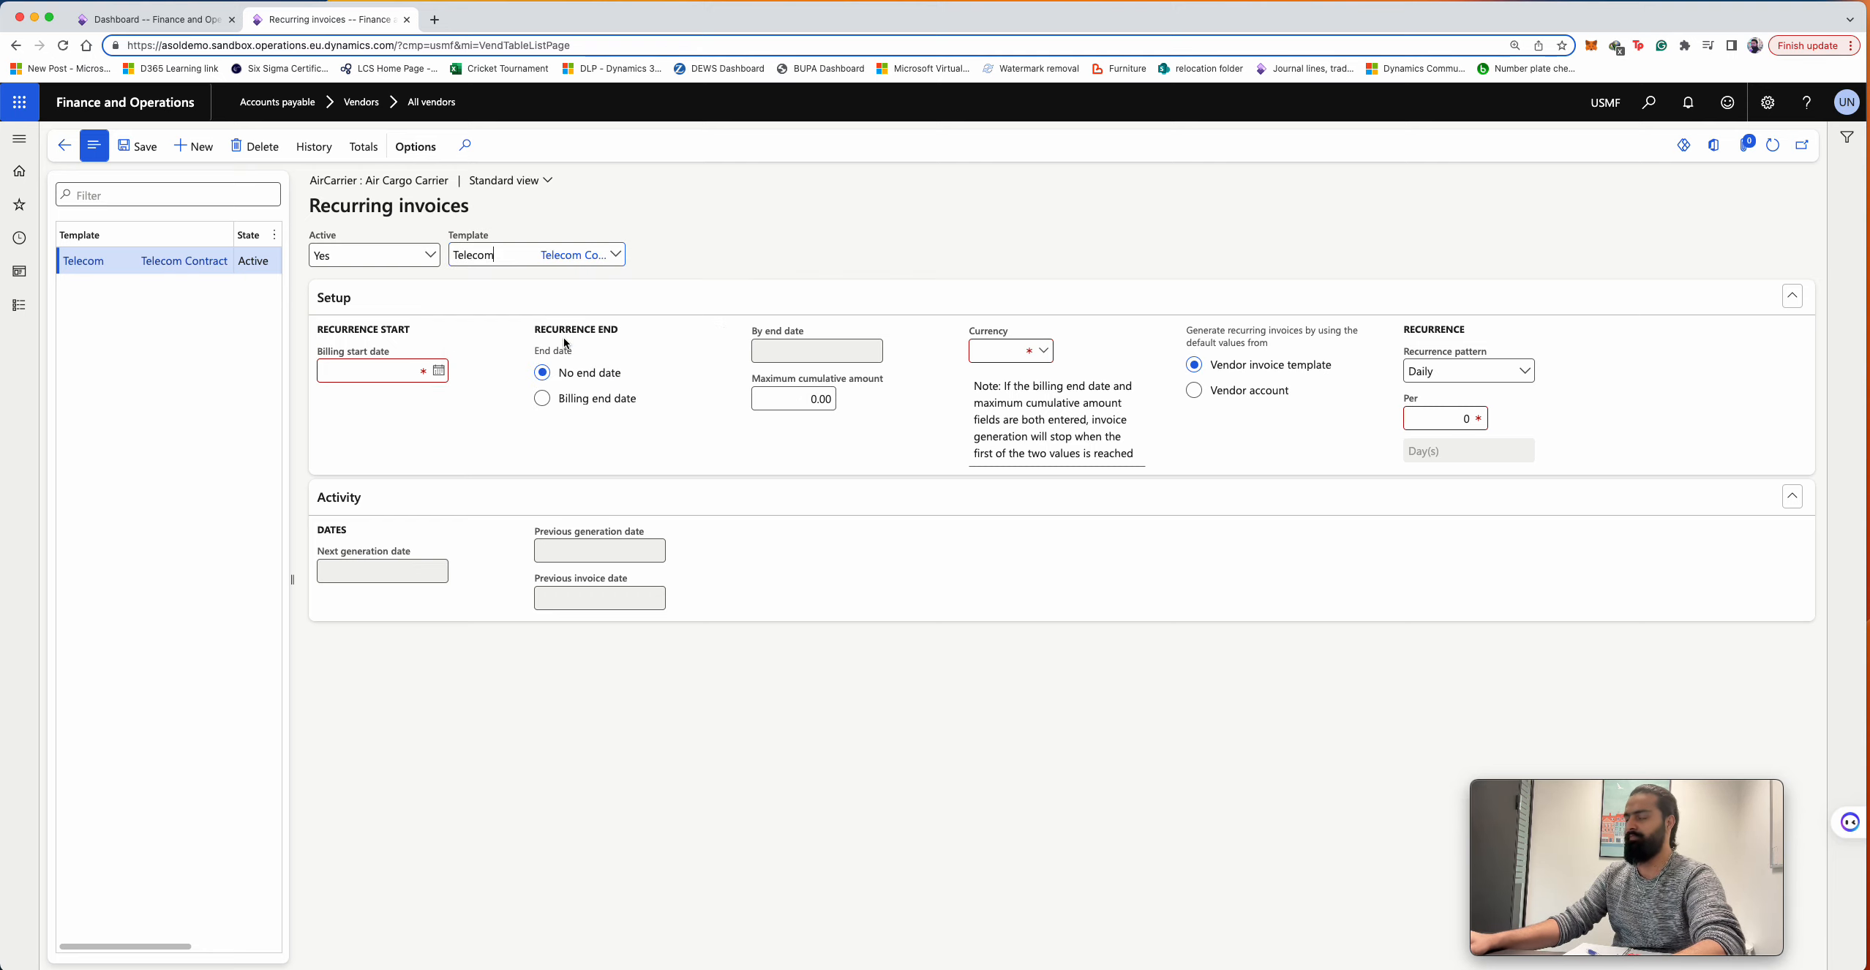
# - Set the billing start date to 1/1/2024 and, after trying the billing end date option, set the recurrence back to No end date
pyautogui.click(439, 370)
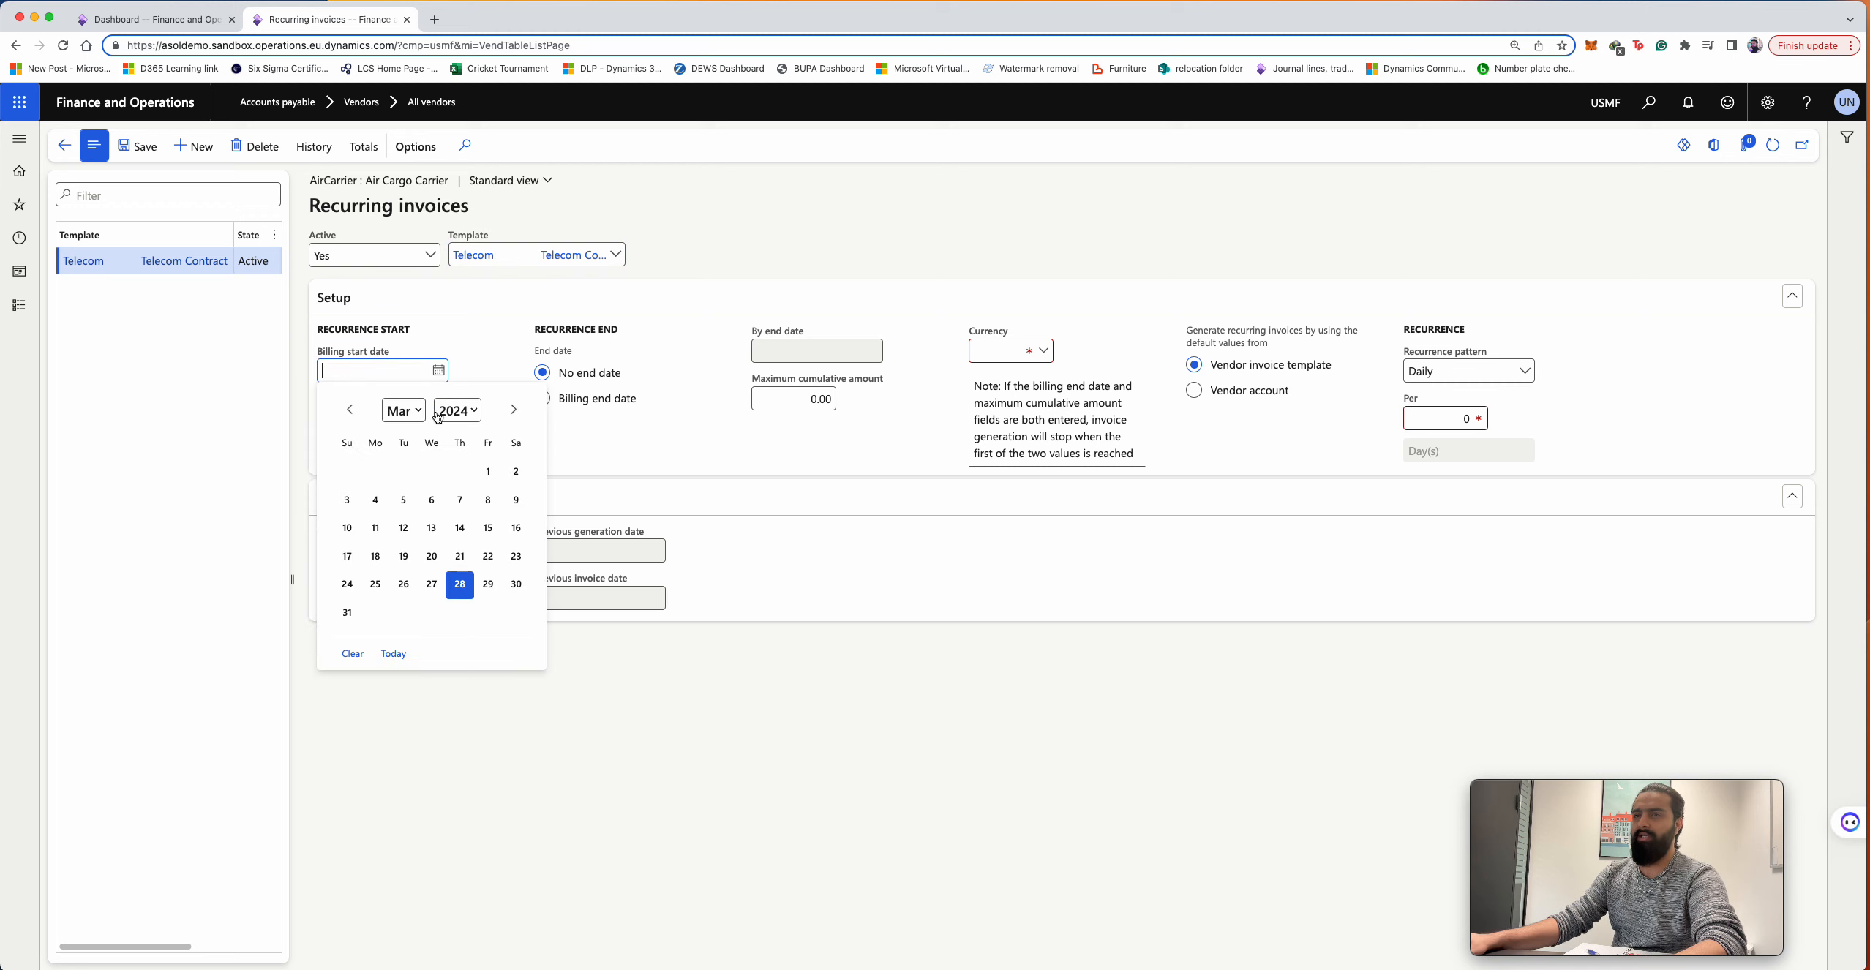
pyautogui.click(349, 412)
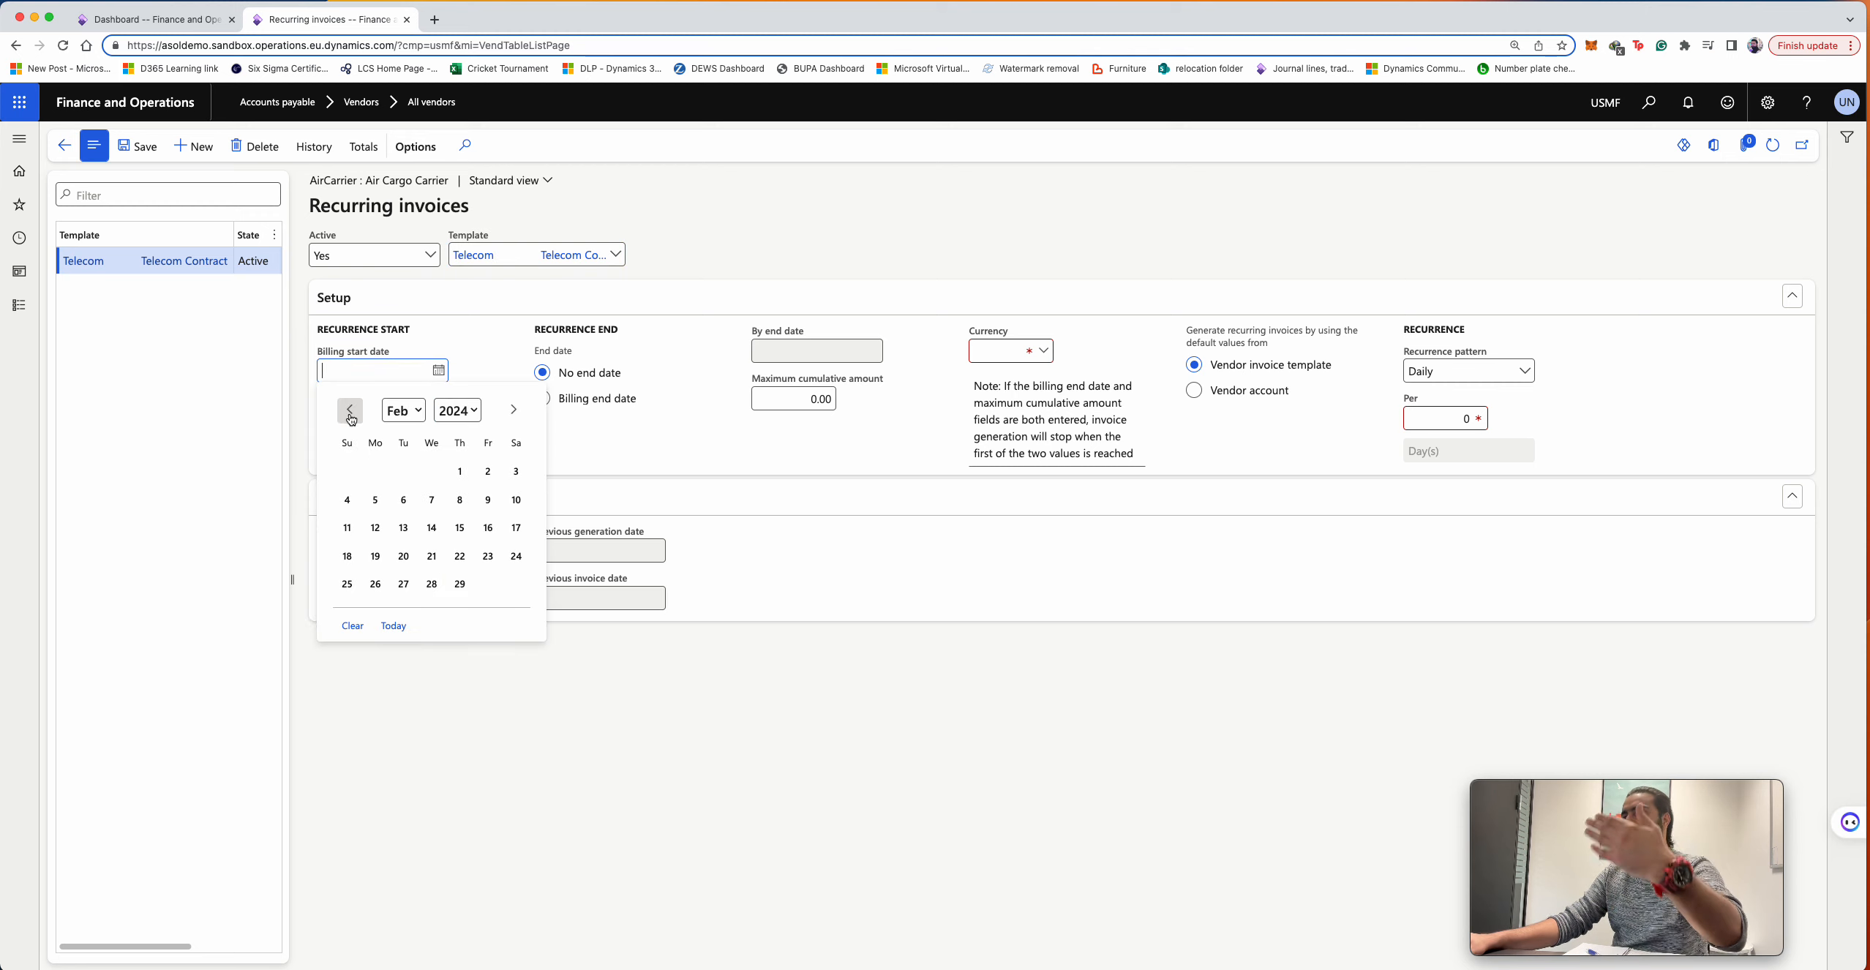
pyautogui.click(350, 412)
pyautogui.click(375, 472)
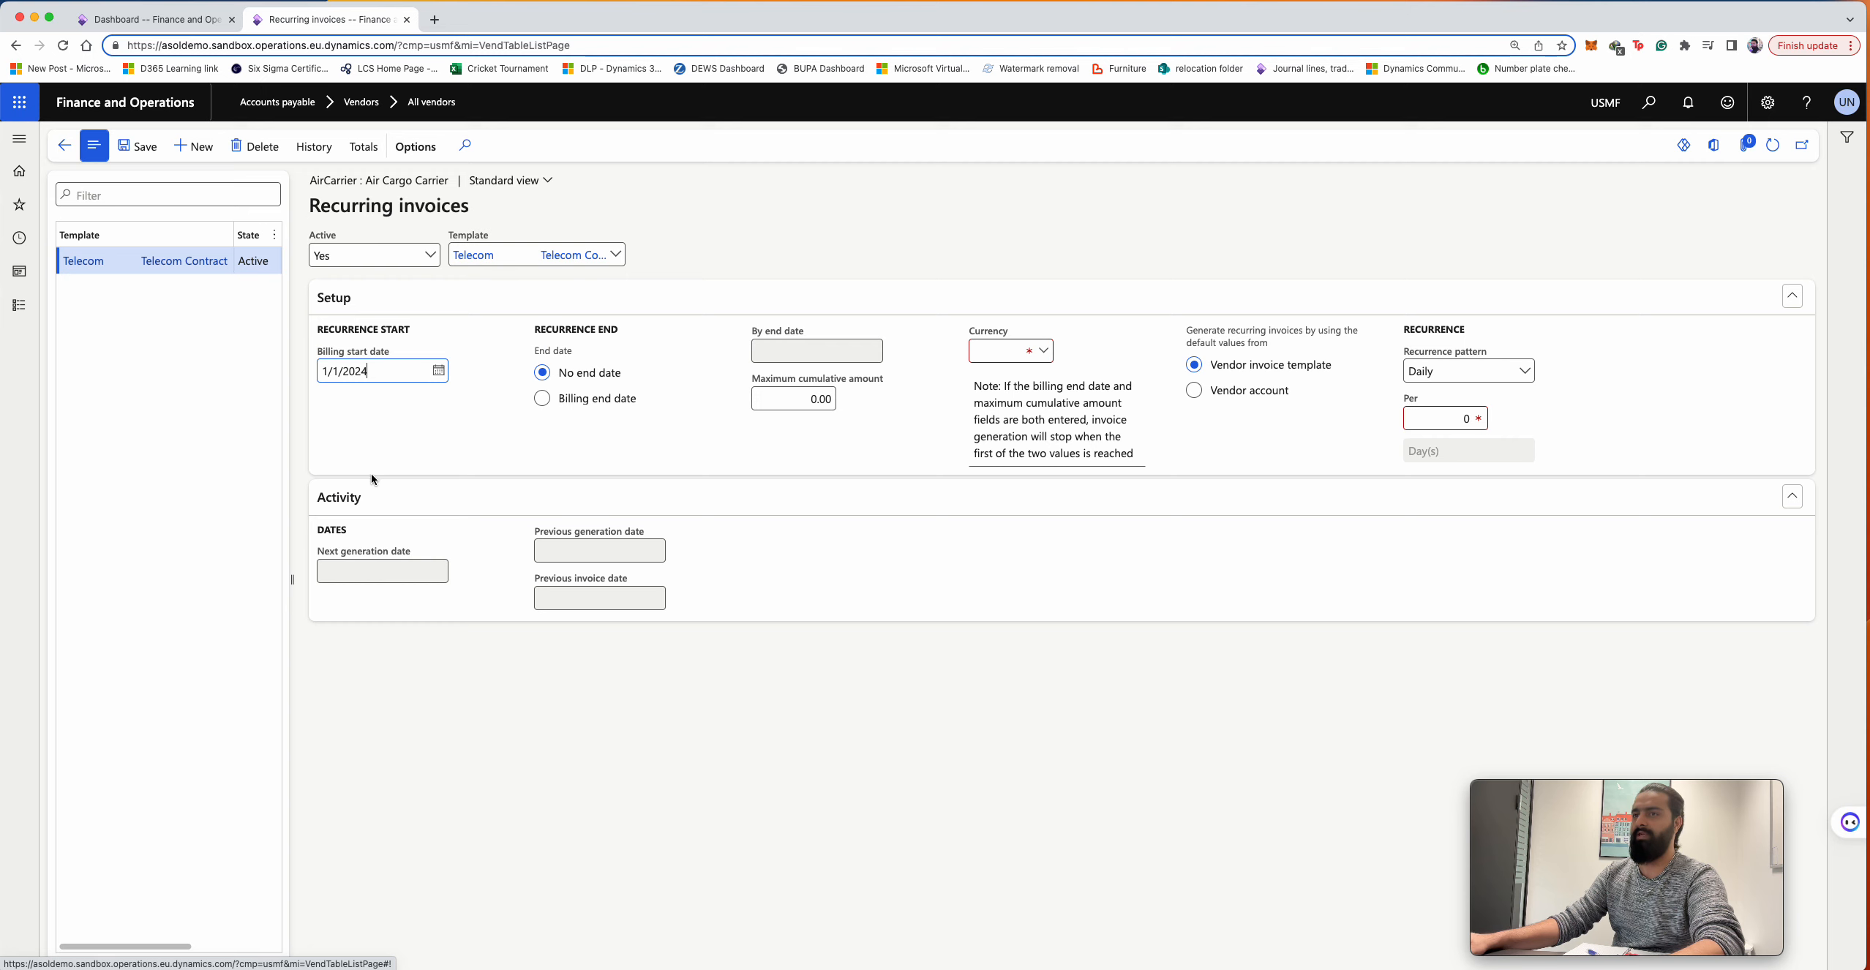
pyautogui.click(614, 407)
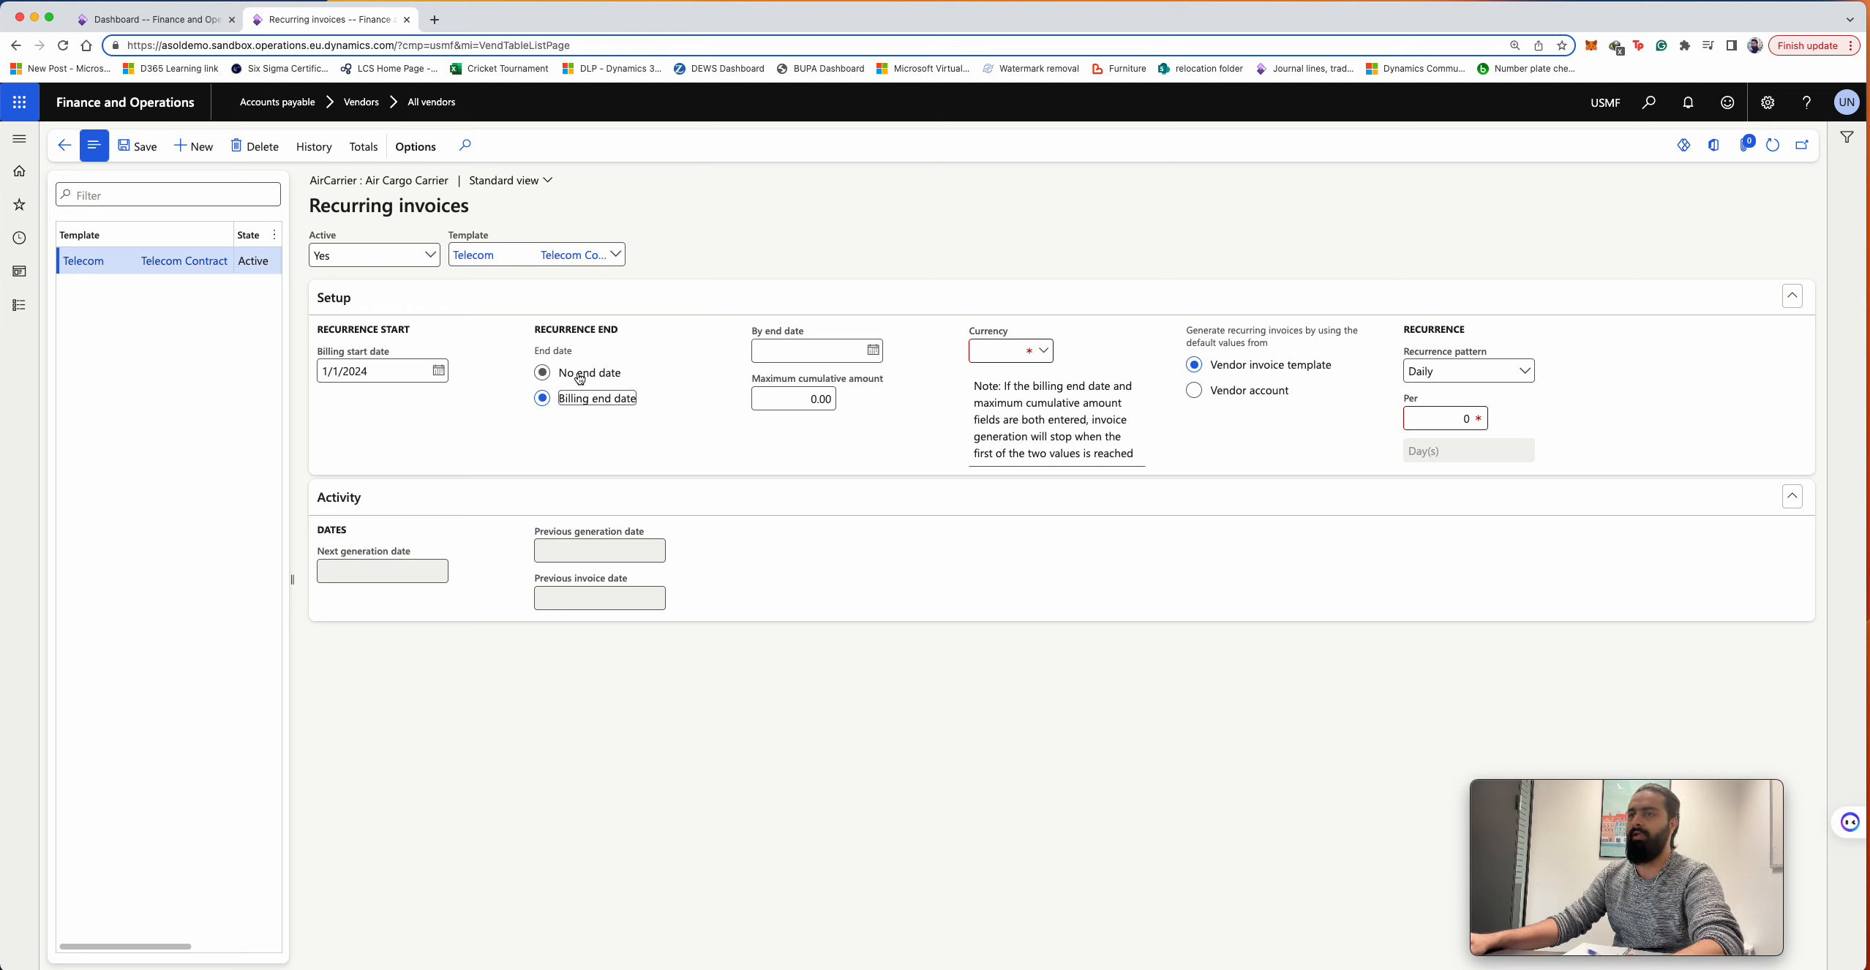
pyautogui.click(581, 378)
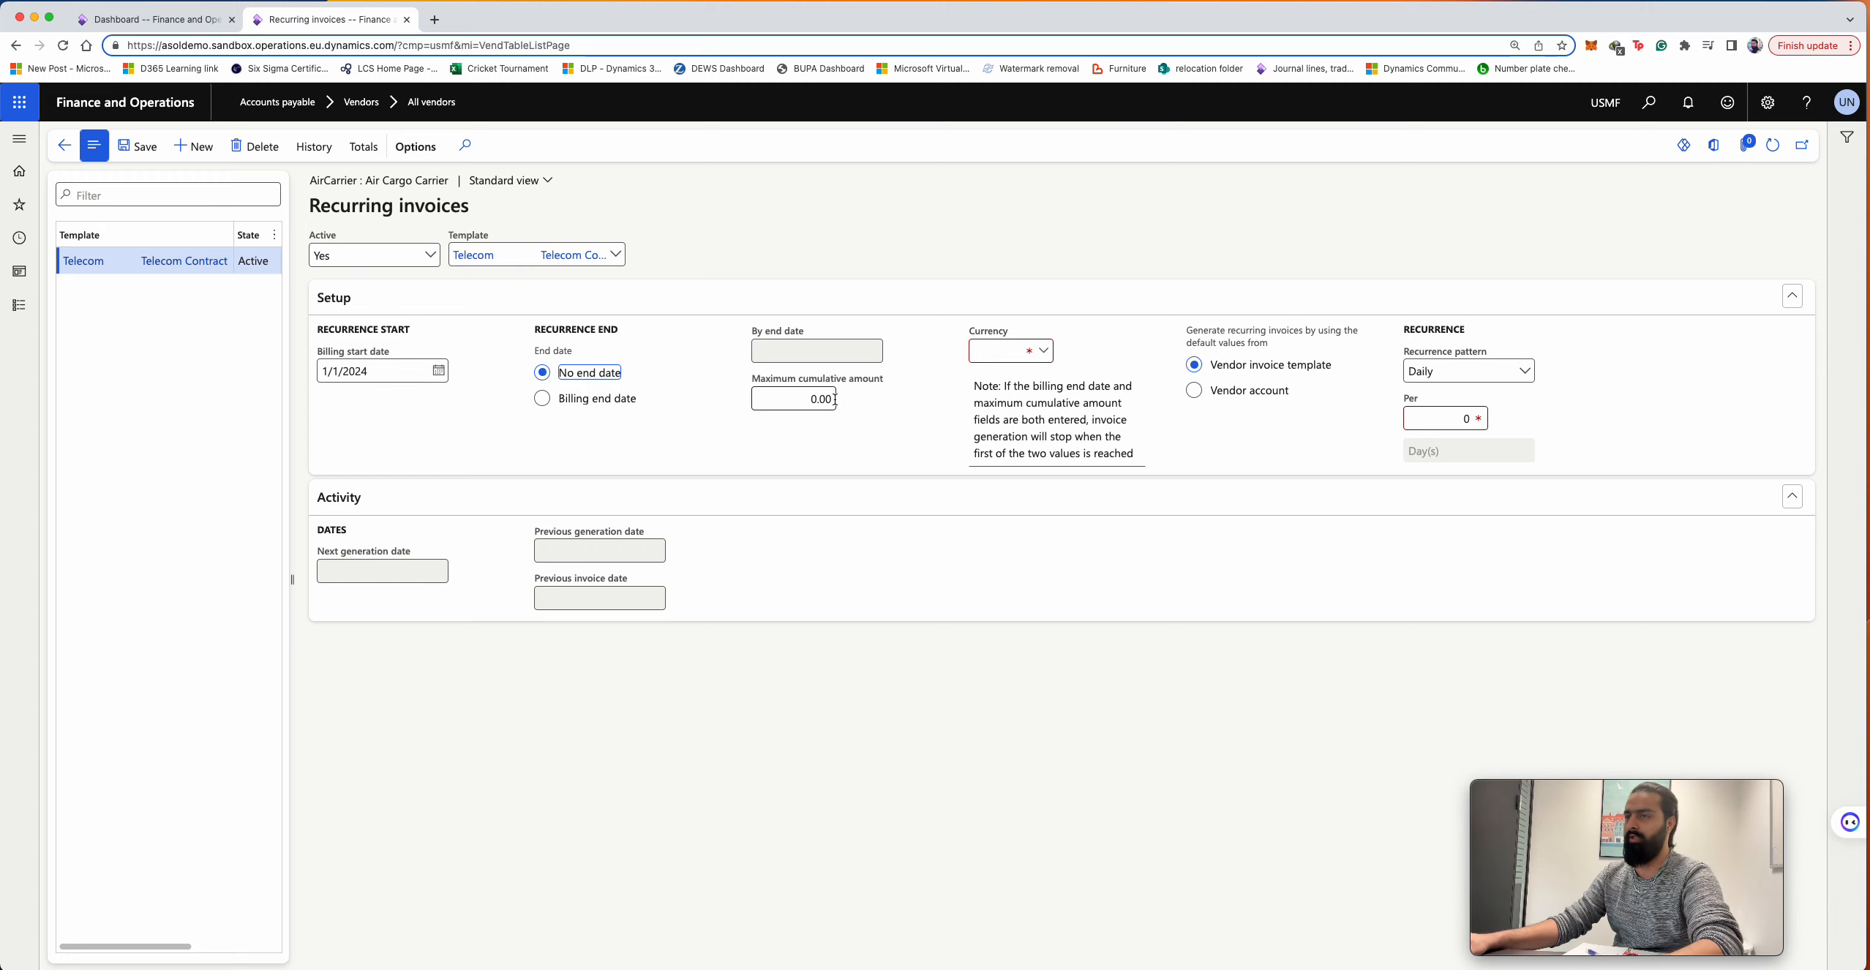
pyautogui.moveTo(832, 399)
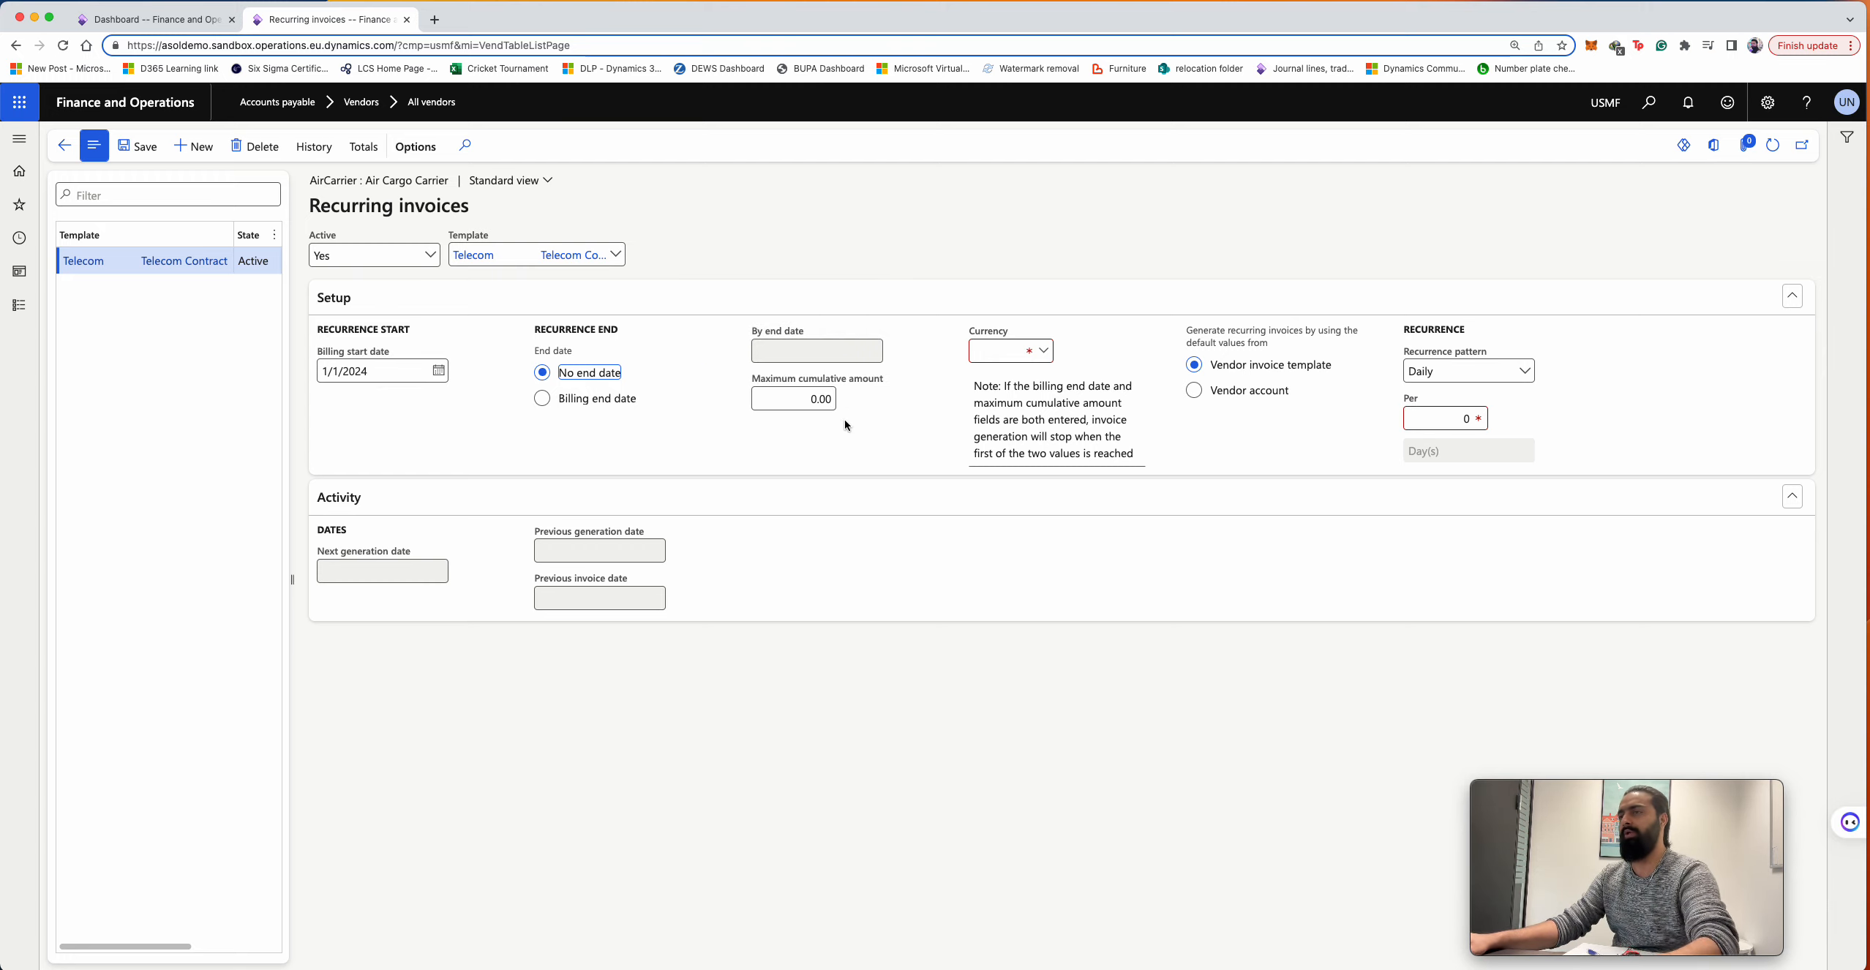
# - Set the currency of the vendor's Telecom recurring invoice to USD
pyautogui.click(999, 351)
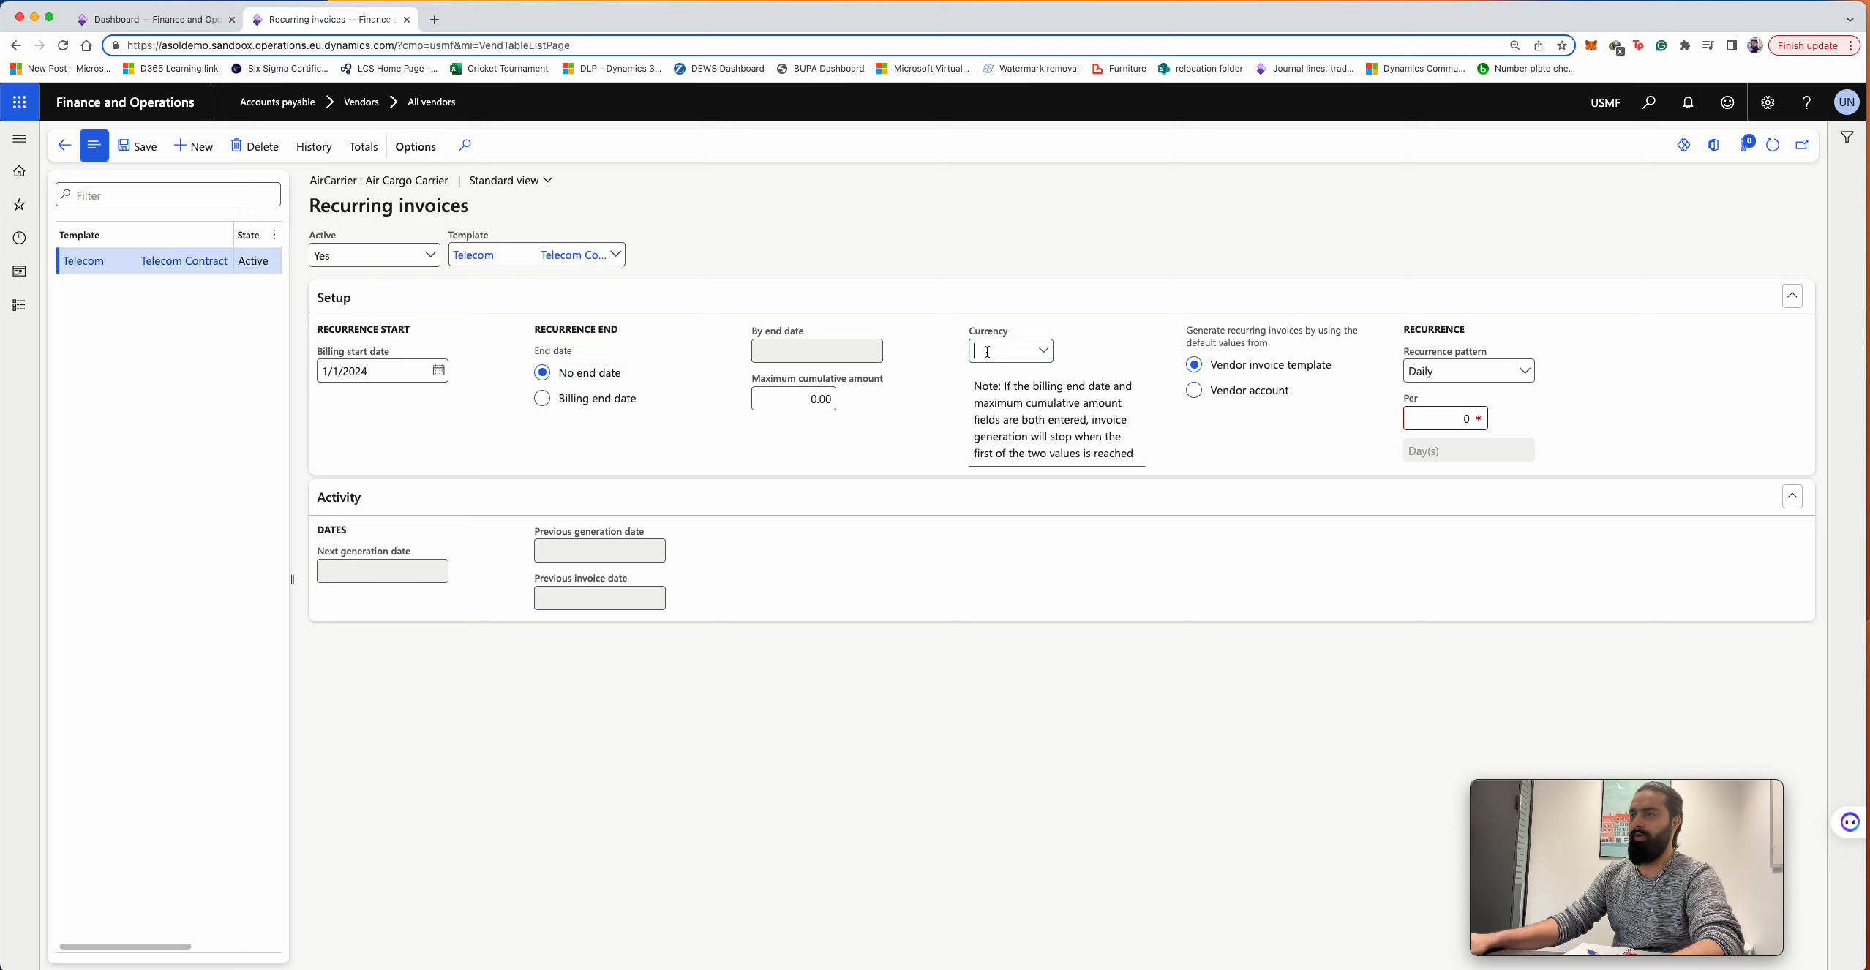
pyautogui.write('usd')
pyautogui.press('Tab')
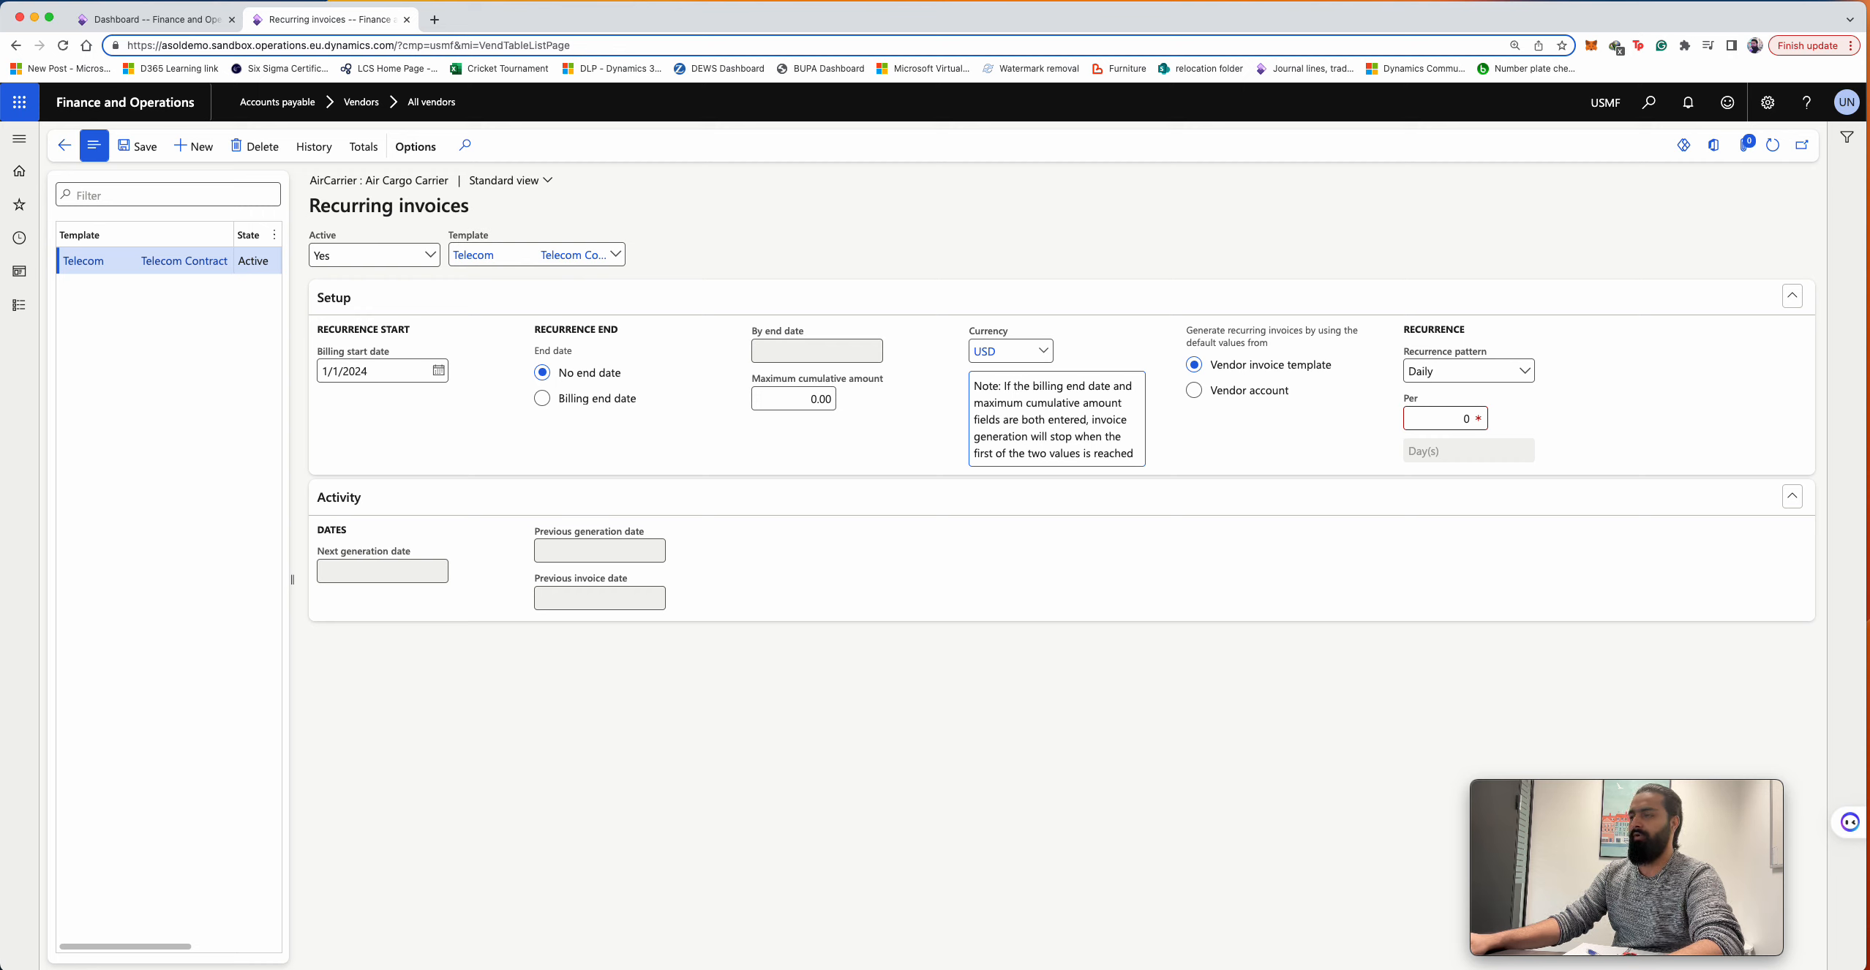
# - Try recurrence intervals of 15 days and 5 days with the daily pattern
pyautogui.click(1479, 422)
pyautogui.write('15')
pyautogui.press('Tab')
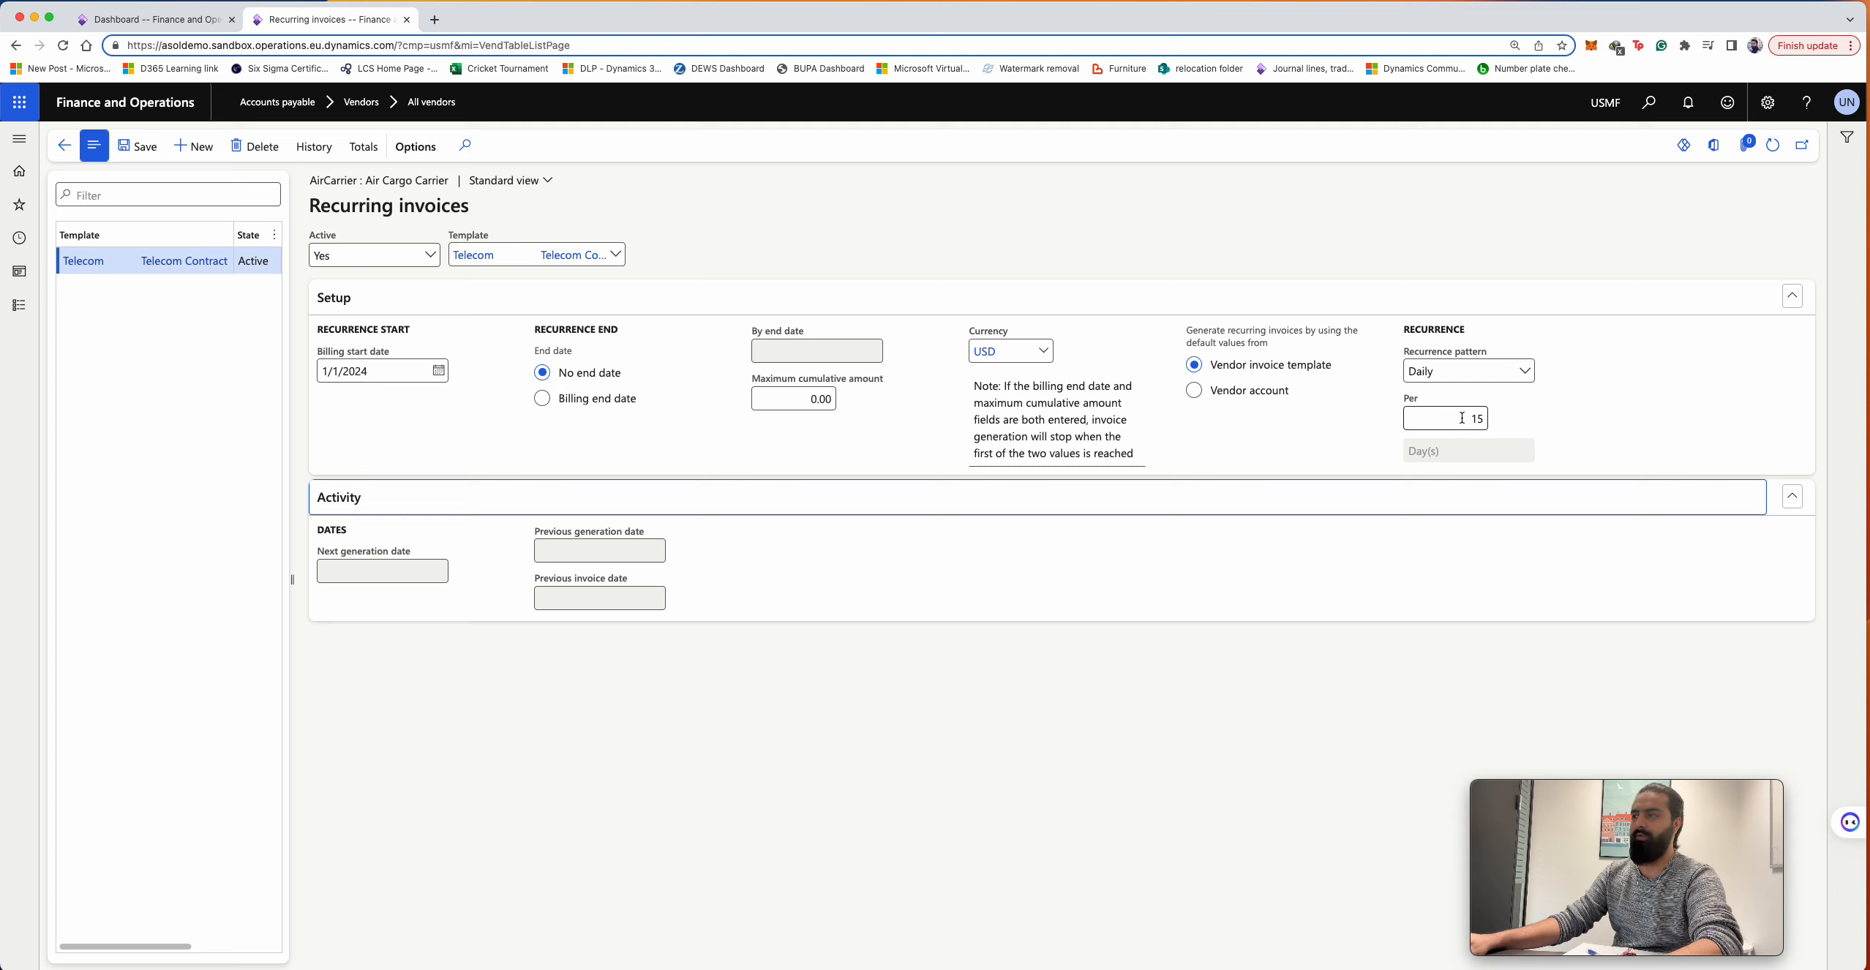
pyautogui.click(1485, 419)
pyautogui.write('5')
pyautogui.press('Tab')
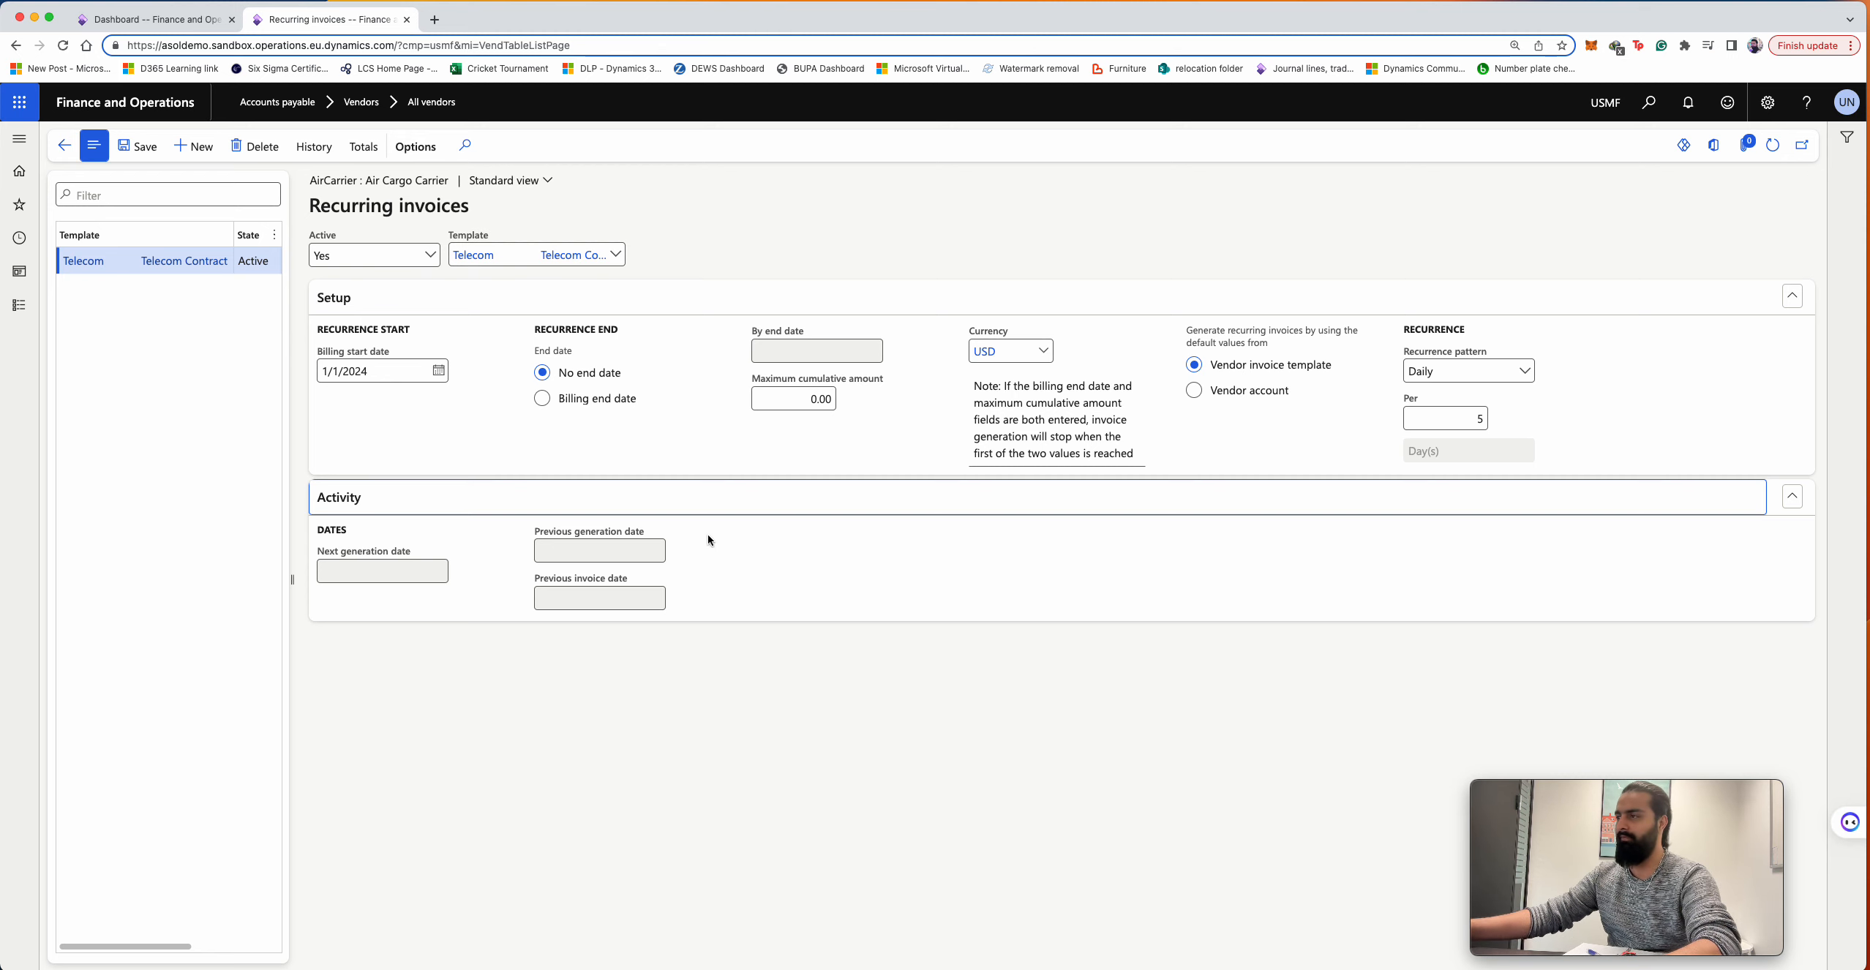
# - Set the recurrence pattern to Monthly with an interval of 1 month and save the recurring invoice
pyautogui.click(1522, 371)
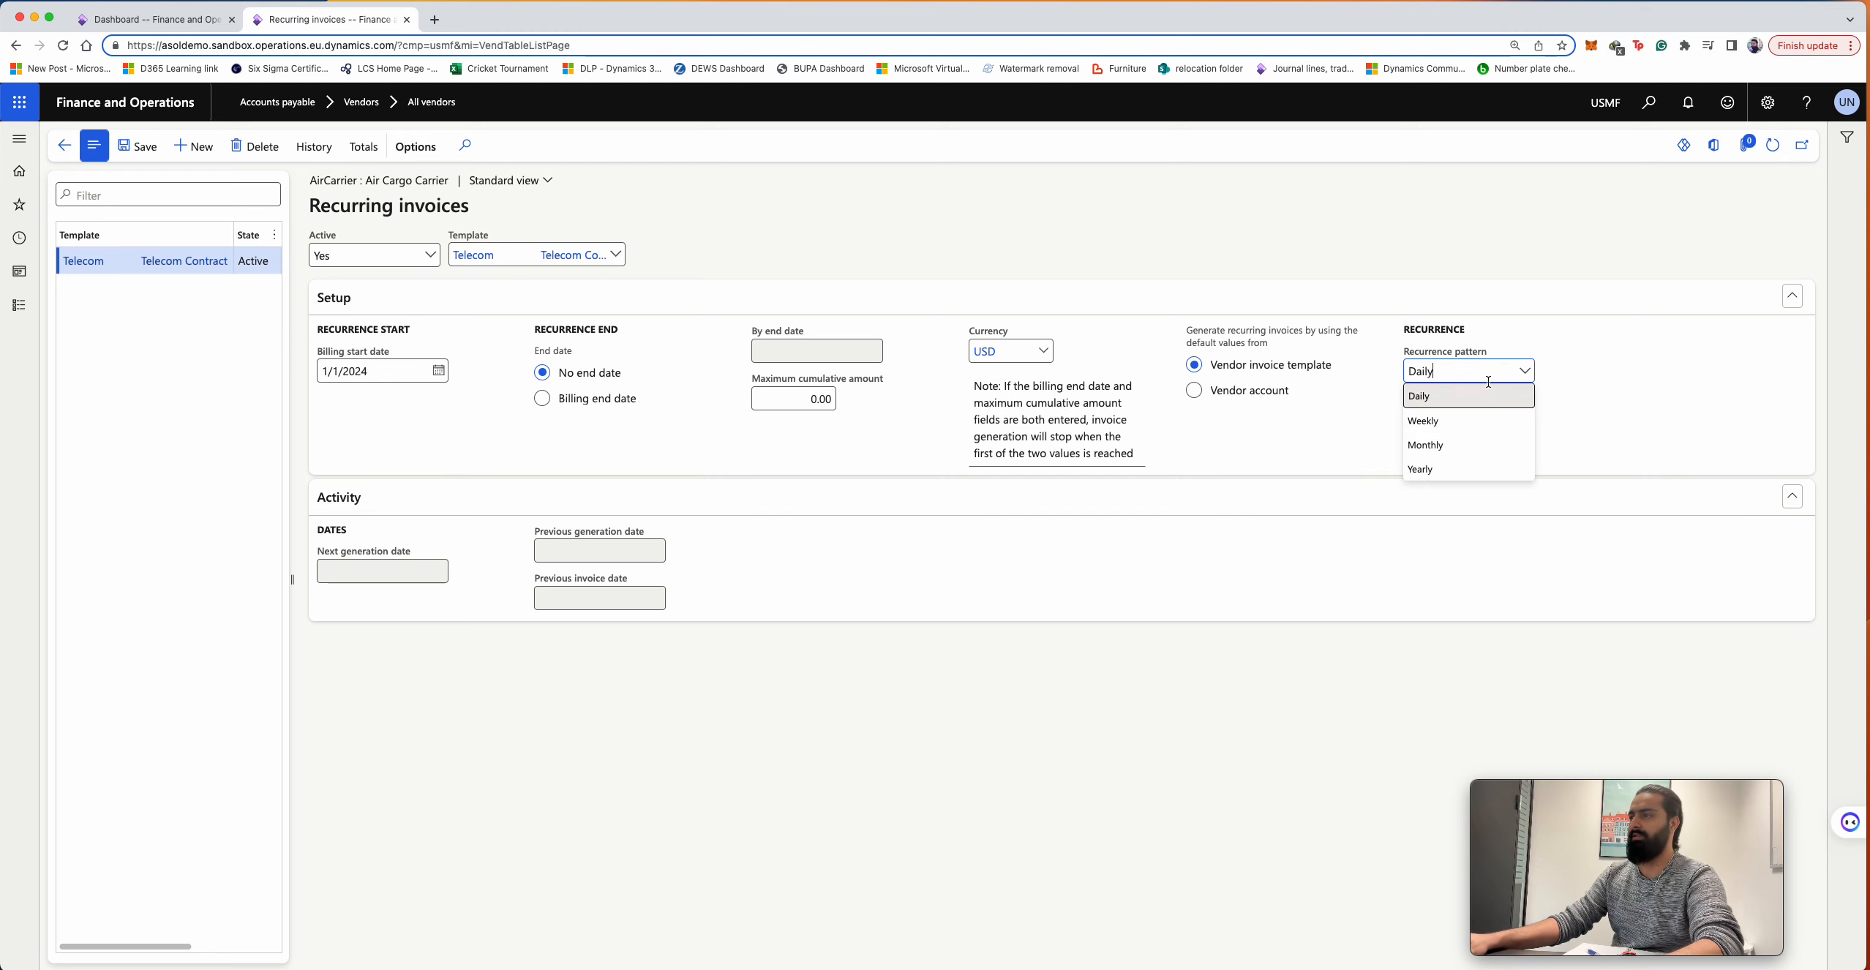
pyautogui.click(1456, 446)
pyautogui.doubleClick(1470, 425)
pyautogui.write('1')
pyautogui.press('Tab')
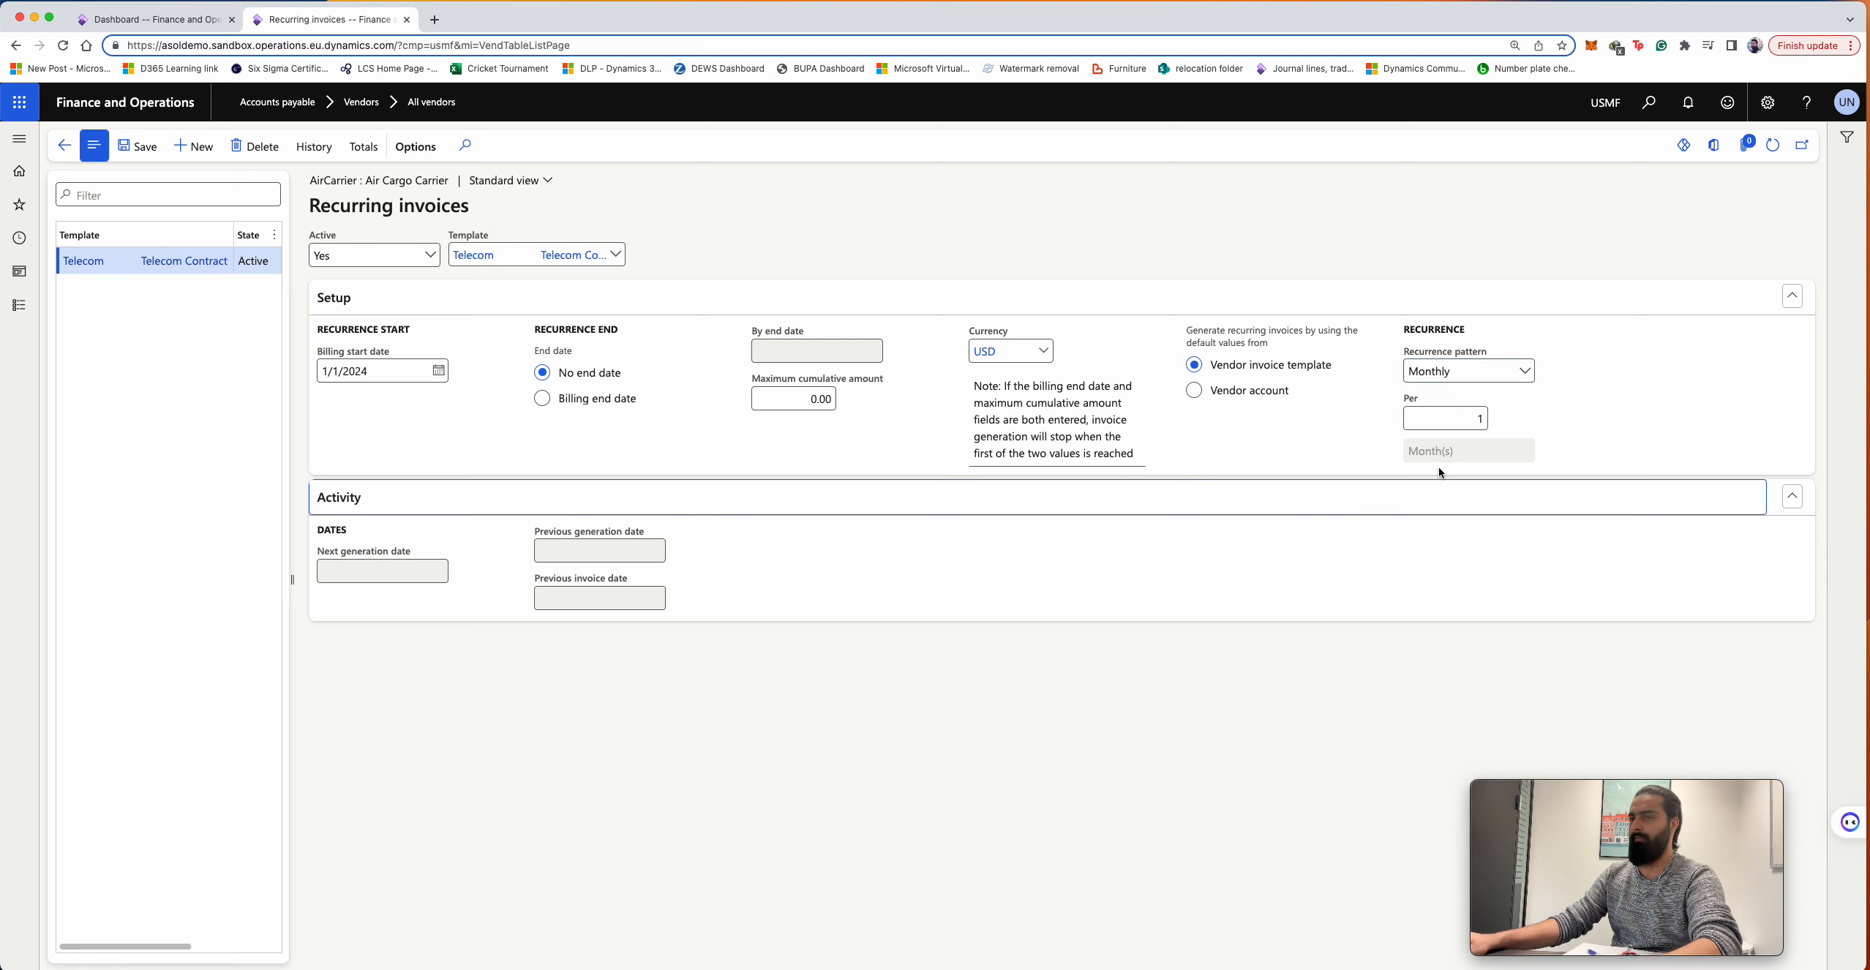
pyautogui.click(148, 160)
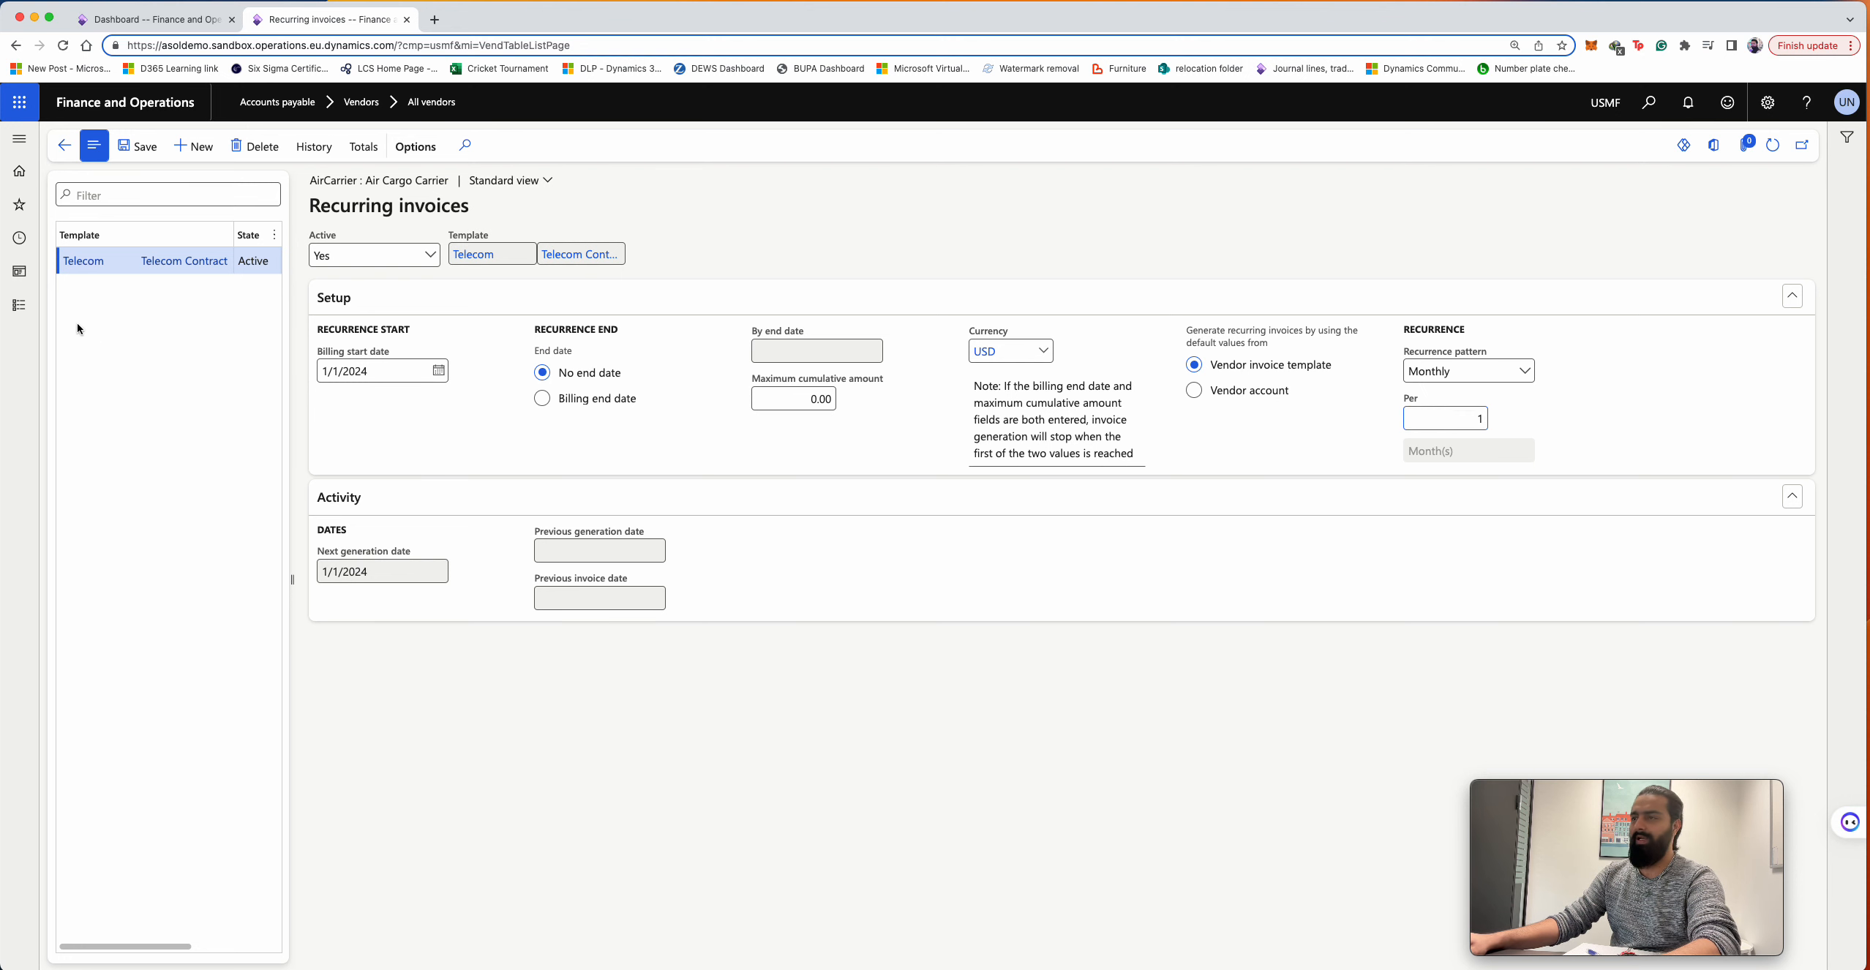
# - Open Generate vendor recurring invoices from the recurring invoices area of Accounts payable
pyautogui.click(19, 305)
pyautogui.scroll(-5, 110, 439)
pyautogui.scroll(5, 112, 392)
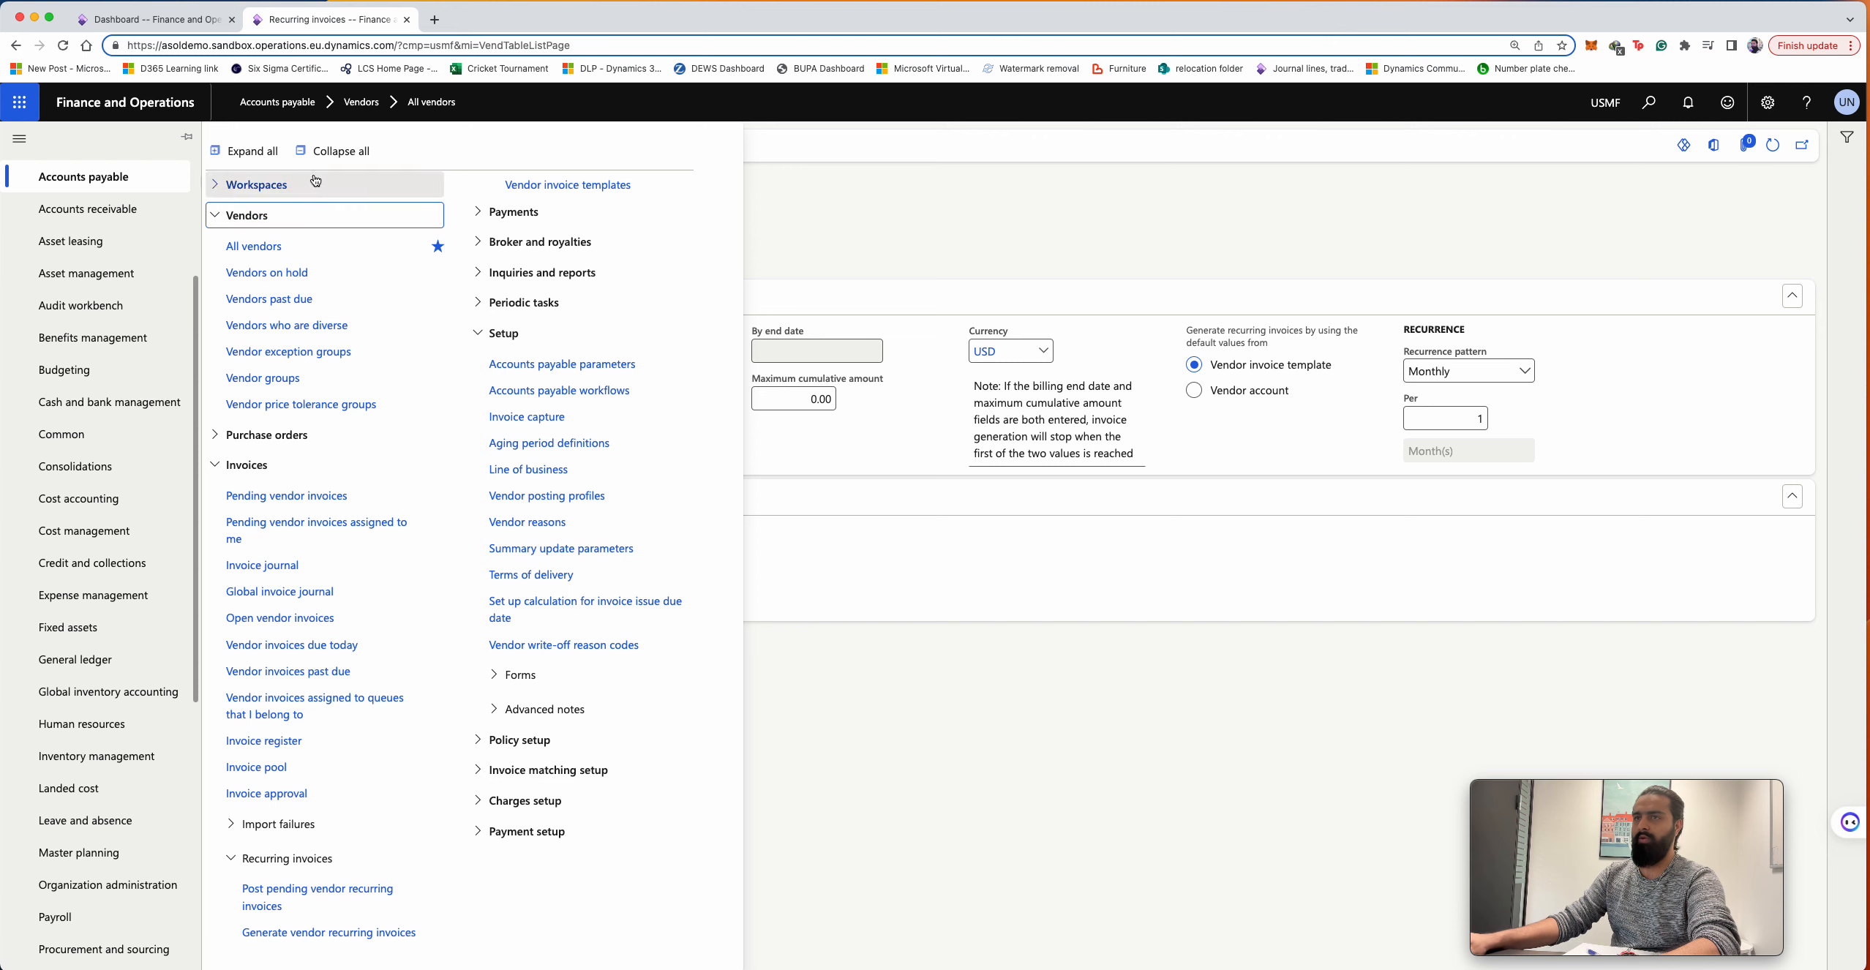
pyautogui.click(341, 151)
pyautogui.click(289, 278)
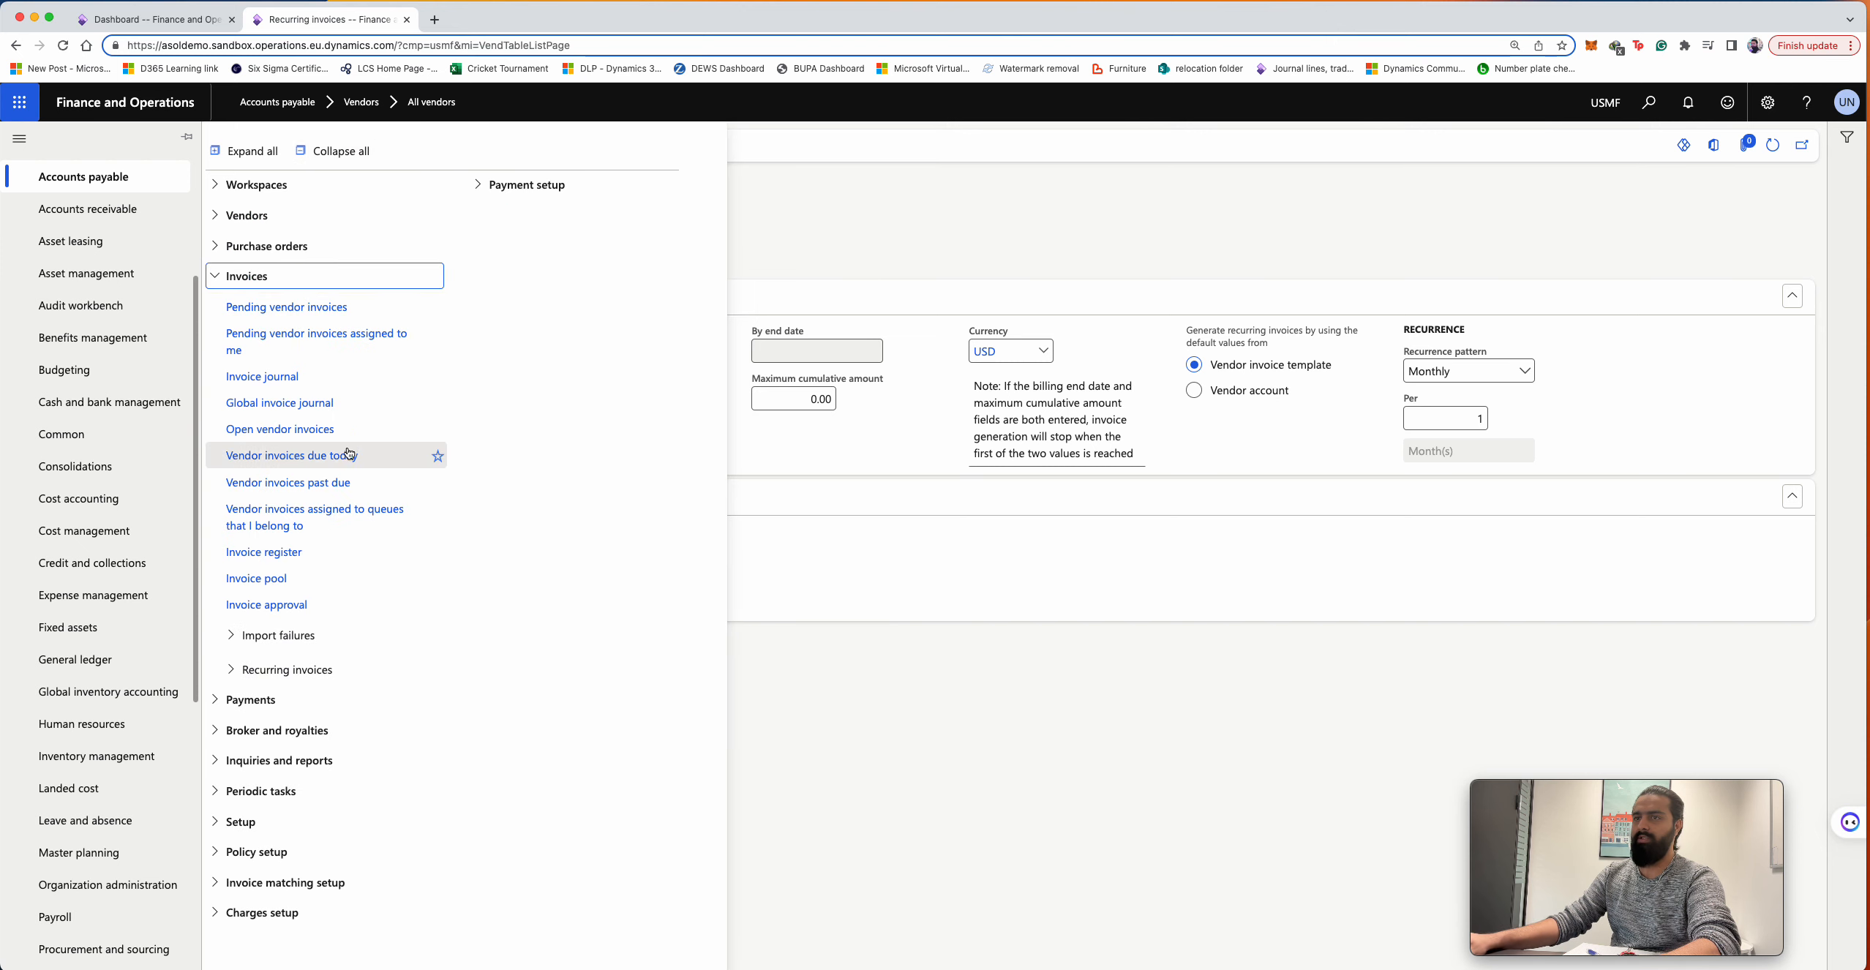
pyautogui.click(306, 671)
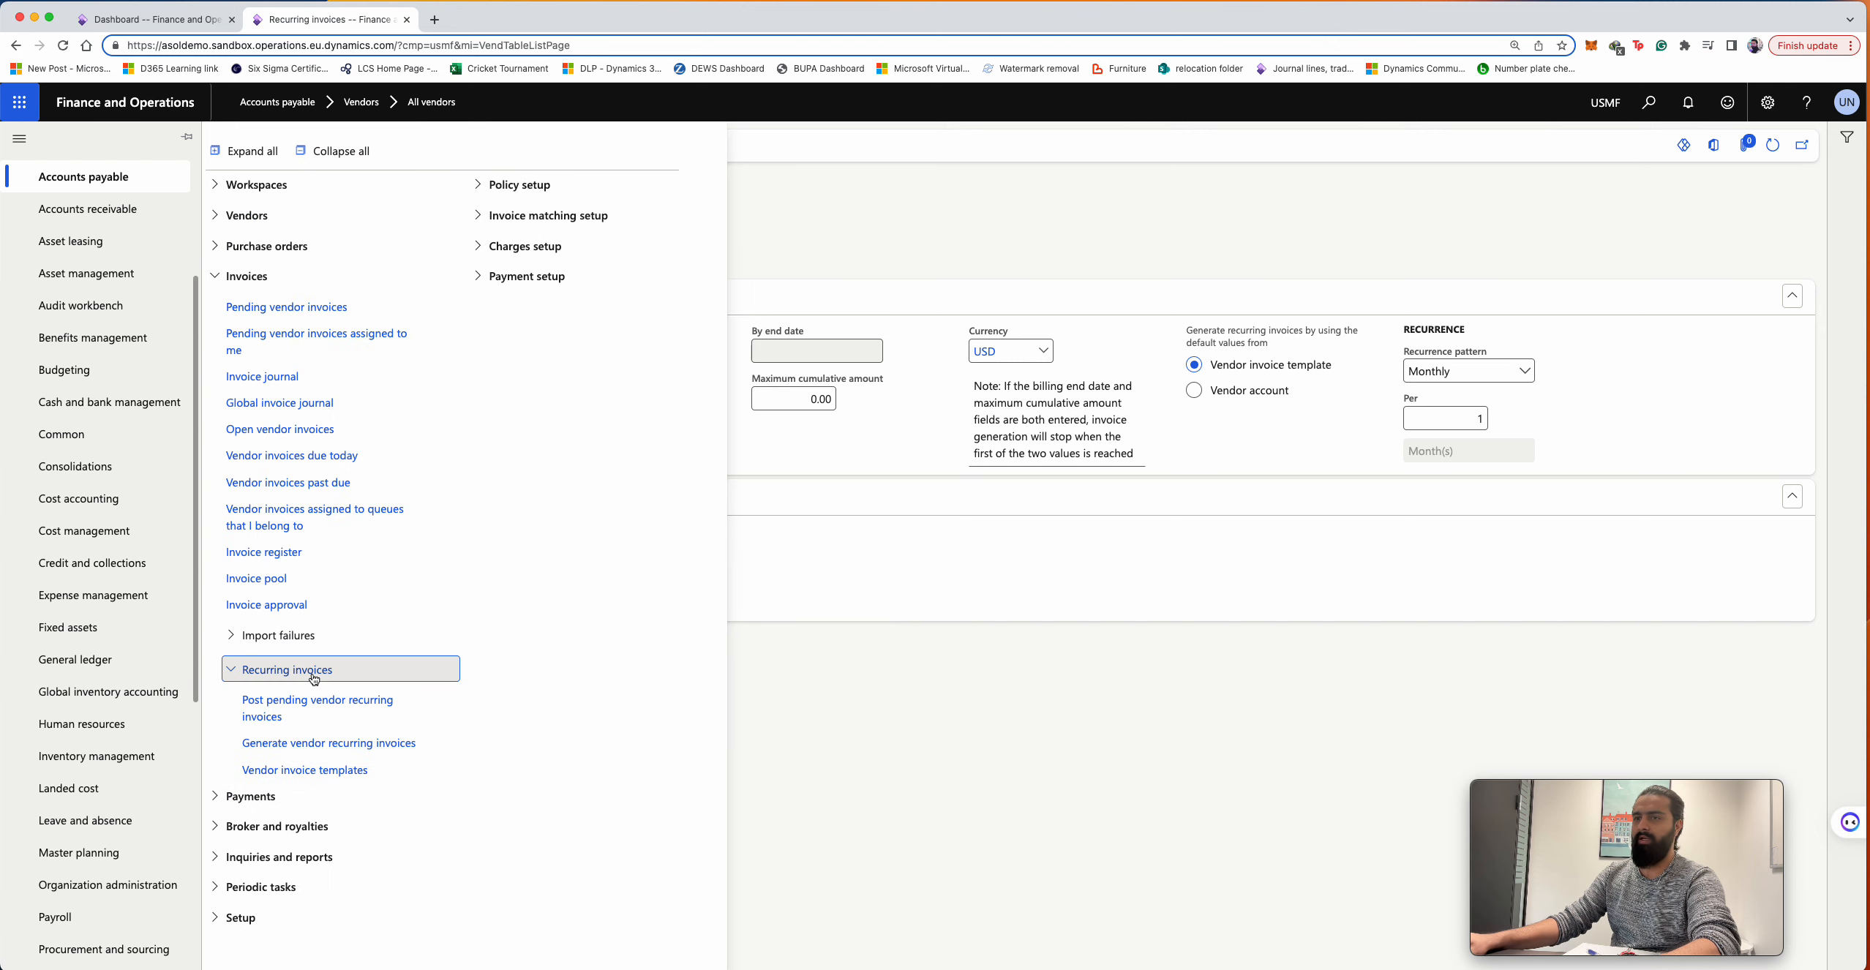
pyautogui.click(330, 745)
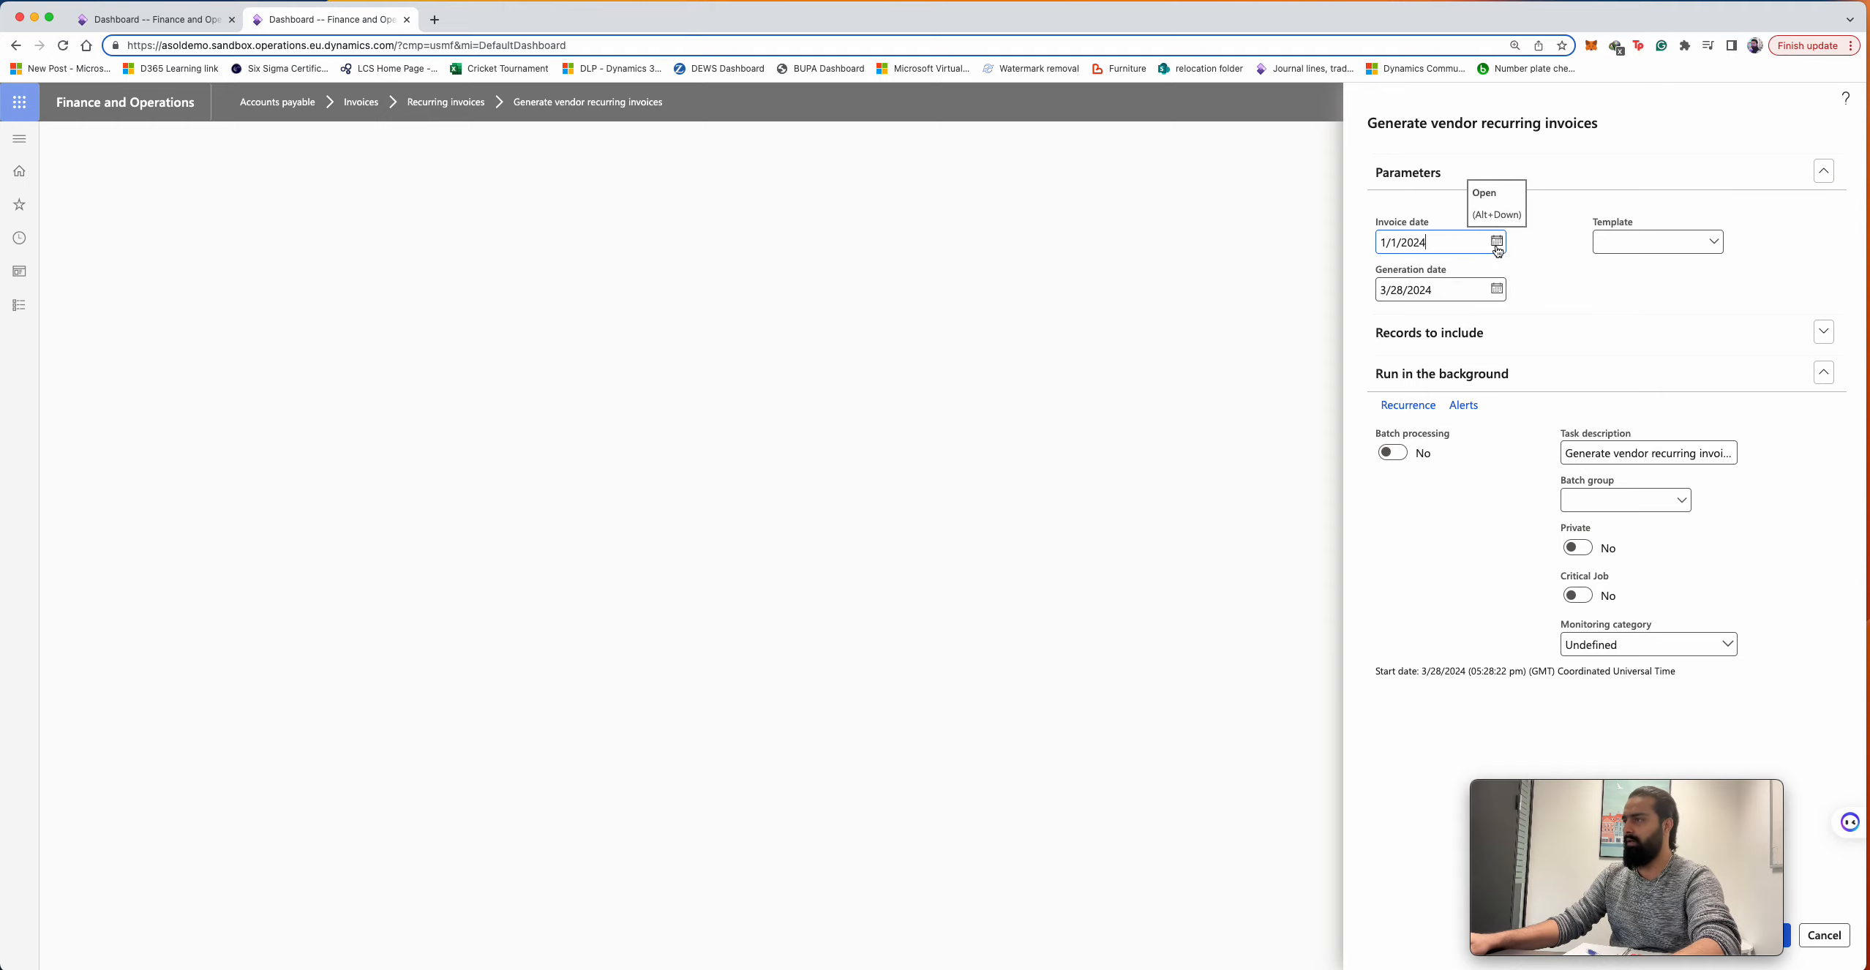
# - Set the generation date to 3/31/2024 and choose the Telecom template for the recurring invoice generation
pyautogui.click(1497, 289)
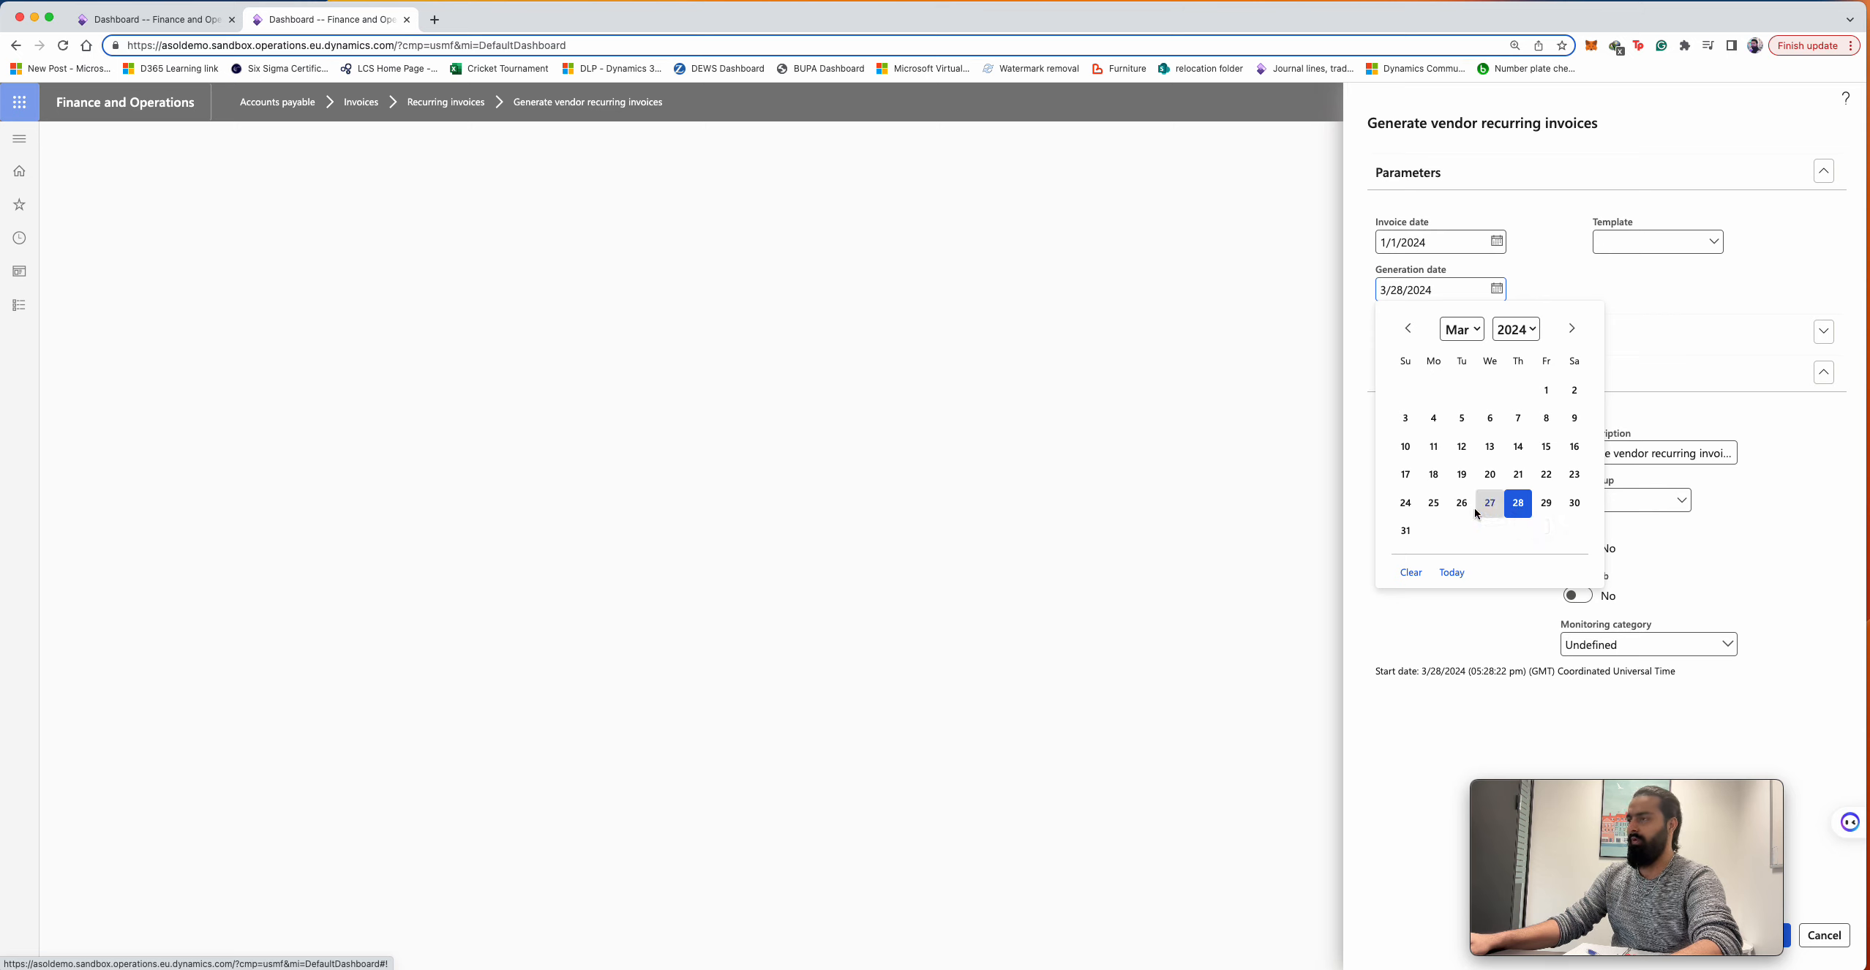
pyautogui.click(1405, 530)
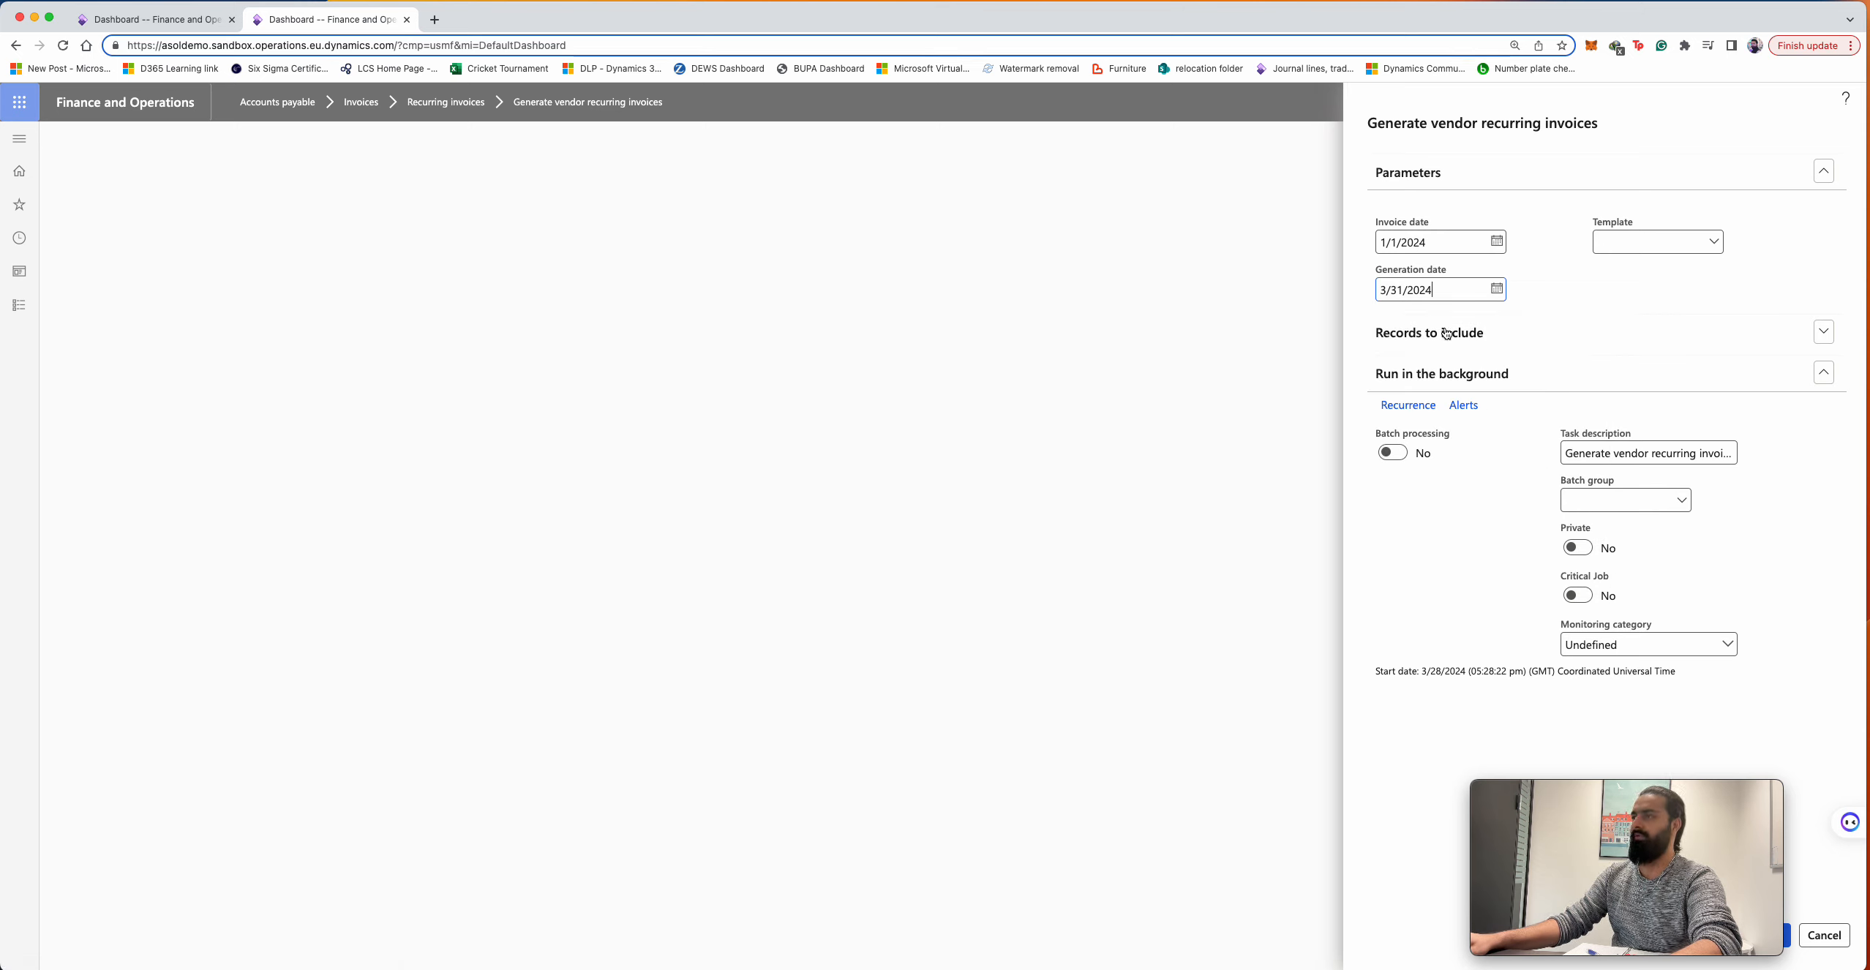
pyautogui.click(1713, 249)
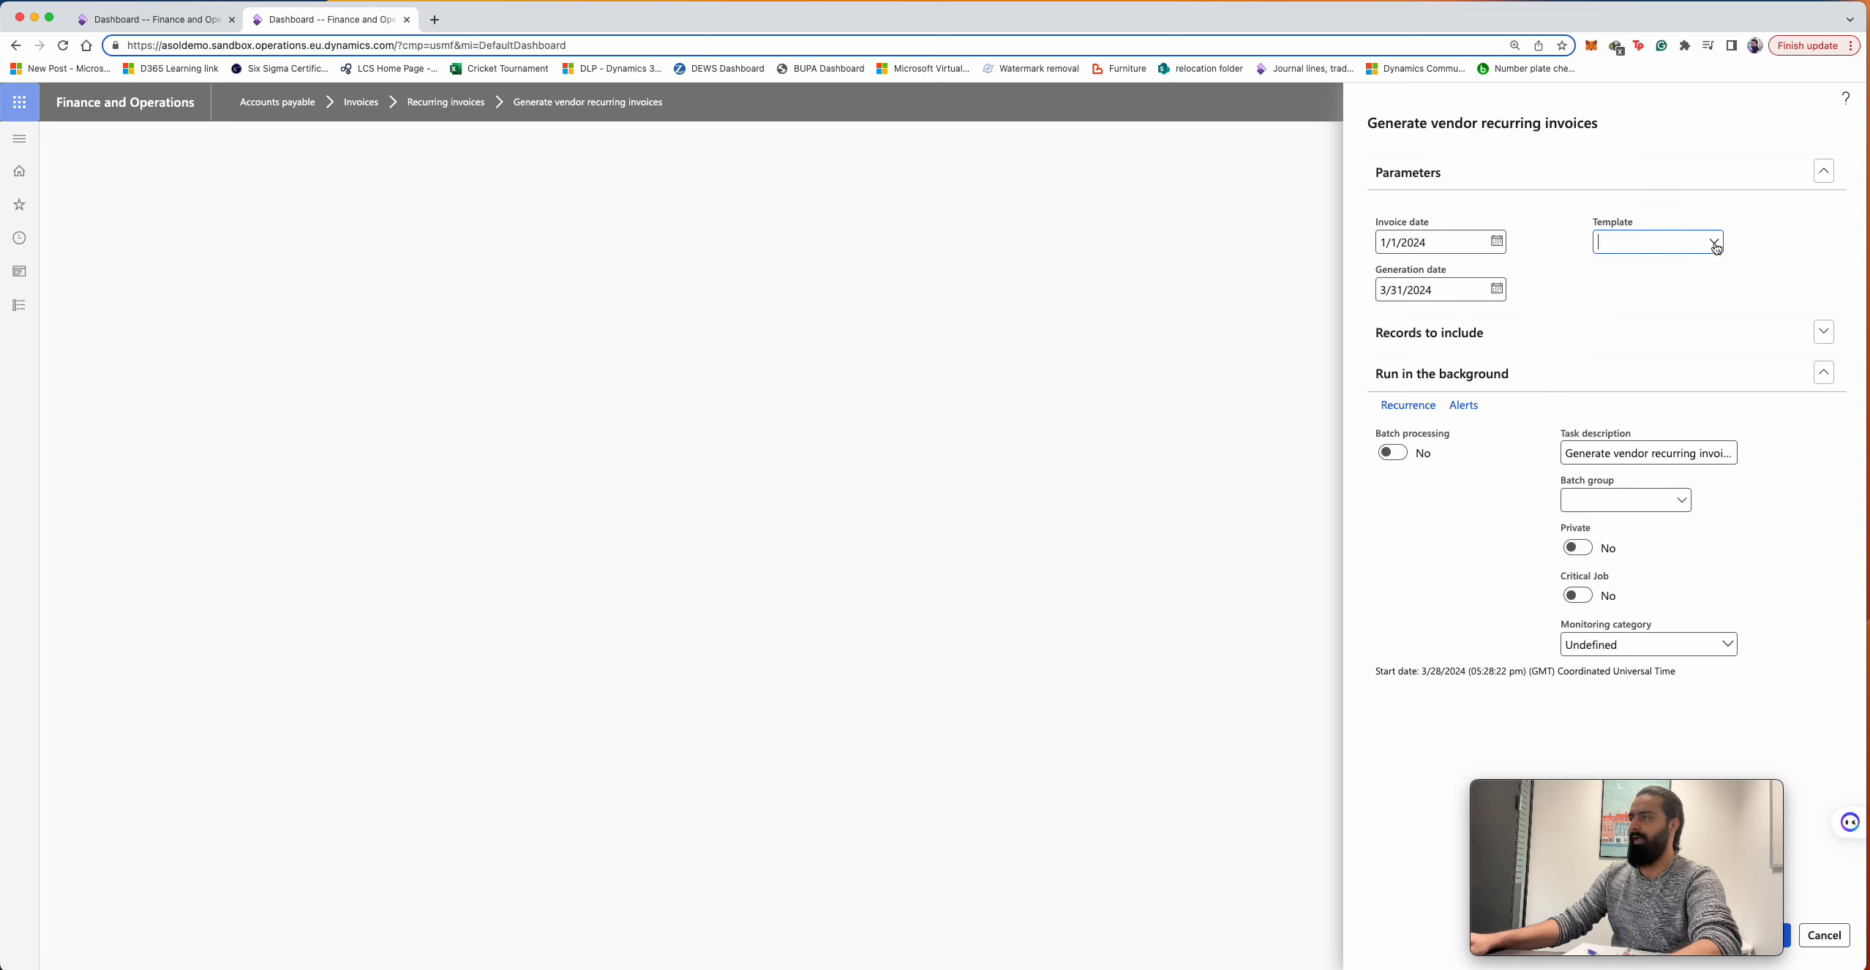
pyautogui.click(1436, 325)
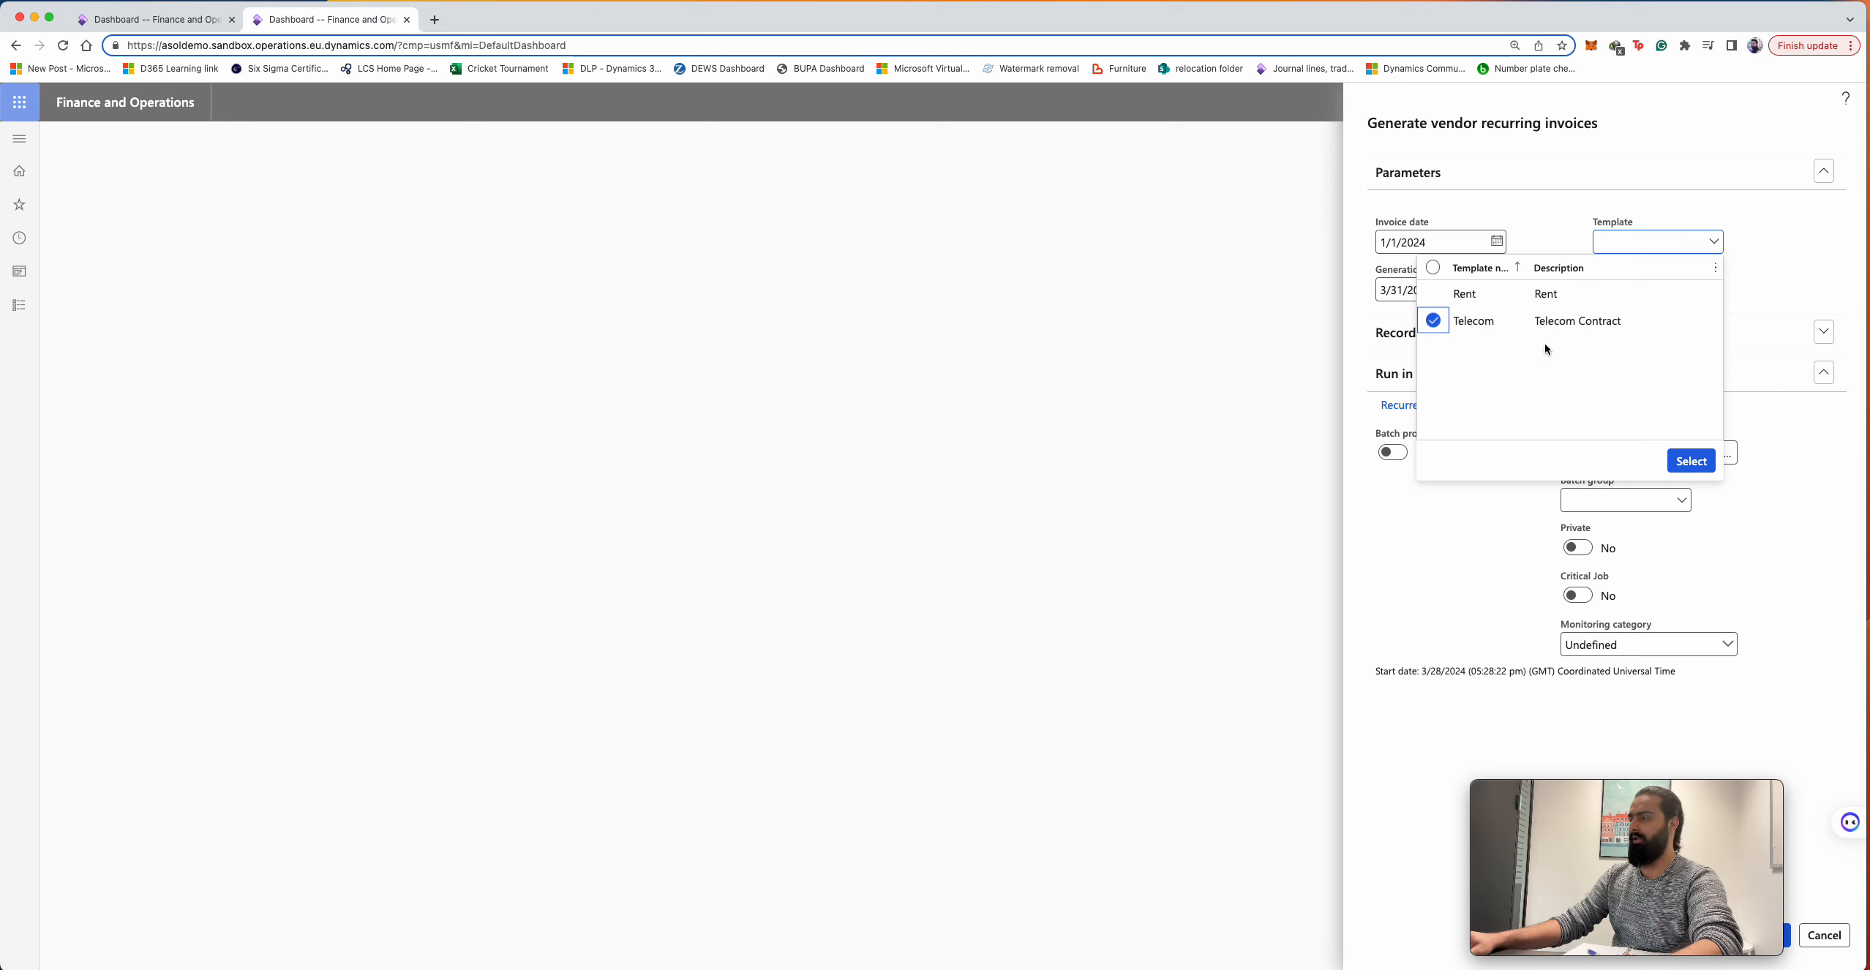
pyautogui.click(1692, 461)
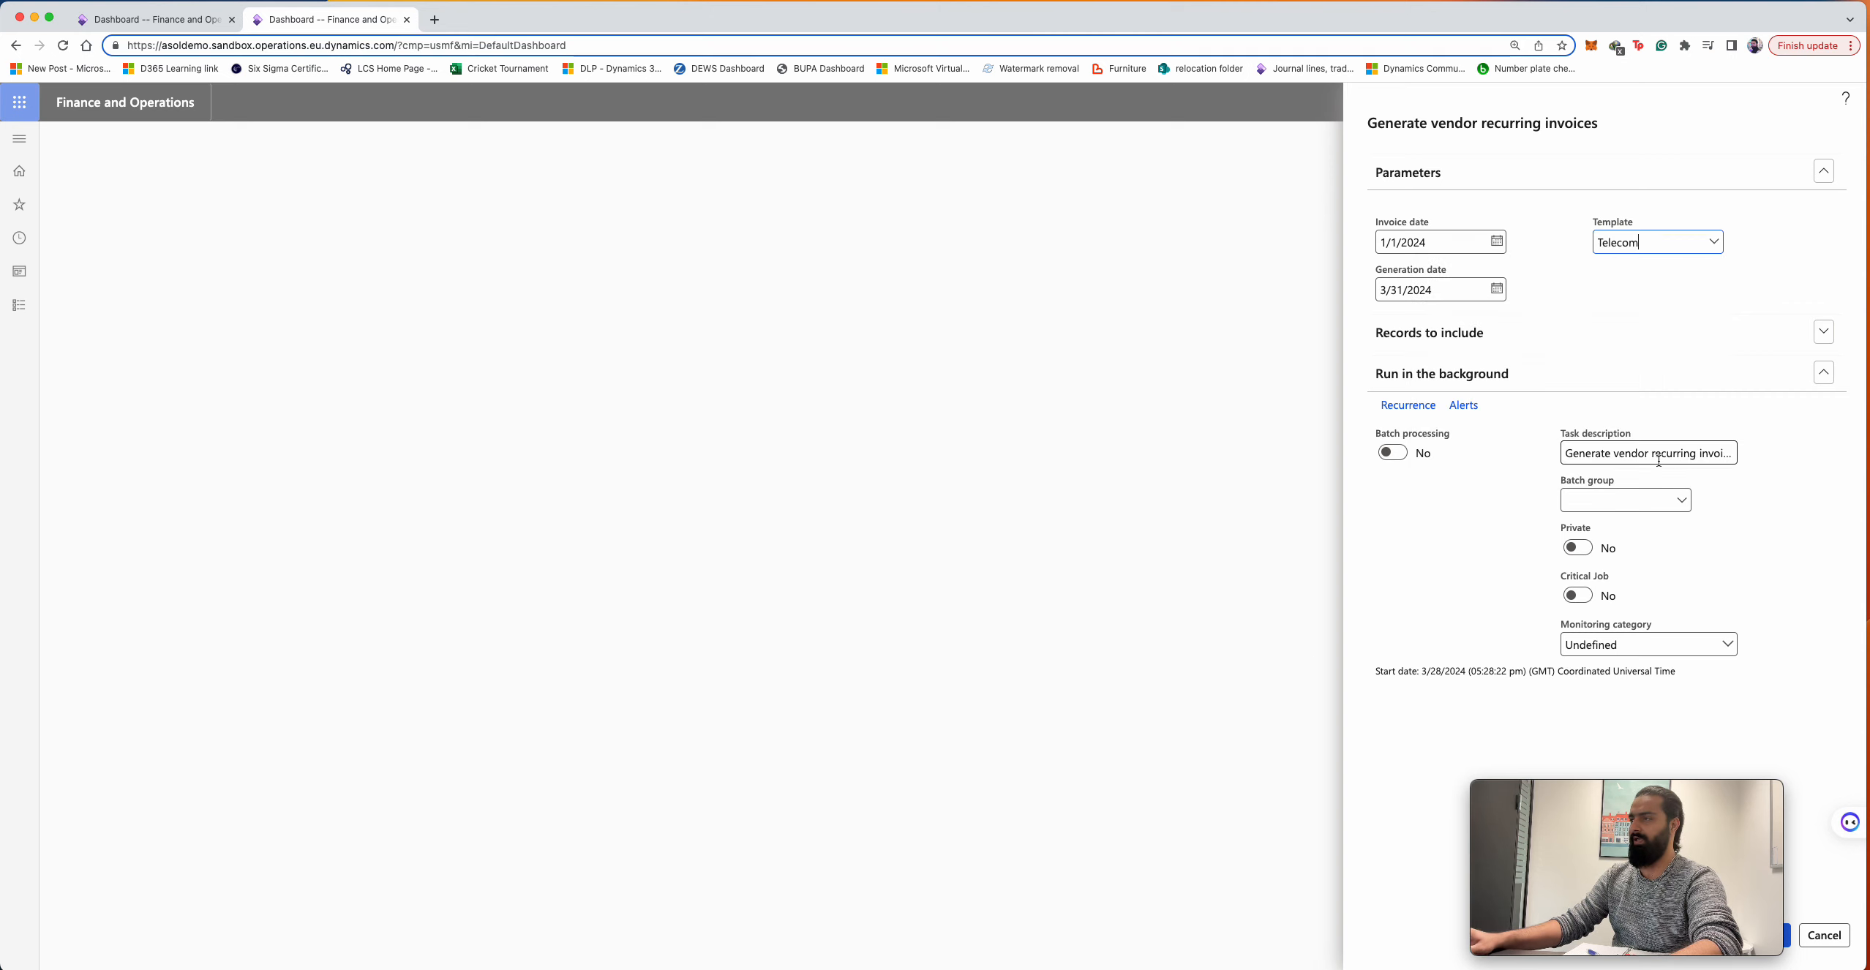
# - Check the records to include, then run the recurring invoice generation and view its notification
pyautogui.click(1540, 354)
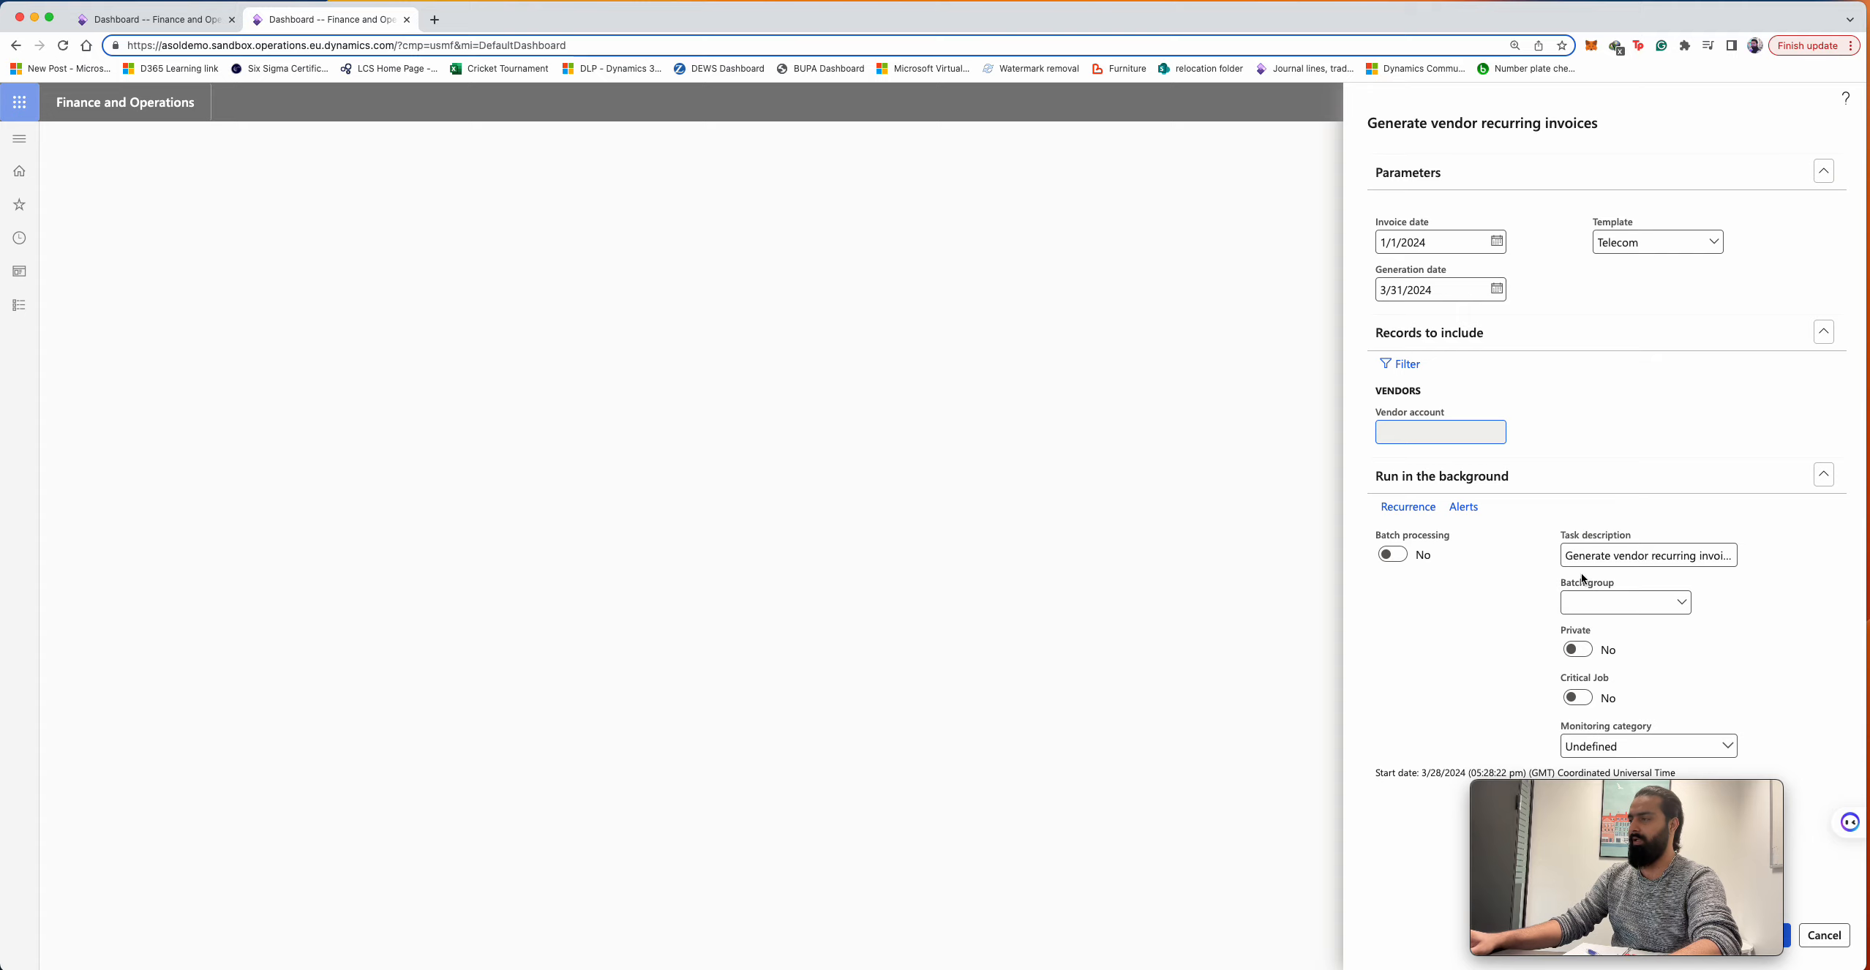
pyautogui.moveTo(1570, 786); pyautogui.dragTo(1522, 781)
pyautogui.click(1771, 931)
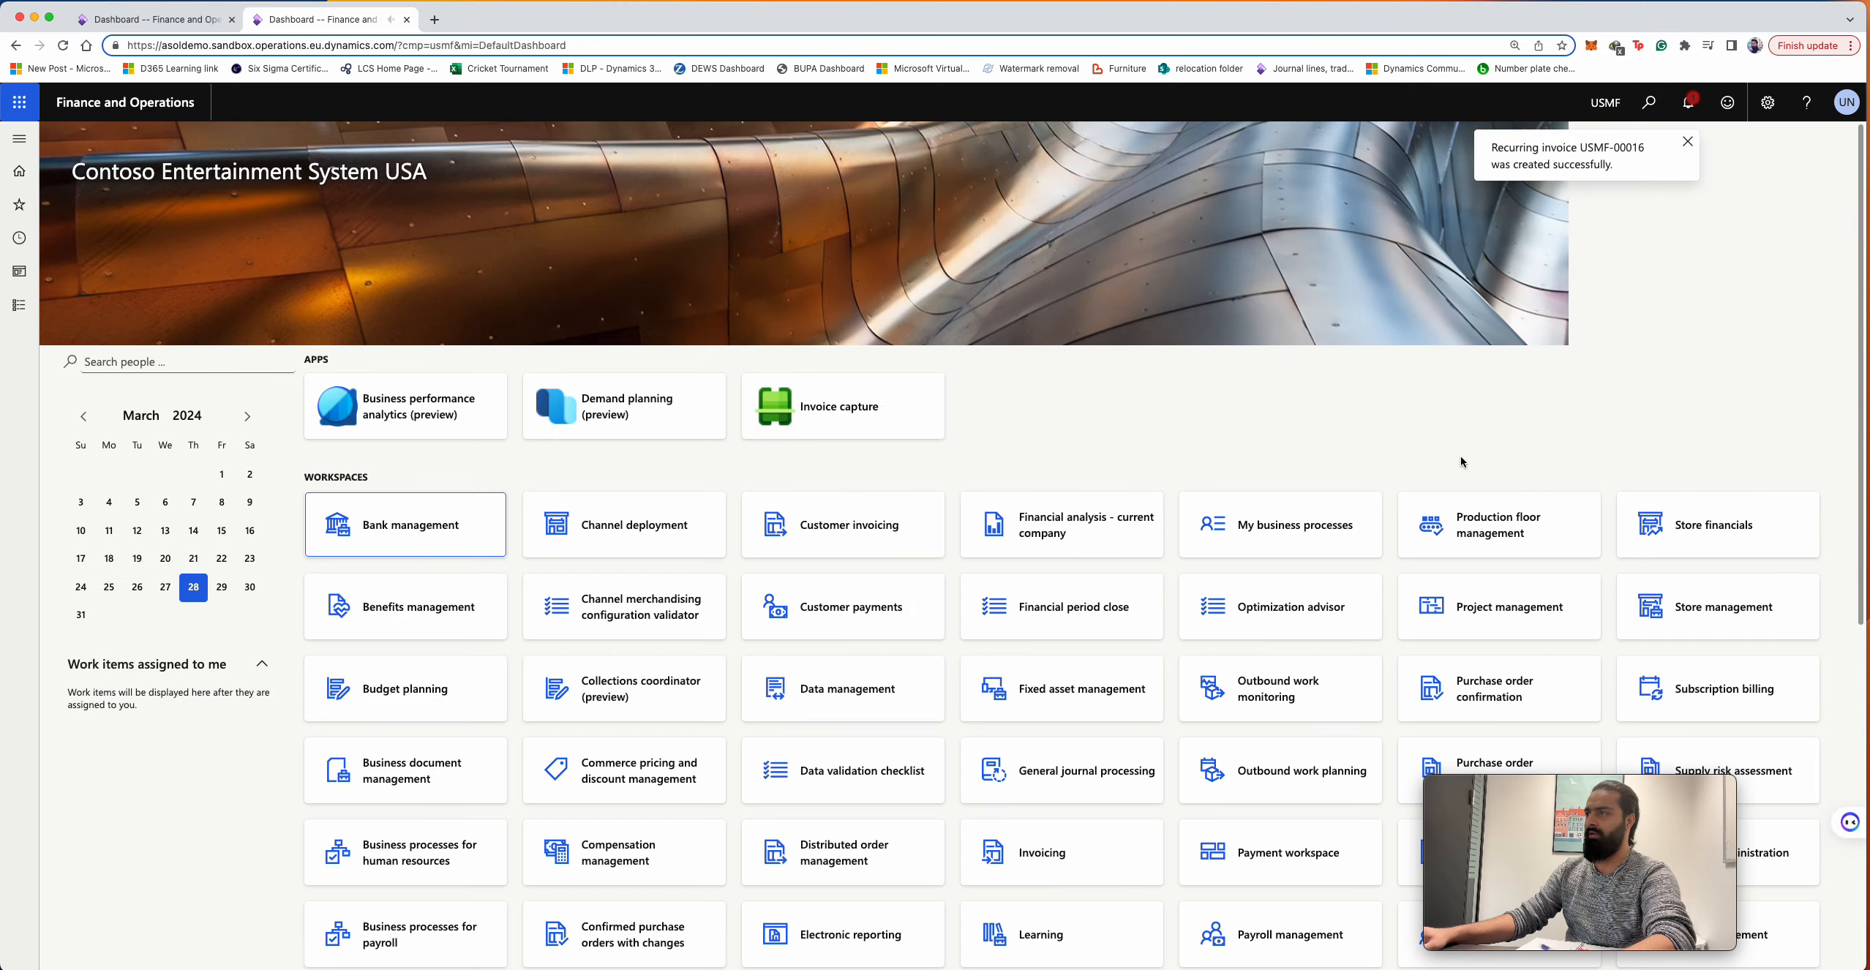
pyautogui.click(1693, 110)
pyautogui.click(1368, 391)
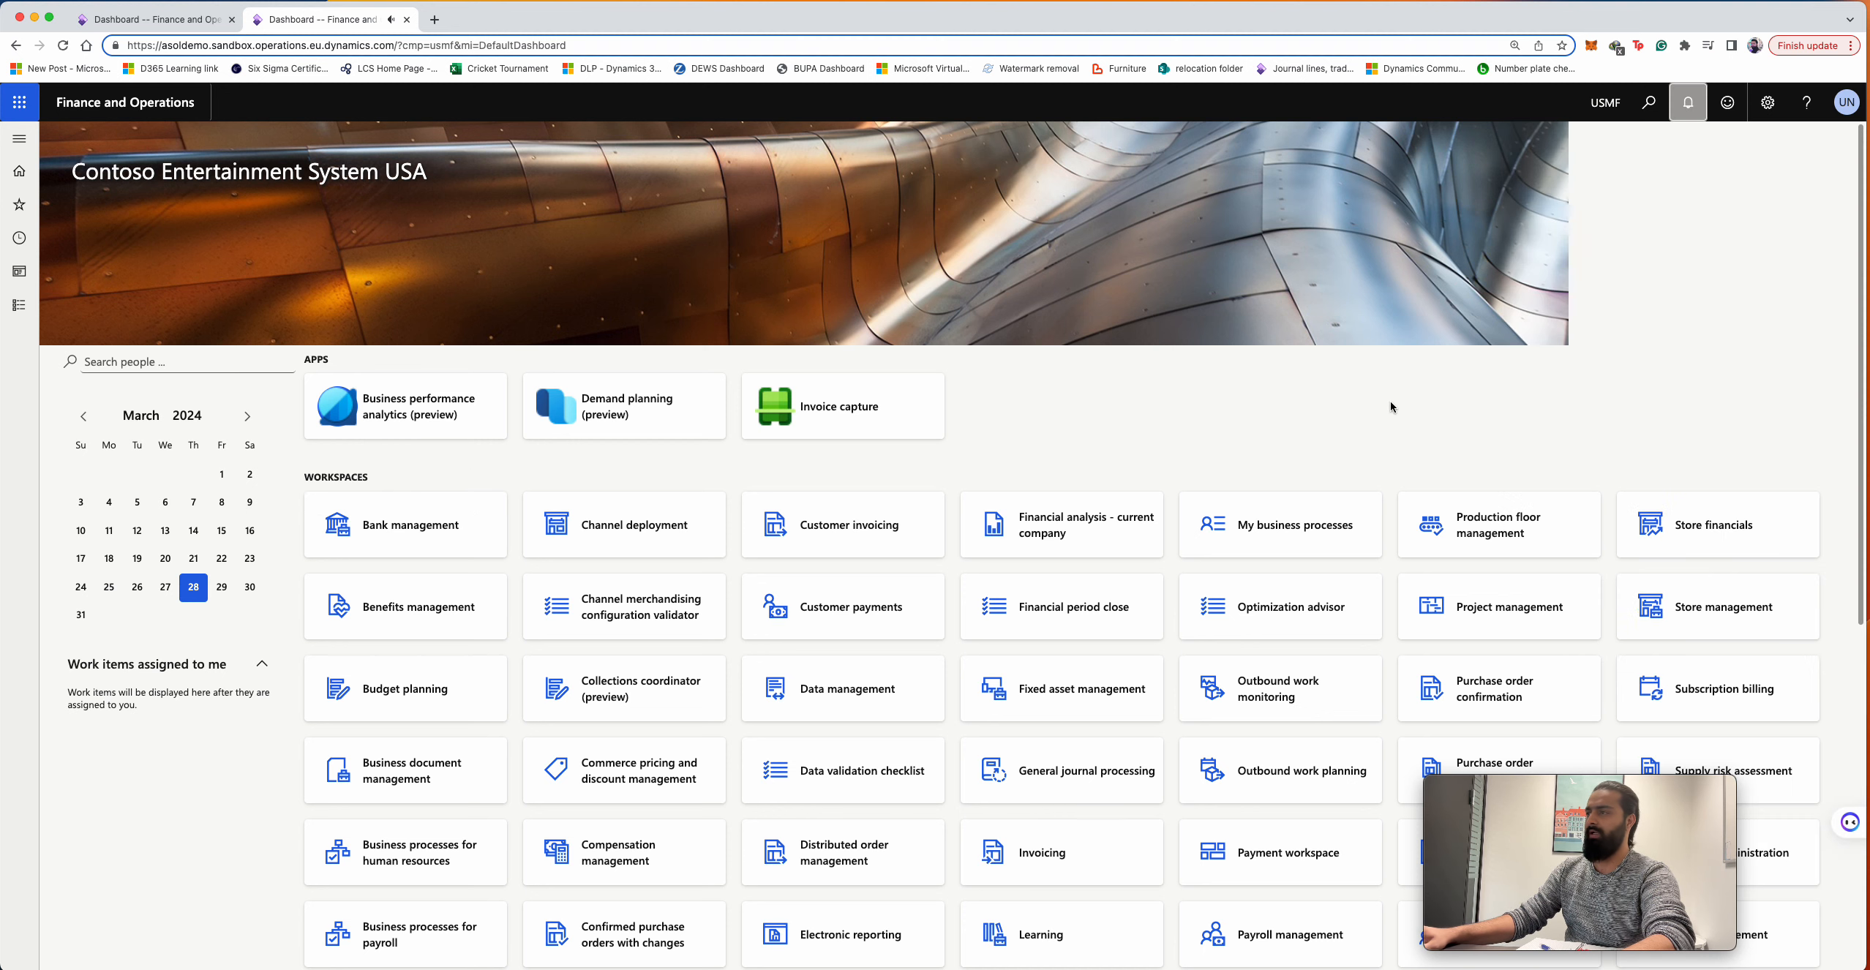
# - Open recurrence USMF-00016 from Post pending vendor recurring invoices and examine its generated invoice lines
pyautogui.click(19, 307)
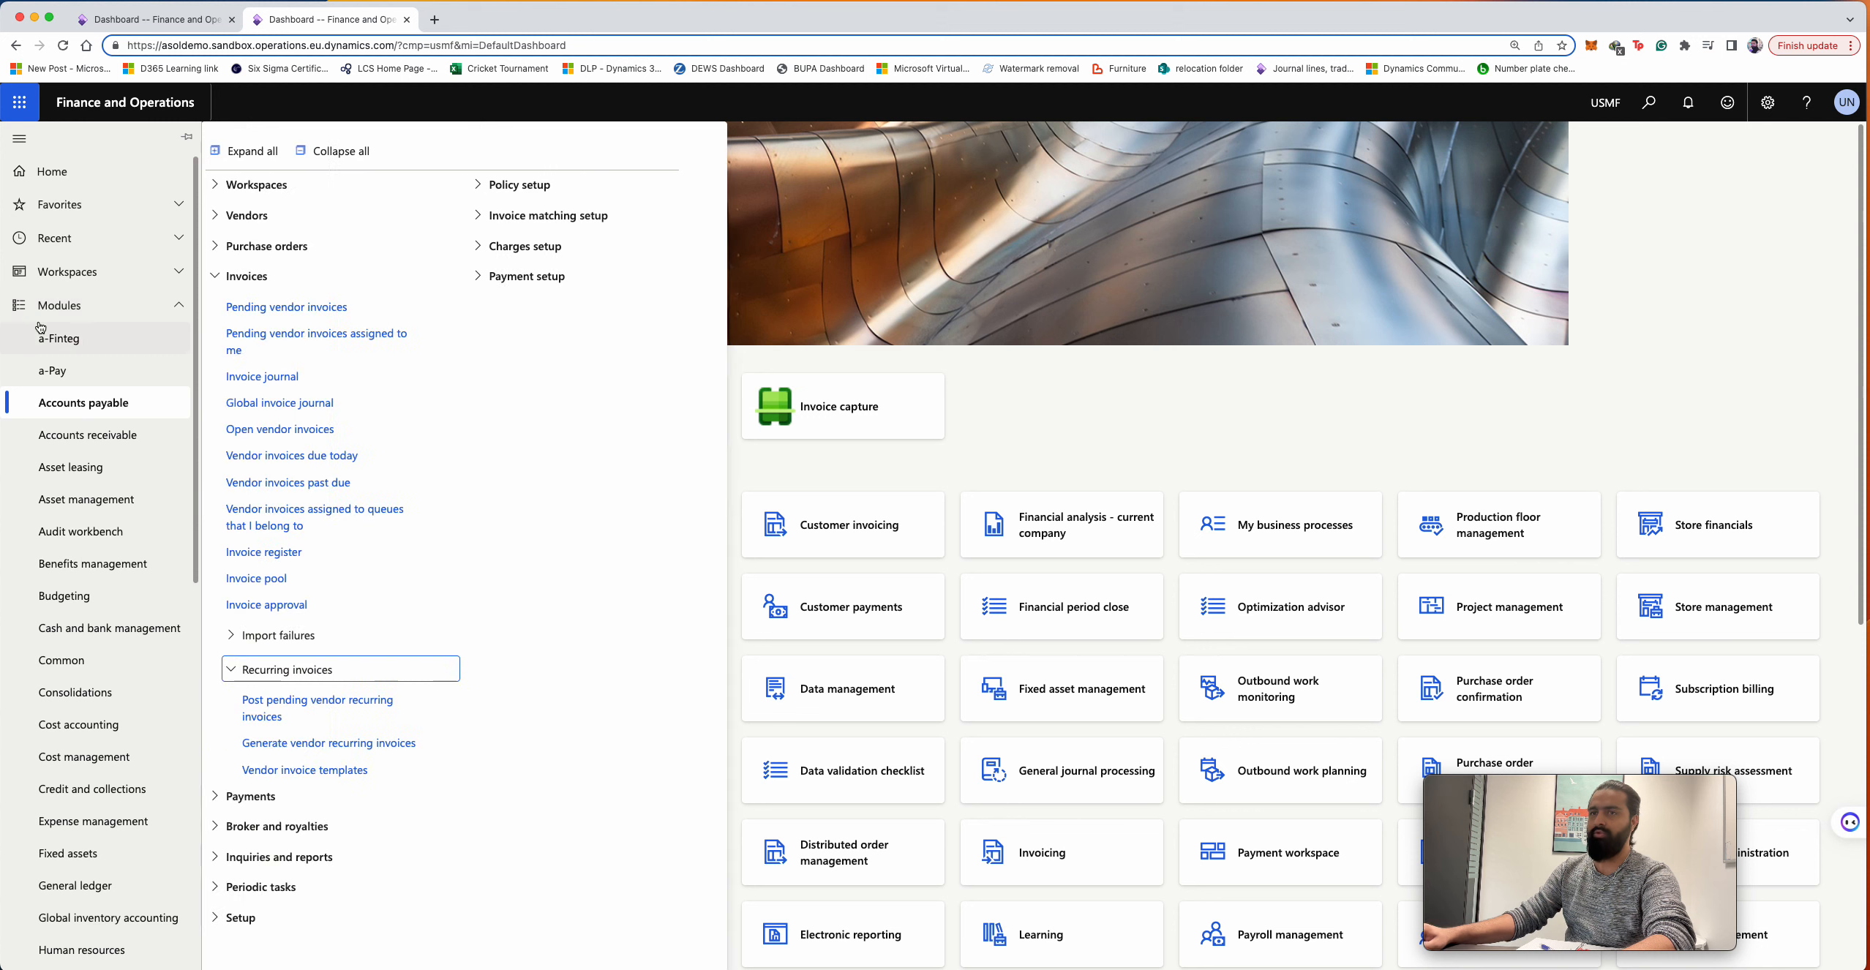
pyautogui.scroll(-3, 97, 307)
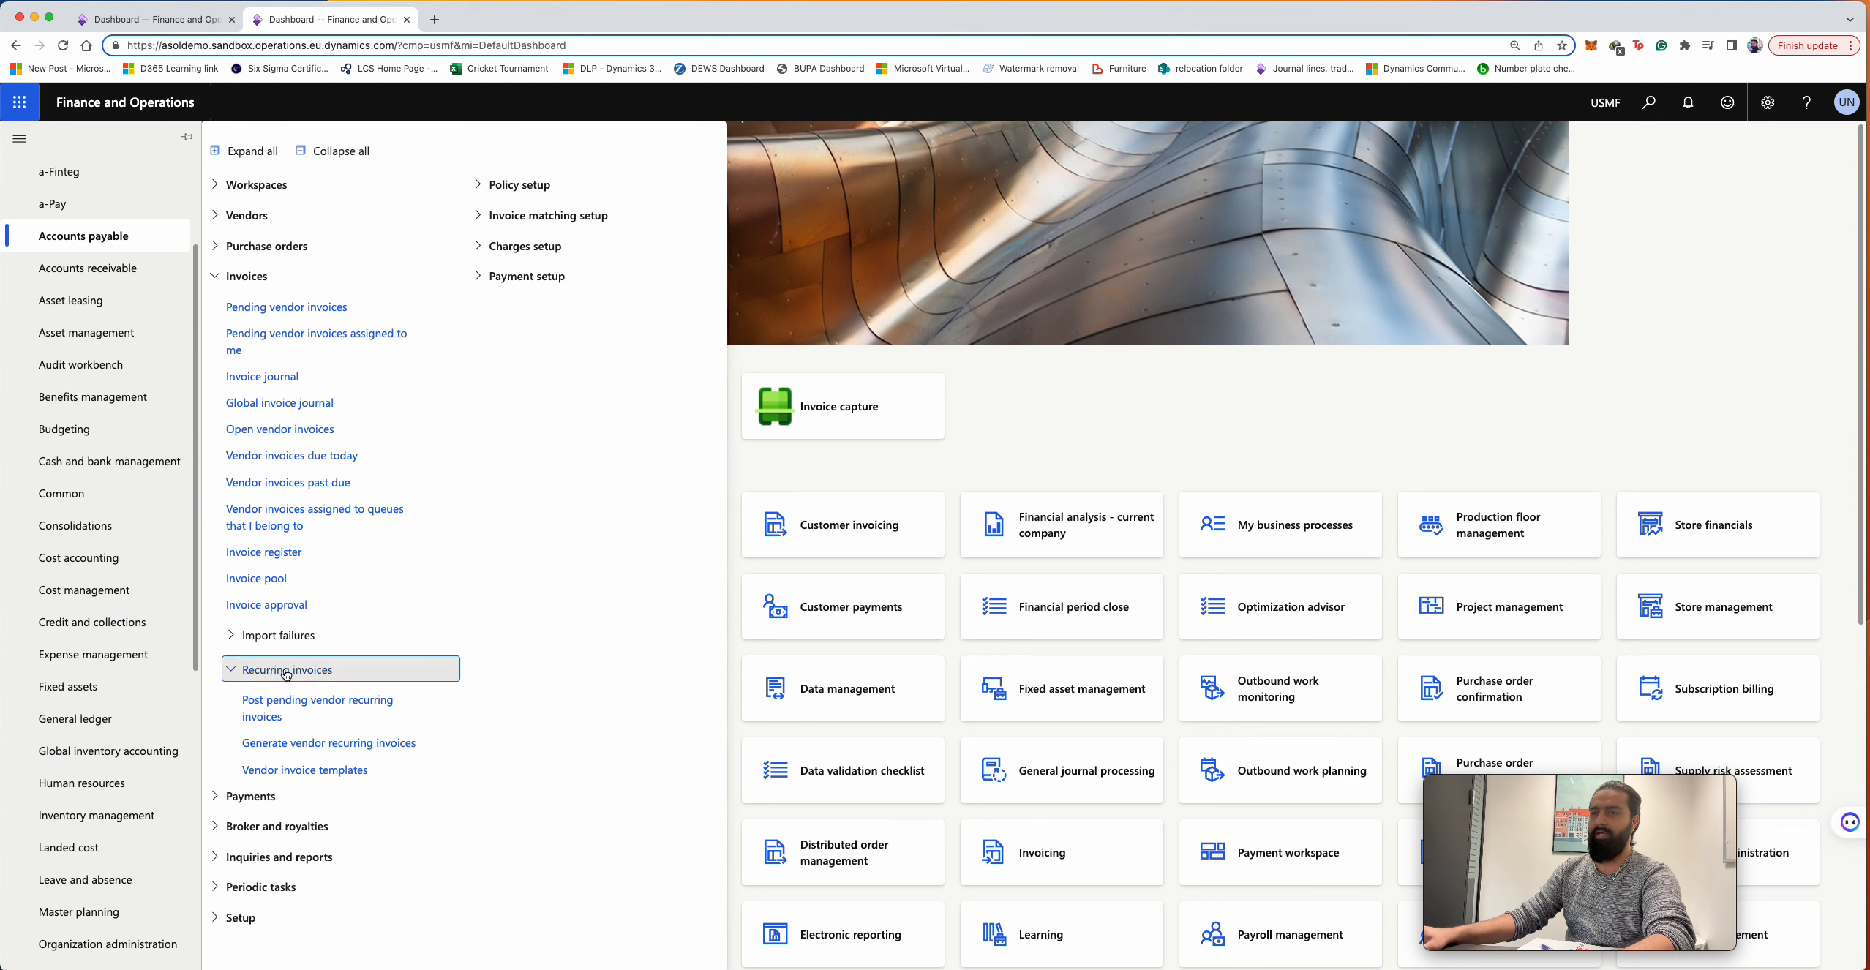
pyautogui.click(276, 714)
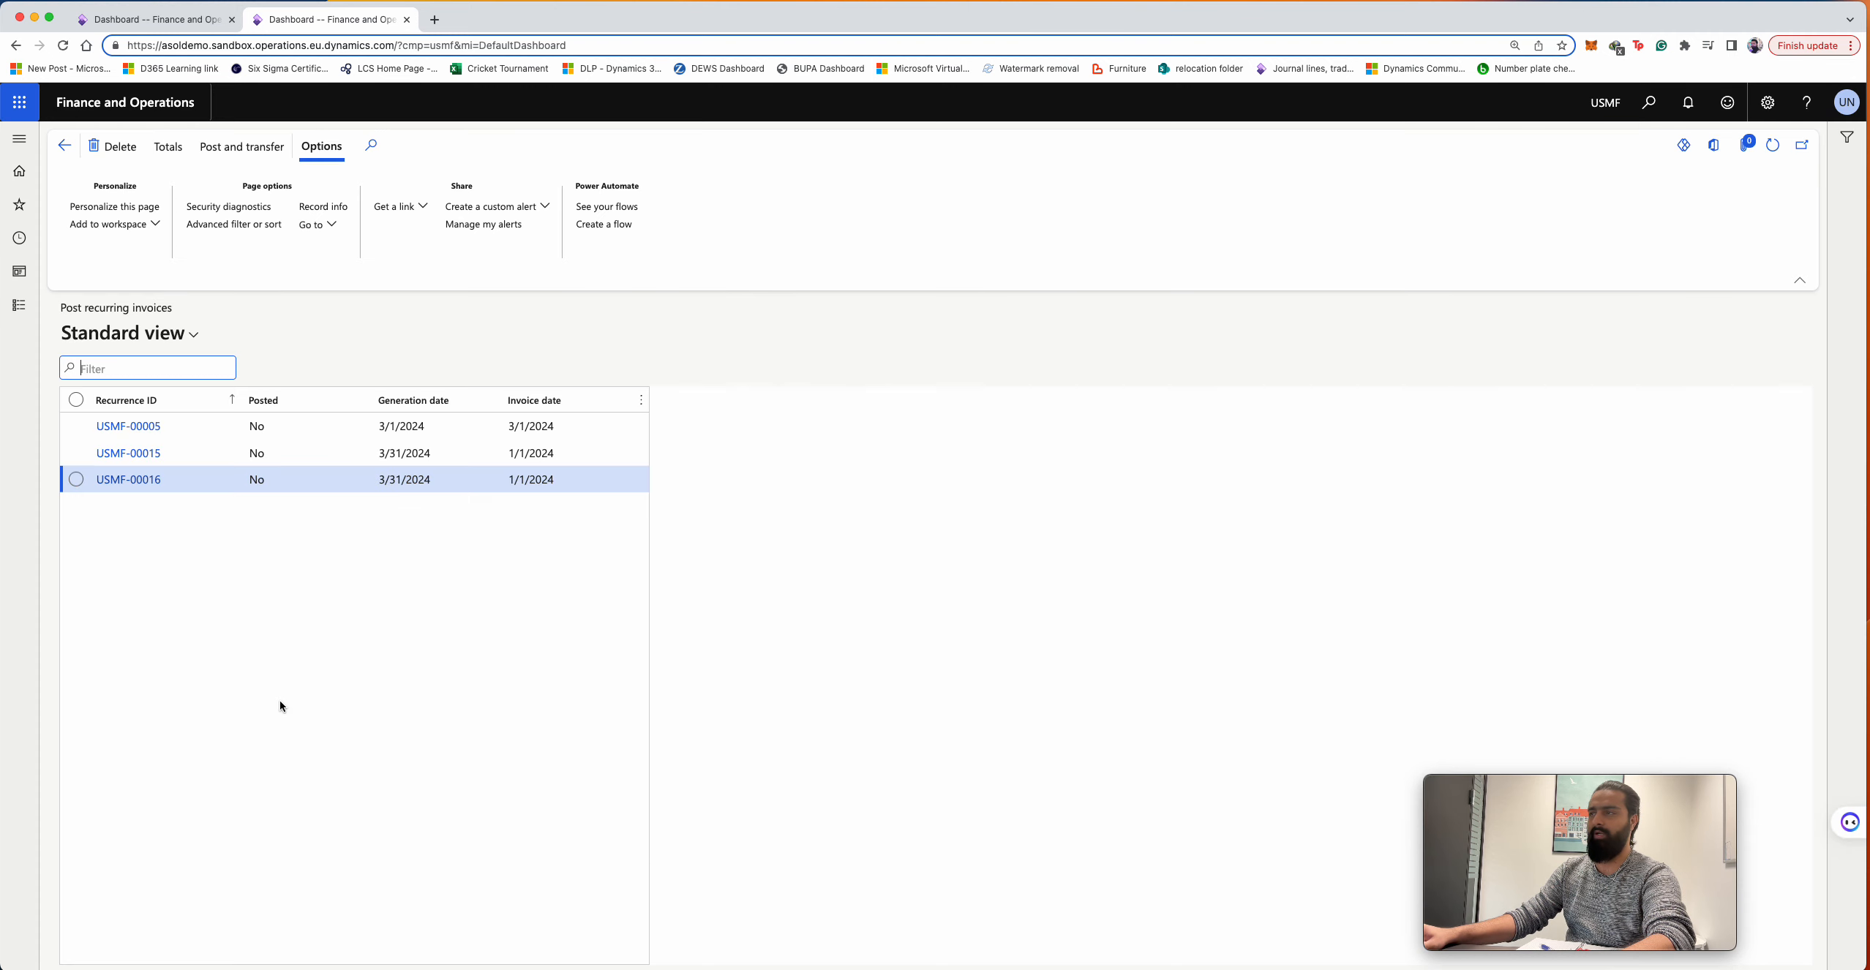
pyautogui.click(137, 481)
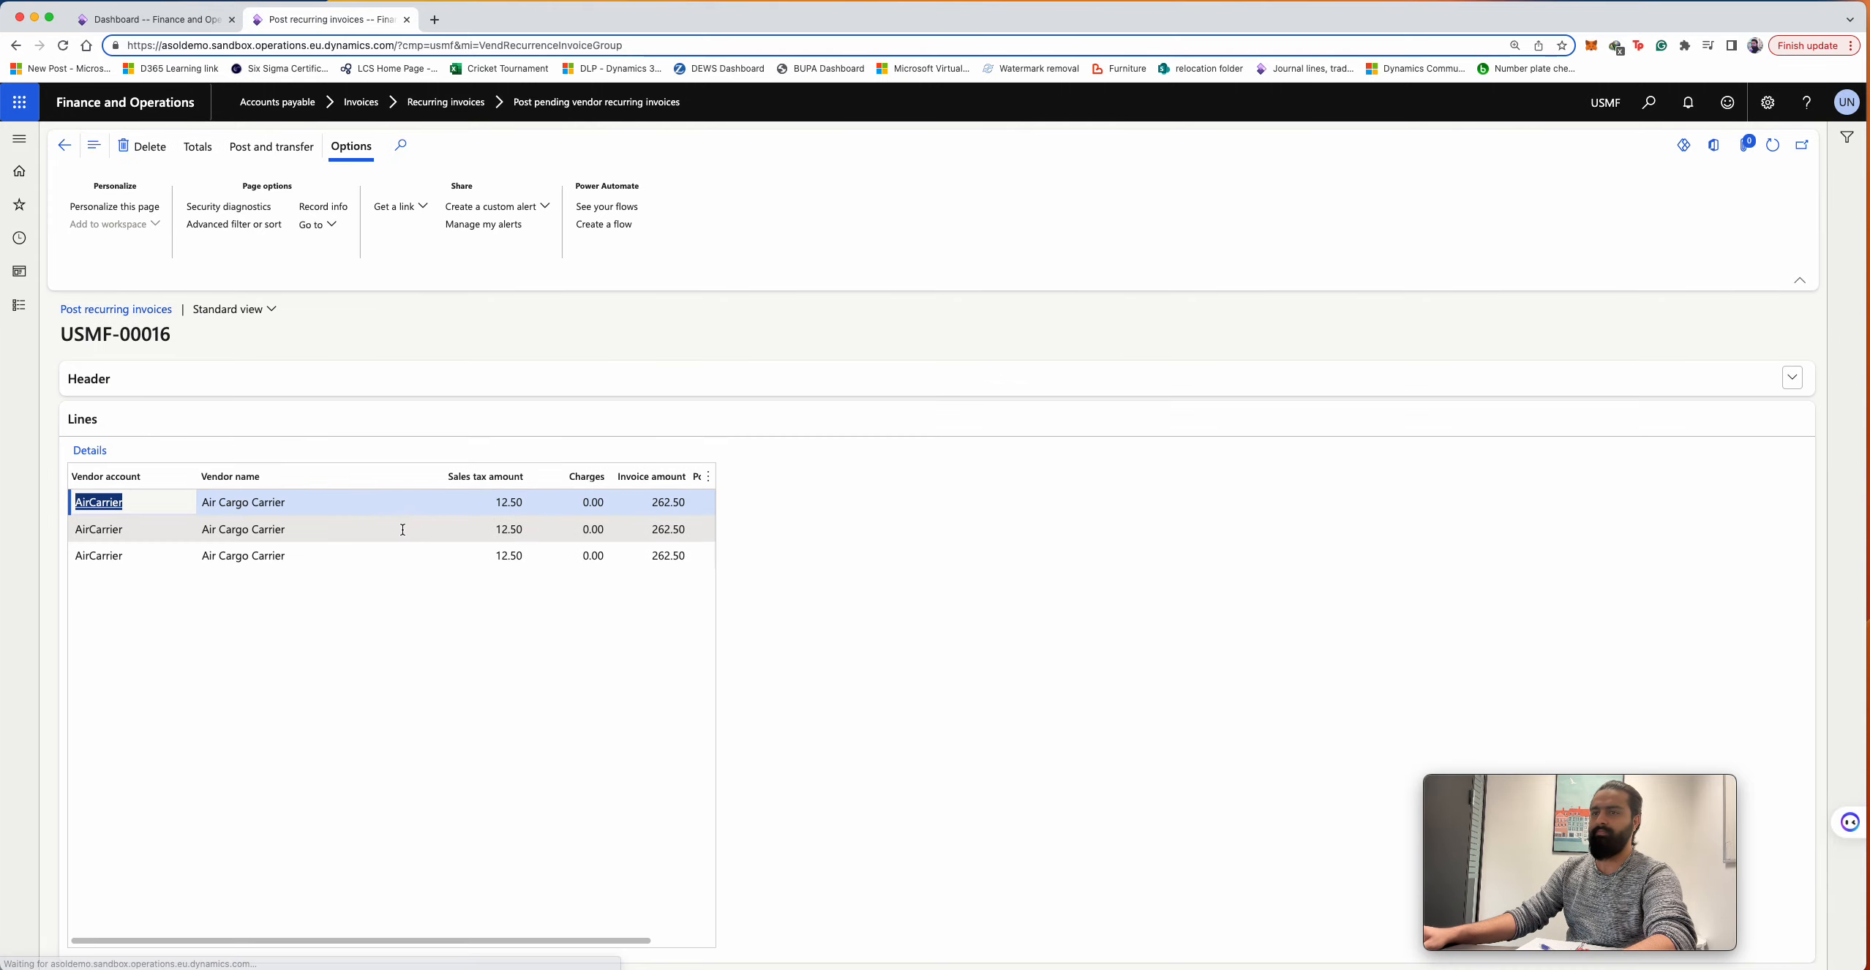
pyautogui.click(322, 536)
pyautogui.click(321, 550)
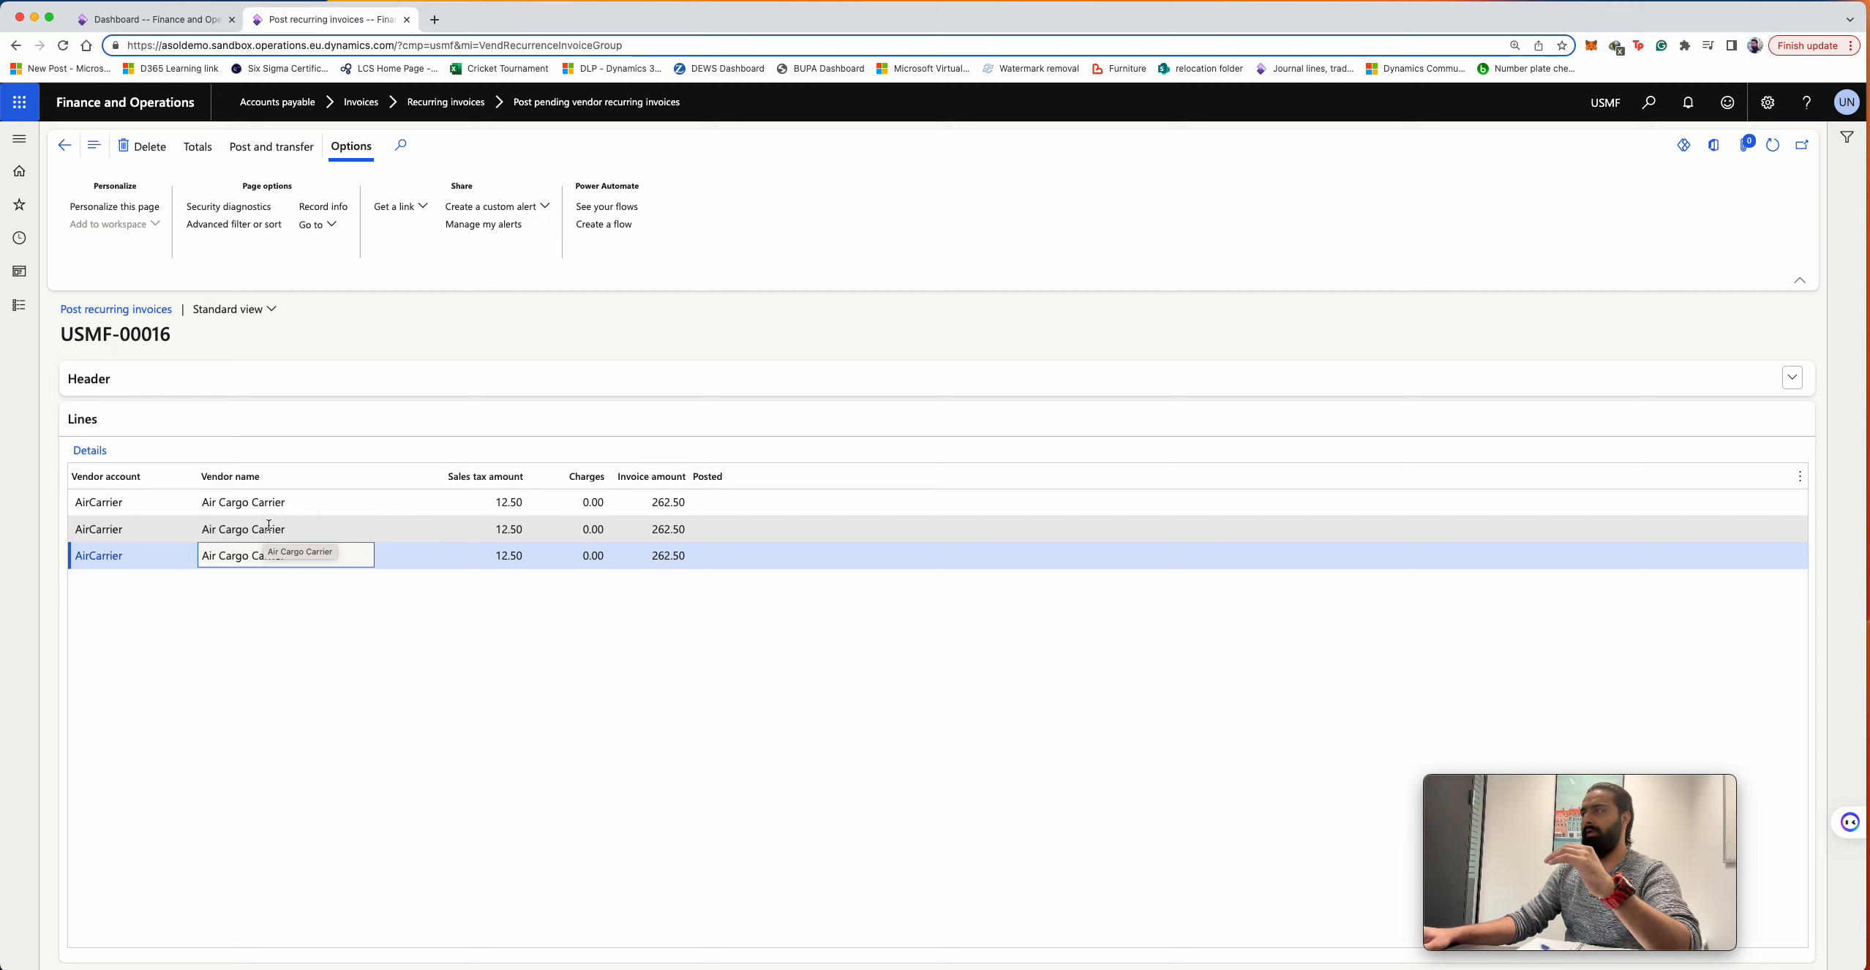
pyautogui.click(383, 662)
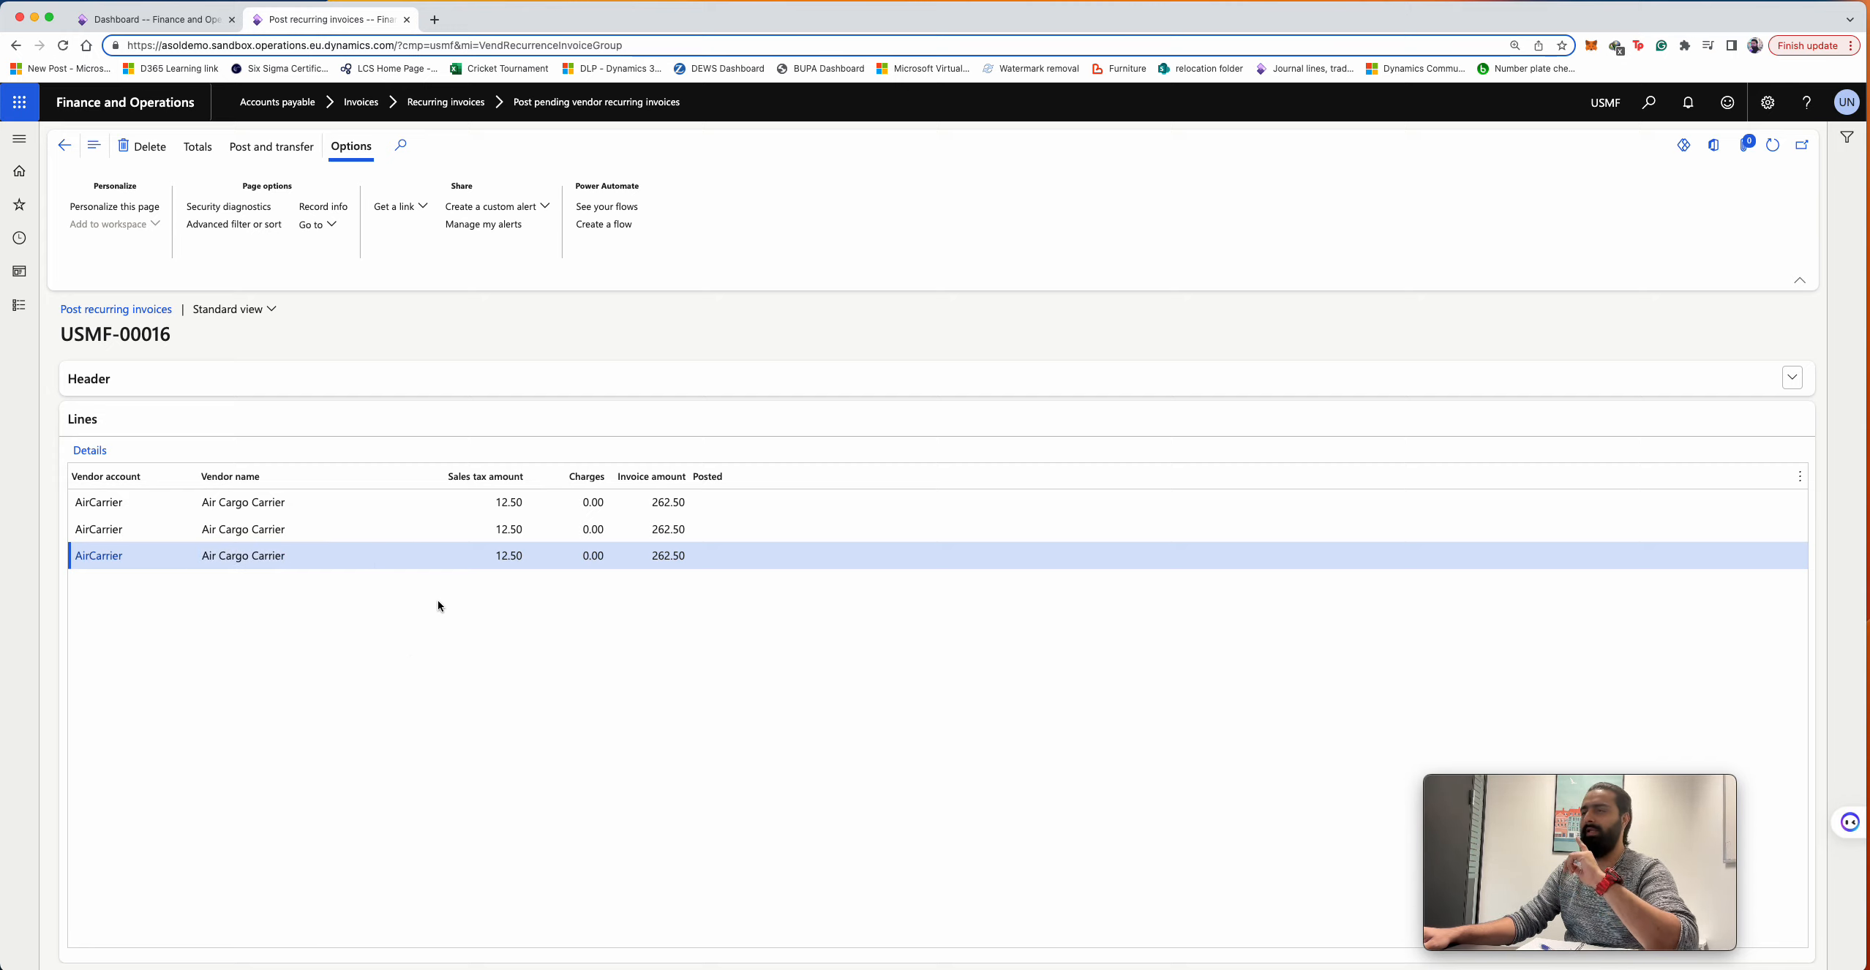
pyautogui.click(445, 529)
pyautogui.click(439, 556)
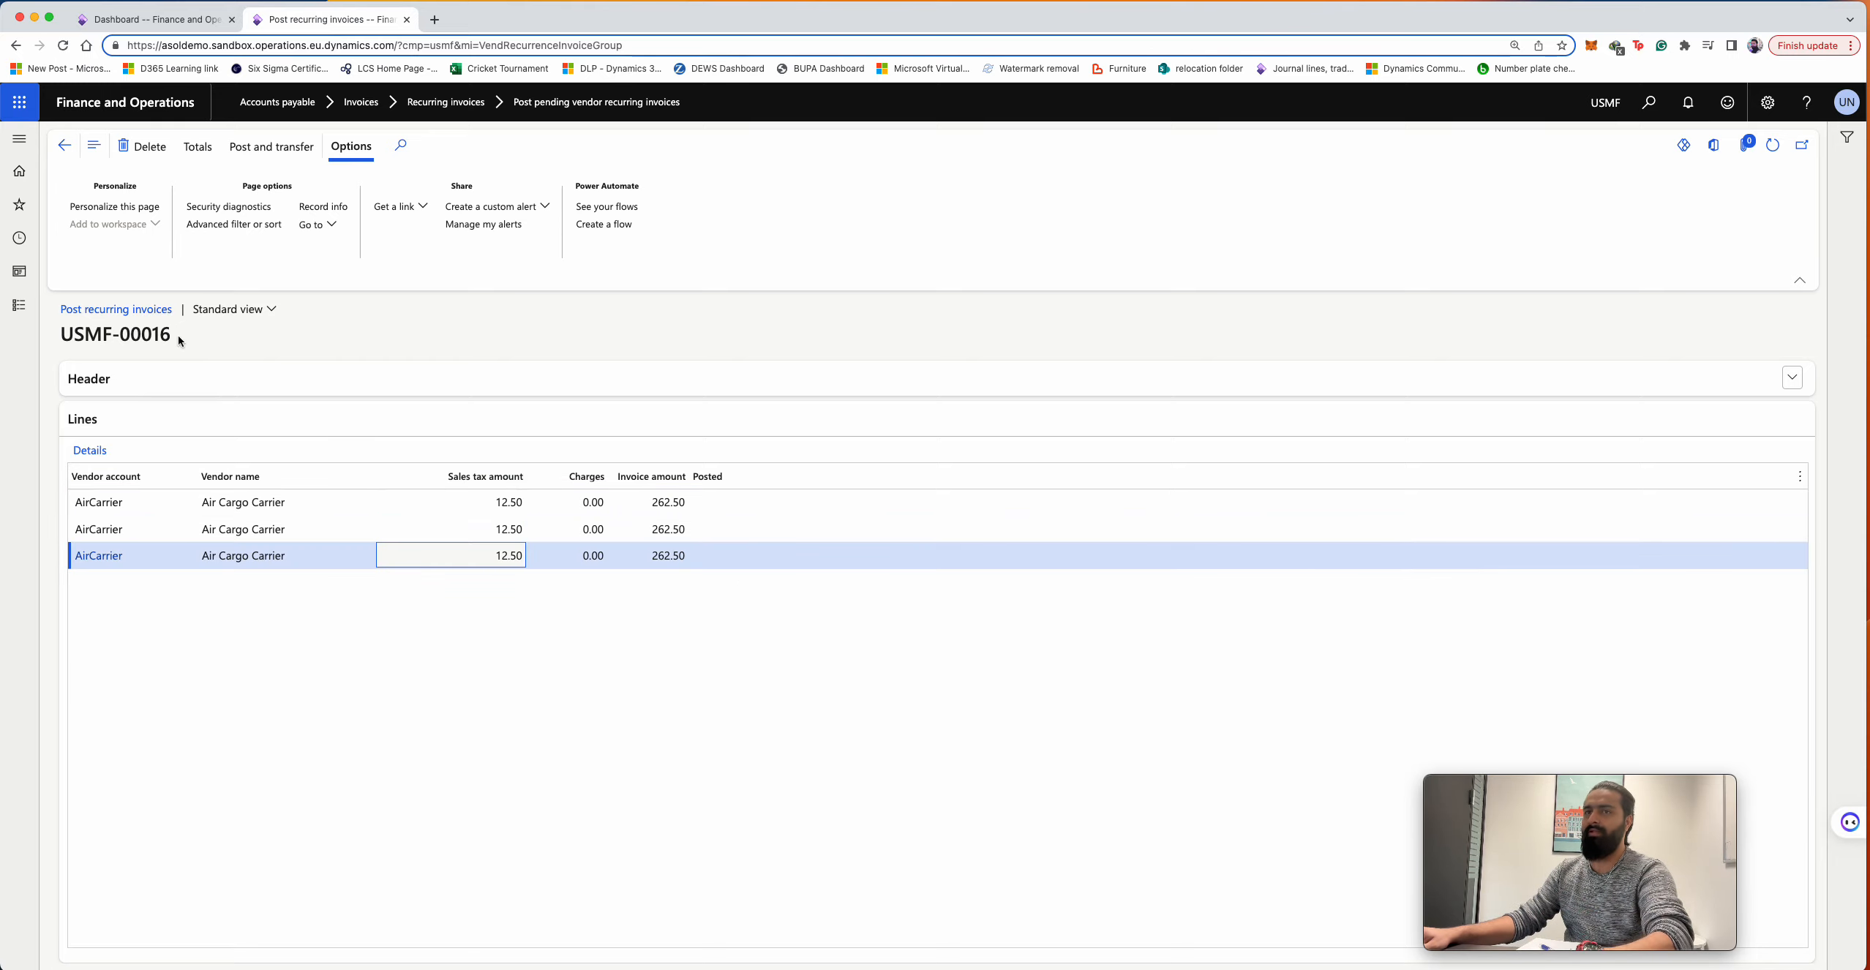
# - View the Pending vendor invoices list, then reopen recurrence USMF-00016 to get its vendor account
pyautogui.click(21, 306)
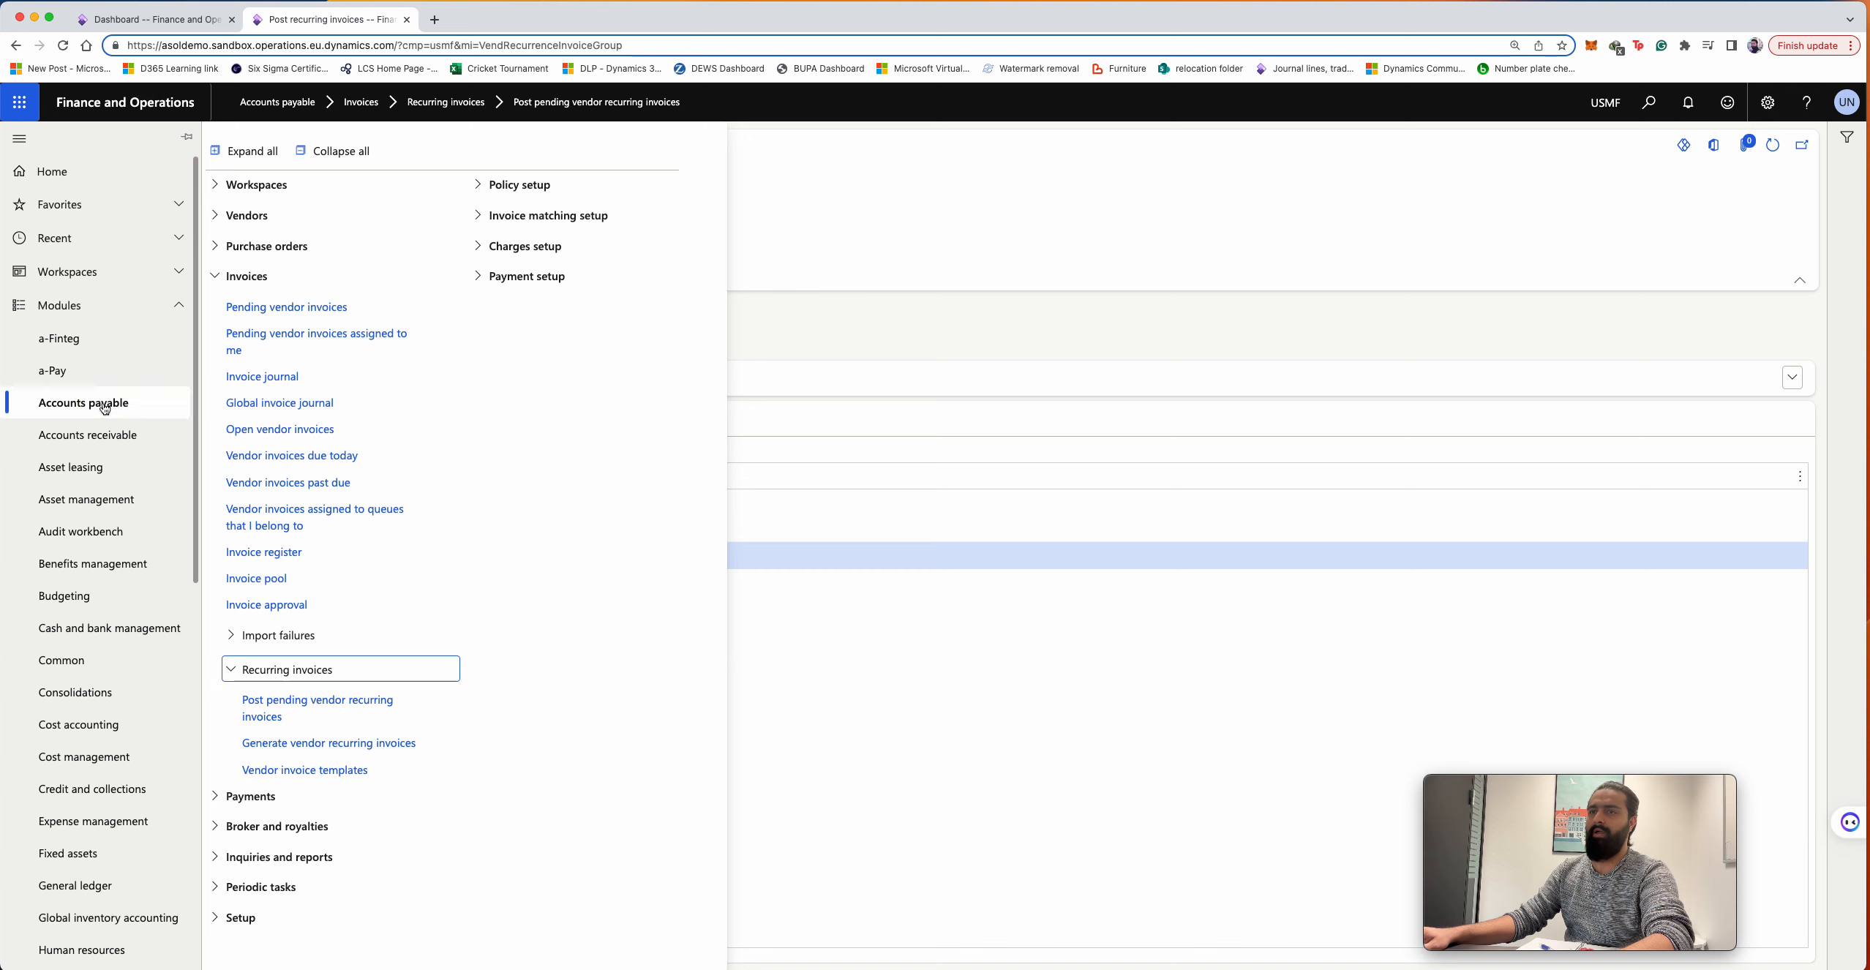
pyautogui.click(287, 307)
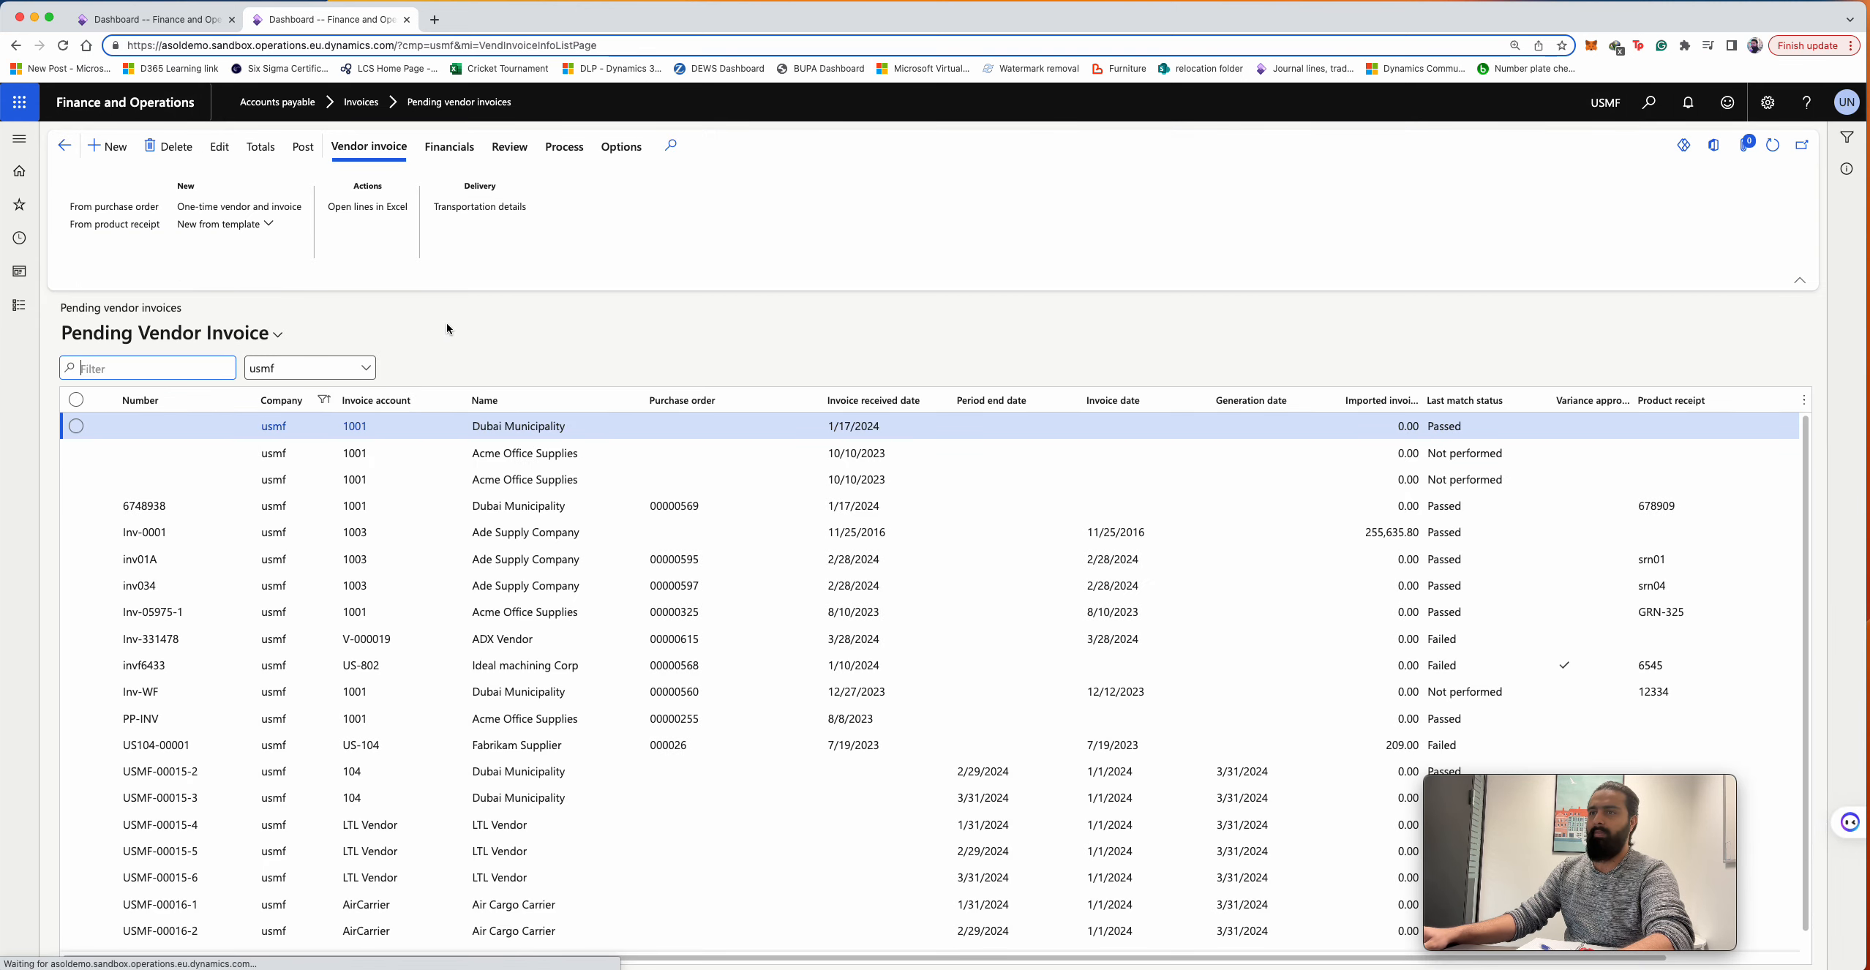
pyautogui.click(19, 305)
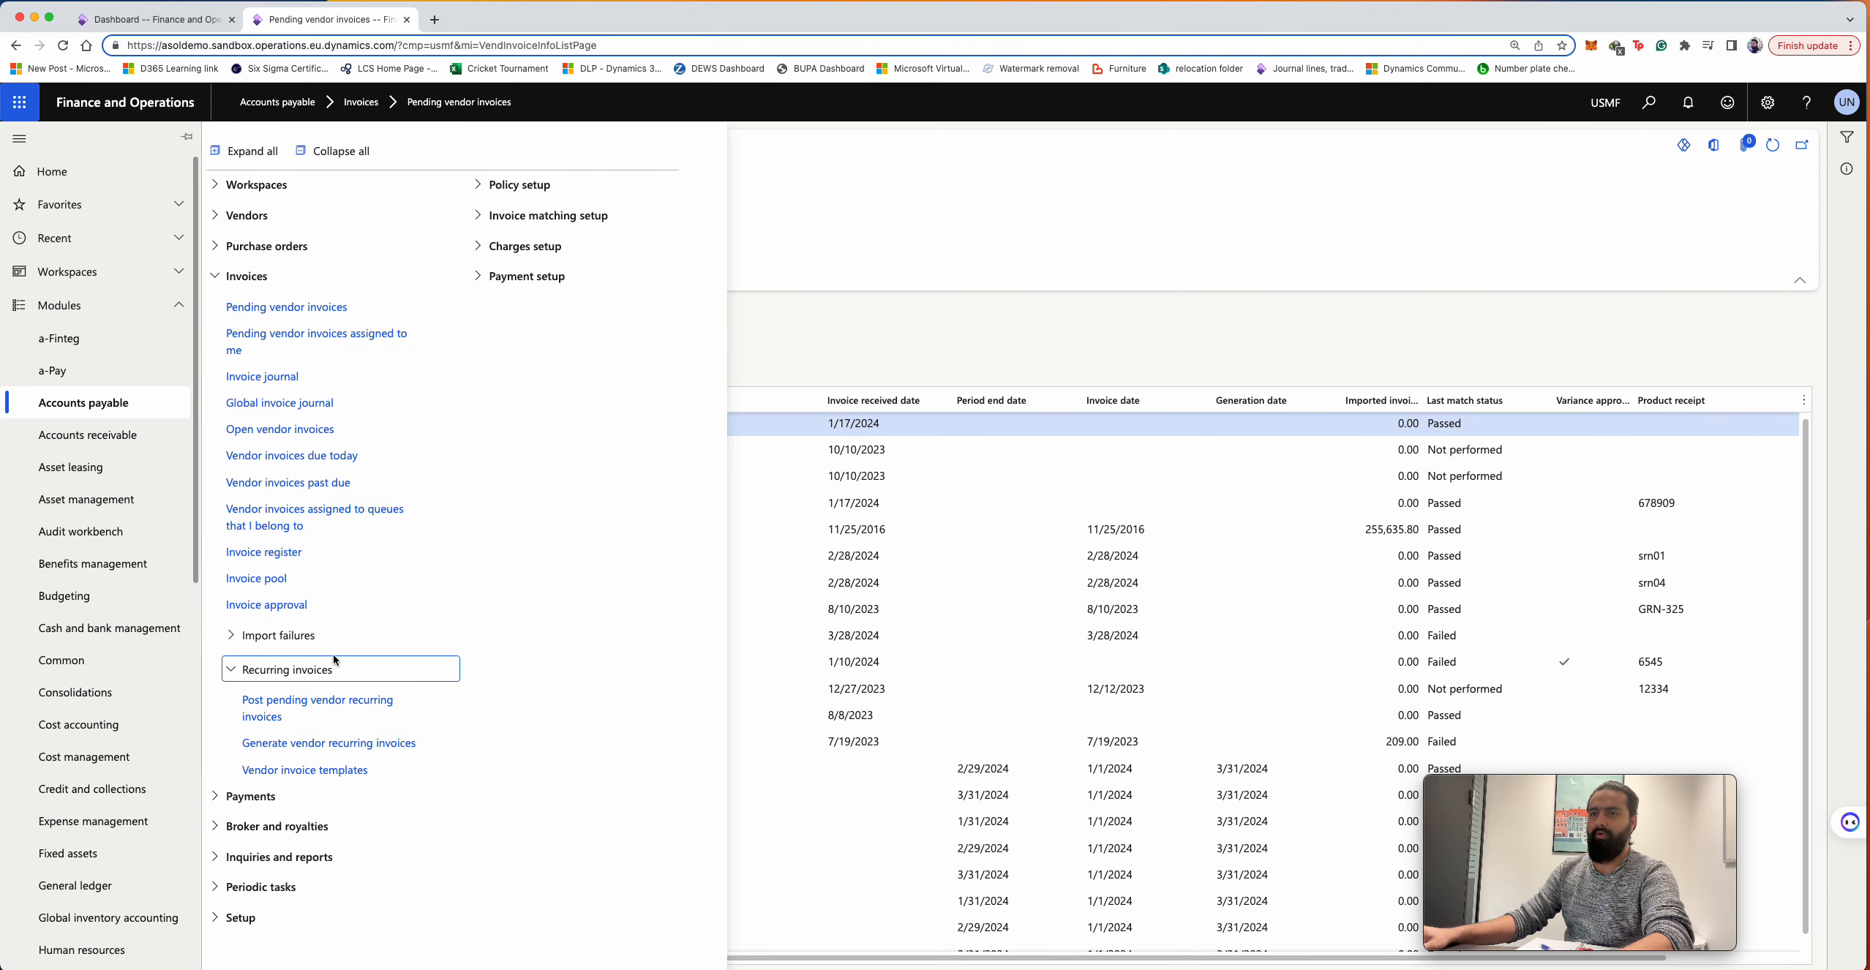
pyautogui.click(301, 710)
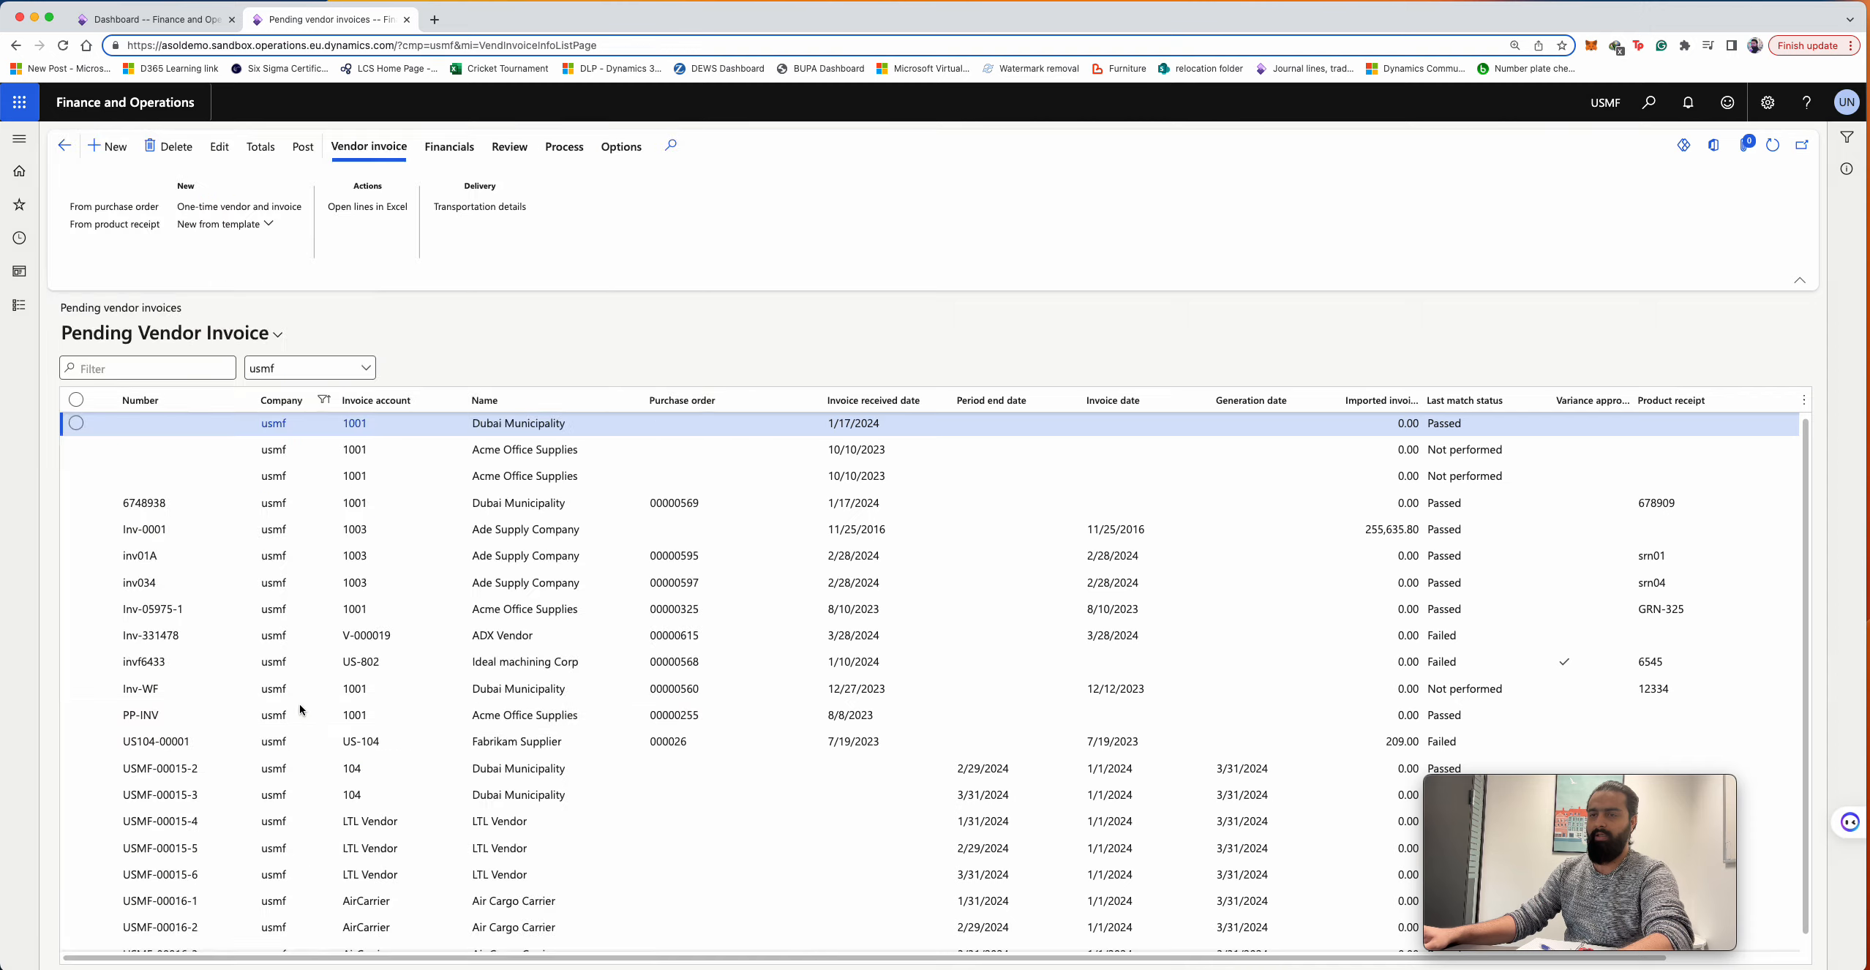
pyautogui.click(147, 480)
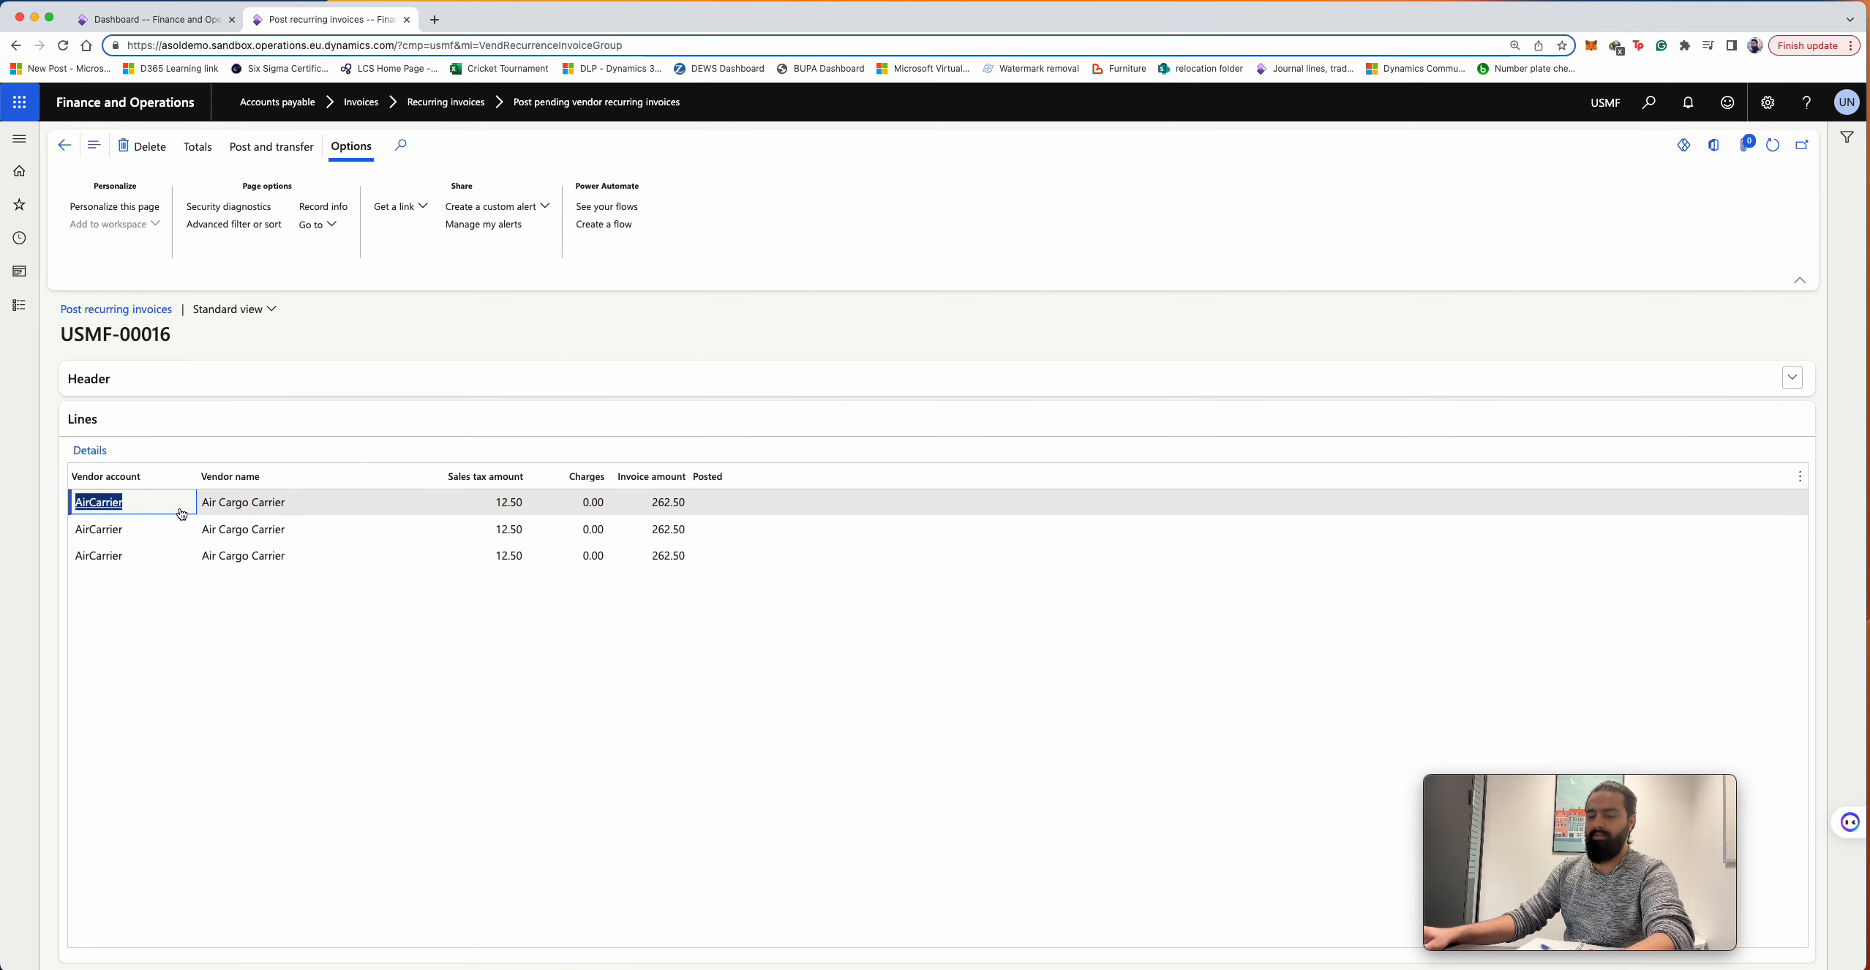
# - Filter the Pending vendor invoices list to invoice accounts beginning with AirCarrier
pyautogui.click(19, 238)
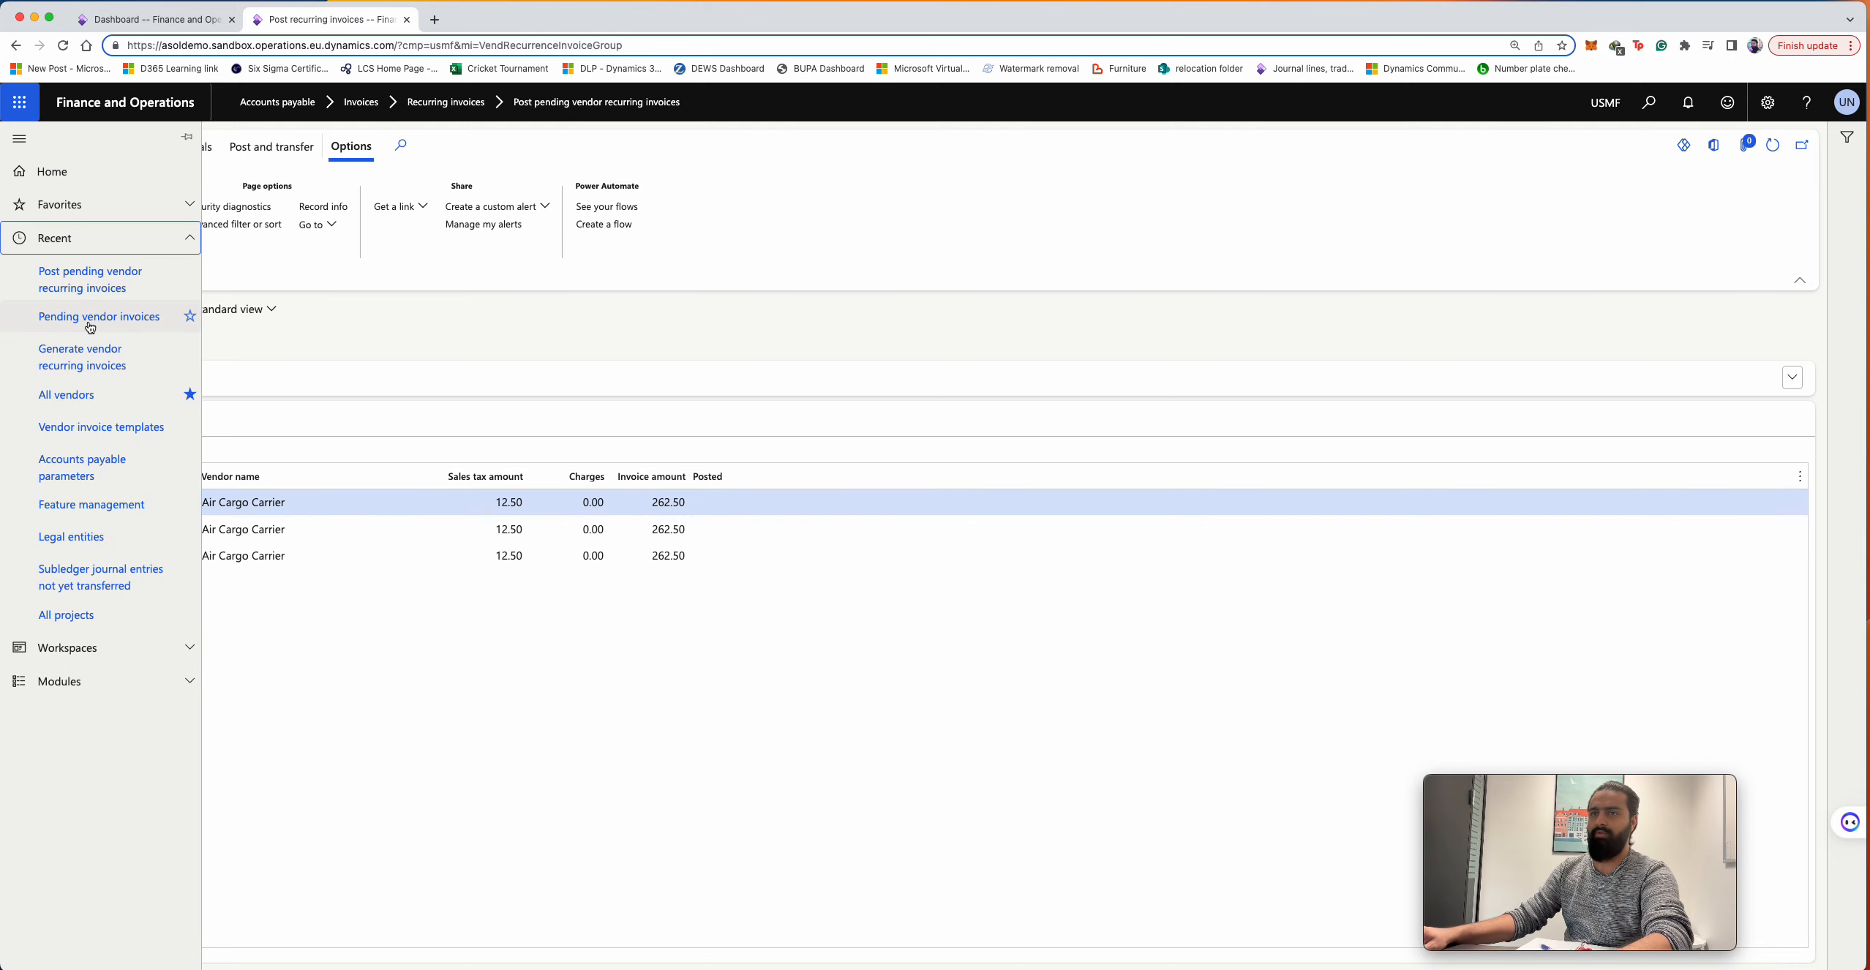
pyautogui.click(89, 324)
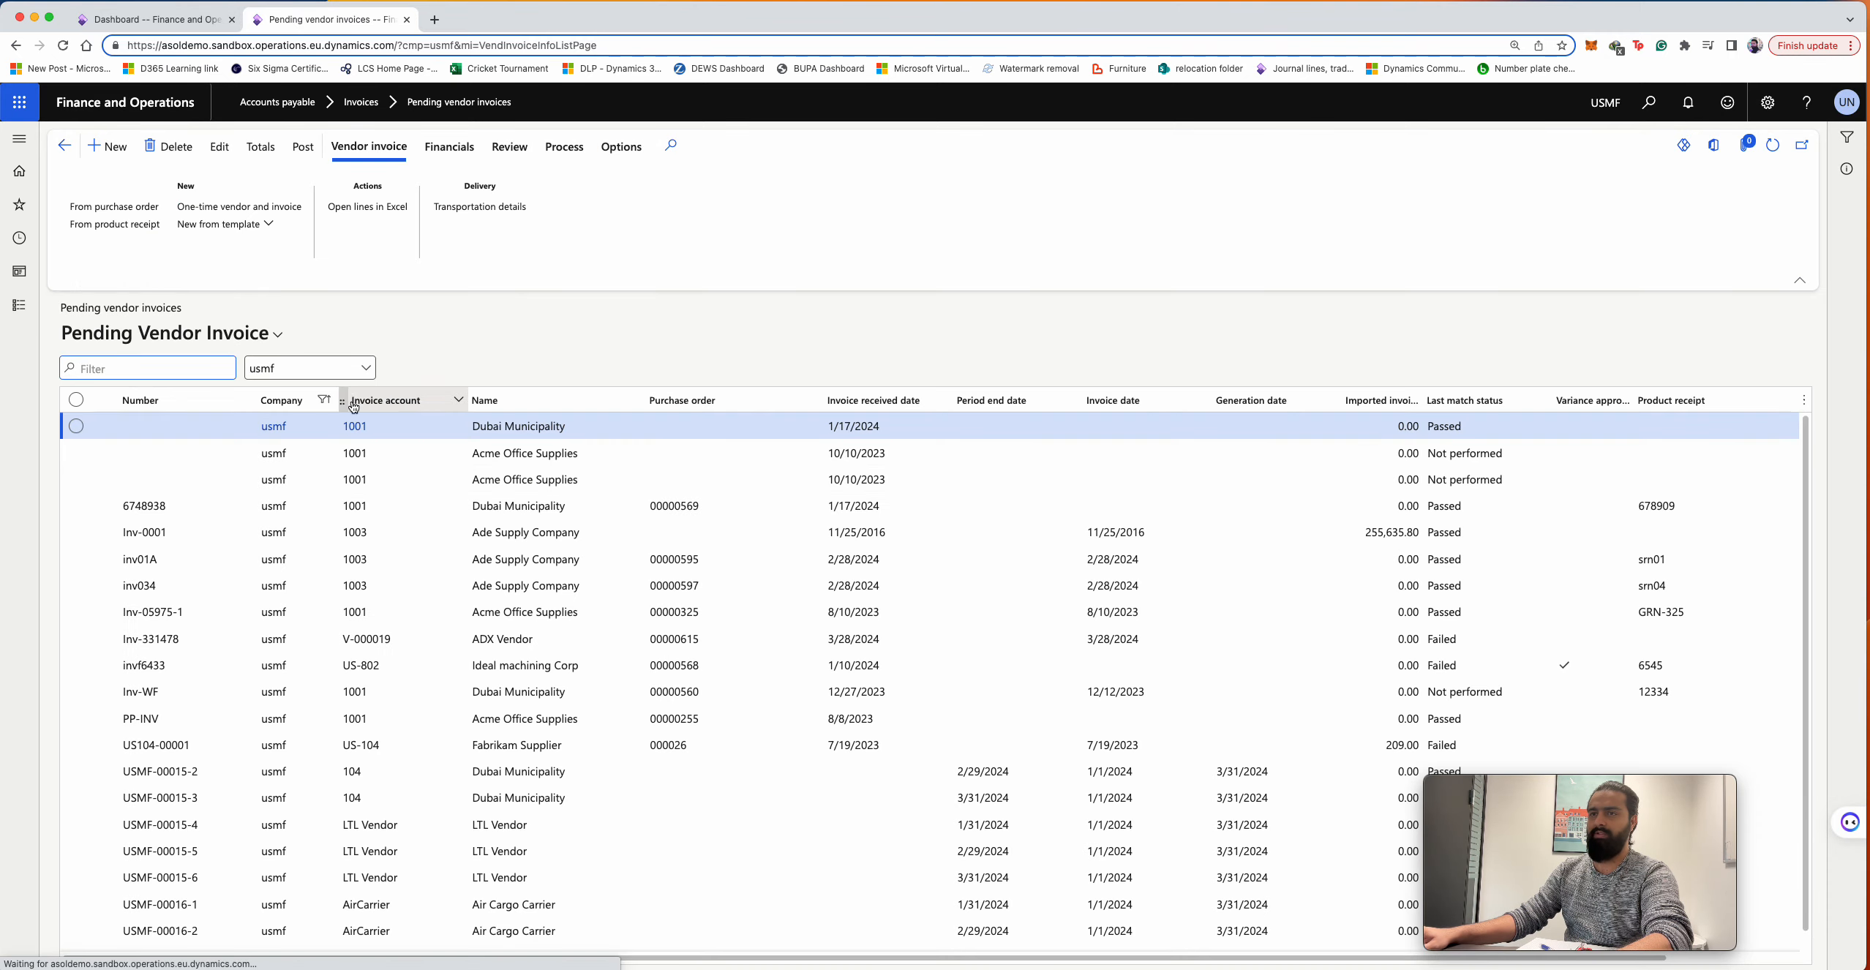
pyautogui.click(395, 401)
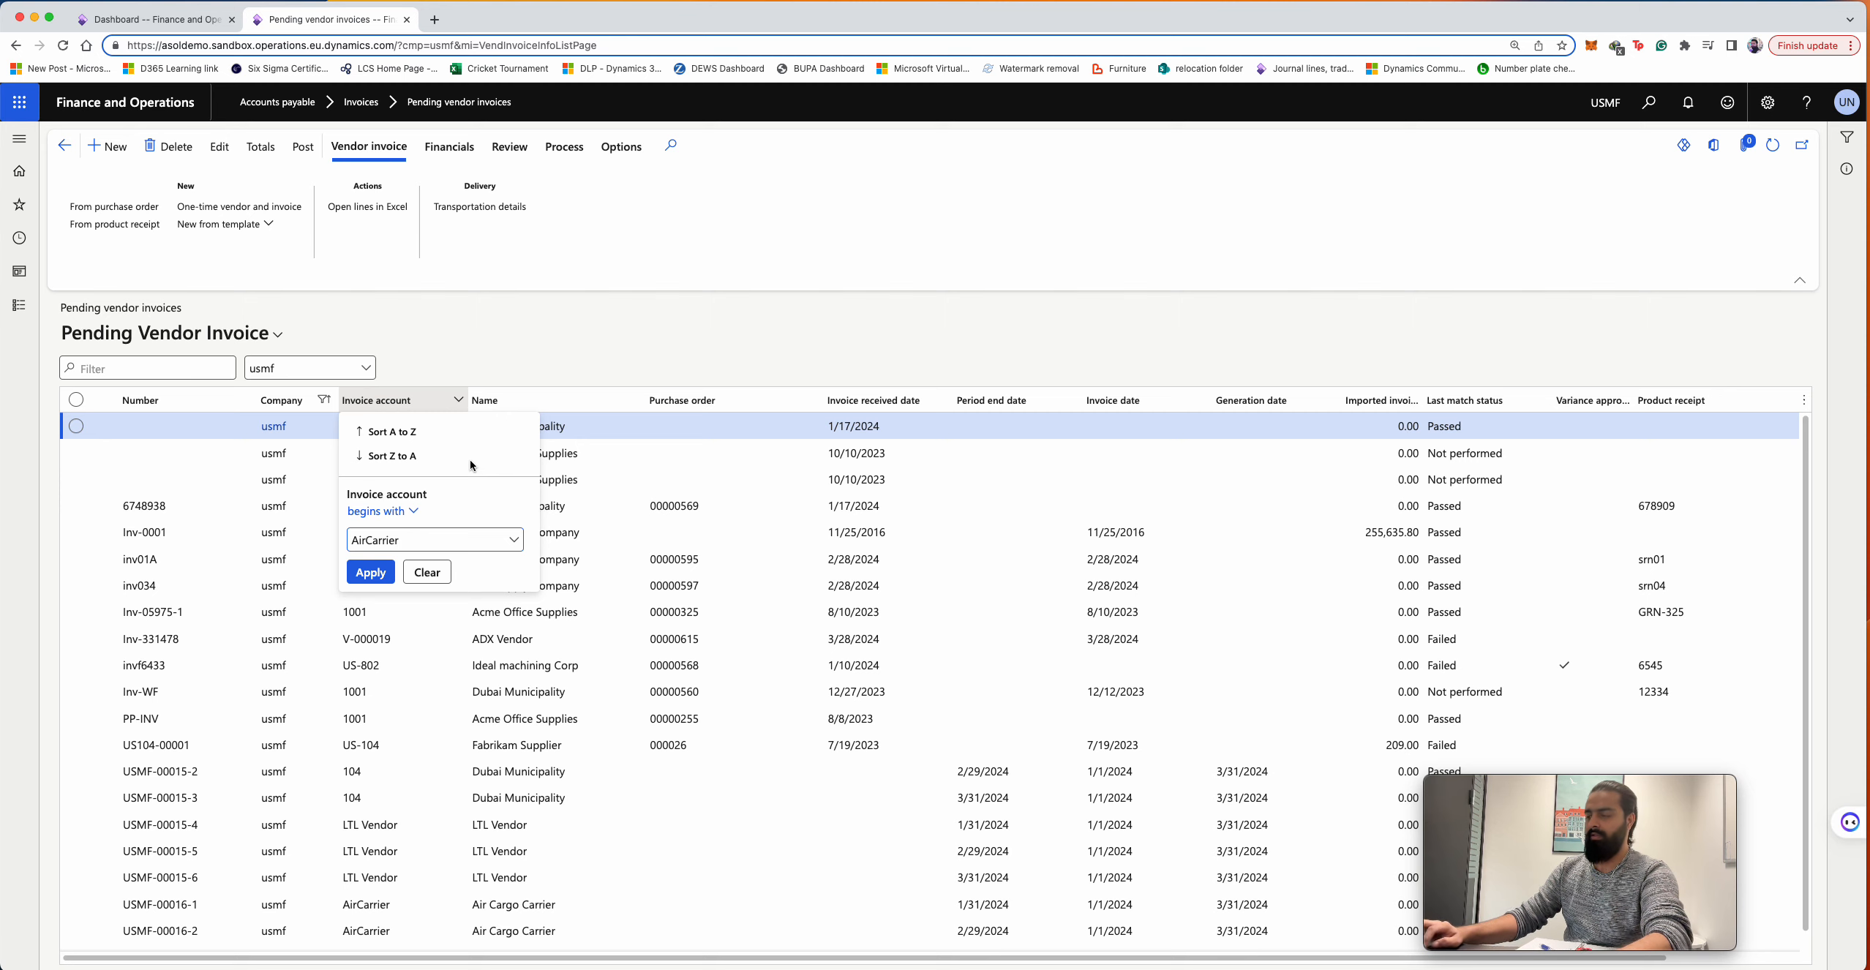
pyautogui.press('Return')
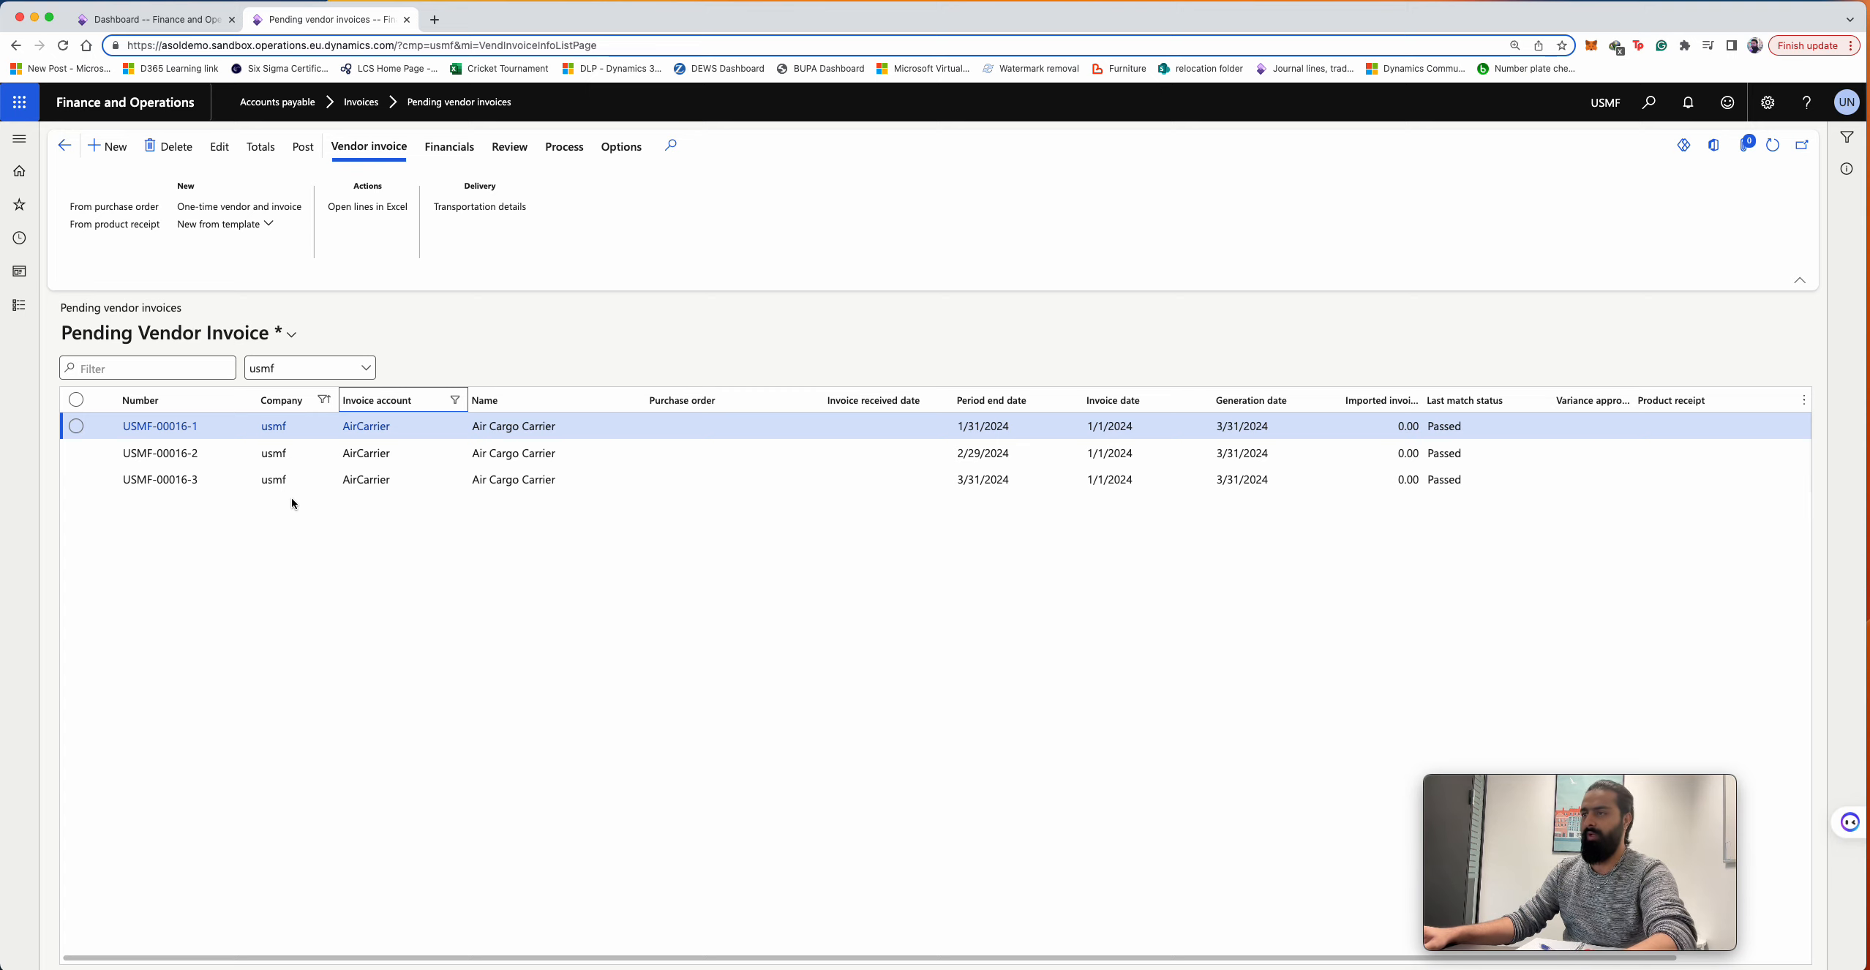
# - Examine the period end dates of the three pending AirCarrier invoices
pyautogui.moveTo(982, 427); pyautogui.dragTo(954, 453)
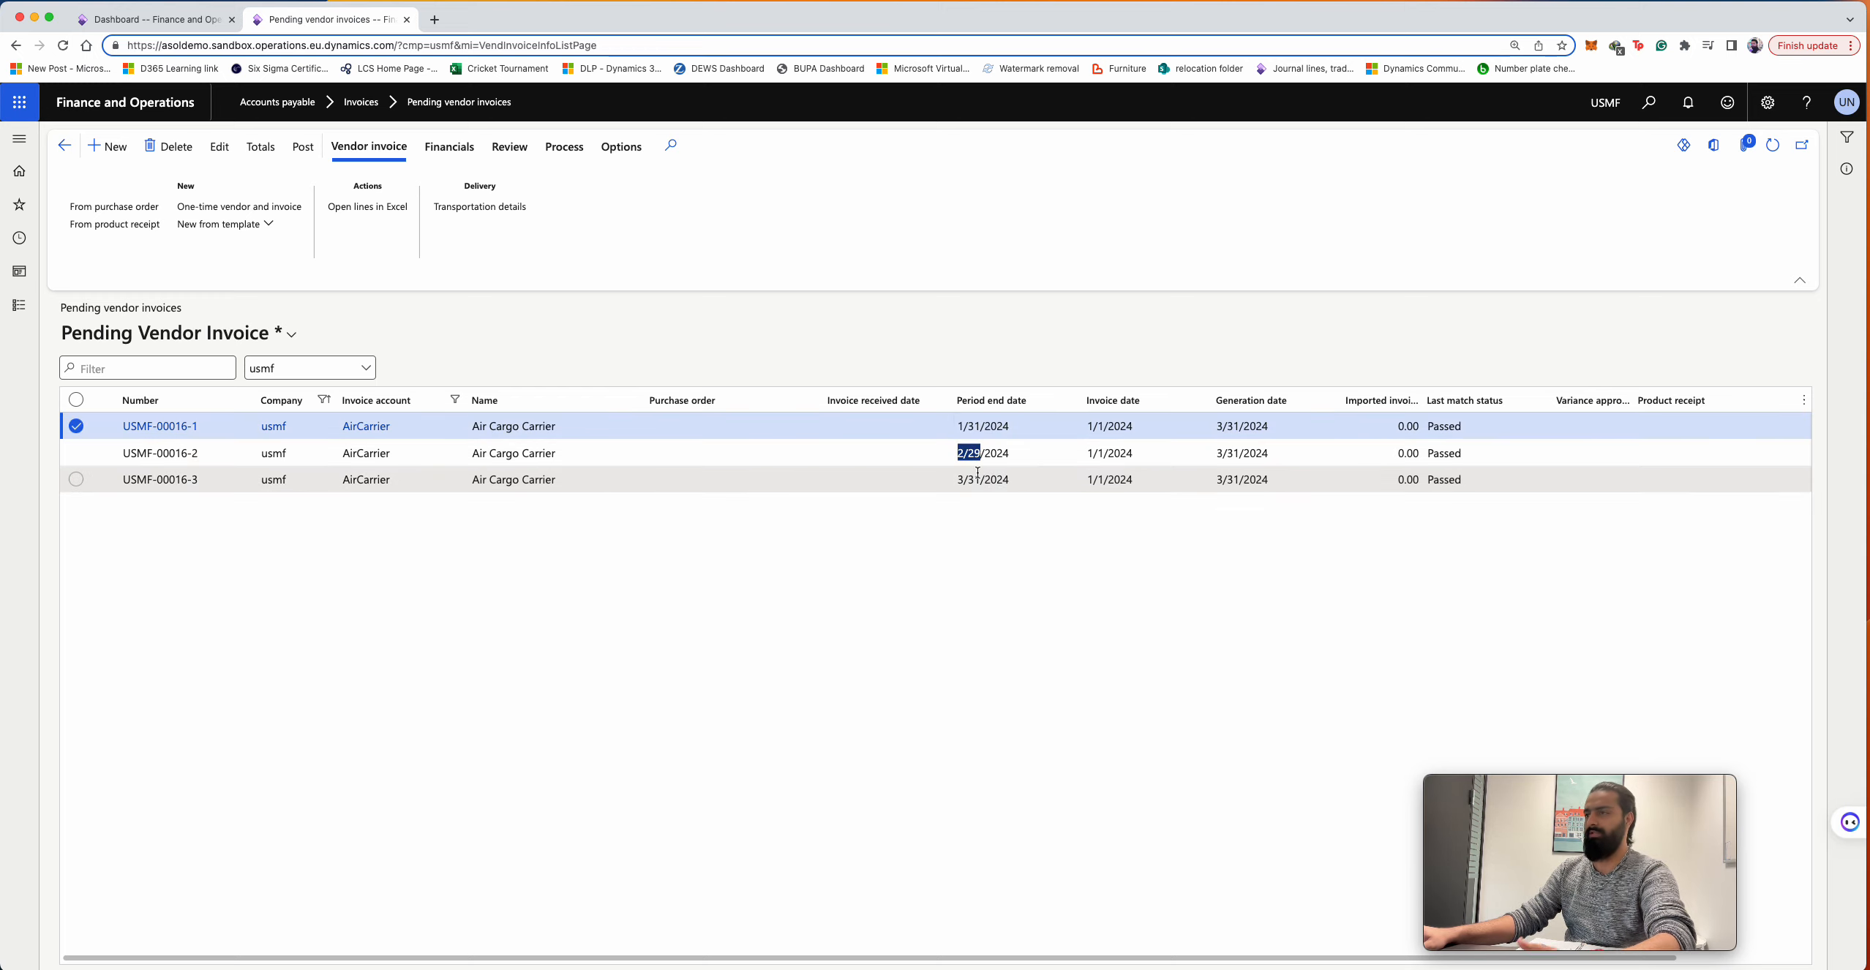
pyautogui.click(973, 481)
pyautogui.moveTo(982, 483); pyautogui.dragTo(957, 479)
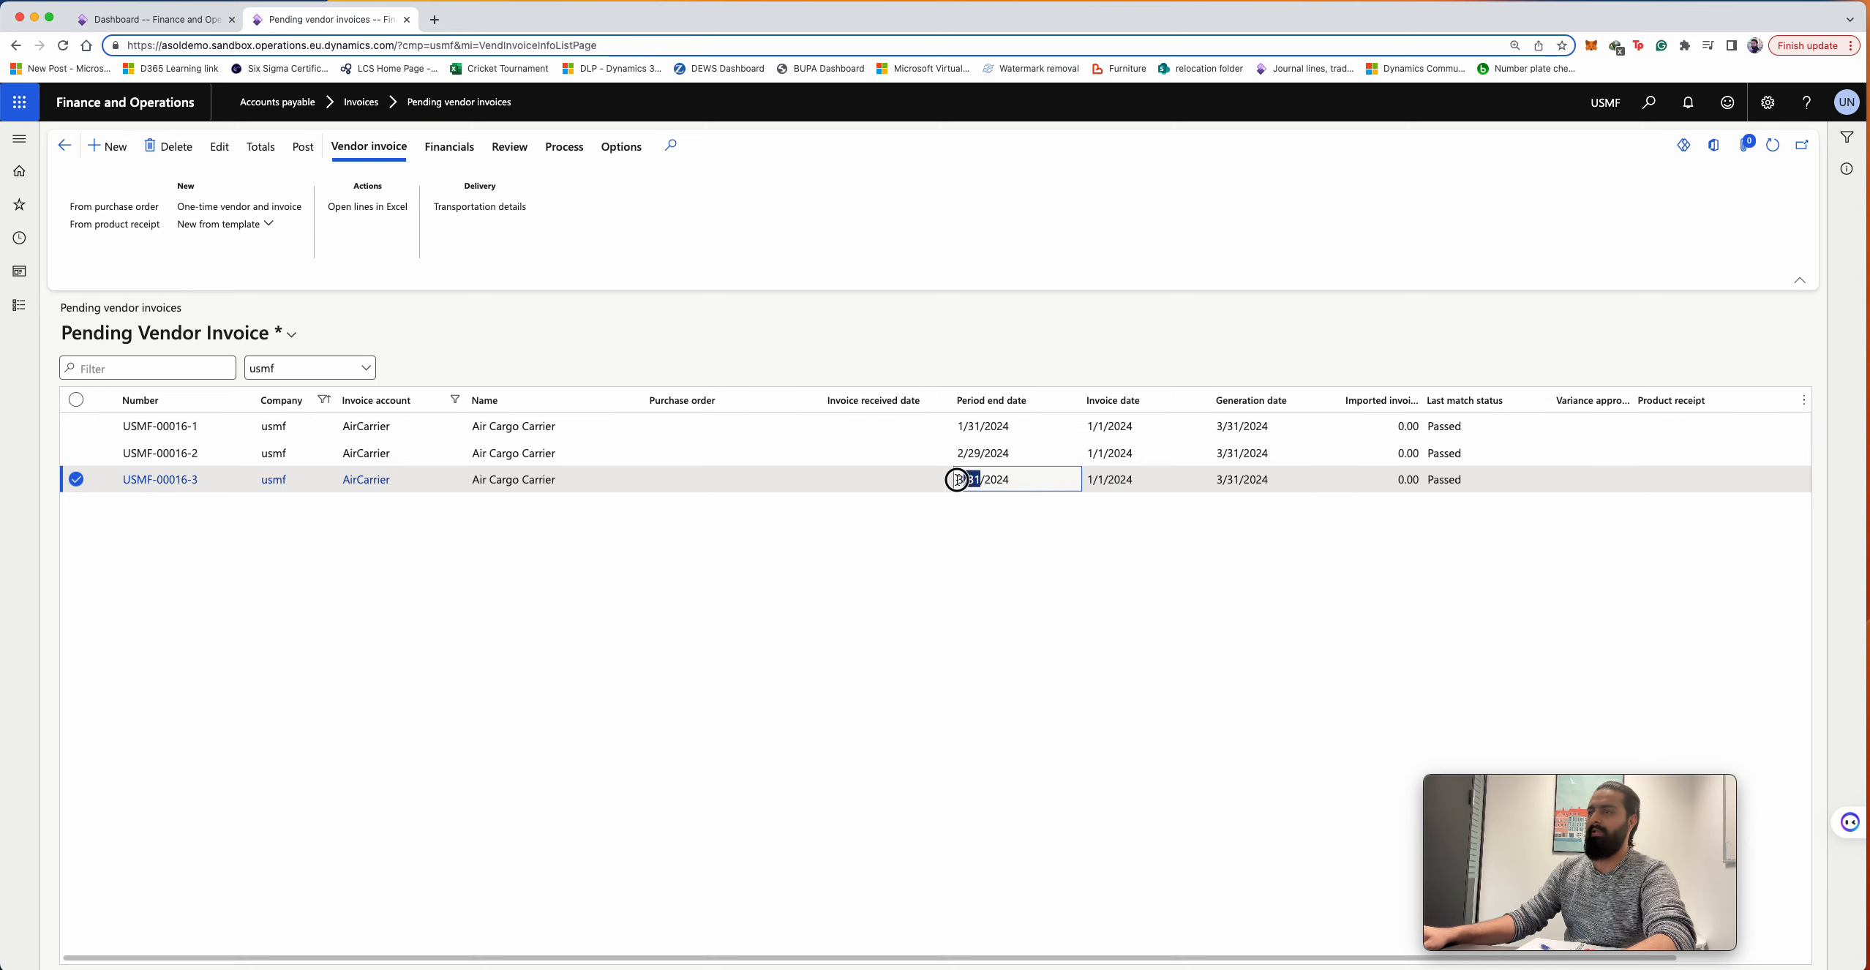
pyautogui.click(958, 480)
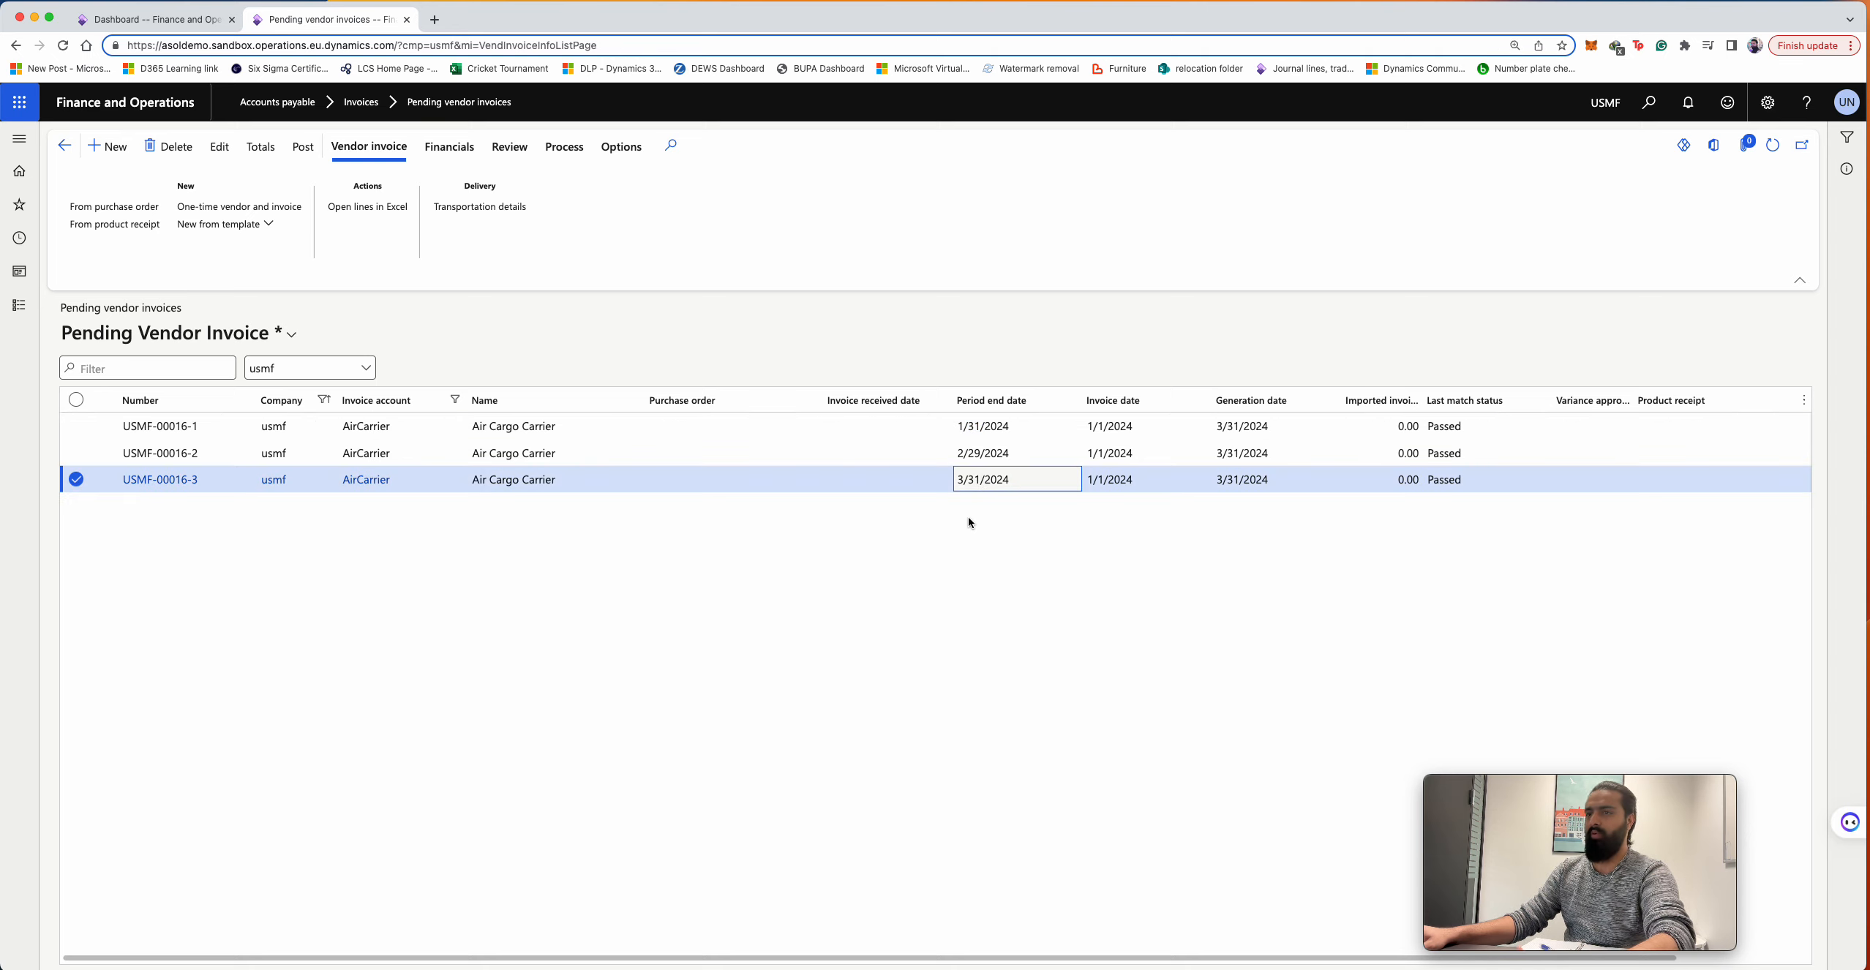
# - Open pending invoice USMF-00016-1 and set its invoice received date to 1/1/2024
pyautogui.click(189, 432)
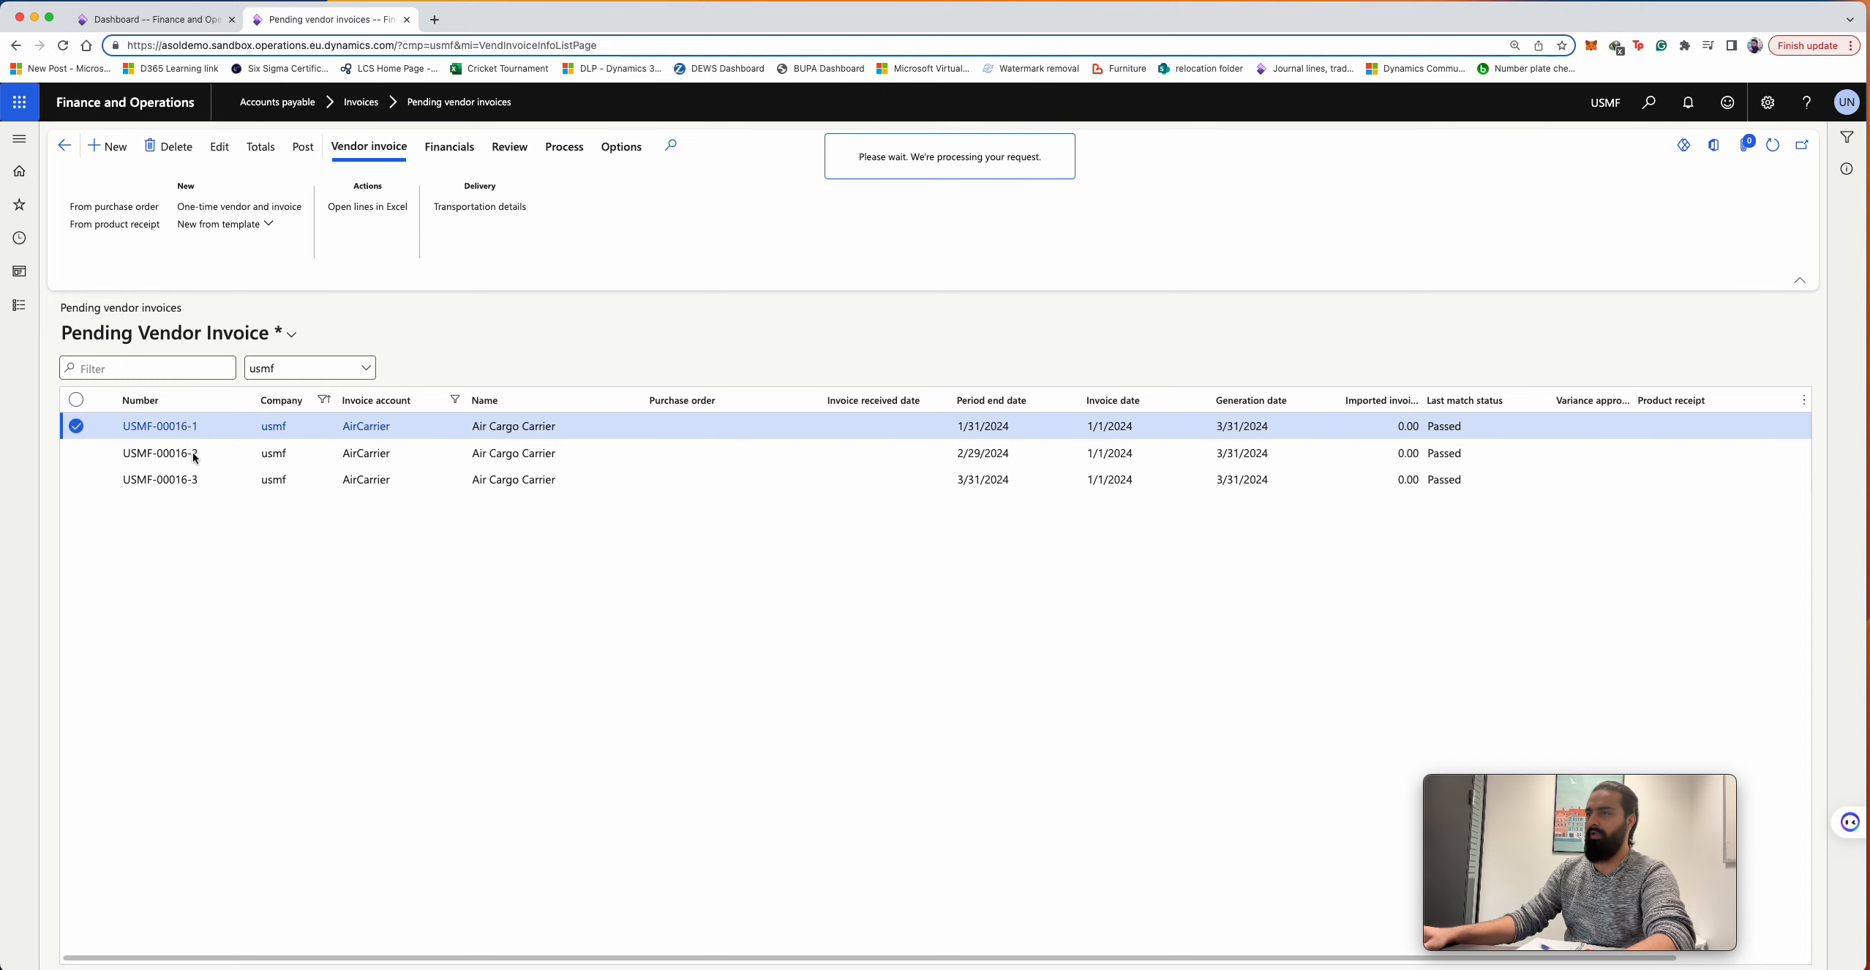
pyautogui.click(841, 496)
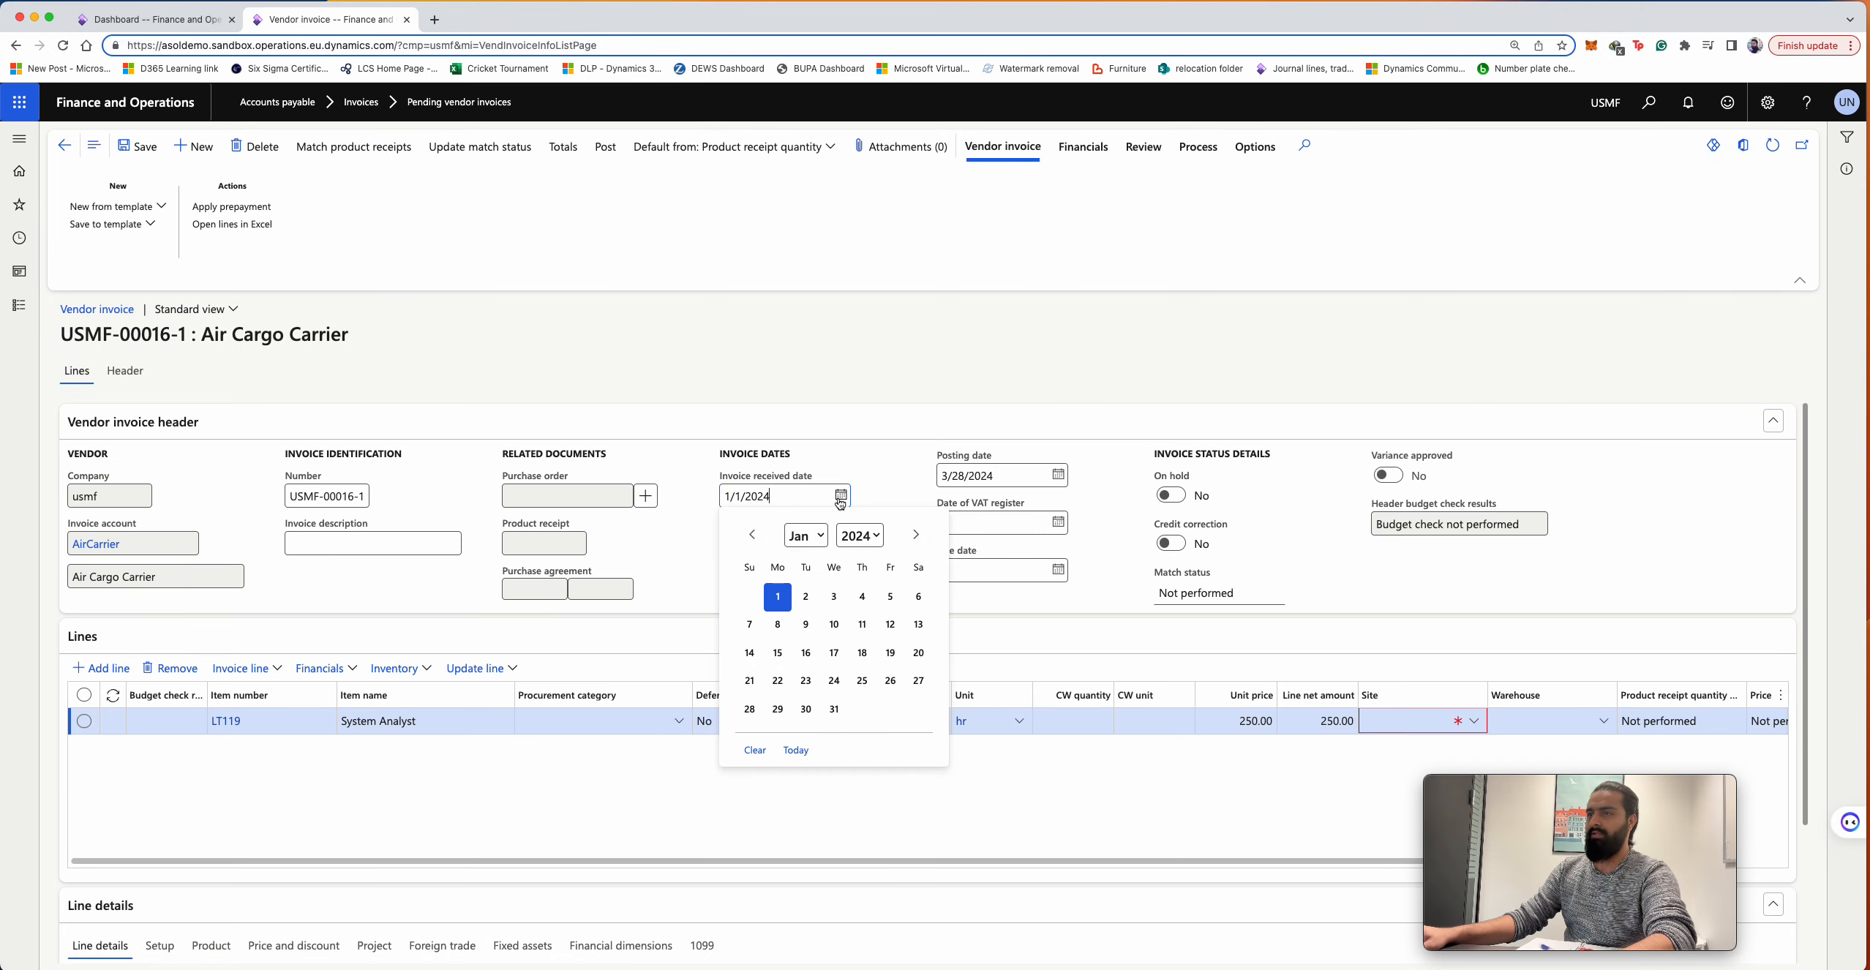
pyautogui.click(787, 597)
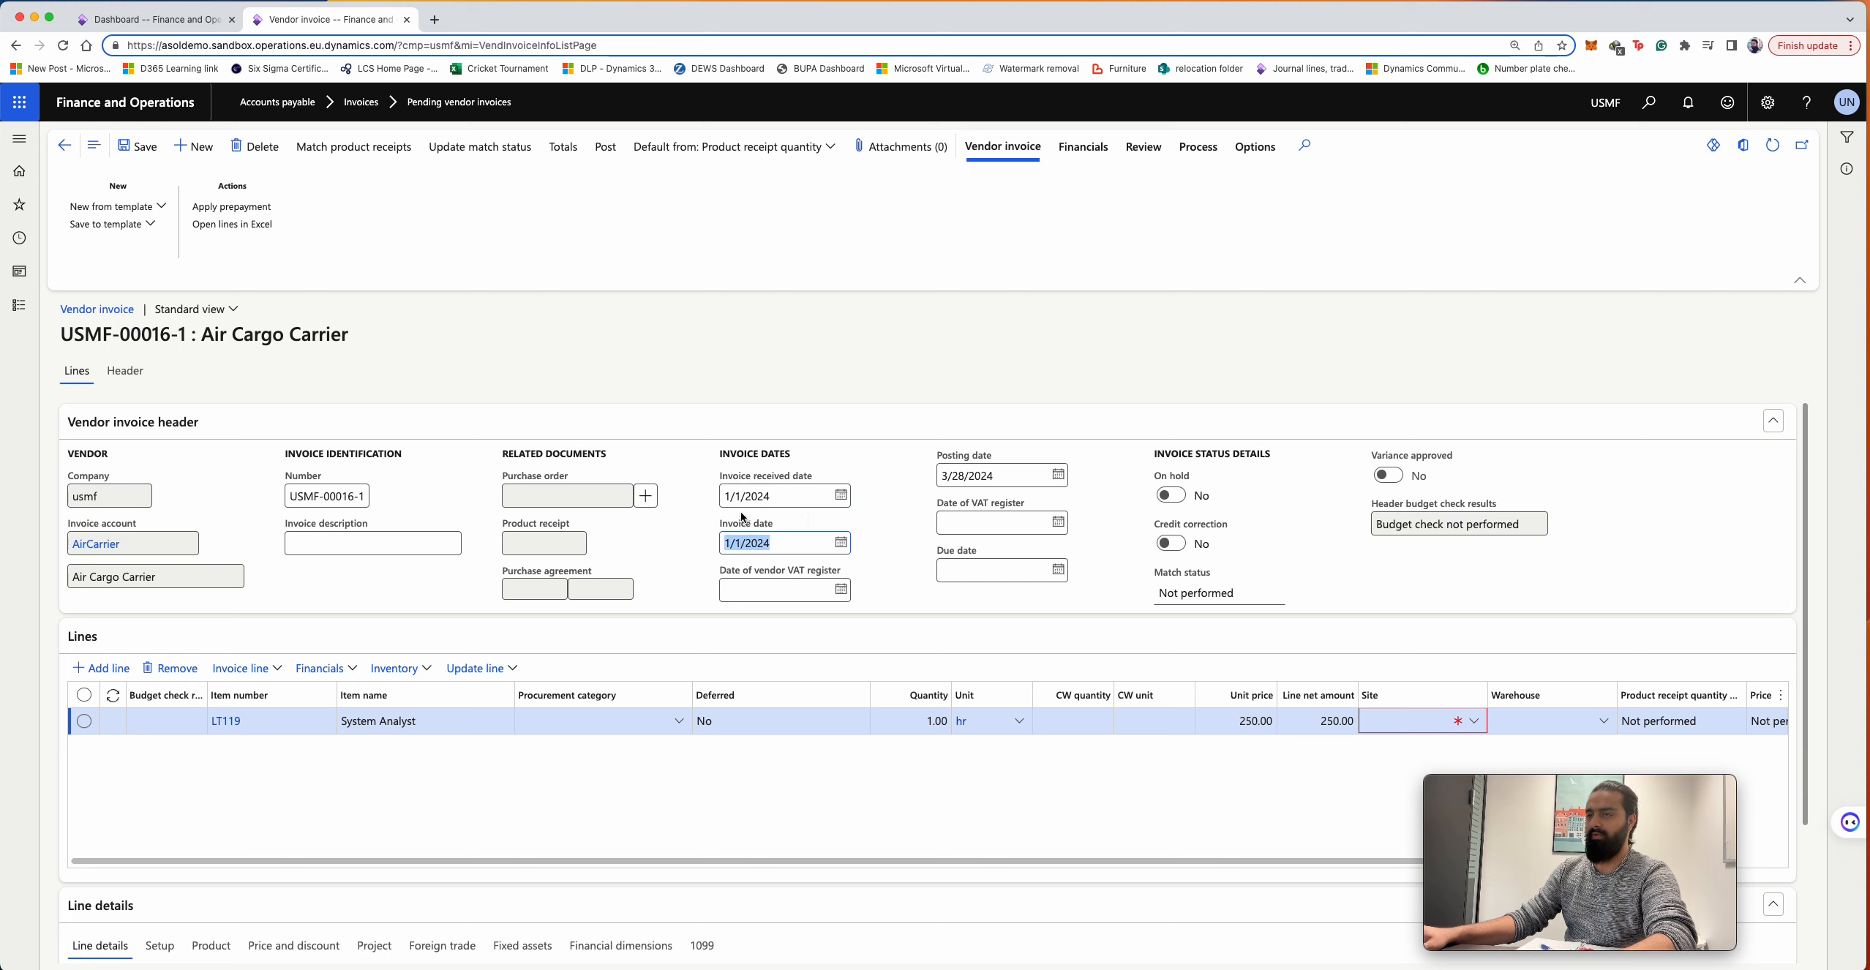
pyautogui.click(775, 588)
# - Set the System Analyst line's site to 1 and post the vendor invoice
pyautogui.click(1376, 723)
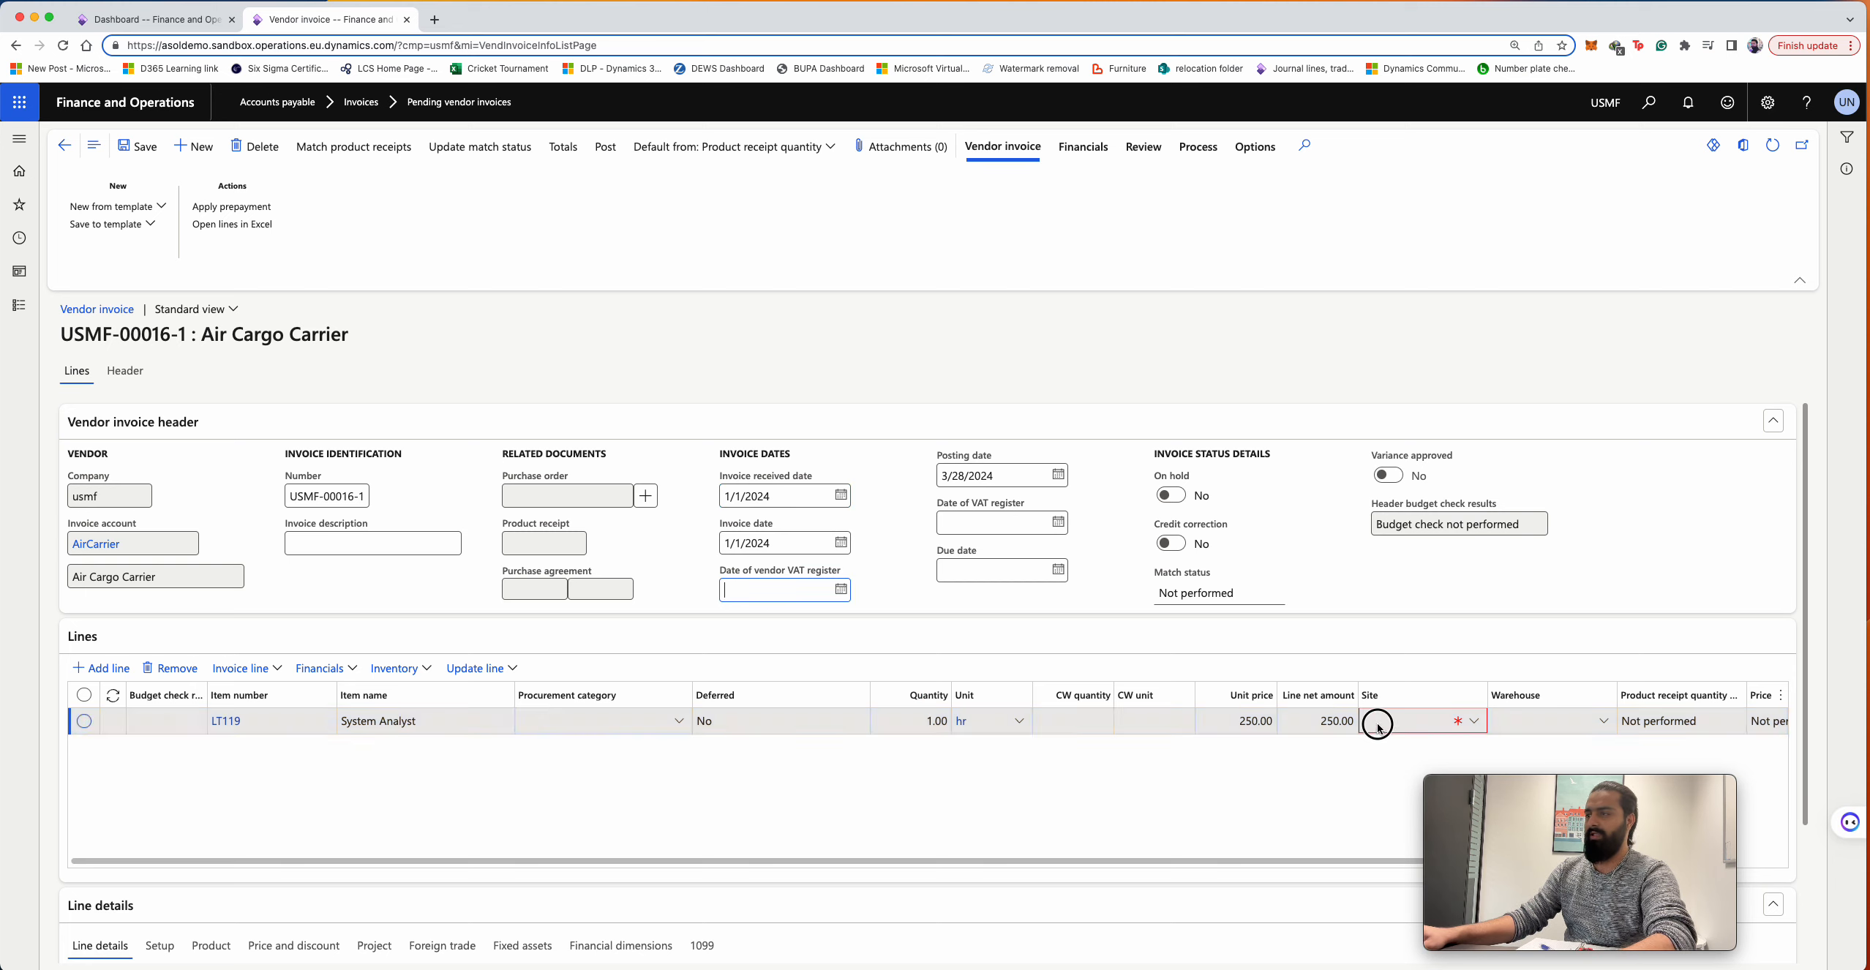
pyautogui.write('1')
pyautogui.press('Tab')
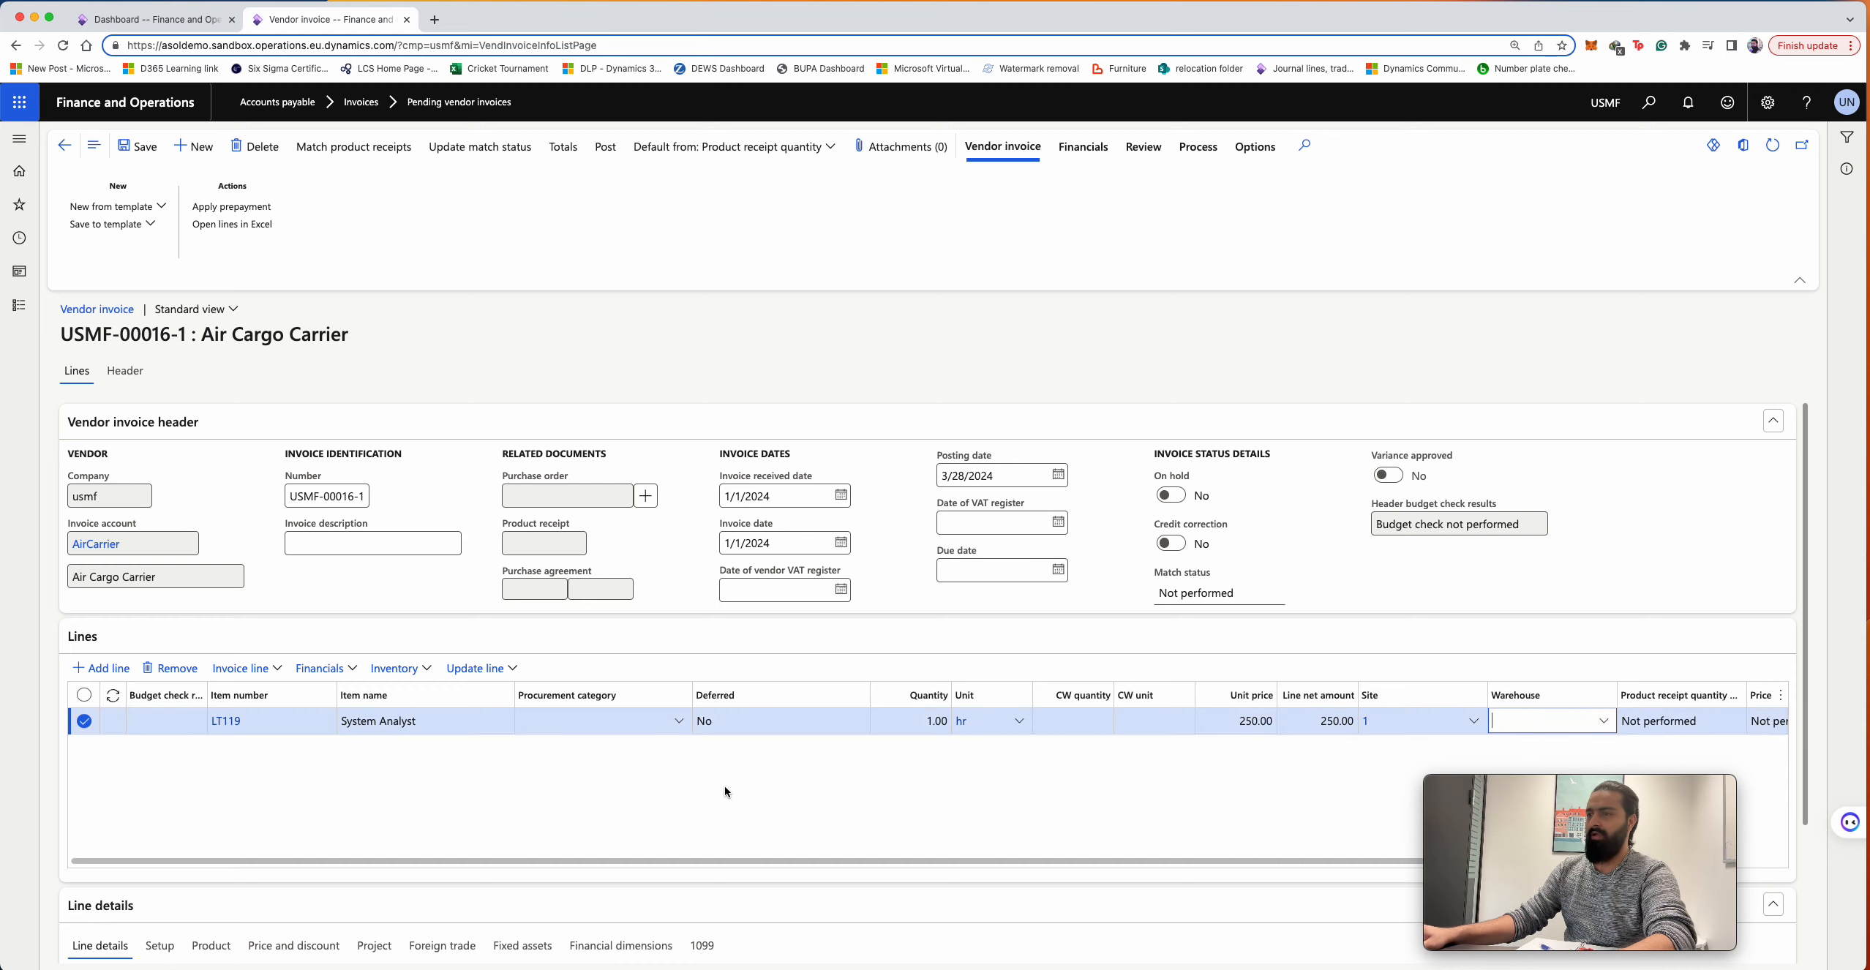
pyautogui.click(615, 154)
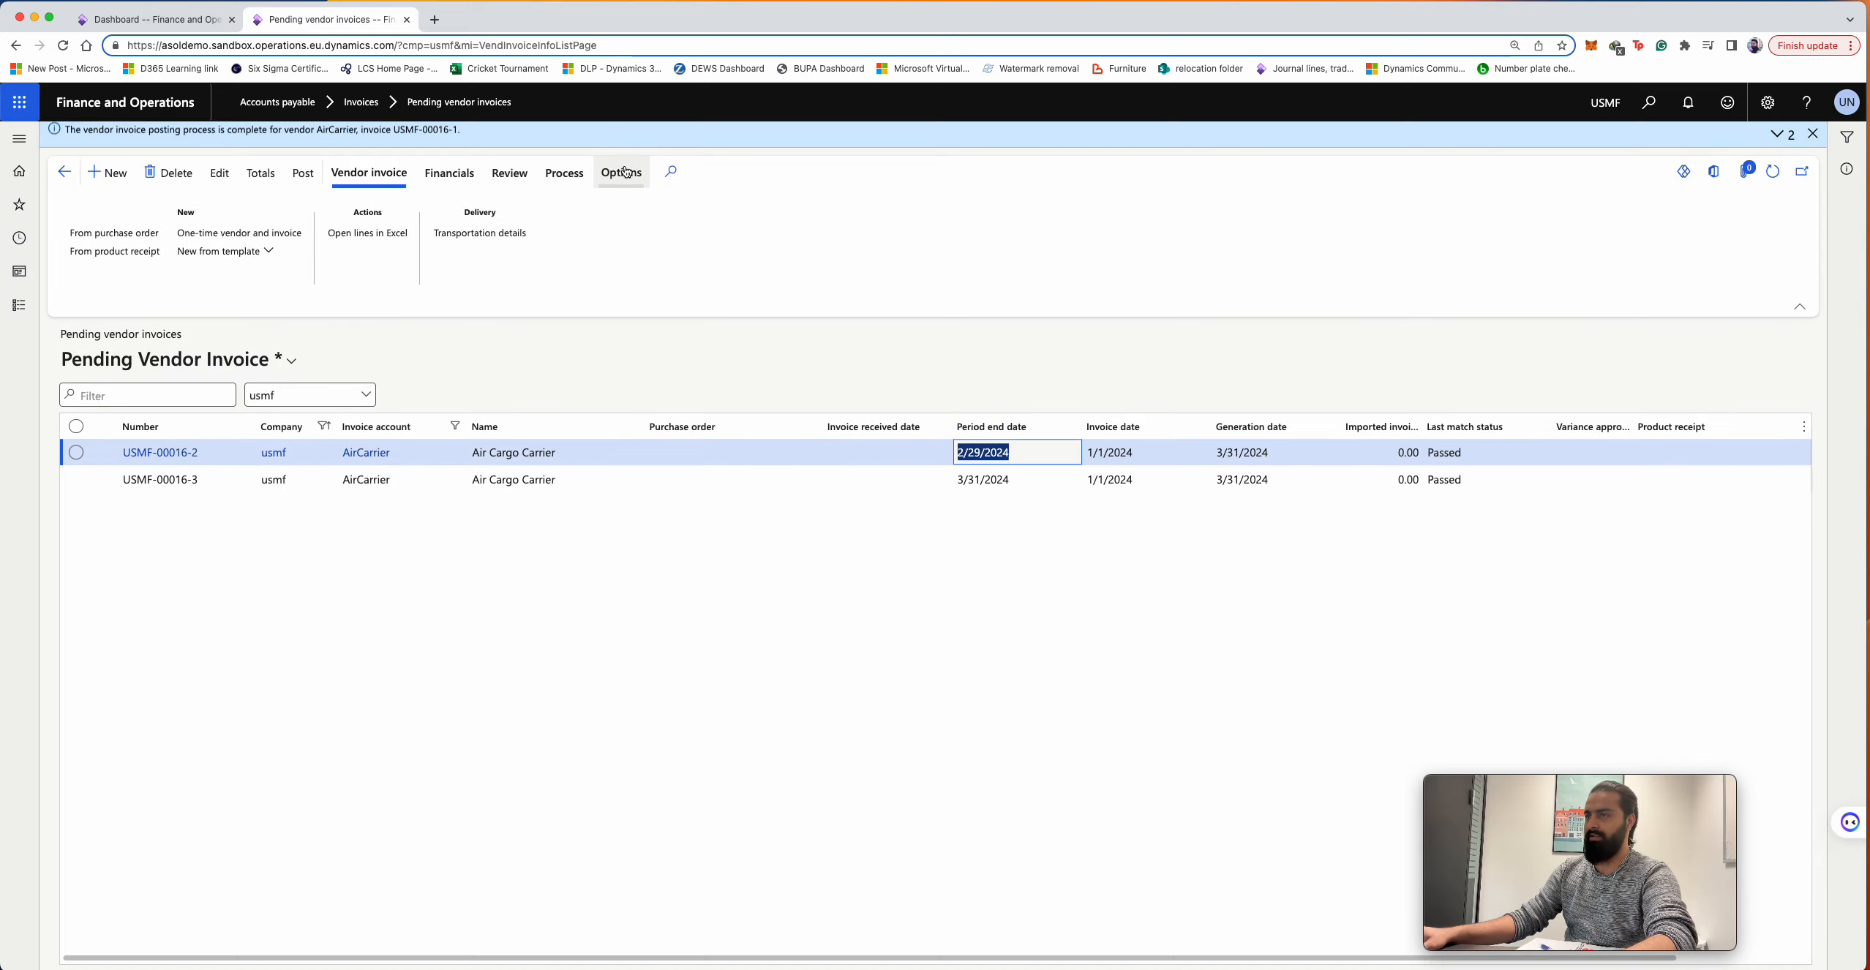
# - Open the AirCarrier vendor's transactions and view the voucher for invoice USMF-00016-1
pyautogui.click(376, 457)
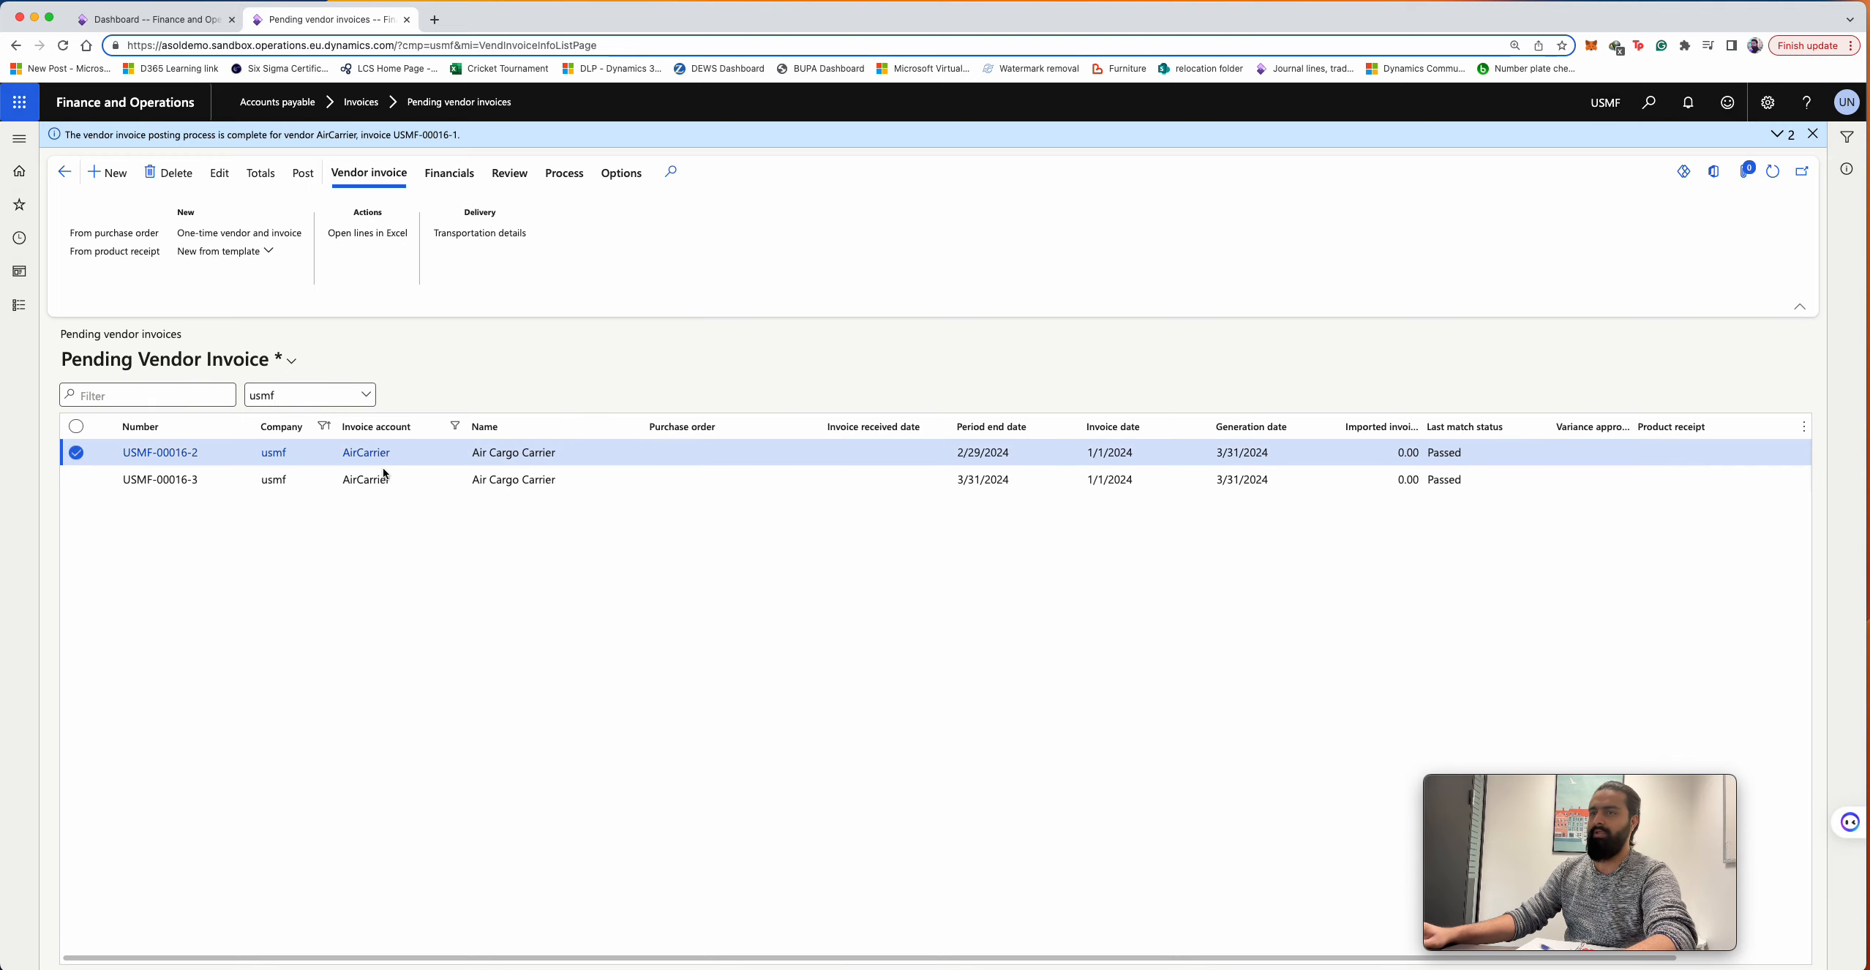
pyautogui.click(384, 458)
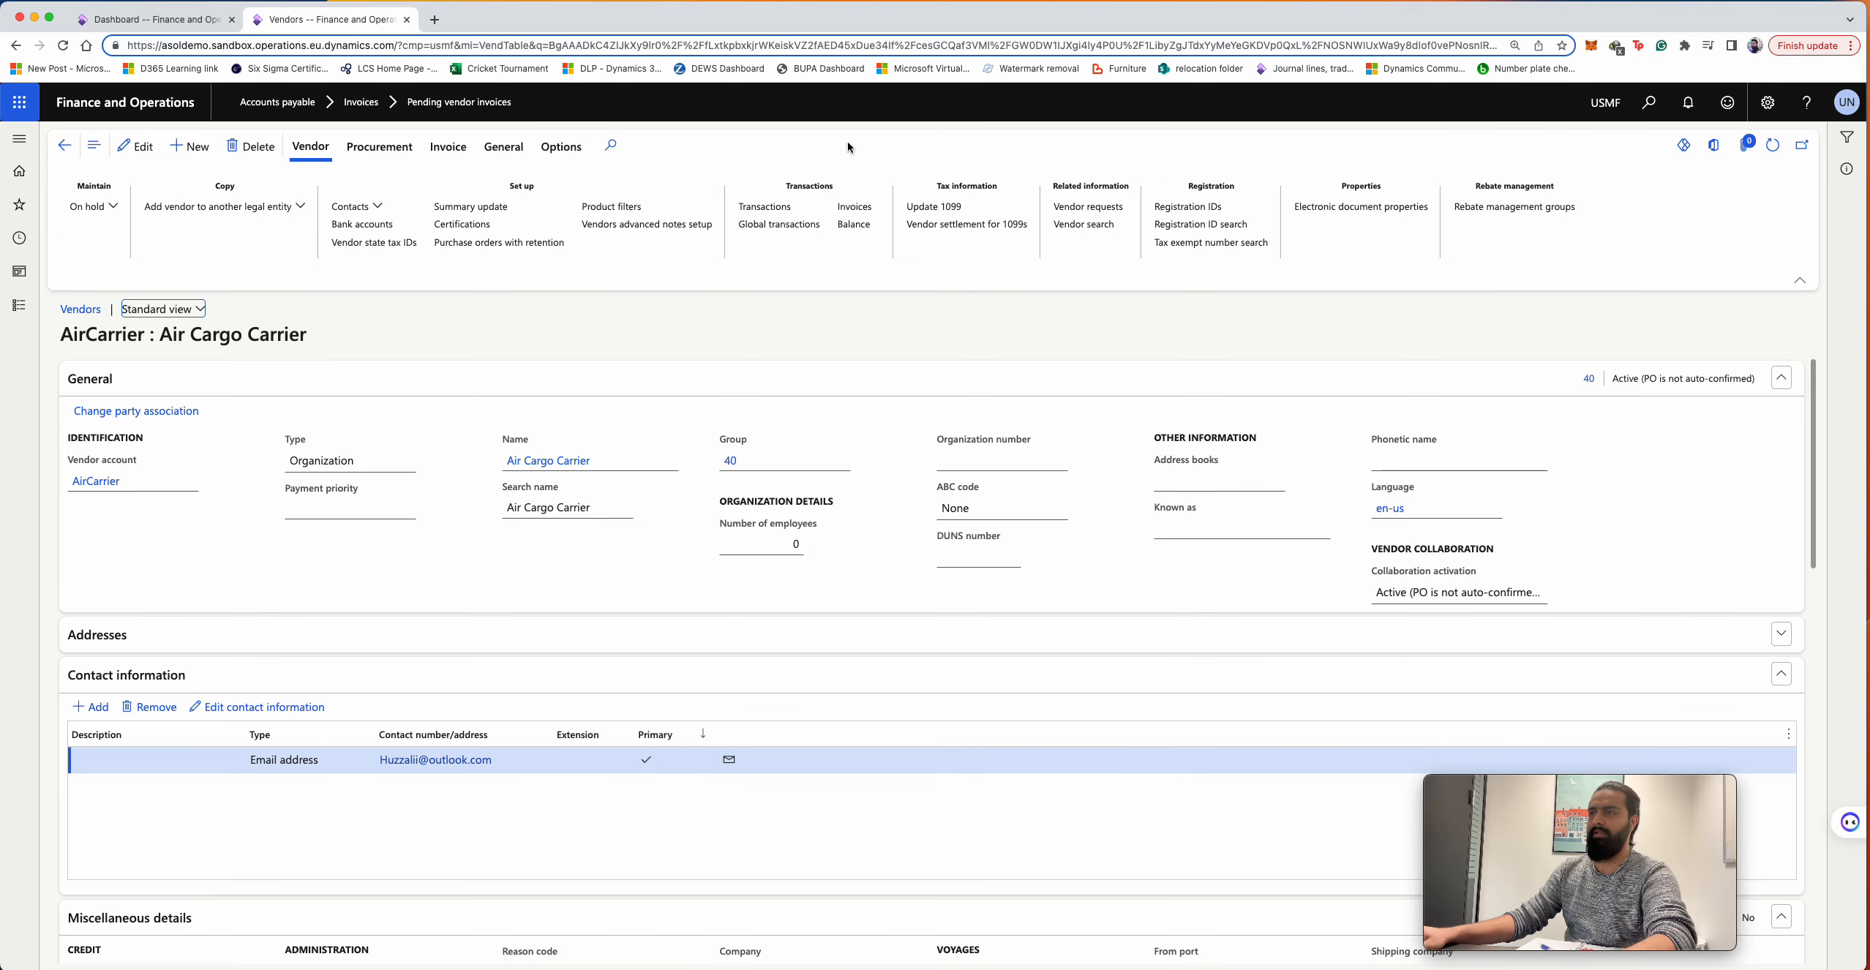
pyautogui.click(776, 213)
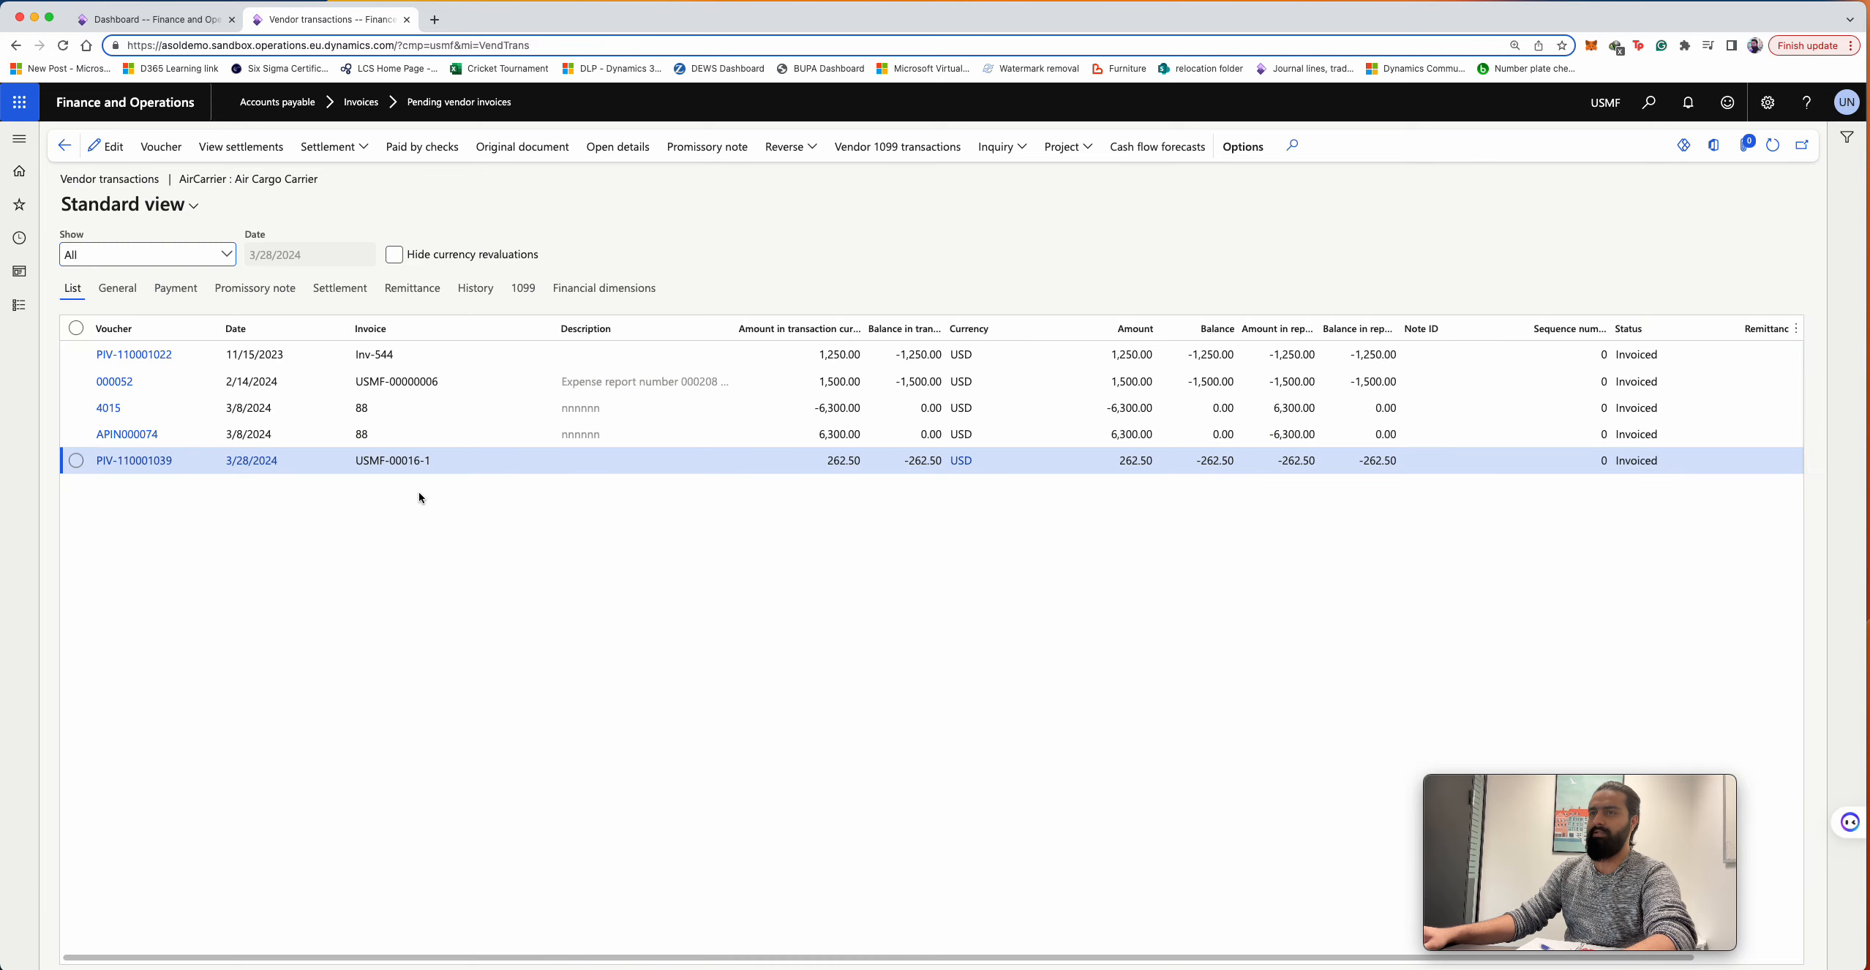
pyautogui.click(353, 460)
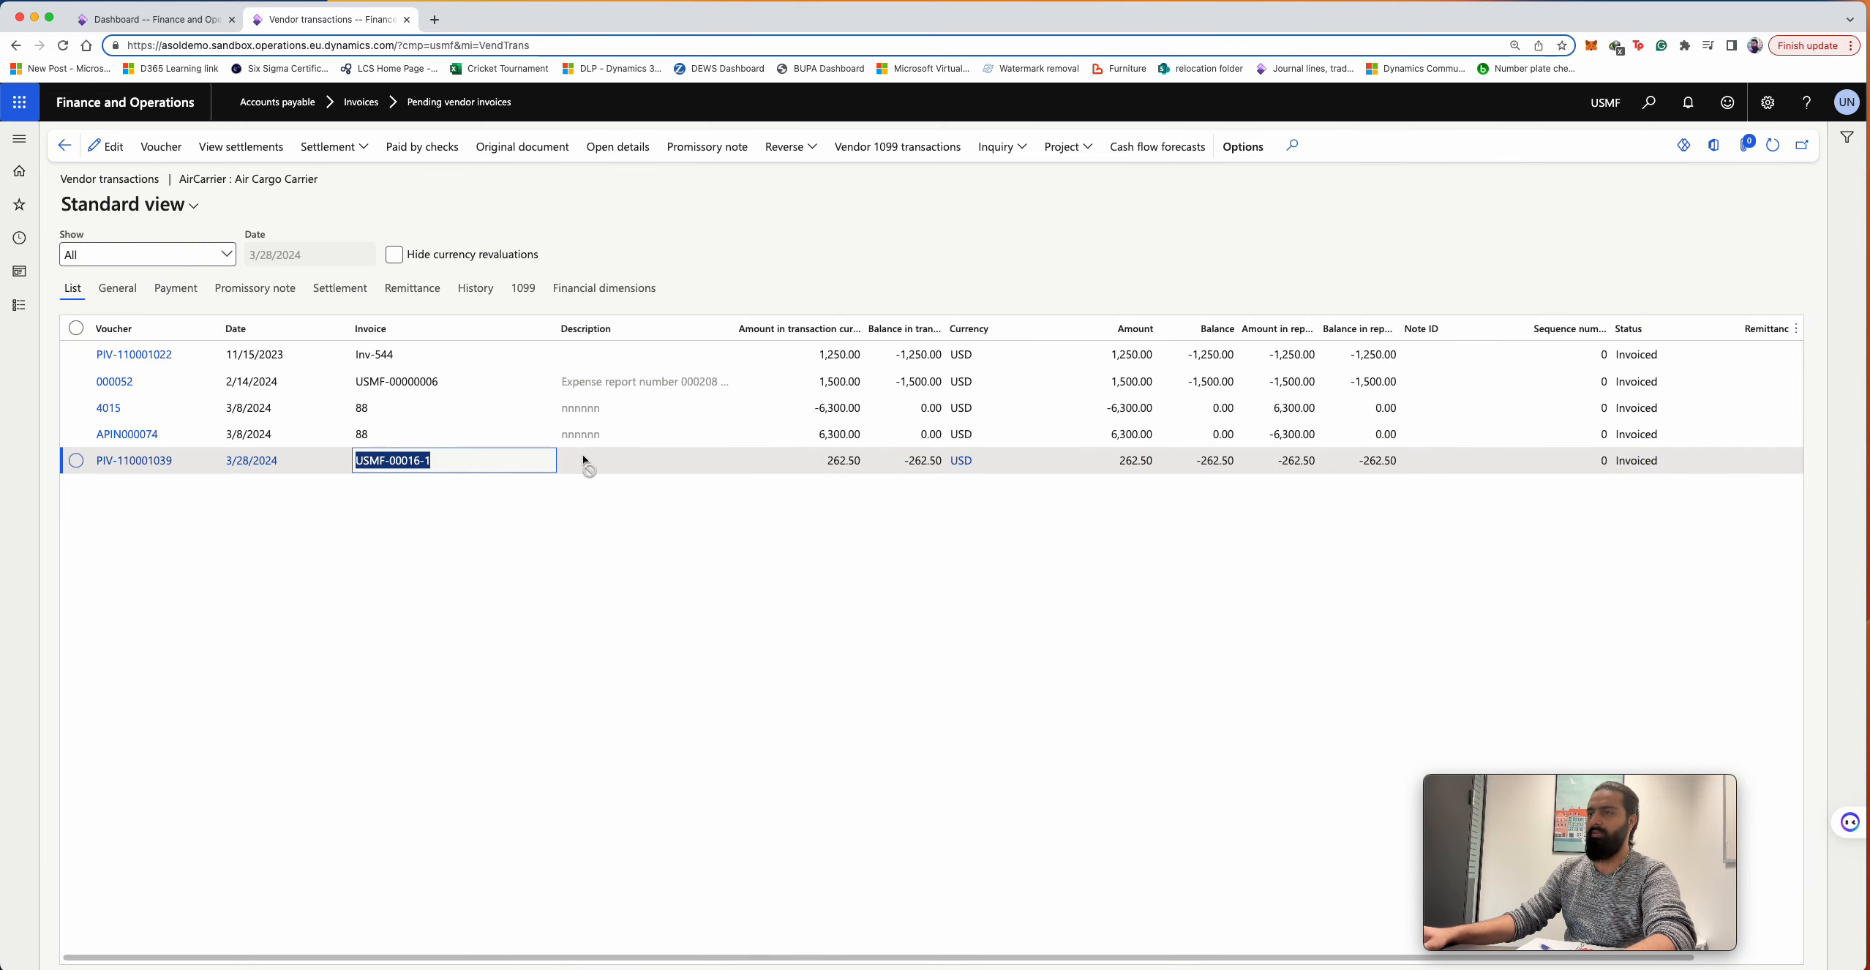
pyautogui.click(824, 461)
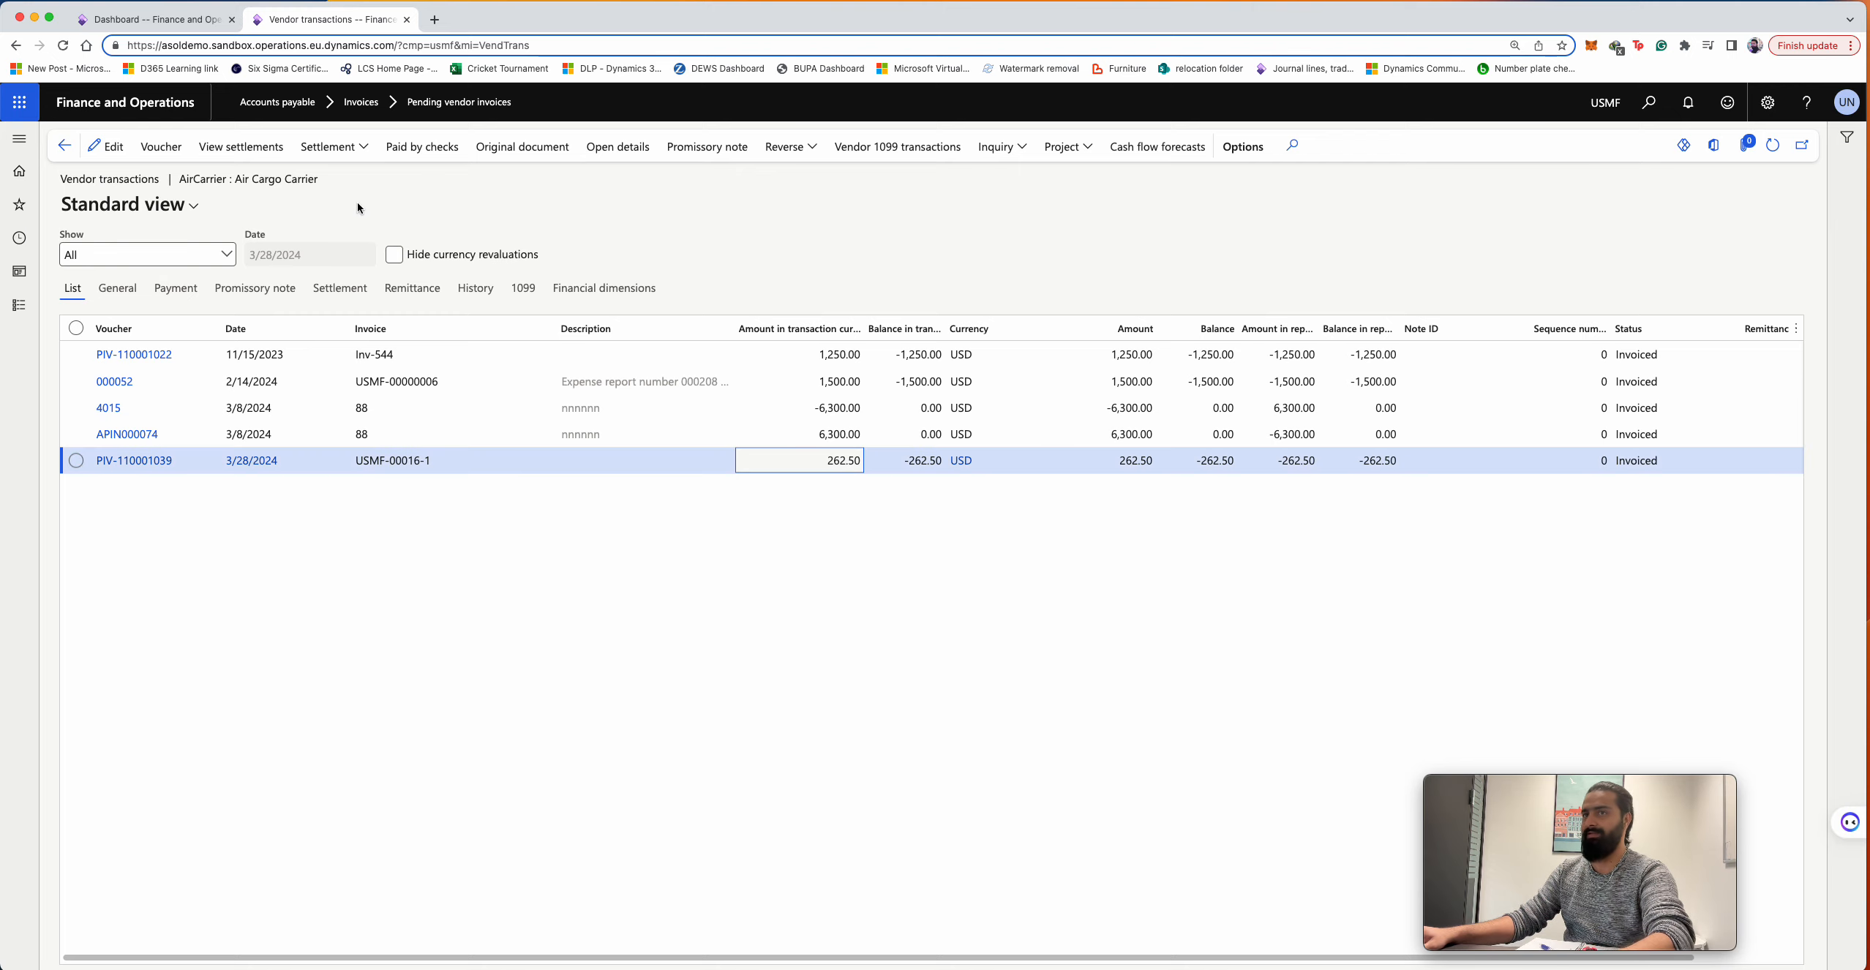
pyautogui.click(161, 146)
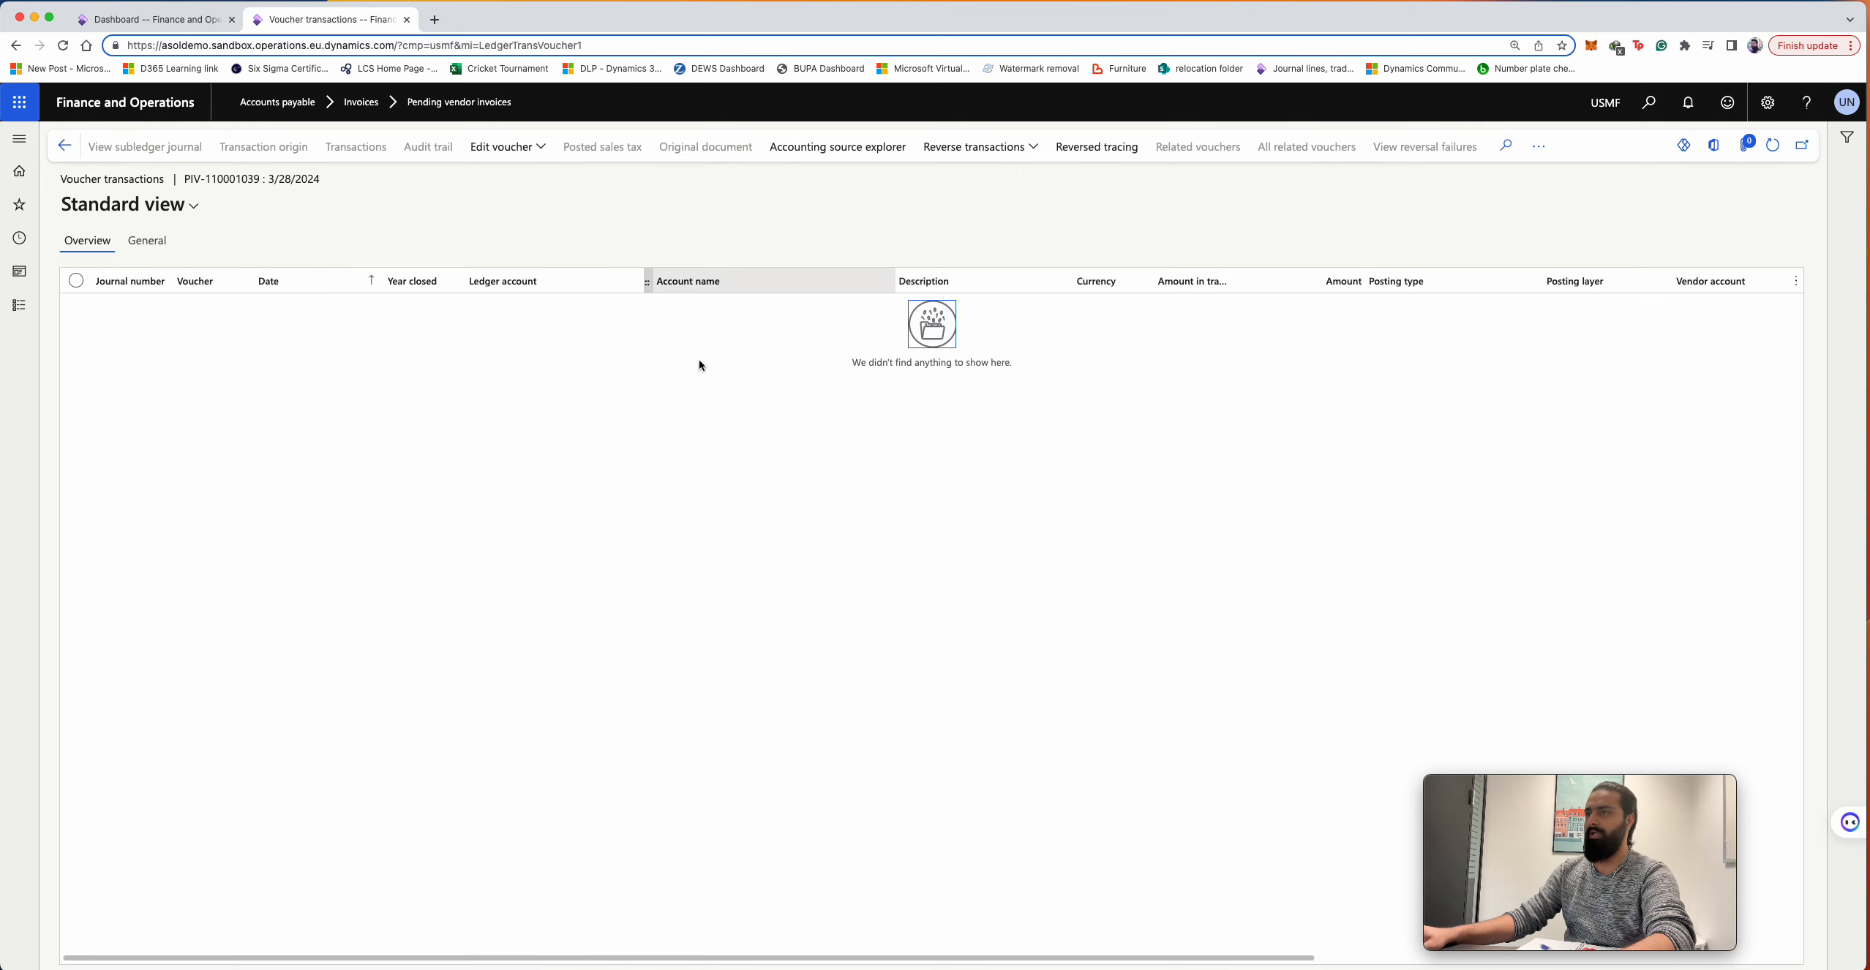
# - In the Dashboard browser tab, open General ledger's subledger journal entries not yet transferred and transfer the vendor invoice entry immediately
pyautogui.click(153, 19)
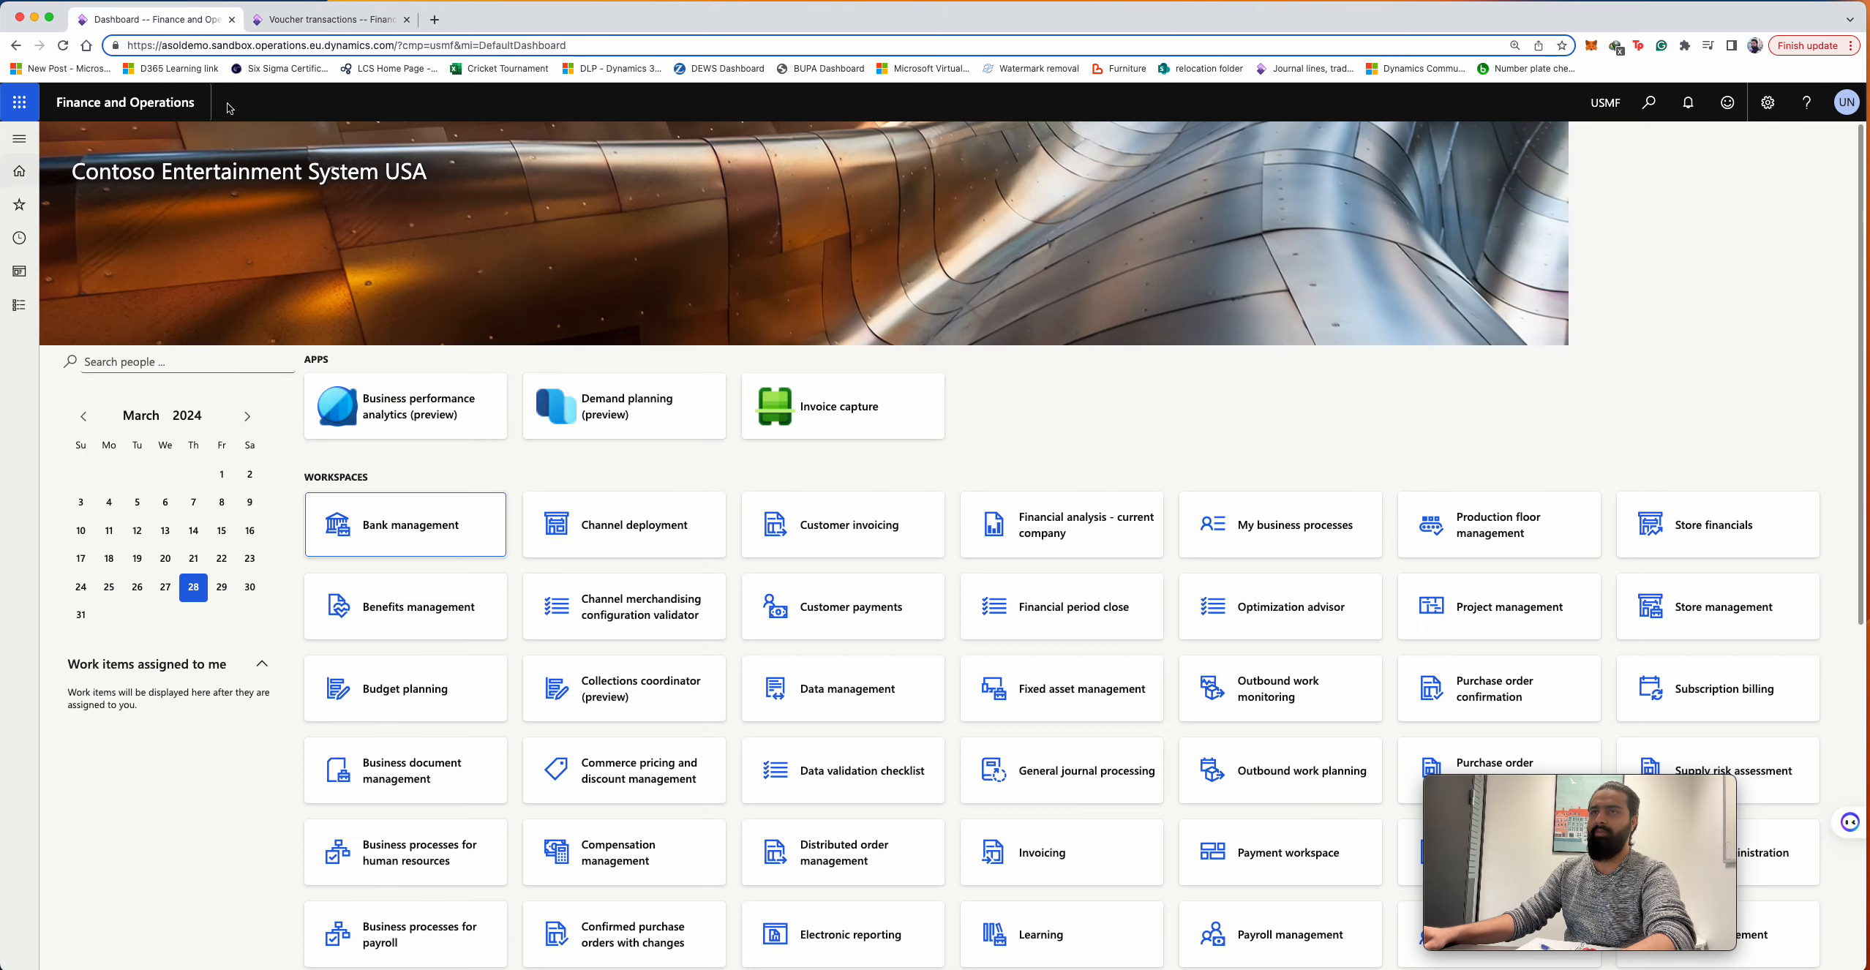
pyautogui.click(19, 305)
pyautogui.scroll(-5, 106, 293)
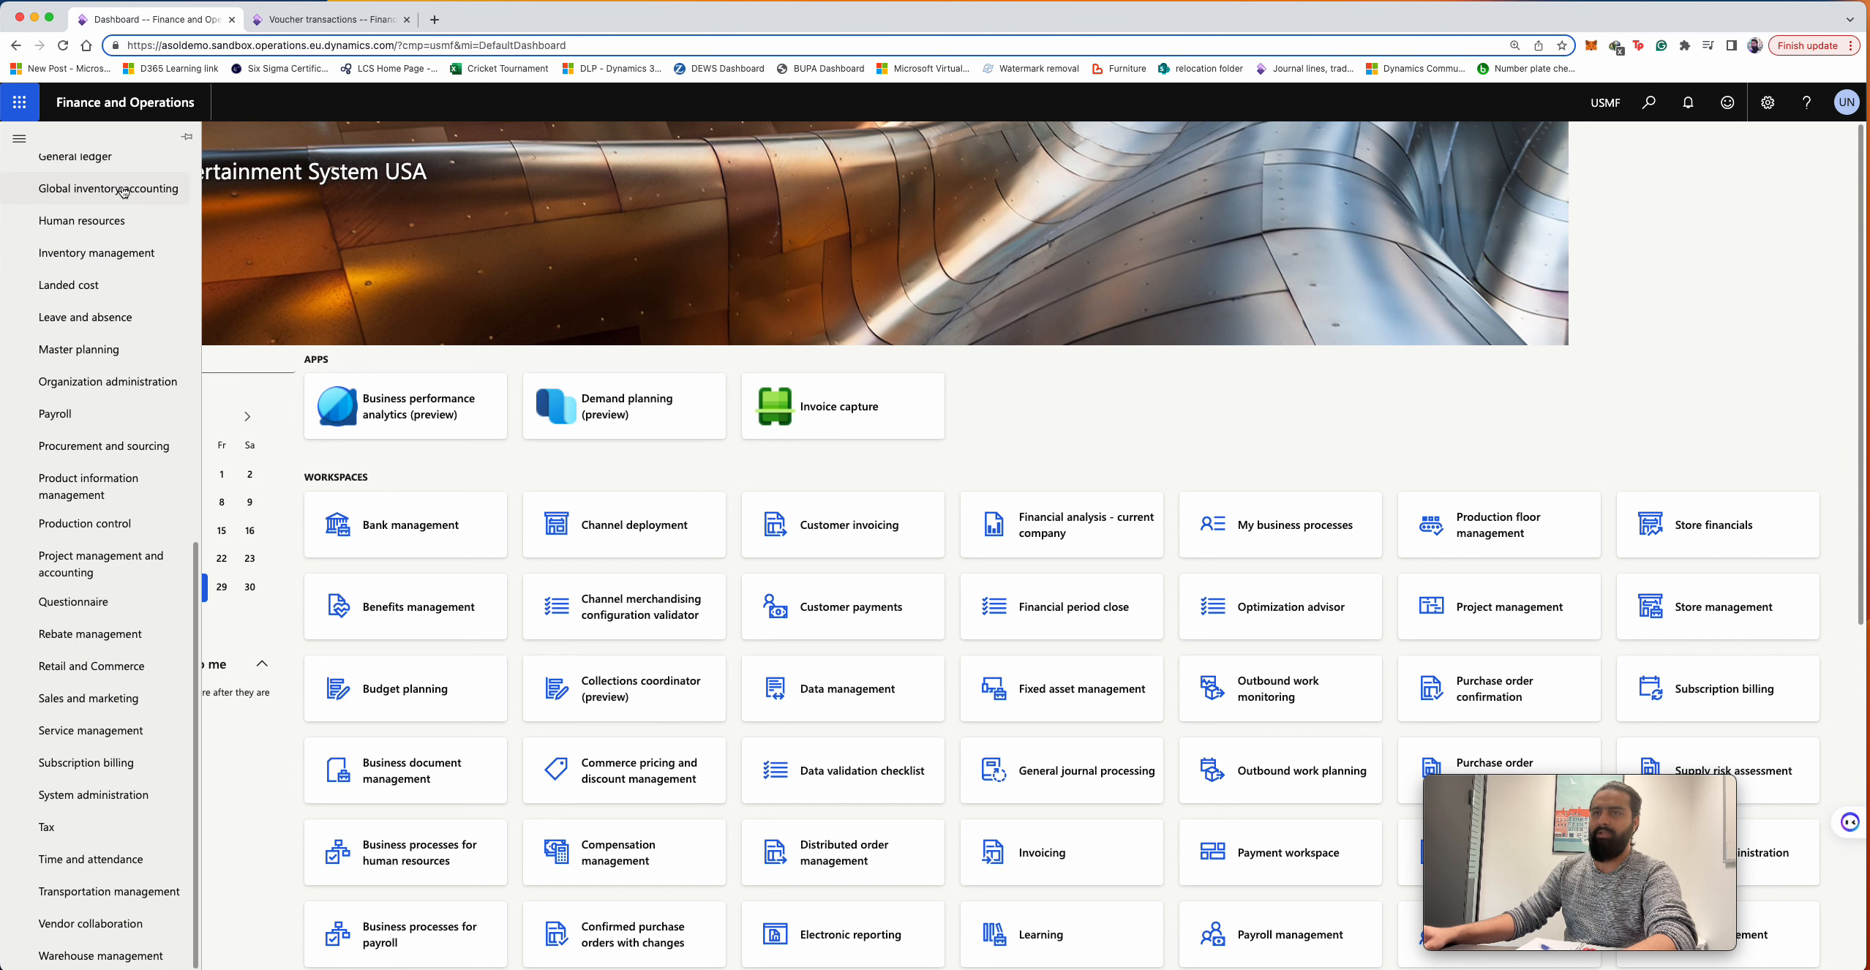
pyautogui.click(101, 158)
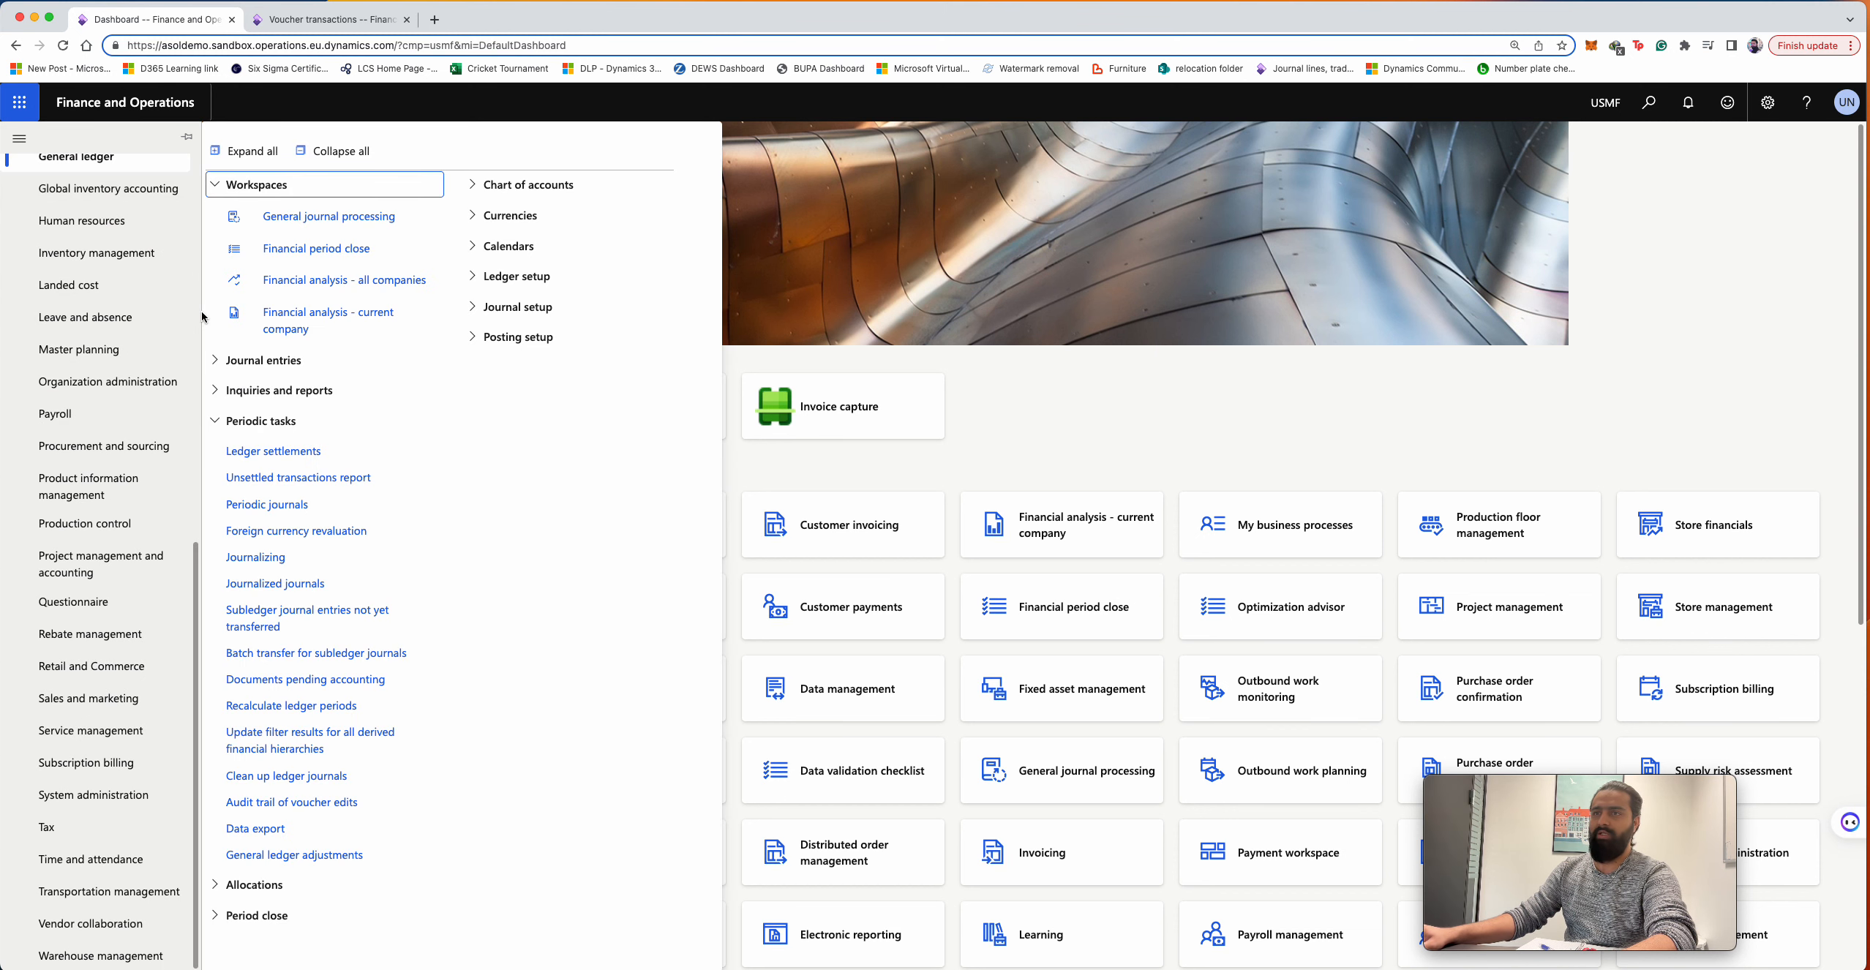
pyautogui.click(286, 616)
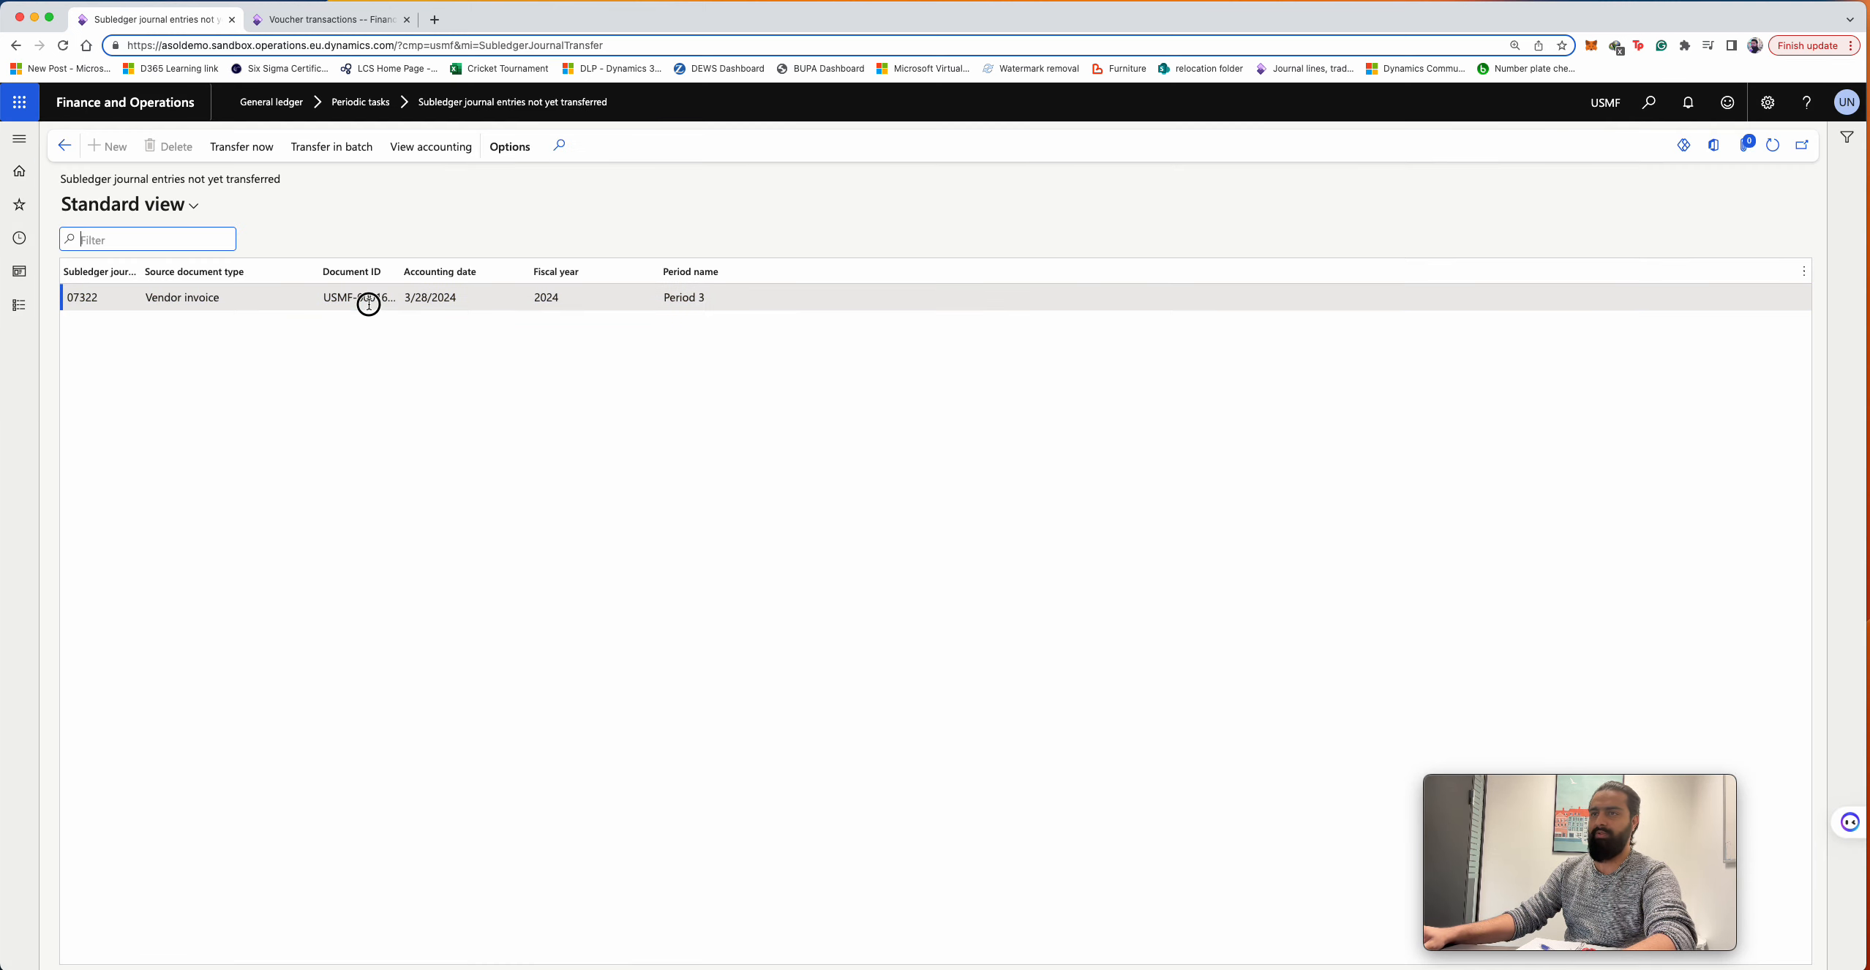
pyautogui.click(261, 148)
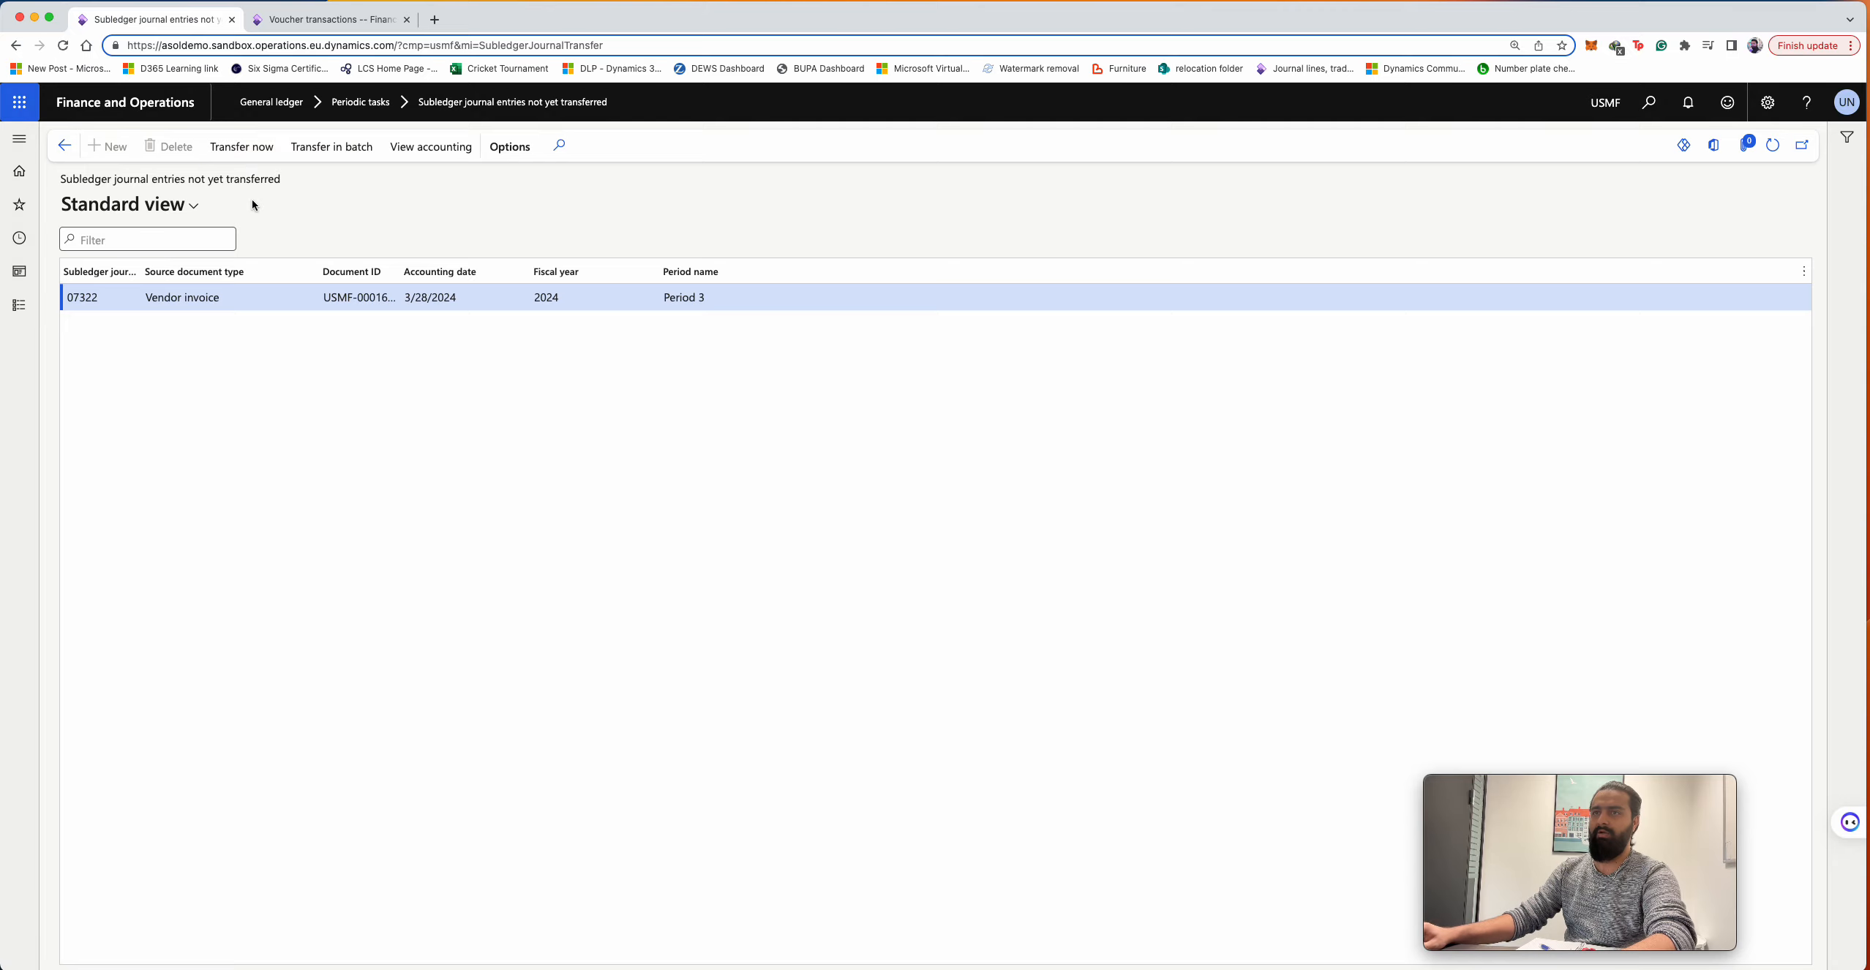
# - Refresh the voucher transactions to examine the expense, VAT and payable amounts, then return to the vendor transactions and refresh them
pyautogui.click(326, 20)
pyautogui.click(1772, 145)
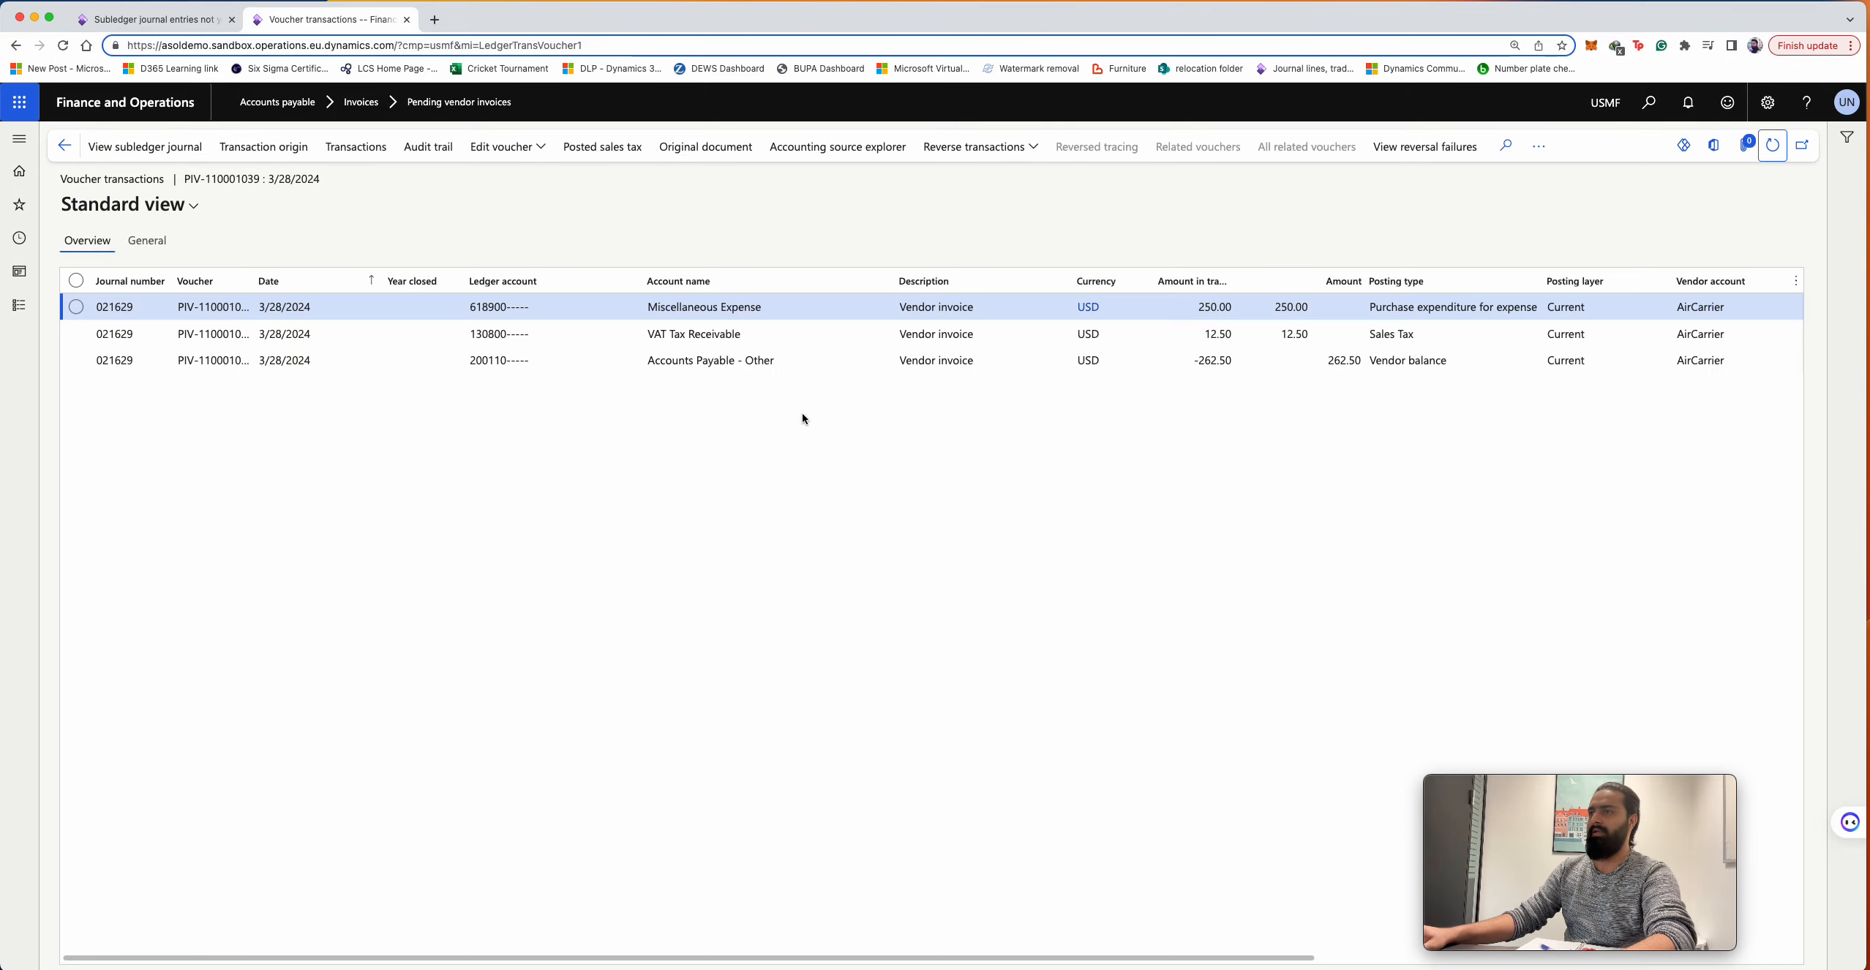
pyautogui.click(1232, 307)
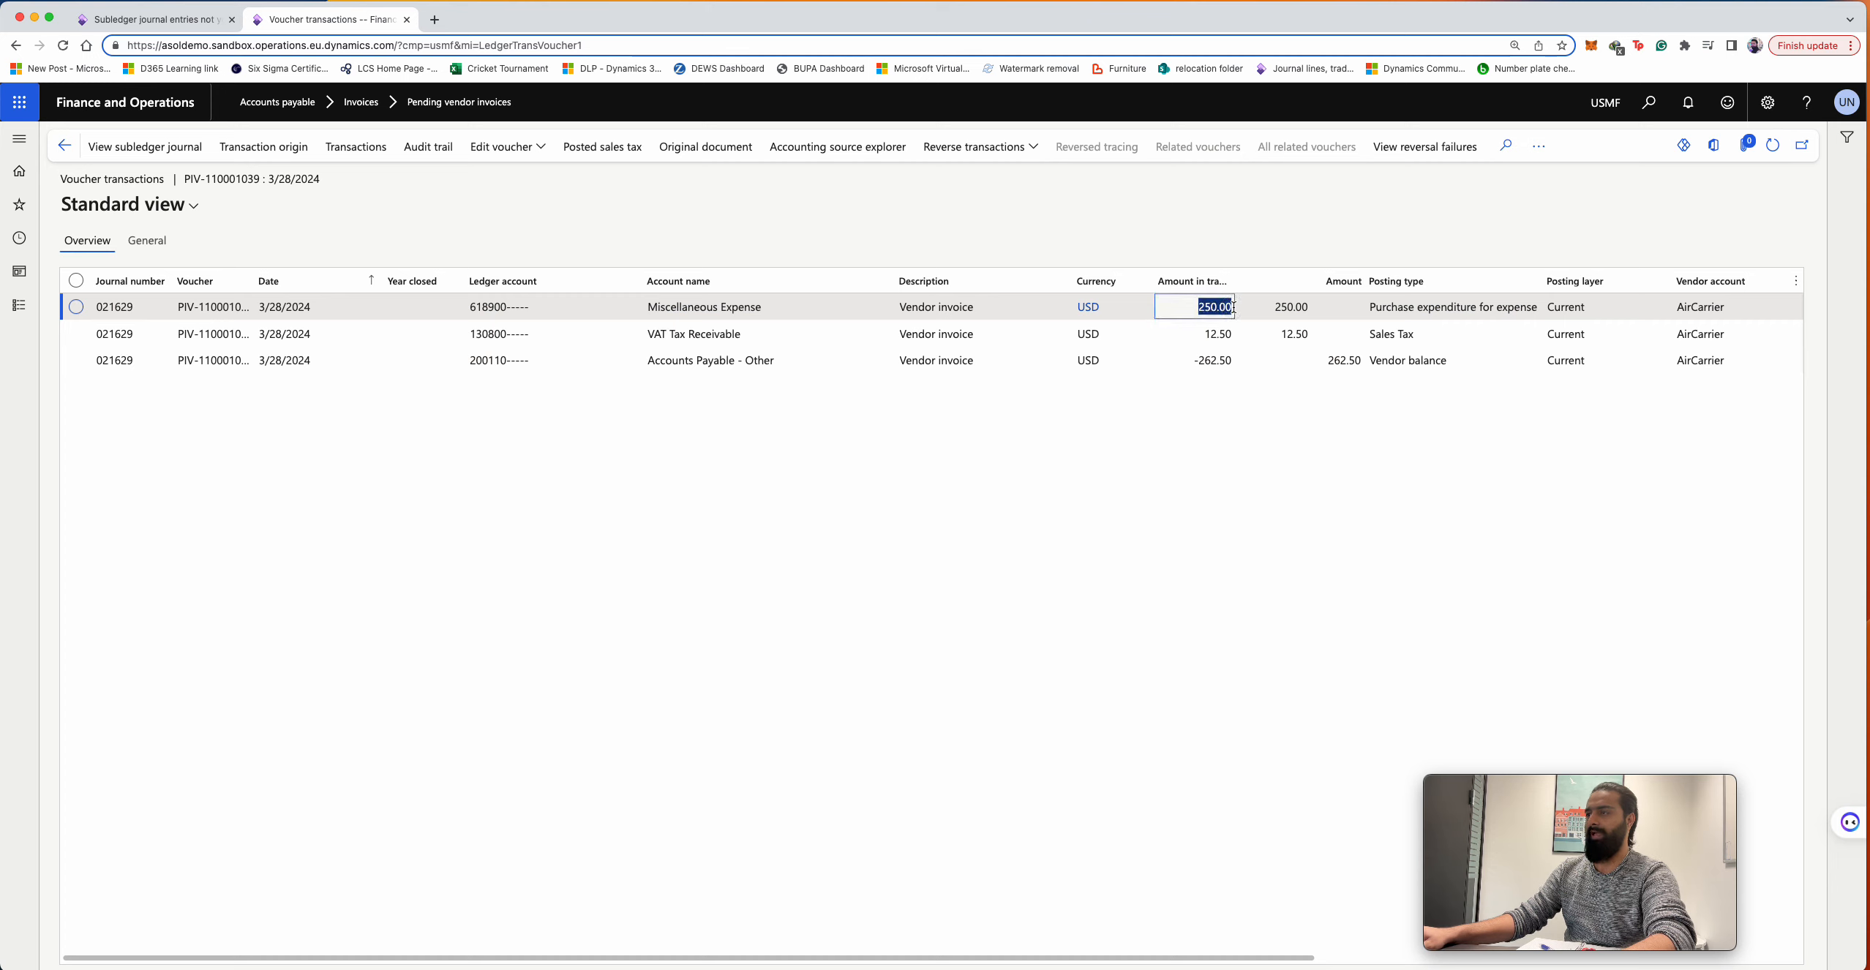
pyautogui.click(1236, 334)
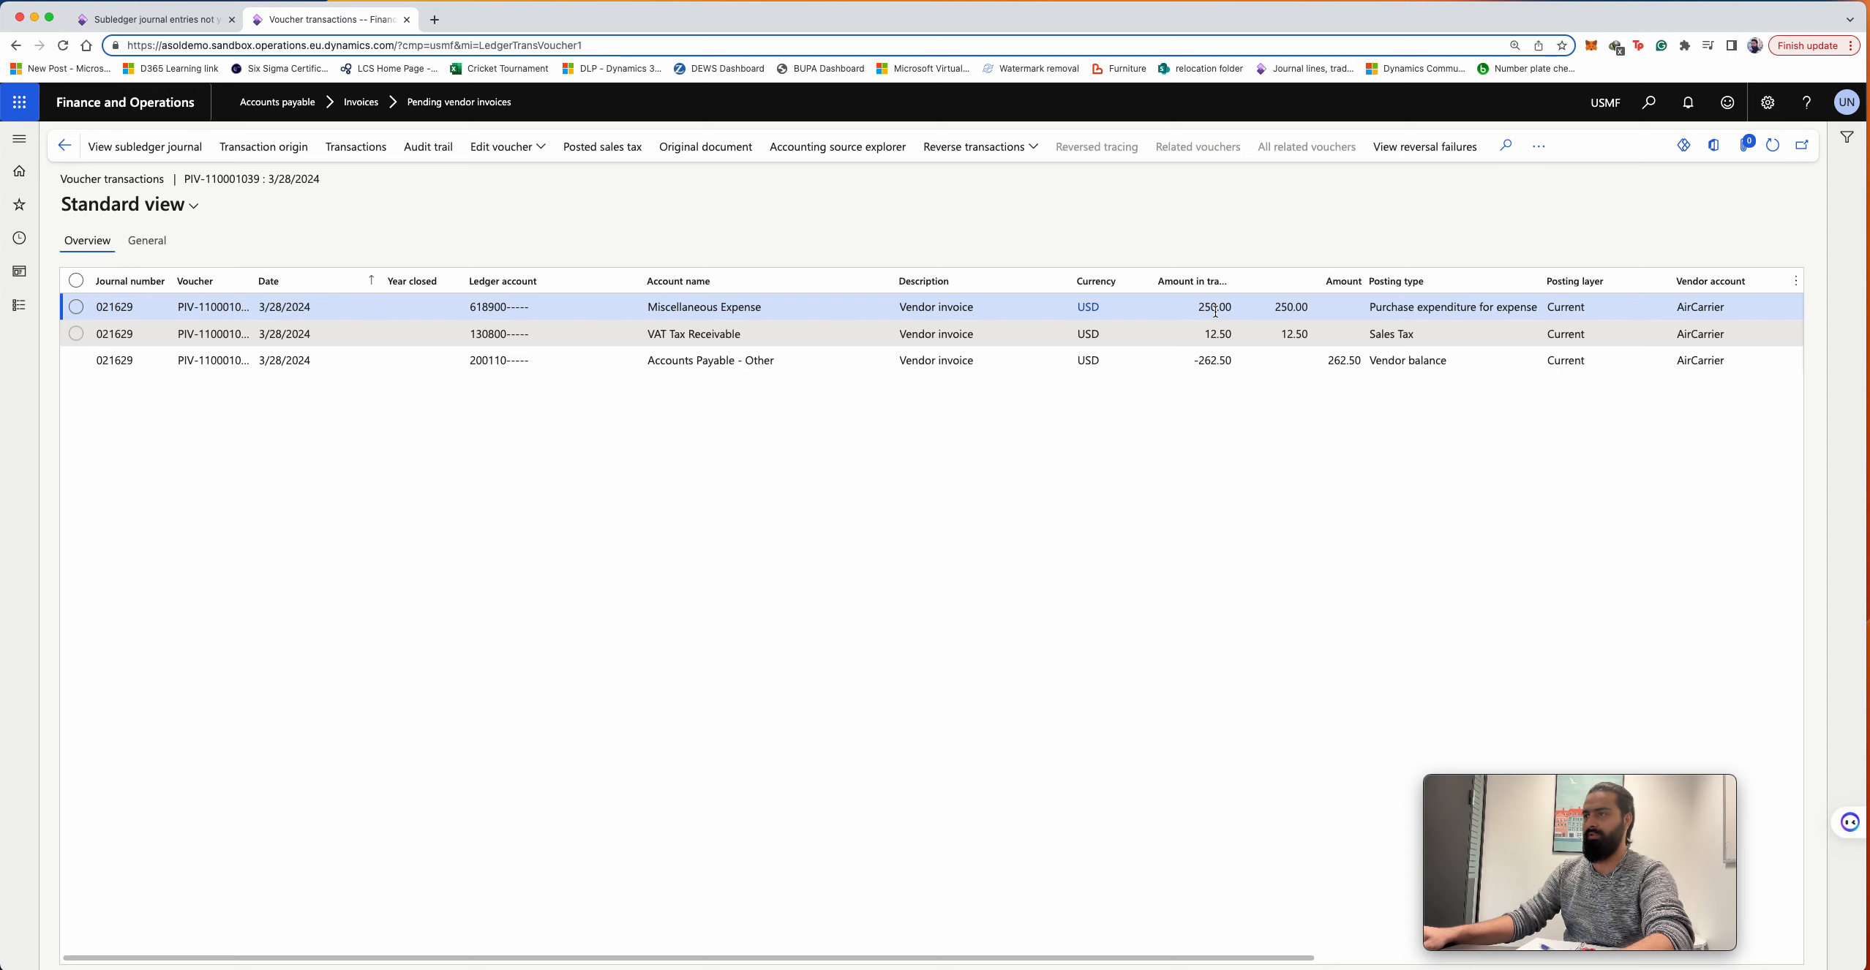
pyautogui.click(1229, 360)
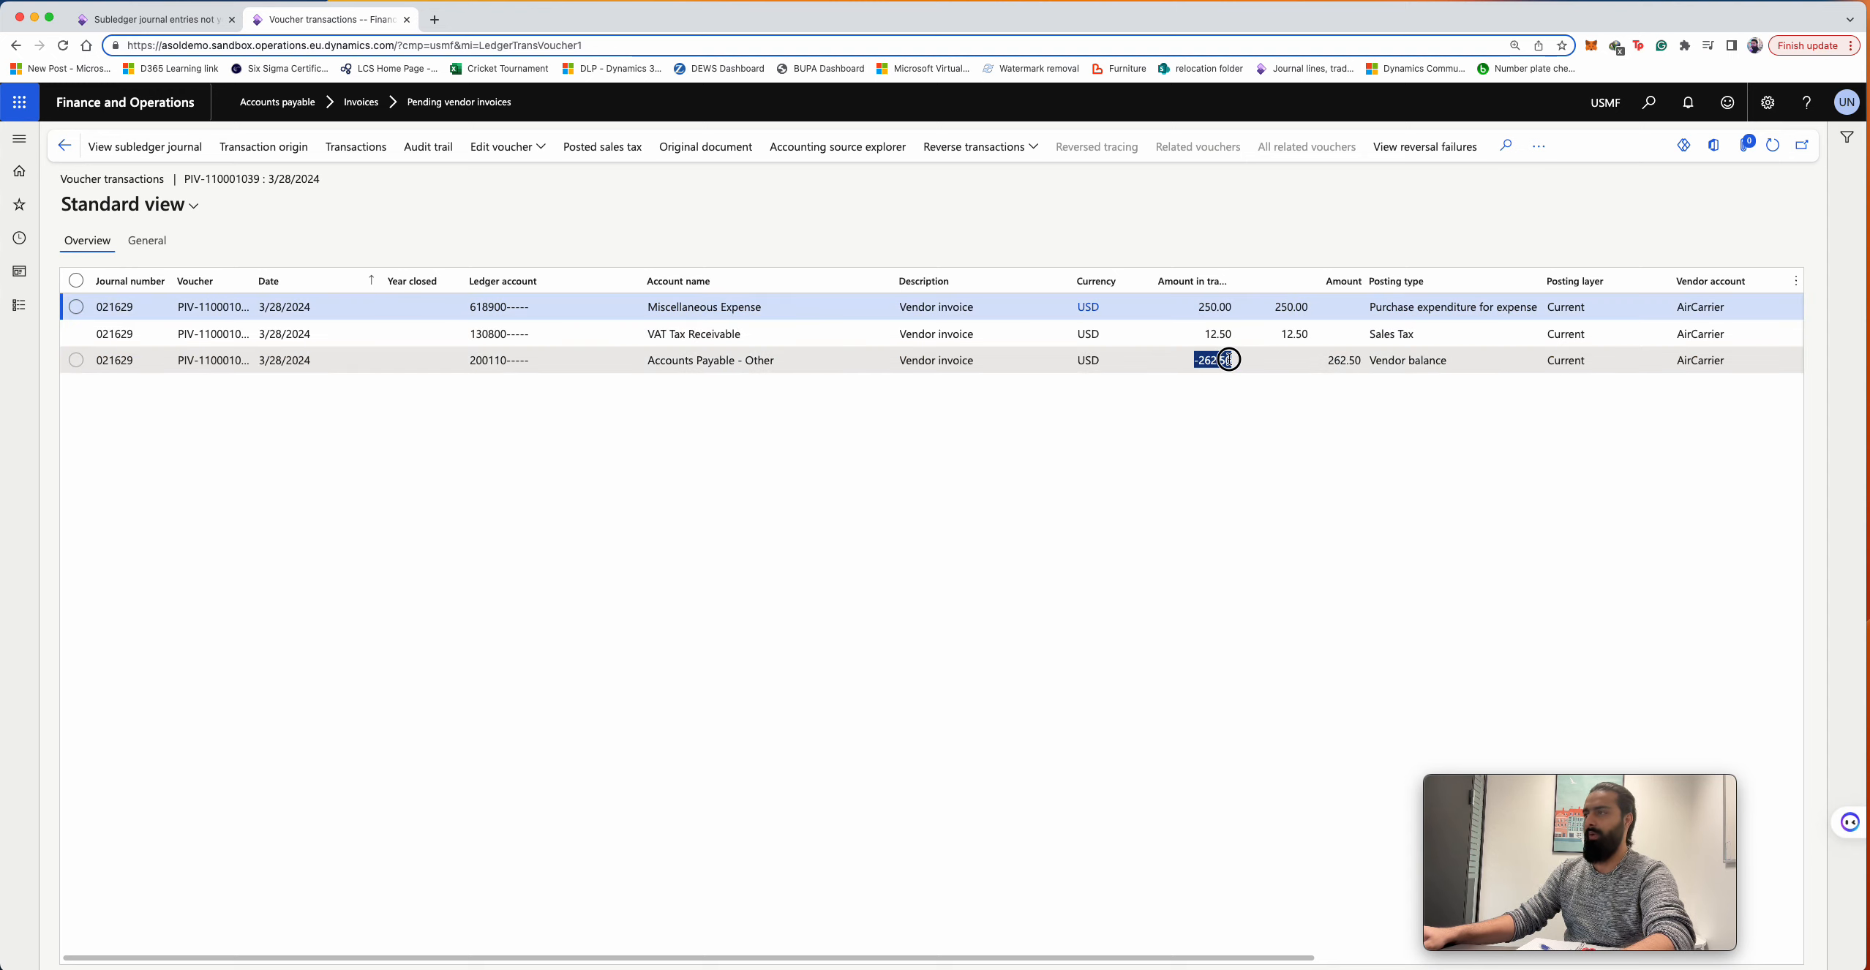
pyautogui.click(1219, 402)
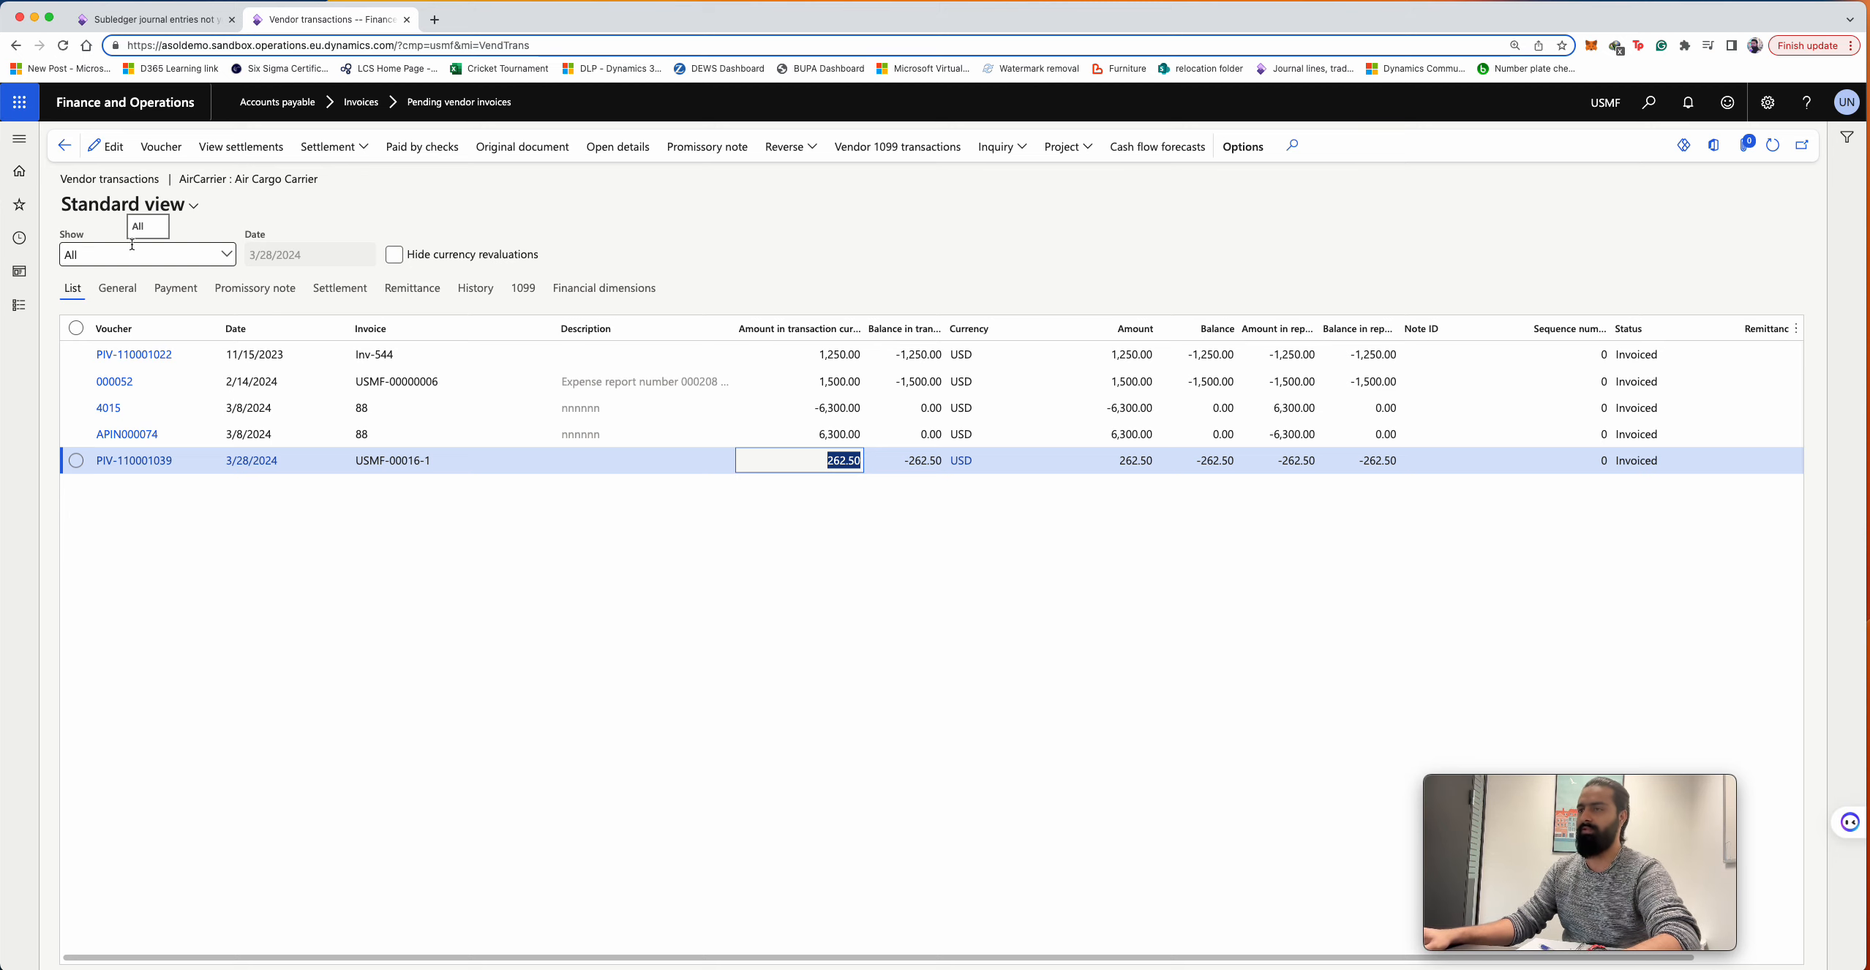
pyautogui.click(749, 224)
pyautogui.click(1775, 149)
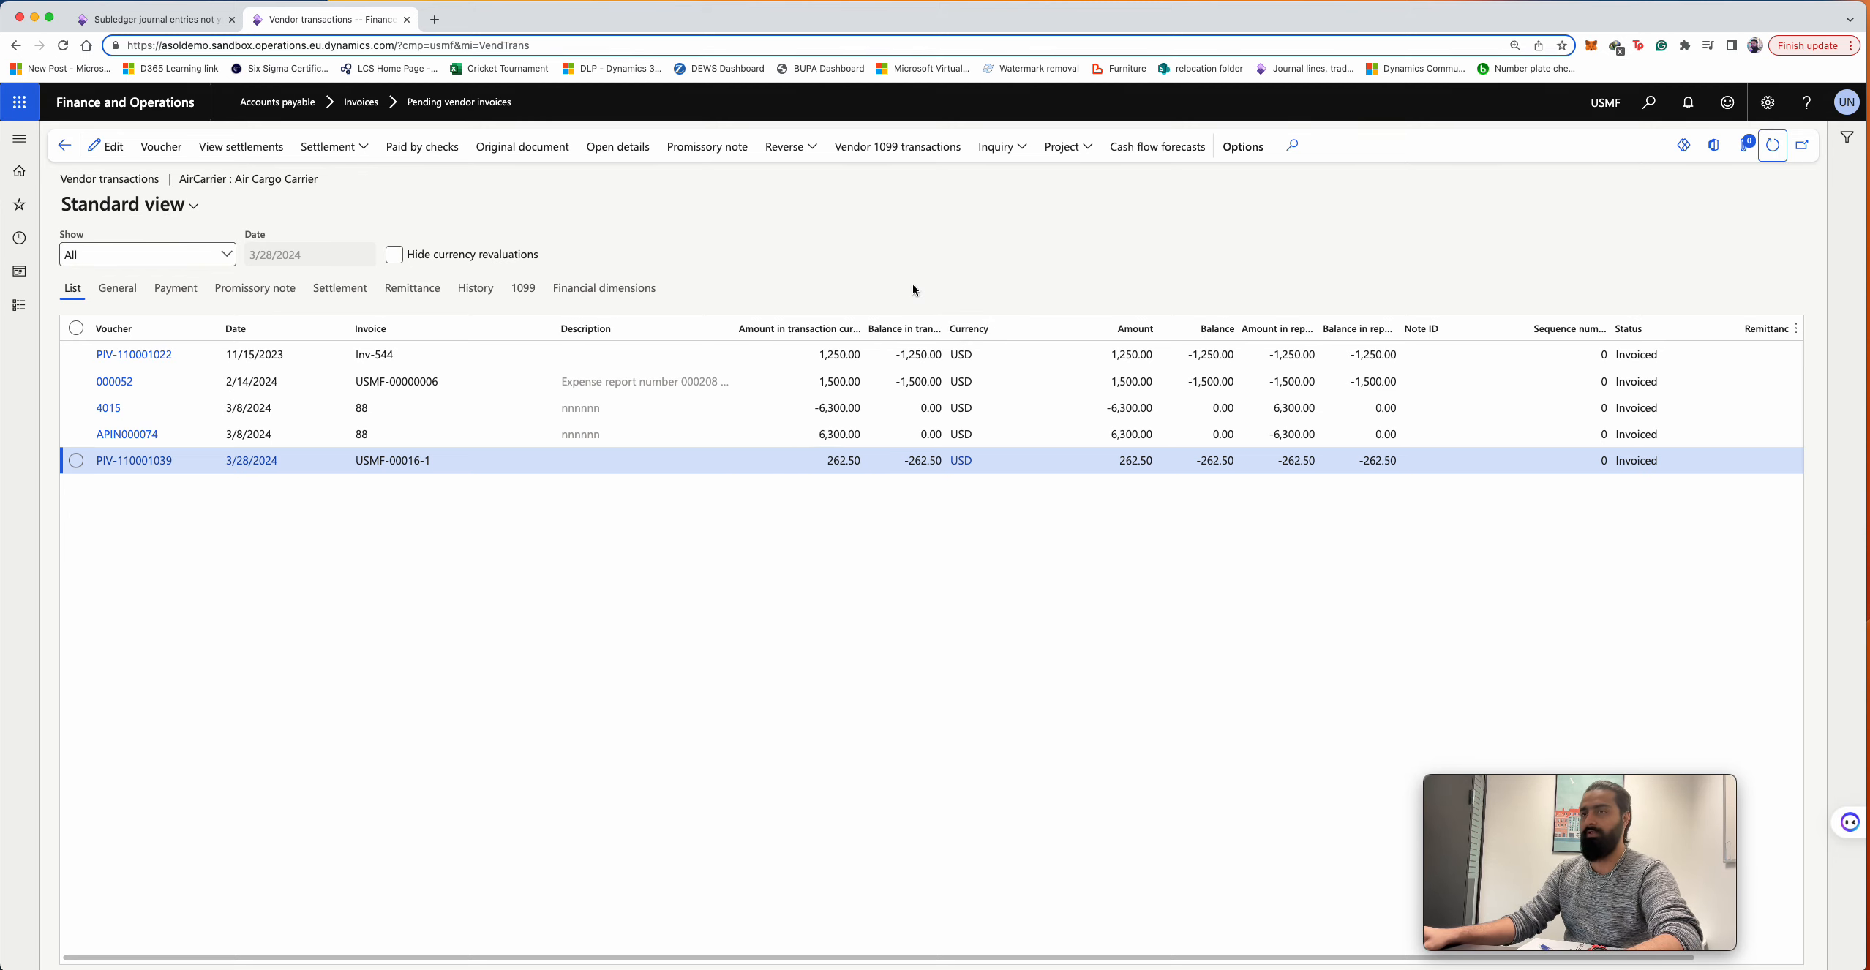